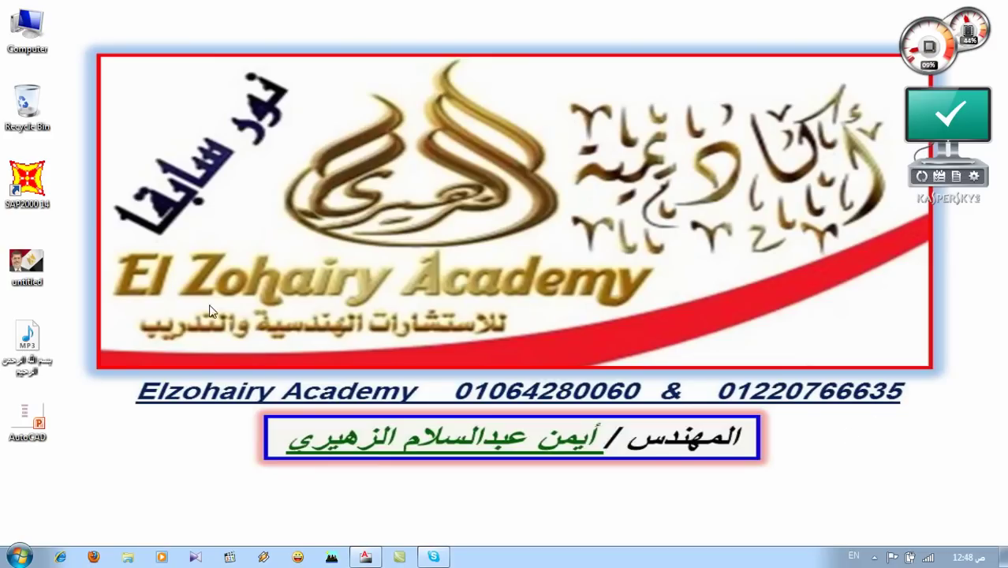
# - Leave the Chamfer/Fillet/Offset/Mirror topics slide for the blank Drawing1.dwg in AutoCAD 2011
pyautogui.click(29, 415)
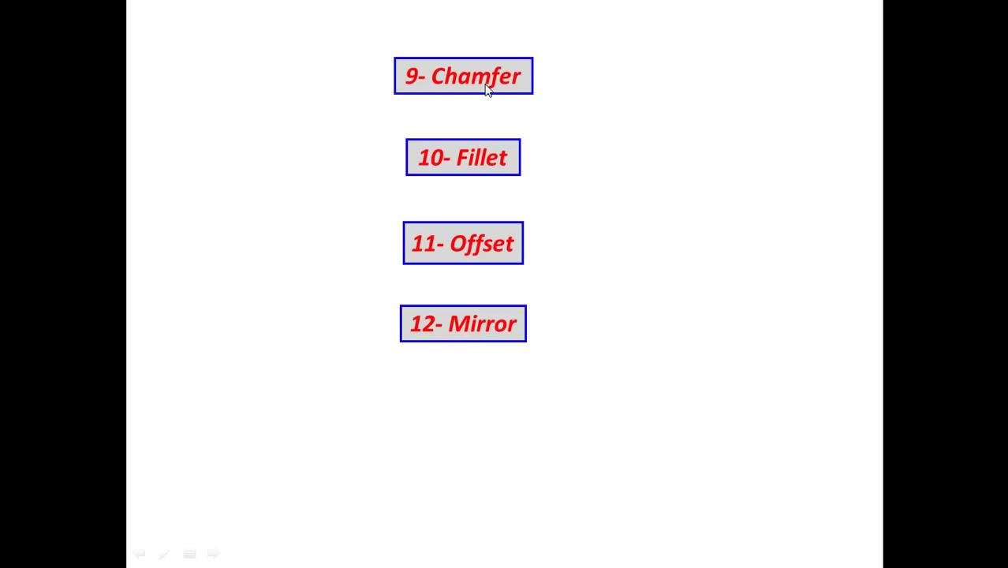
pyautogui.hotkey('alt', 'Tab')
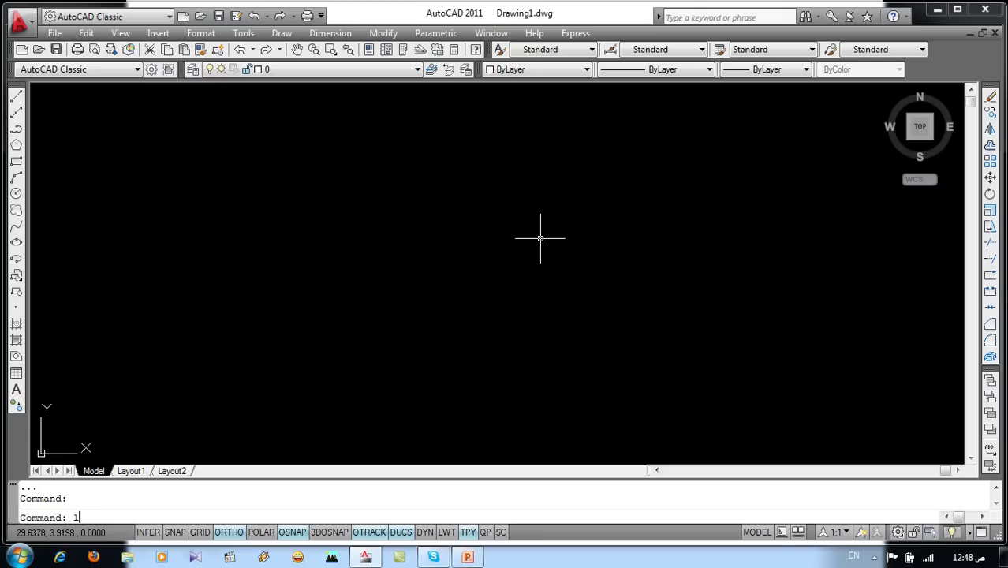
# - Draw a 3-unit vertical line joined to a 4-unit horizontal line, centred in view
pyautogui.press('Return')
pyautogui.click(224, 186)
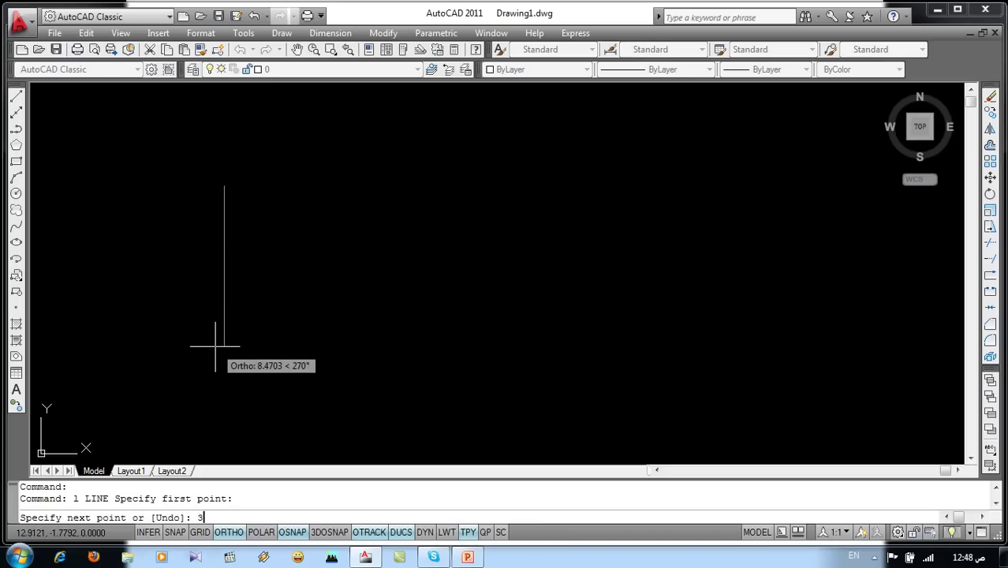
pyautogui.press('Return')
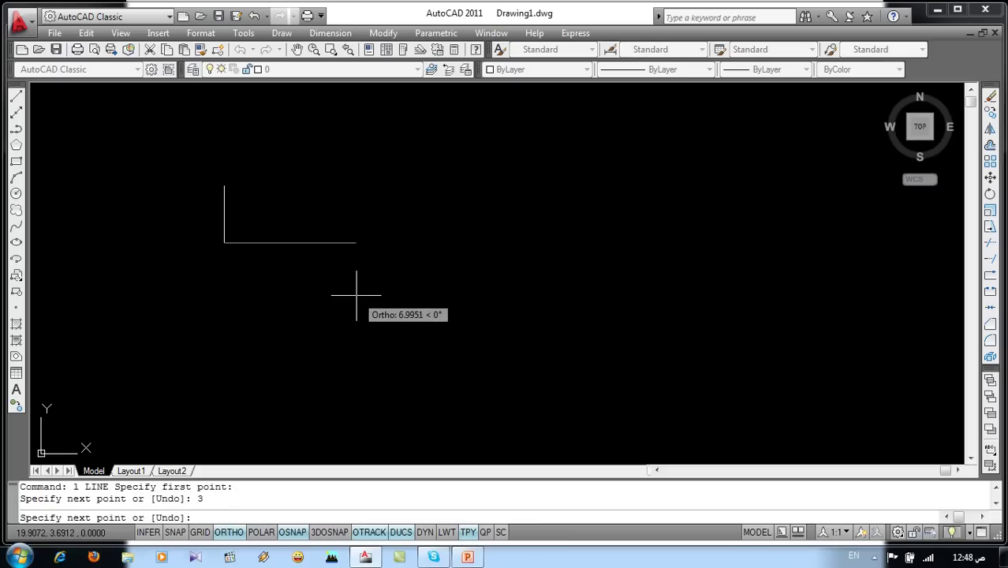
pyautogui.write('4')
pyautogui.press('Return')
pyautogui.press('Return')
pyautogui.scroll(1, 326, 184)
pyautogui.scroll(3, 307, 192)
pyautogui.moveTo(209, 276); pyautogui.dragTo(394, 282, button='middle')
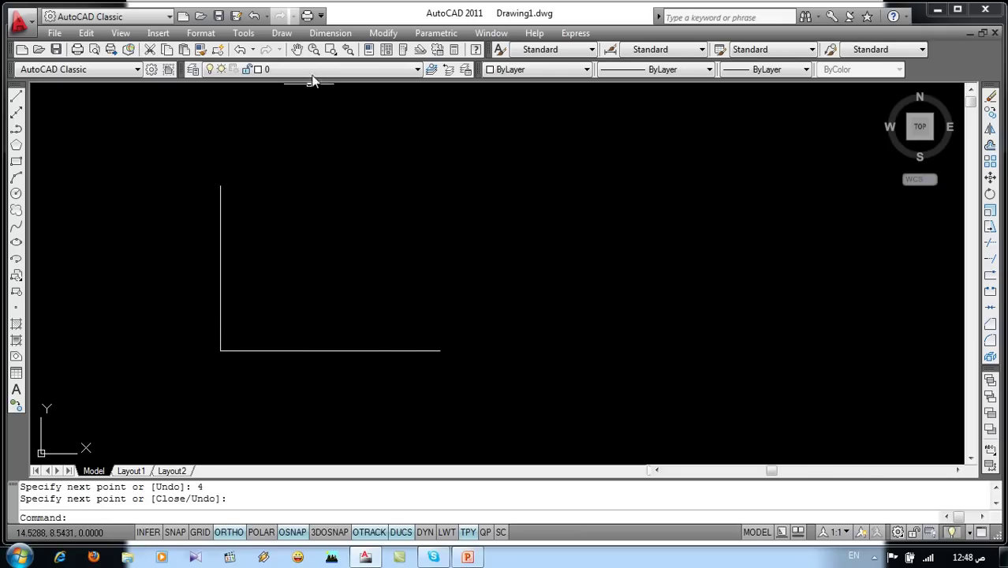
pyautogui.click(385, 33)
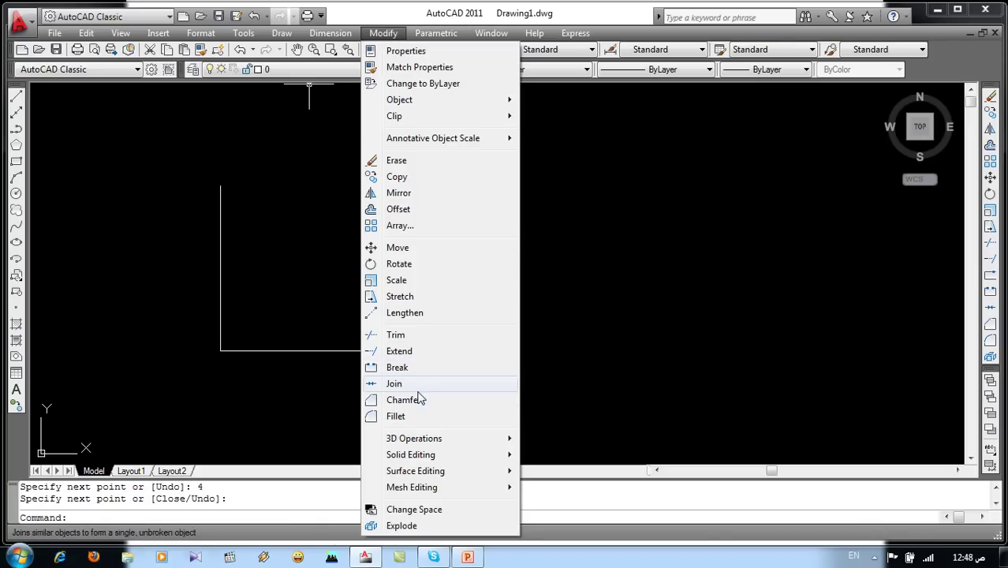
# - Start CHAMFER and change both chamfer distances from 0 to 0.5
pyautogui.press('Escape')
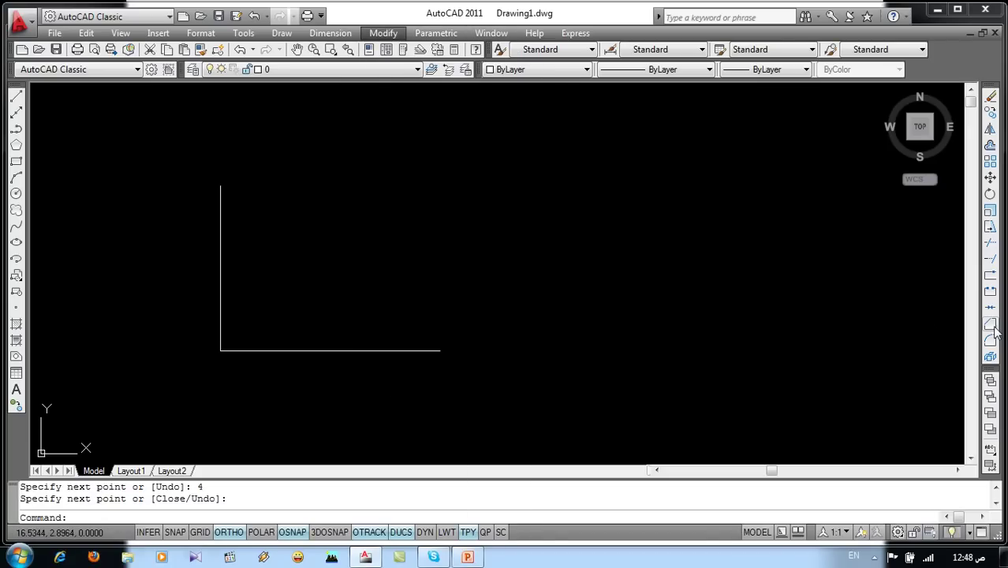
pyautogui.click(775, 343)
pyautogui.click(675, 386)
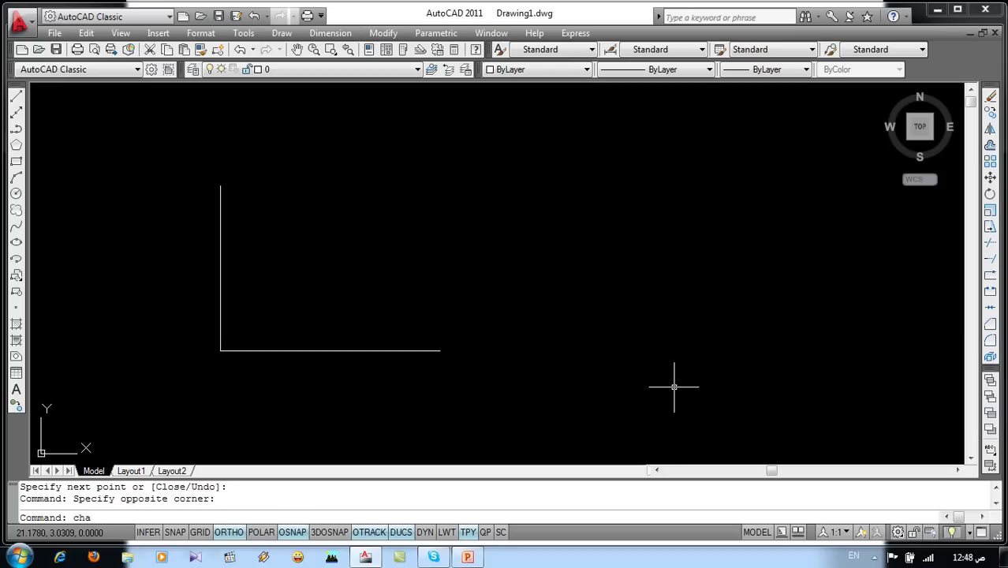
pyautogui.press('Return')
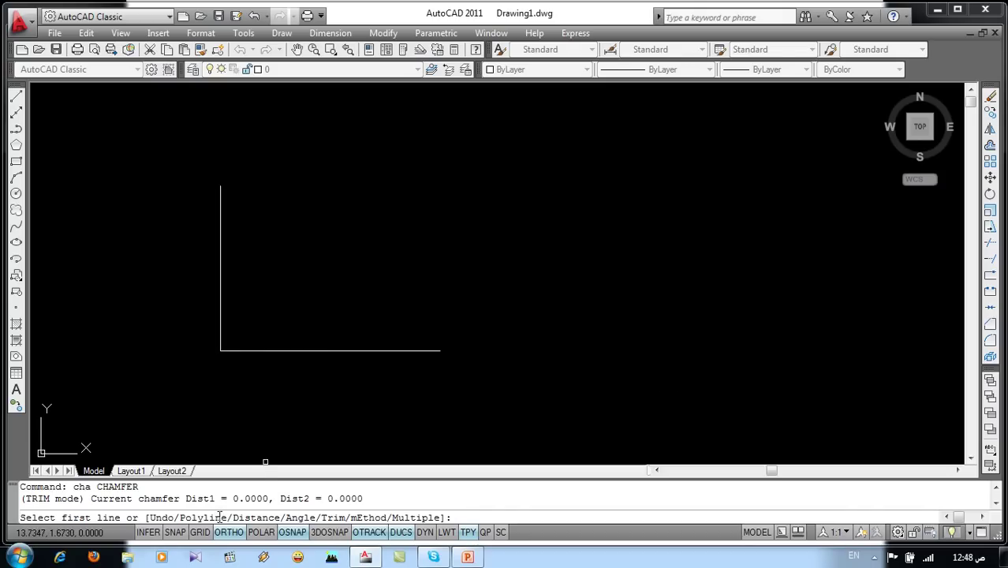
pyautogui.moveTo(188, 497); pyautogui.dragTo(389, 497)
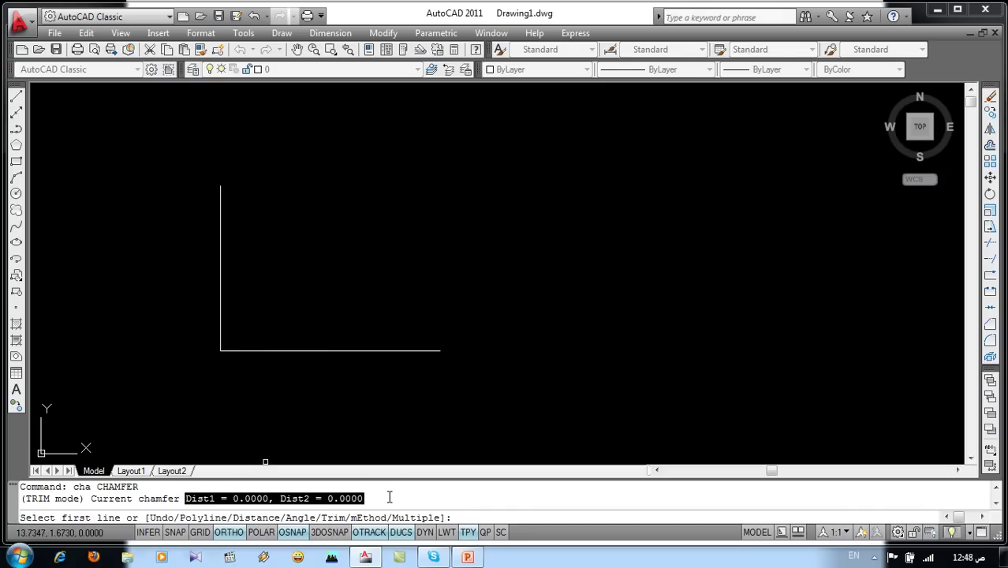
pyautogui.write('d')
pyautogui.press('Return')
pyautogui.write('.5')
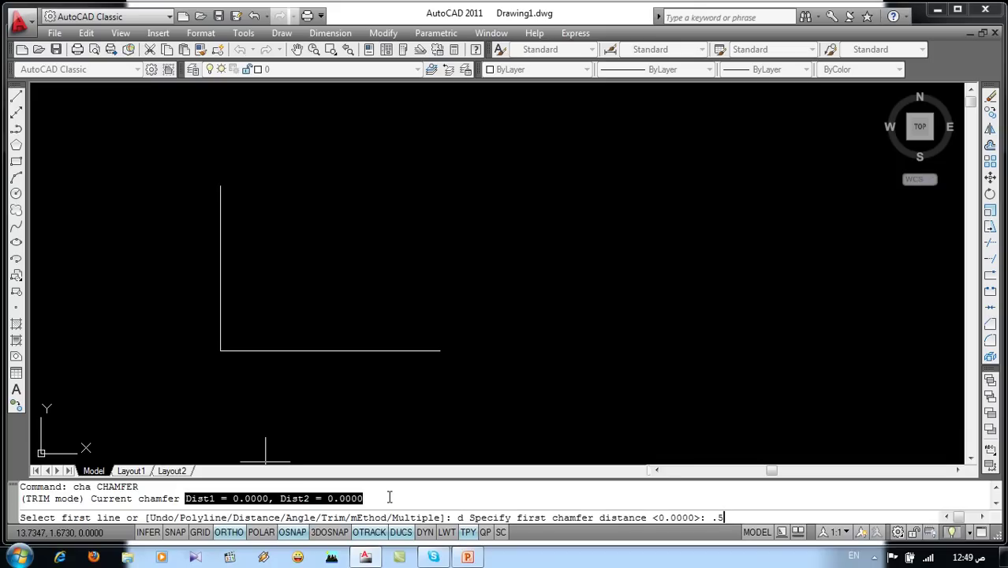
pyautogui.press('Return')
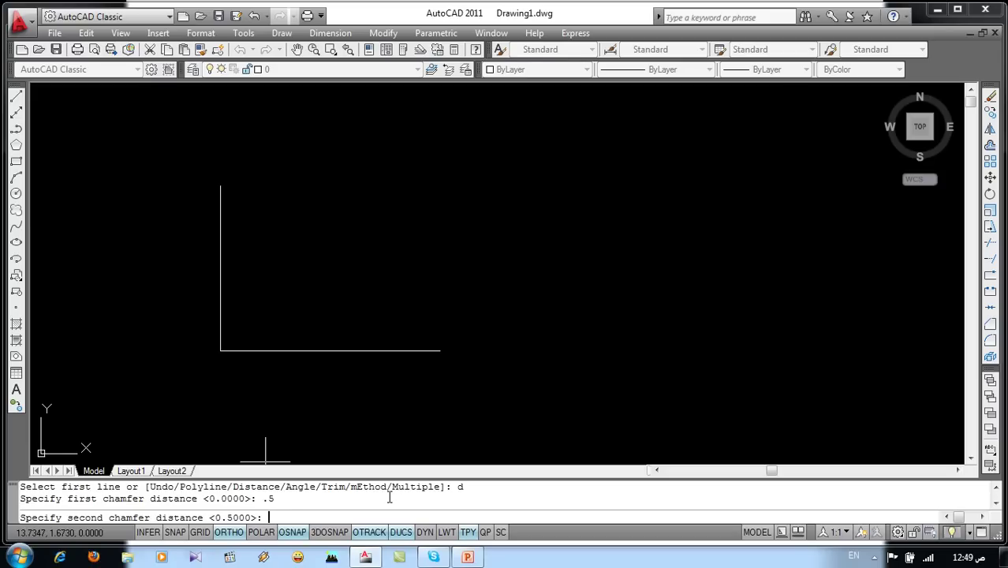
pyautogui.write('.5')
pyautogui.press('Return')
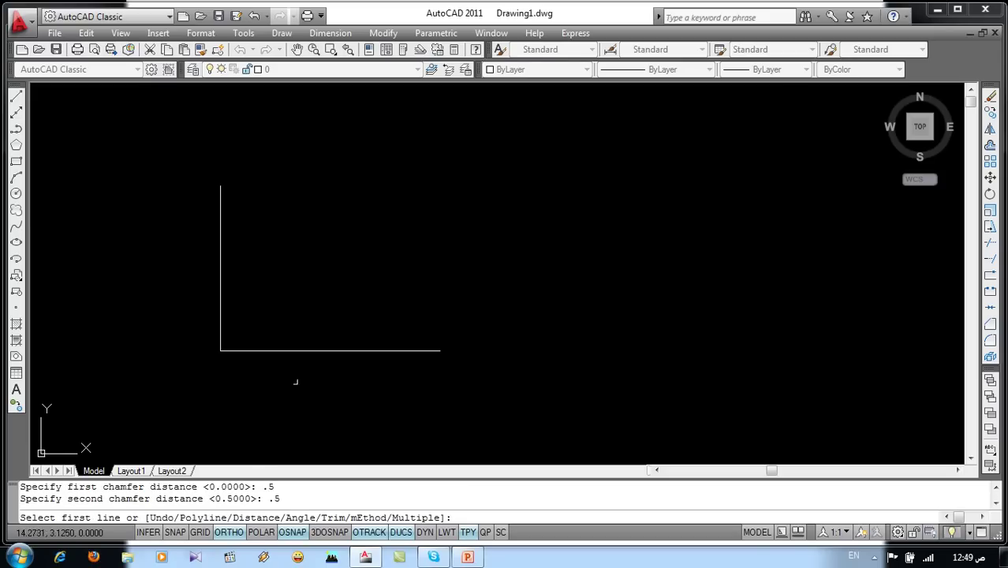
pyautogui.click(264, 350)
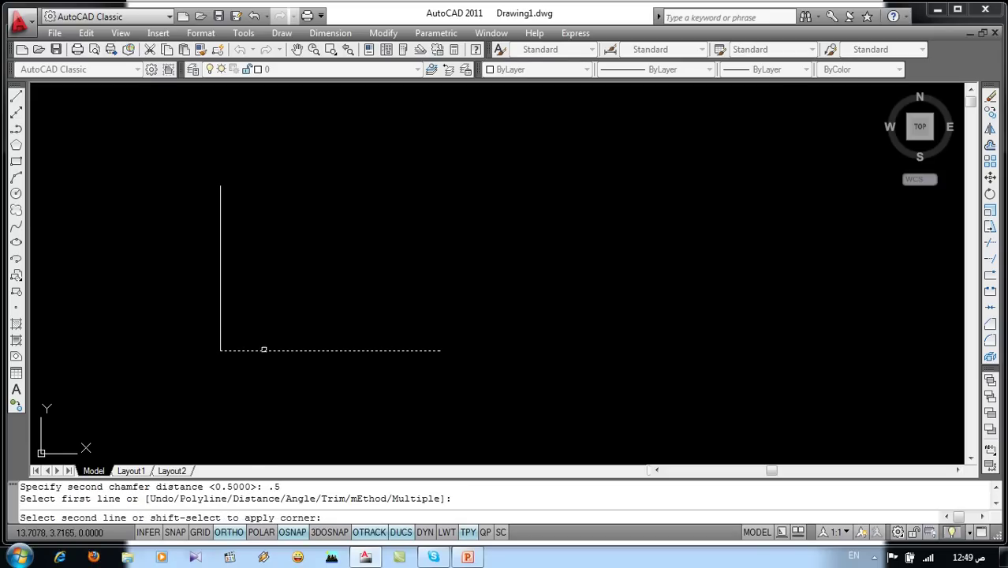
pyautogui.click(220, 307)
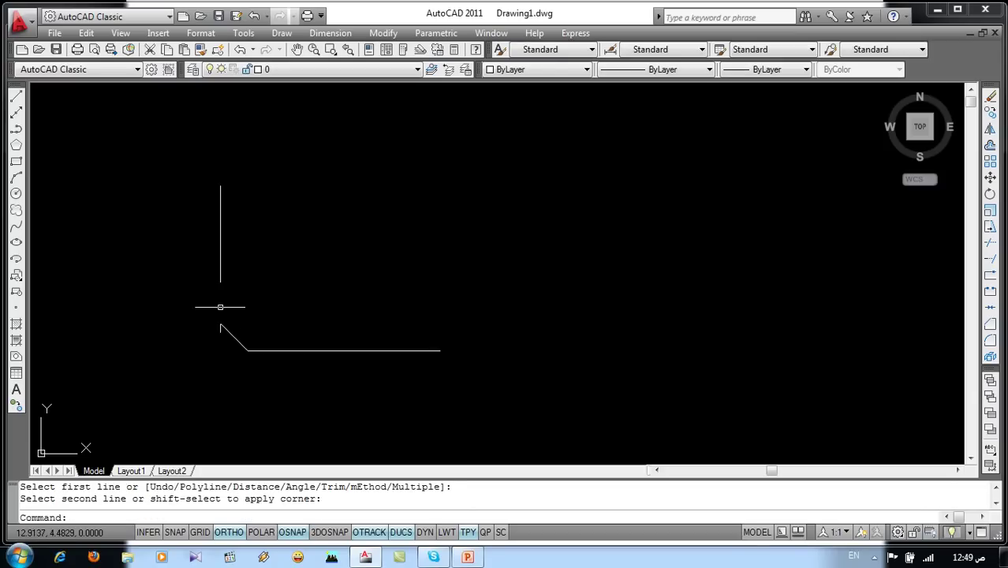
pyautogui.scroll(1, 198, 342)
pyautogui.scroll(2, 198, 342)
pyautogui.moveTo(198, 342); pyautogui.dragTo(232, 407, button='middle')
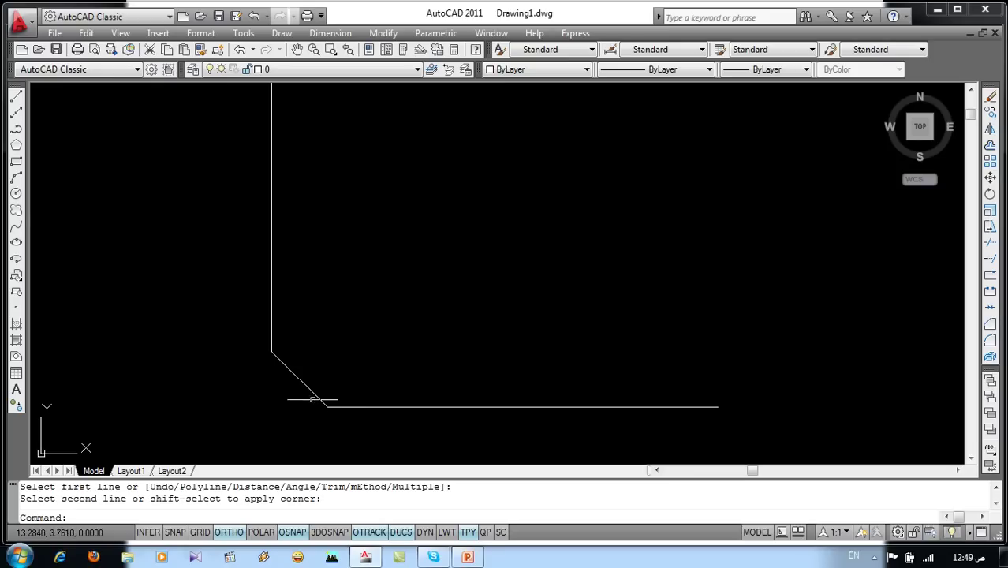
pyautogui.scroll(-2, 276, 351)
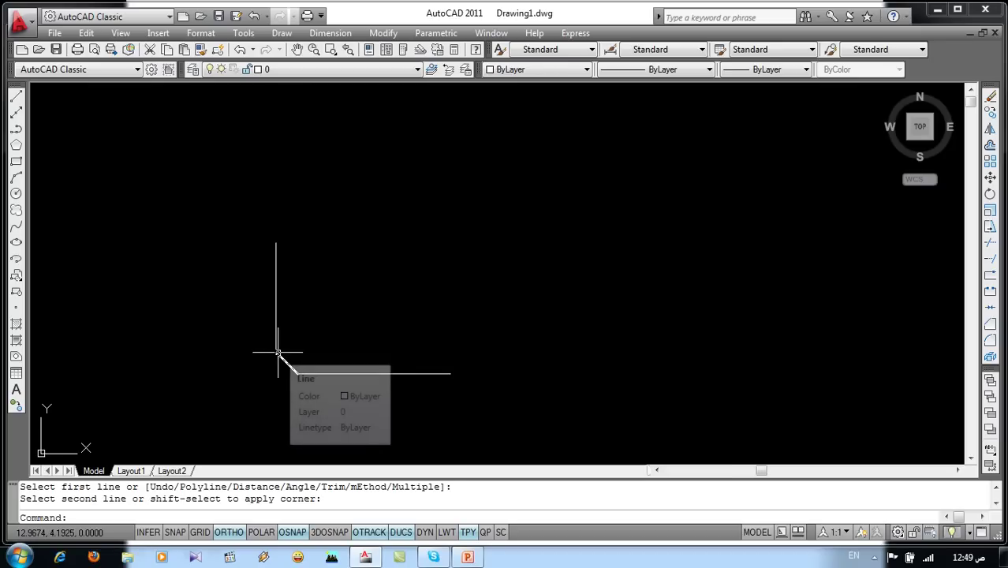
pyautogui.hotkey('ctrl', 'z')
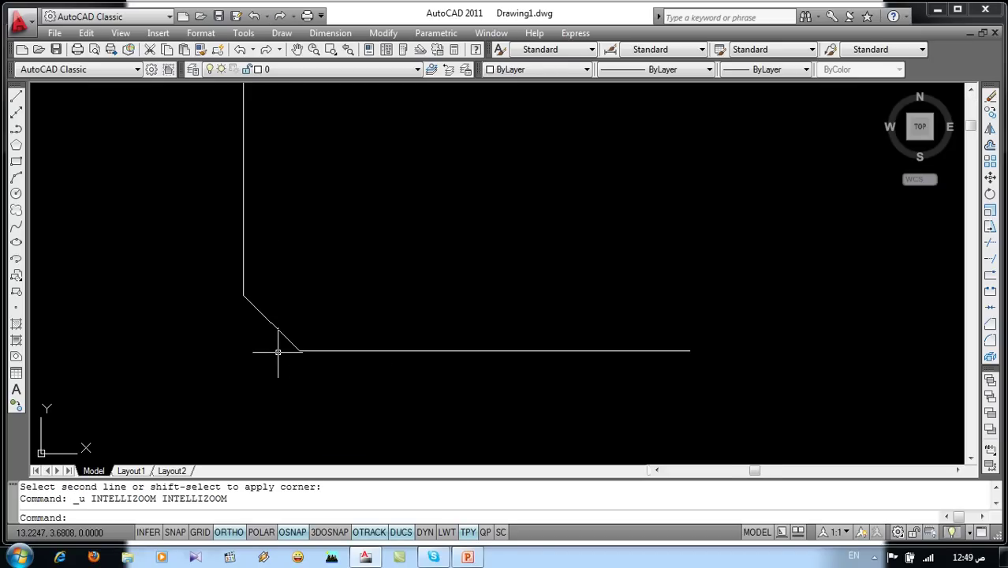
pyautogui.hotkey('ctrl', 'z')
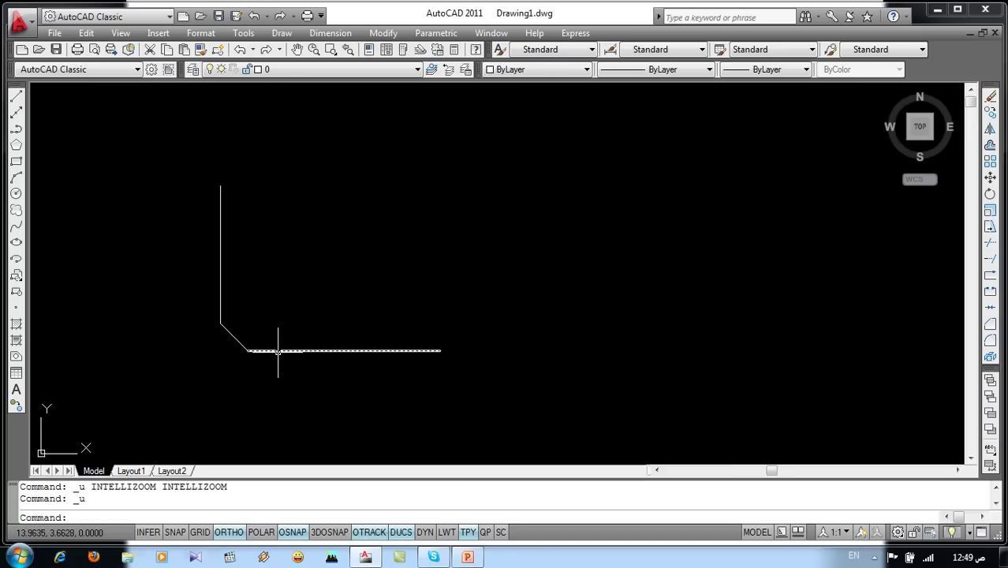
pyautogui.hotkey('ctrl', 'z')
pyautogui.moveTo(277, 351); pyautogui.dragTo(282, 345, button='middle')
# - Chamfer the L corner with distance 1 on the vertical line and 1.5 on the horizontal
pyautogui.write('cha')
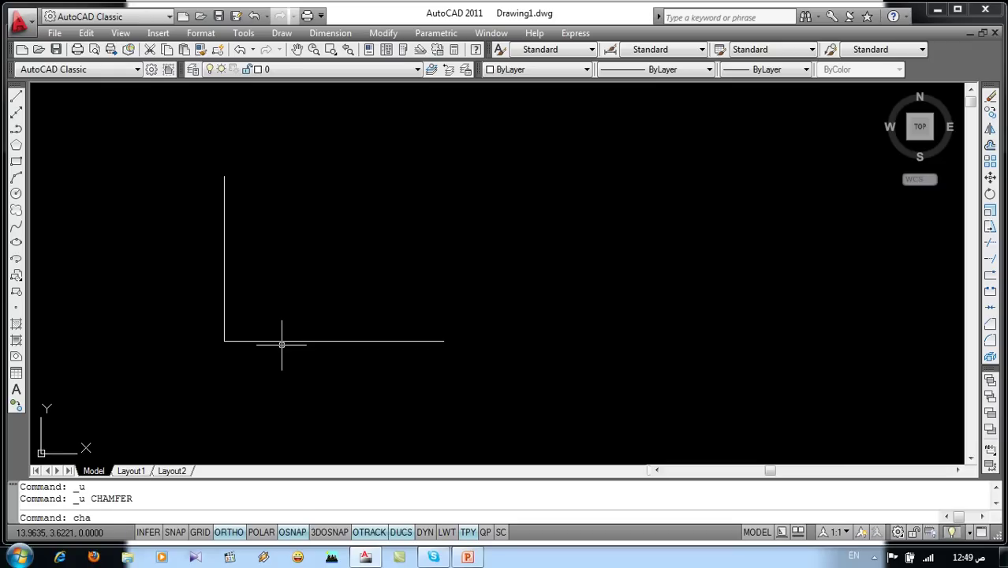
pyautogui.press('Return')
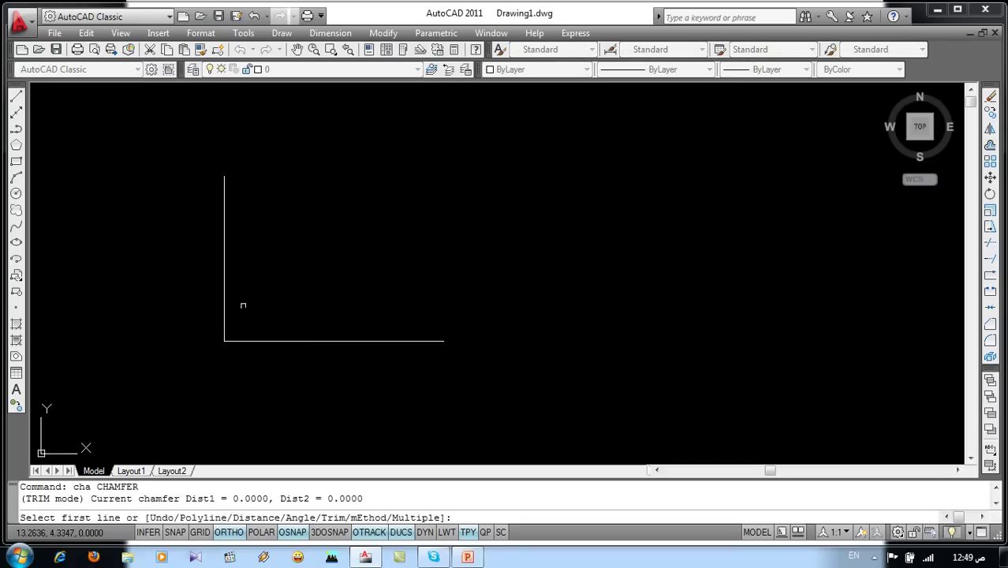
pyautogui.write('d')
pyautogui.press('Return')
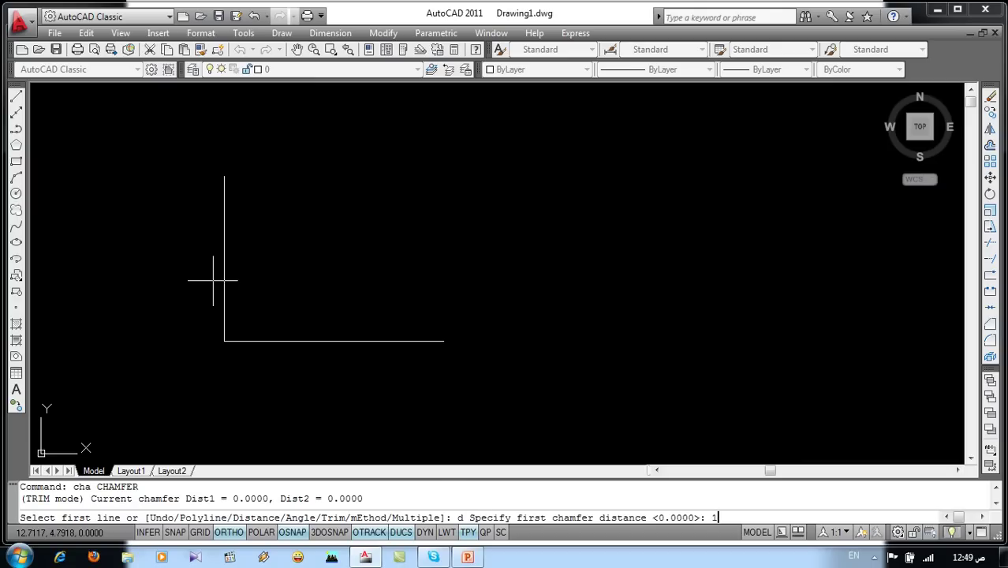
pyautogui.press('Return')
pyautogui.write('1.5')
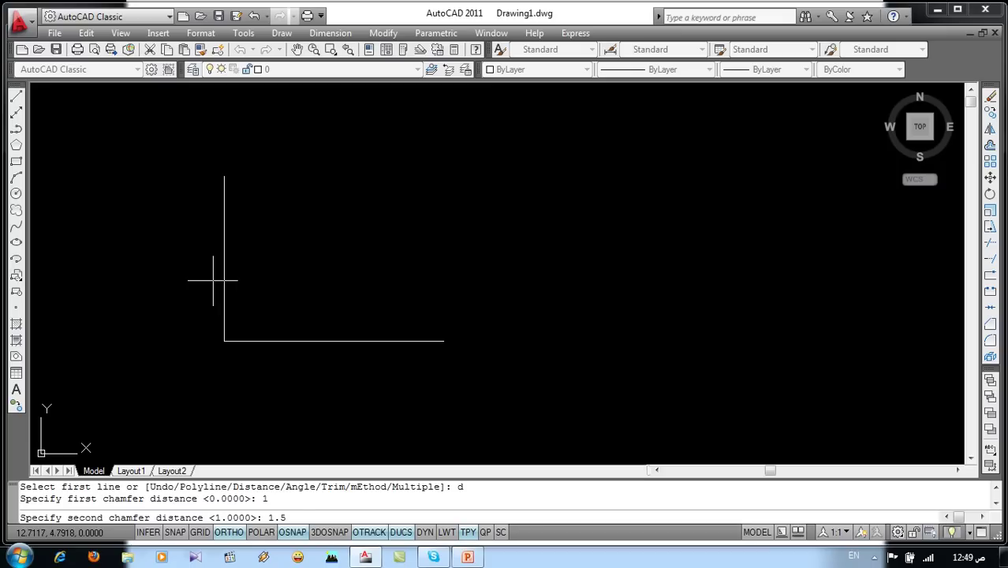
pyautogui.press('Return')
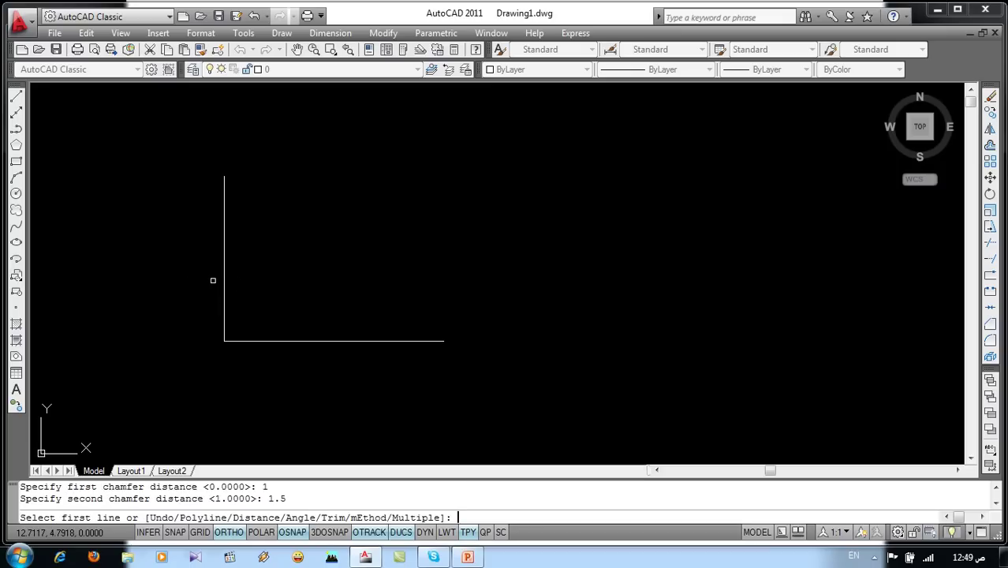
pyautogui.click(225, 284)
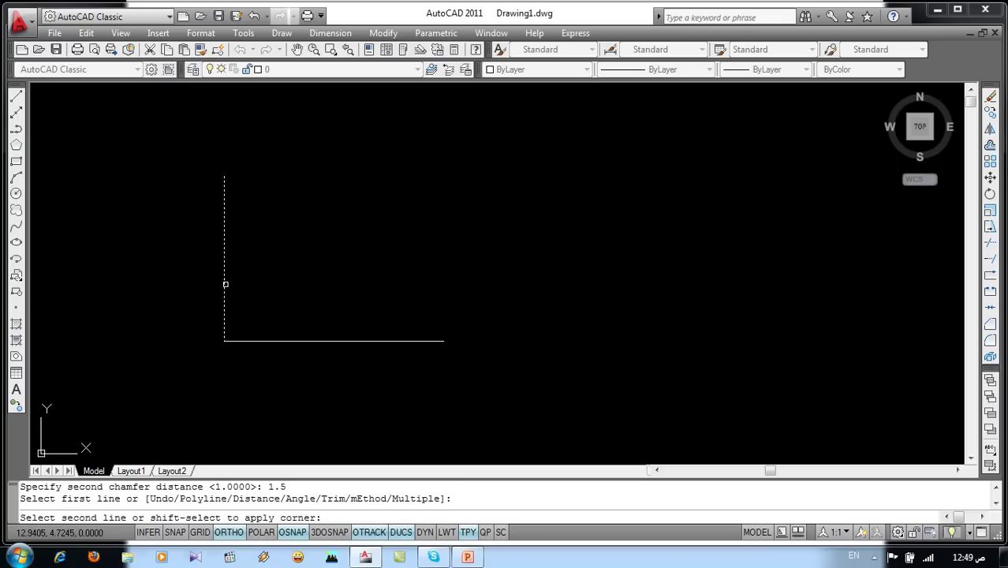
pyautogui.click(279, 342)
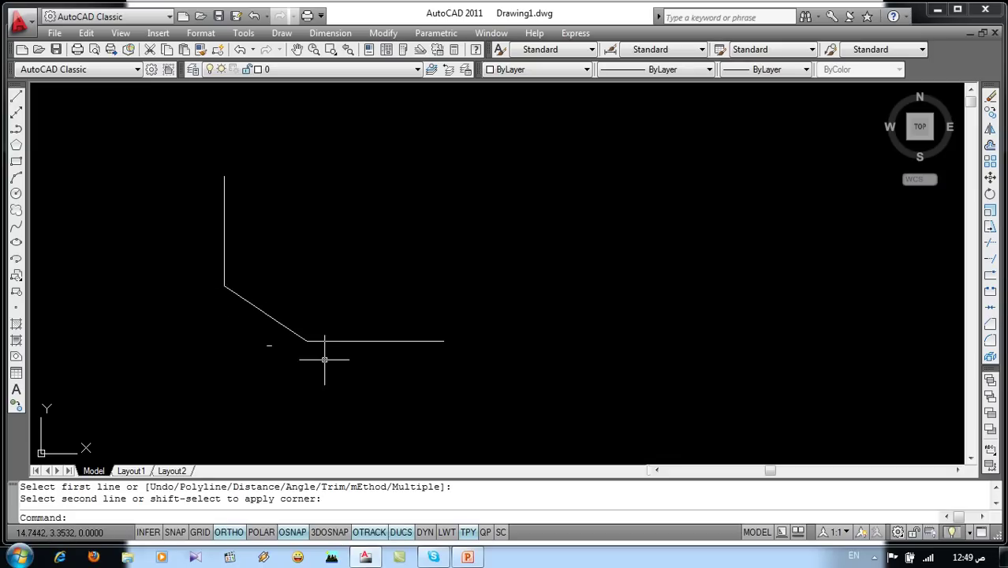
pyautogui.click(283, 324)
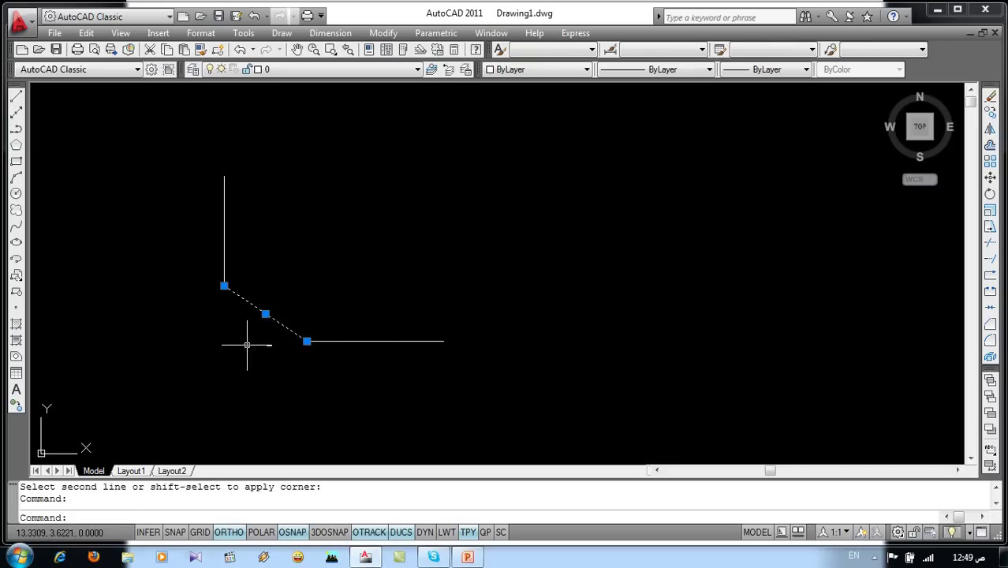
pyautogui.press('Escape')
pyautogui.scroll(-2, 236, 366)
pyautogui.moveTo(317, 354); pyautogui.dragTo(313, 356, button='middle')
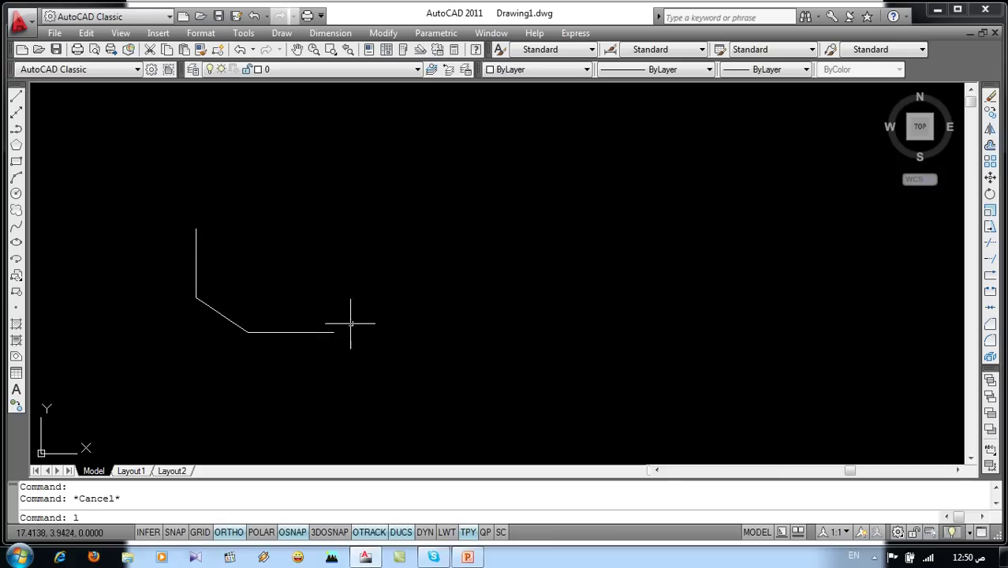
pyautogui.press('Return')
pyautogui.click(466, 191)
pyautogui.click(451, 375)
pyautogui.press('Return')
pyautogui.press('Return')
pyautogui.click(403, 328)
pyautogui.click(645, 328)
pyautogui.press('Return')
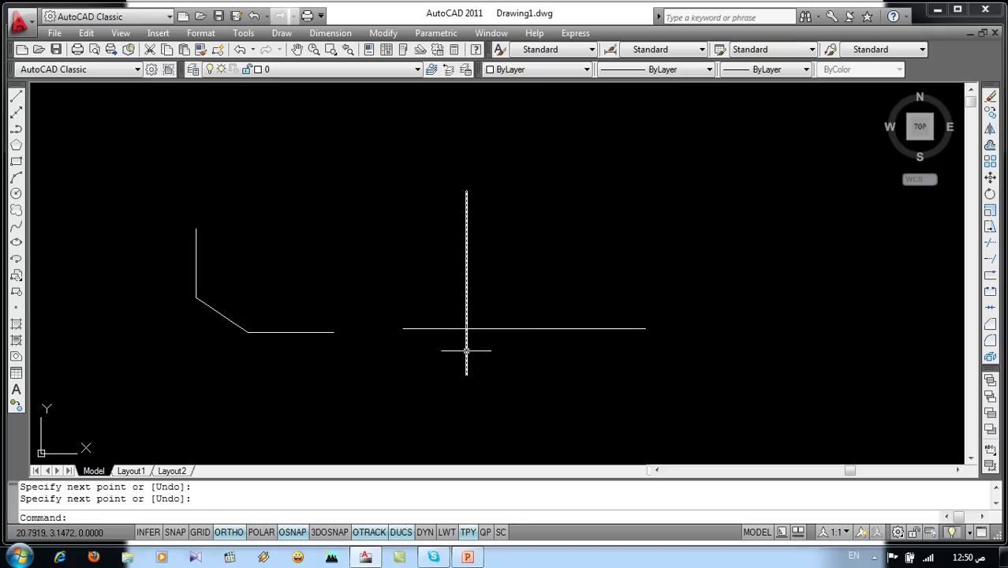
pyautogui.click(466, 350)
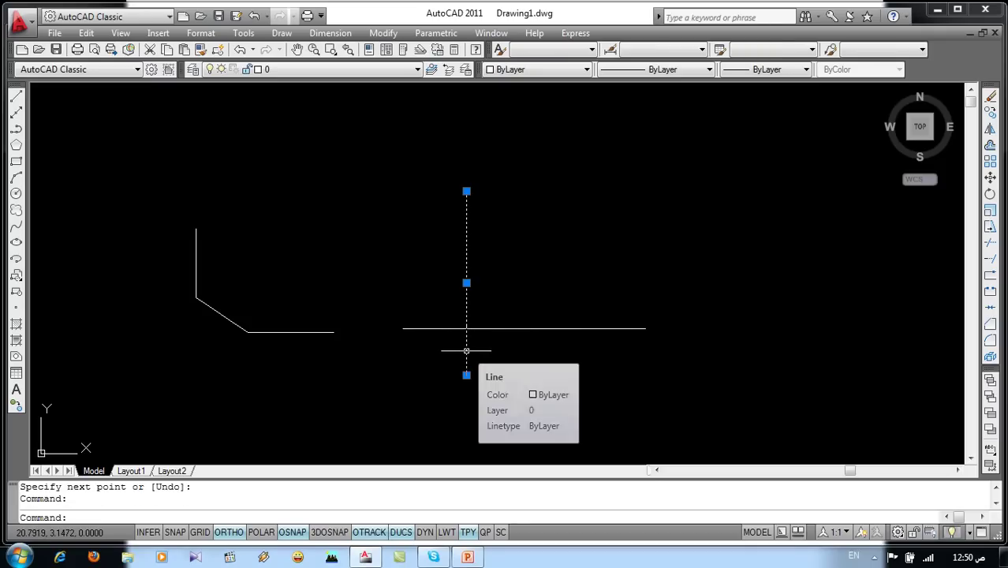
pyautogui.press('Escape')
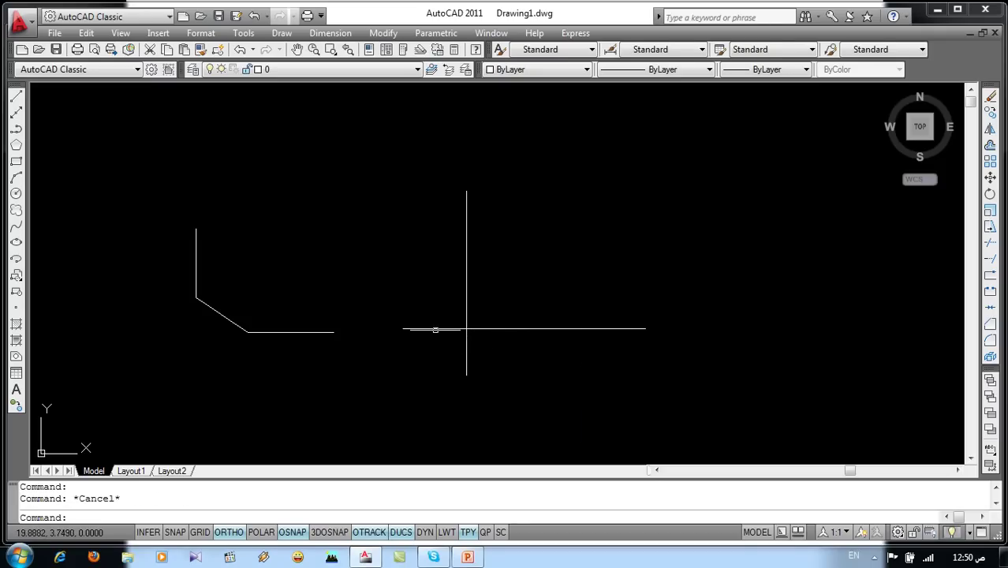
pyautogui.moveTo(479, 349); pyautogui.dragTo(395, 358, button='middle')
pyautogui.write('cha')
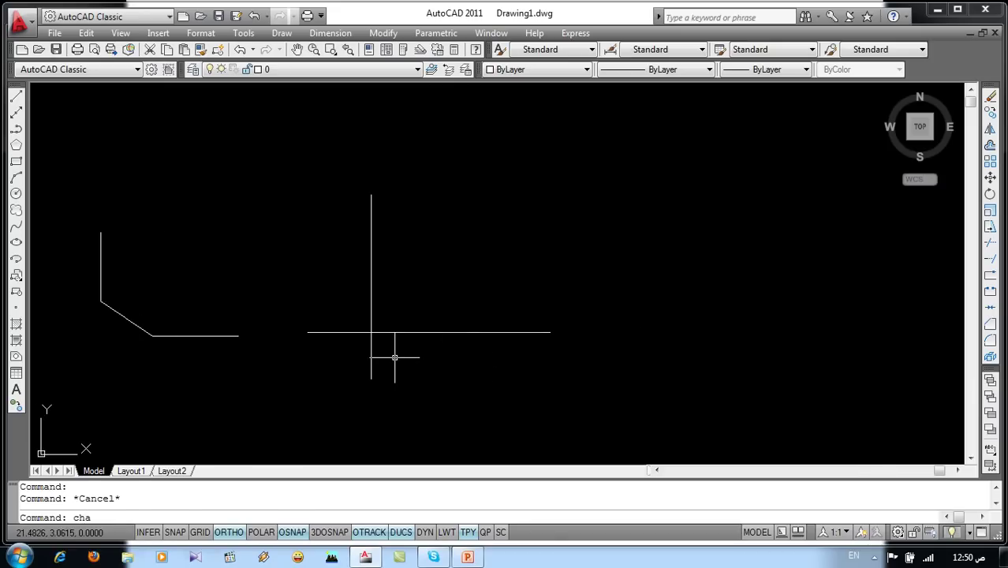
# - Try a 0 by 0 chamfer on the crossing horizontal and vertical lines, then undo it
pyautogui.press('Return')
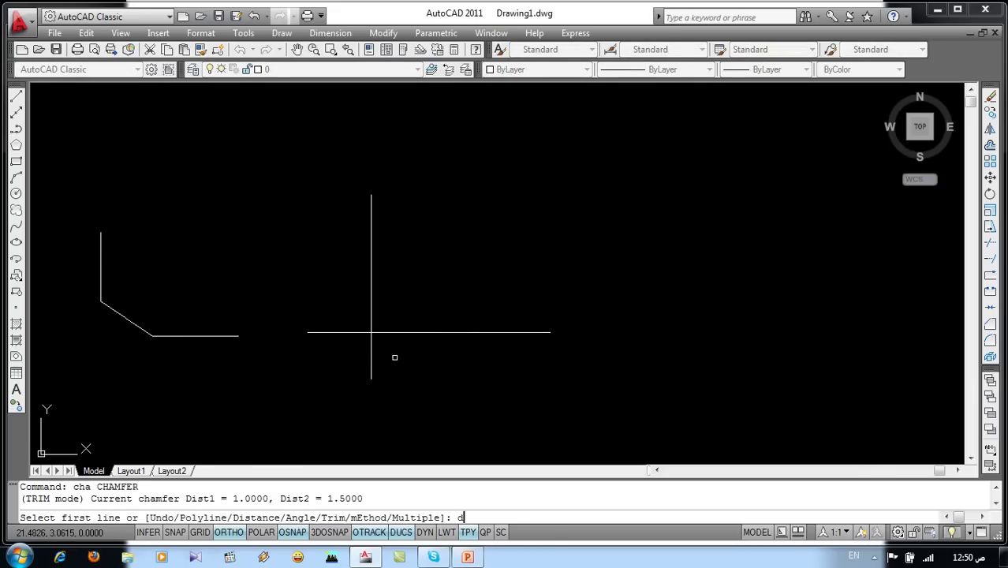
pyautogui.press('Return')
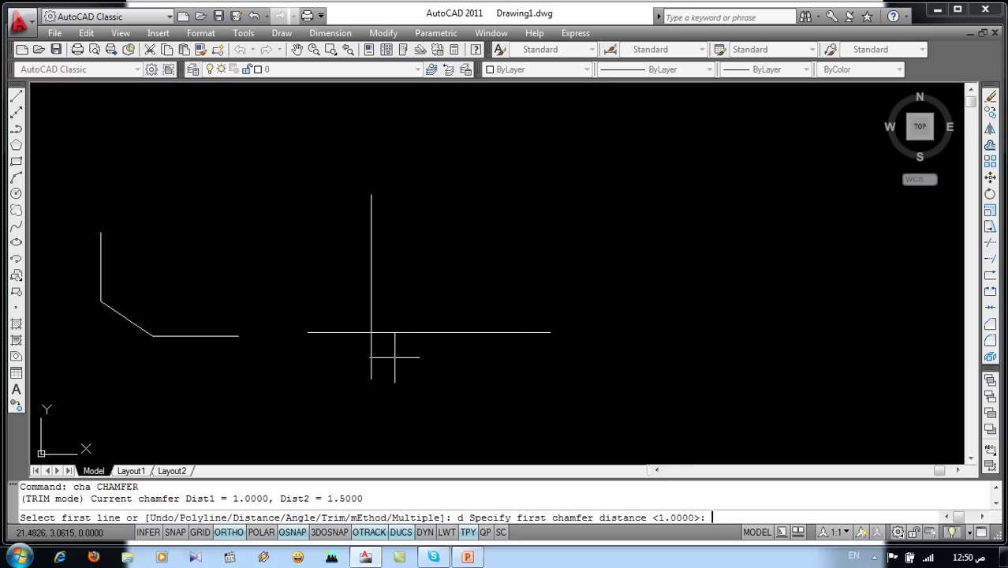
pyautogui.write('0')
pyautogui.press('Return')
pyautogui.write('0')
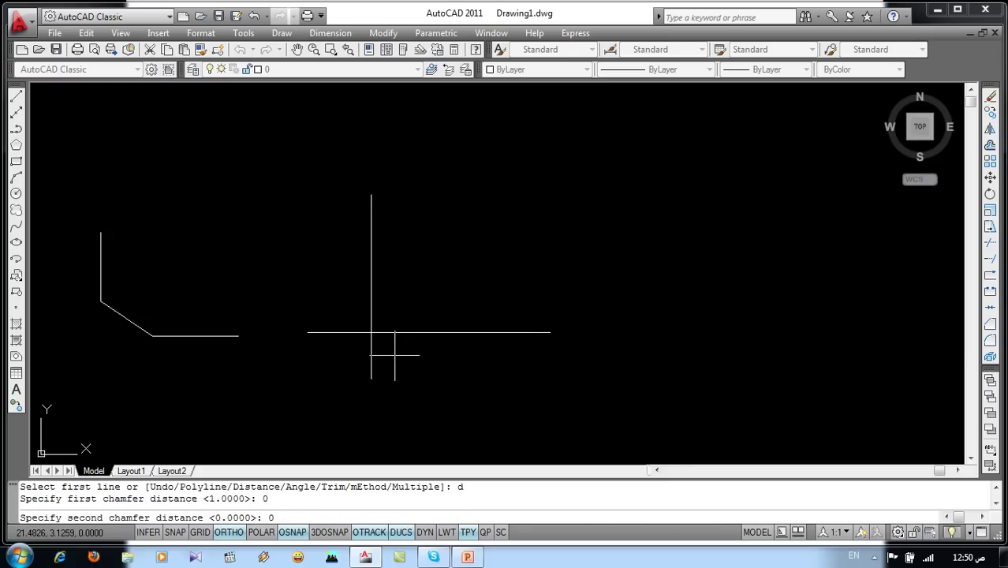
pyautogui.press('Return')
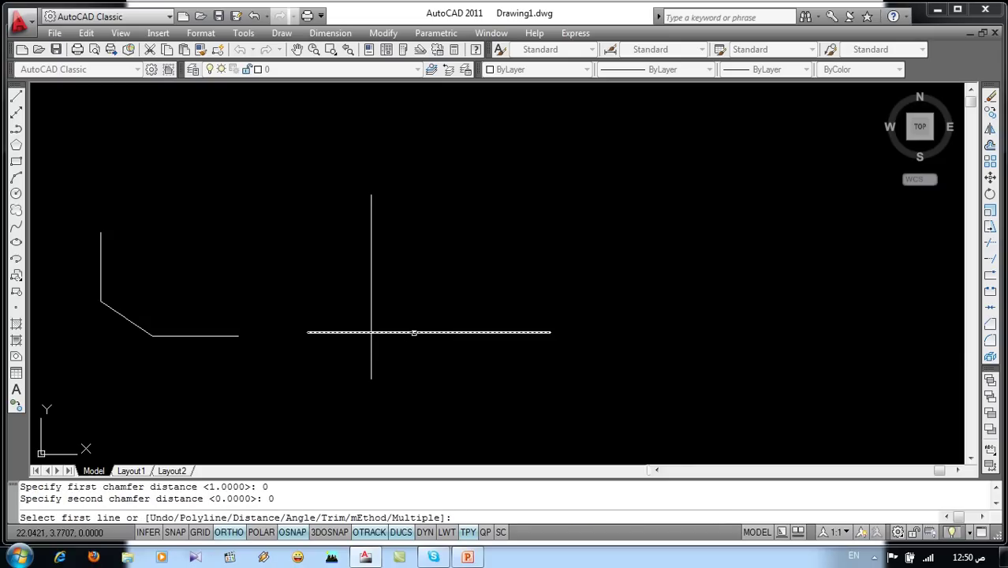
pyautogui.click(415, 332)
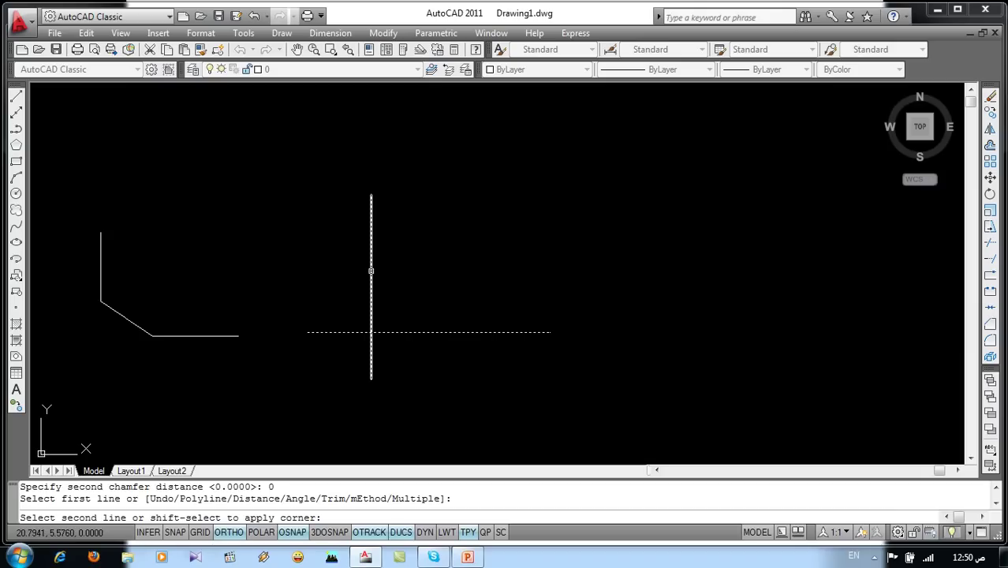
pyautogui.click(371, 271)
pyautogui.moveTo(370, 271); pyautogui.dragTo(360, 268, button='middle')
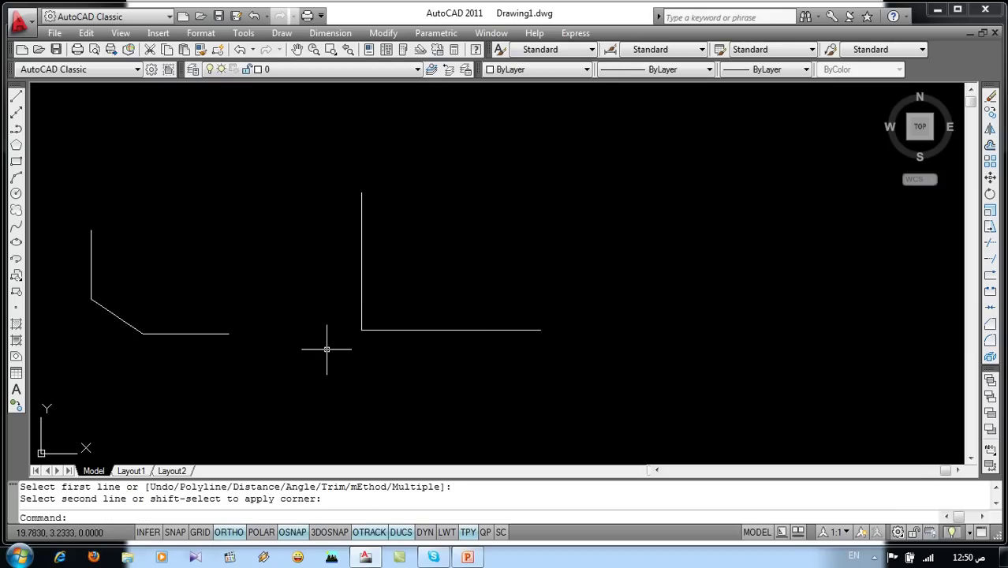
pyautogui.hotkey('ctrl', 'z')
pyautogui.hotkey('ctrl', 'z')
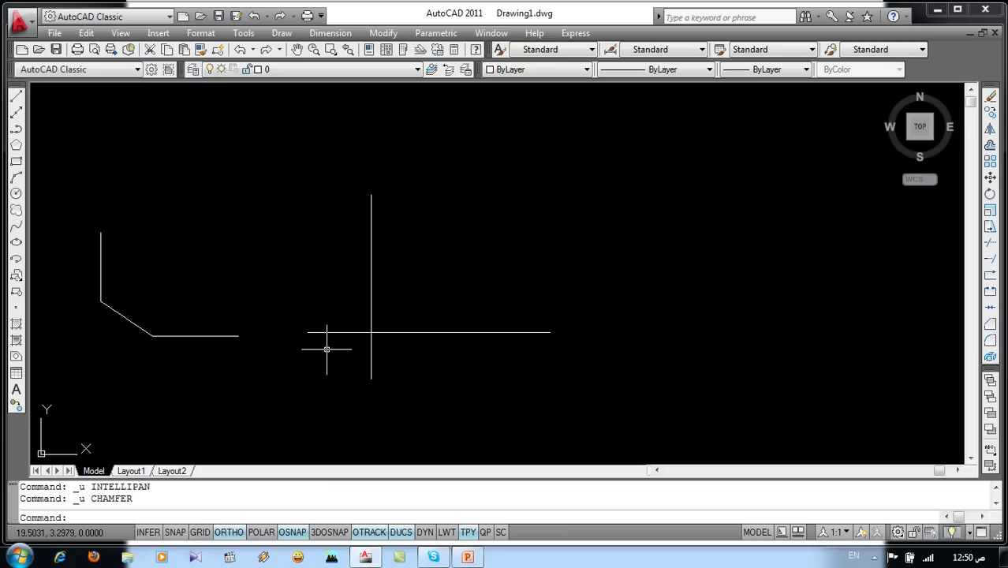
# - Retry the zero chamfer picking vertical then horizontal, and undo the wrongly oriented corner
pyautogui.write('cha')
pyautogui.press('Return')
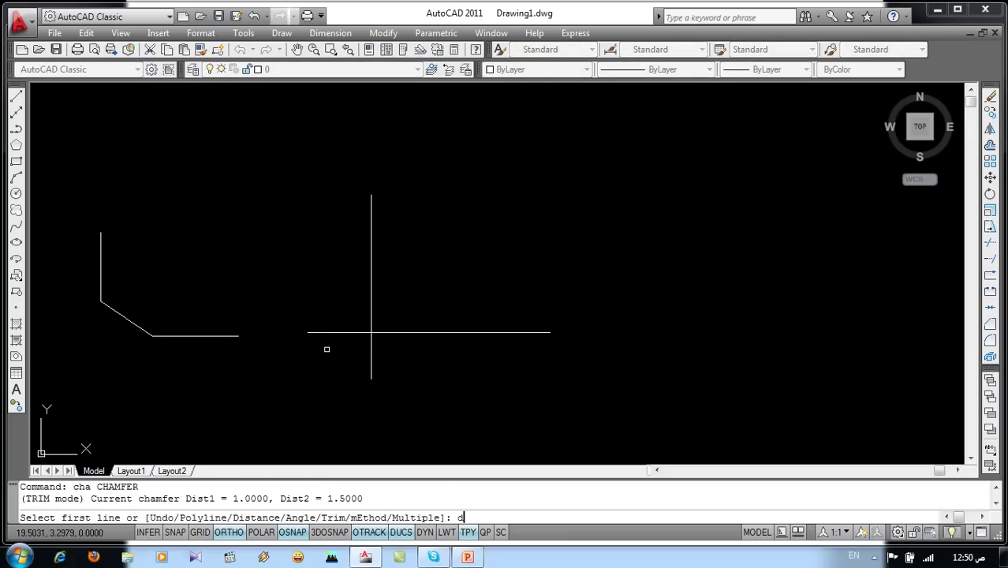
pyautogui.press('Return')
pyautogui.press('Return')
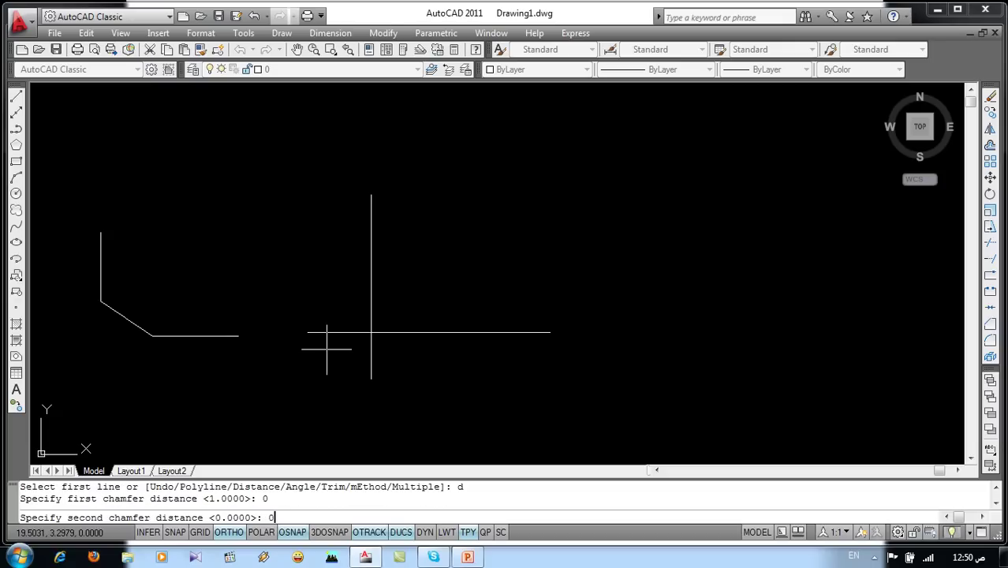
pyautogui.press('Return')
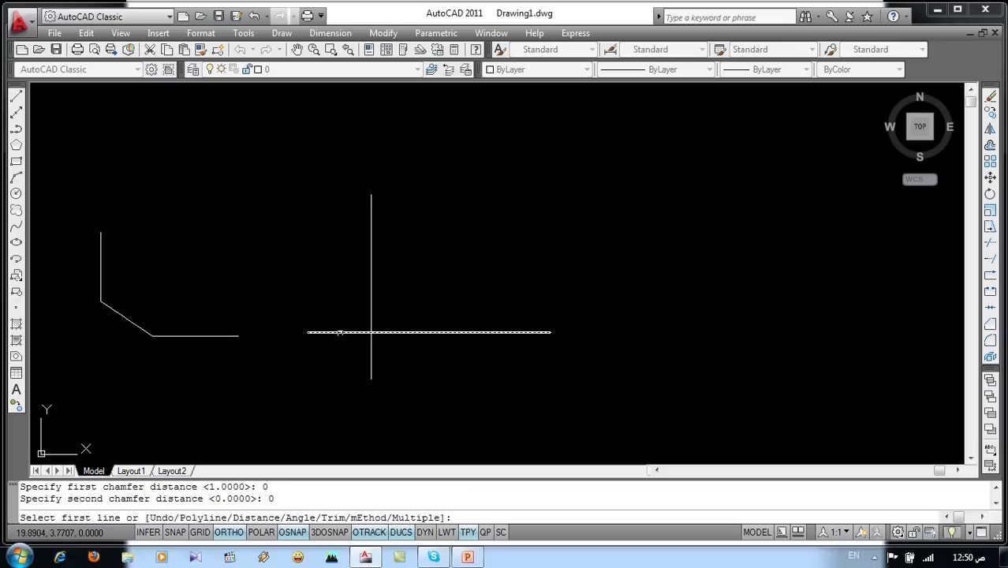
pyautogui.click(371, 359)
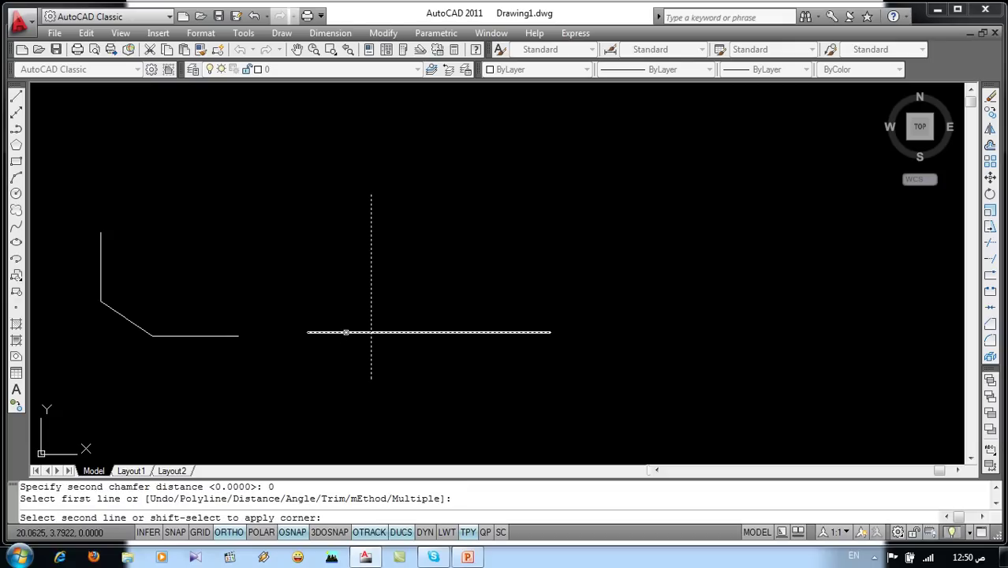
pyautogui.click(346, 331)
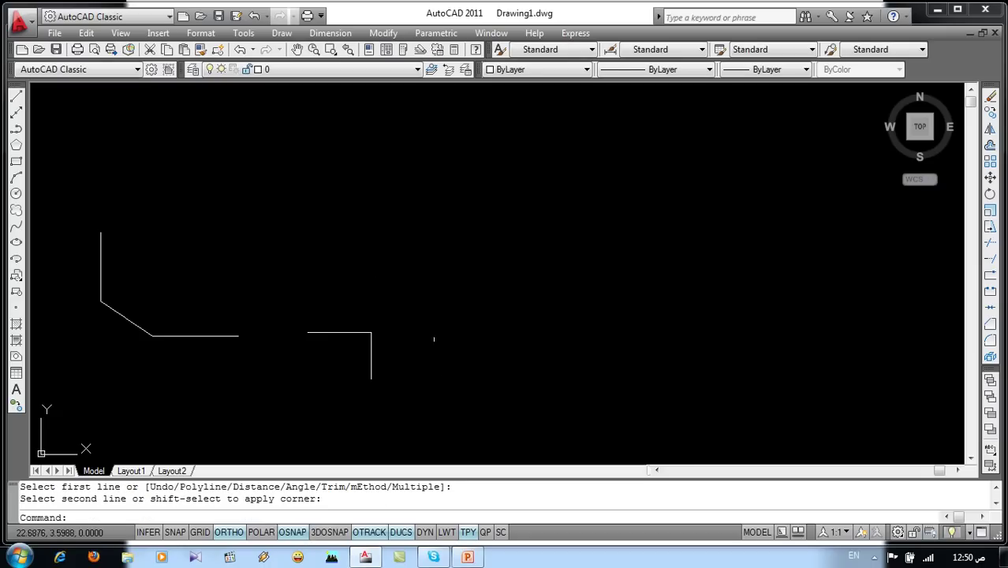
pyautogui.hotkey('ctrl', 'z')
pyautogui.moveTo(446, 383); pyautogui.dragTo(414, 369, button='middle')
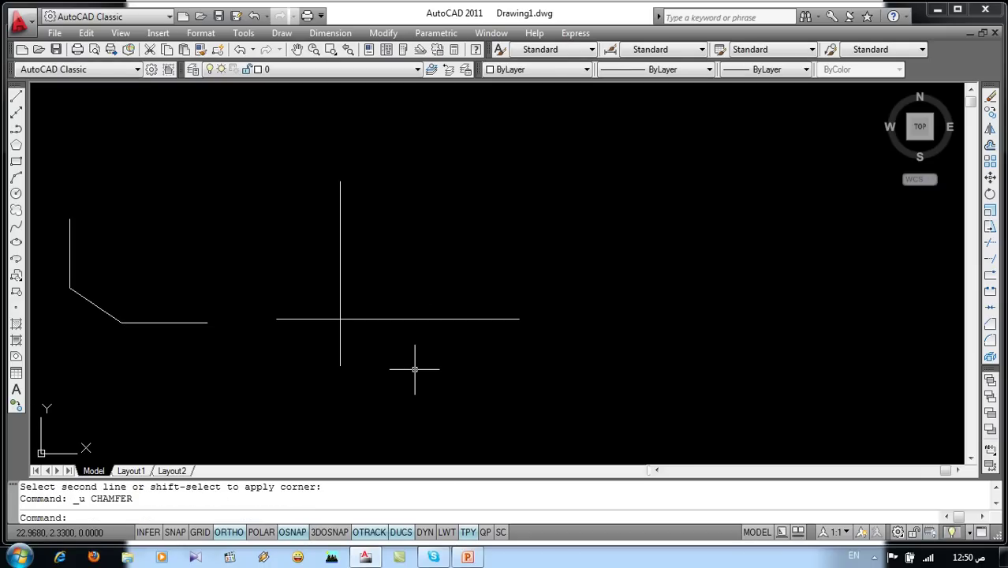
# - Rerun CHAMFER with distances 0 and 0, picking horizontal then vertical line for a square corner
pyautogui.write('cha')
pyautogui.press('Return')
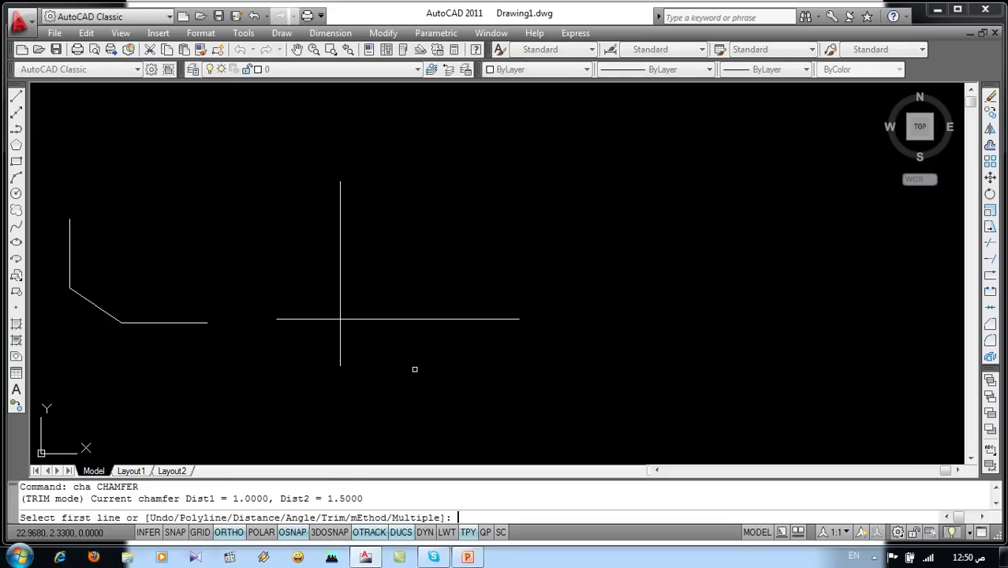
pyautogui.write('d')
pyautogui.press('Return')
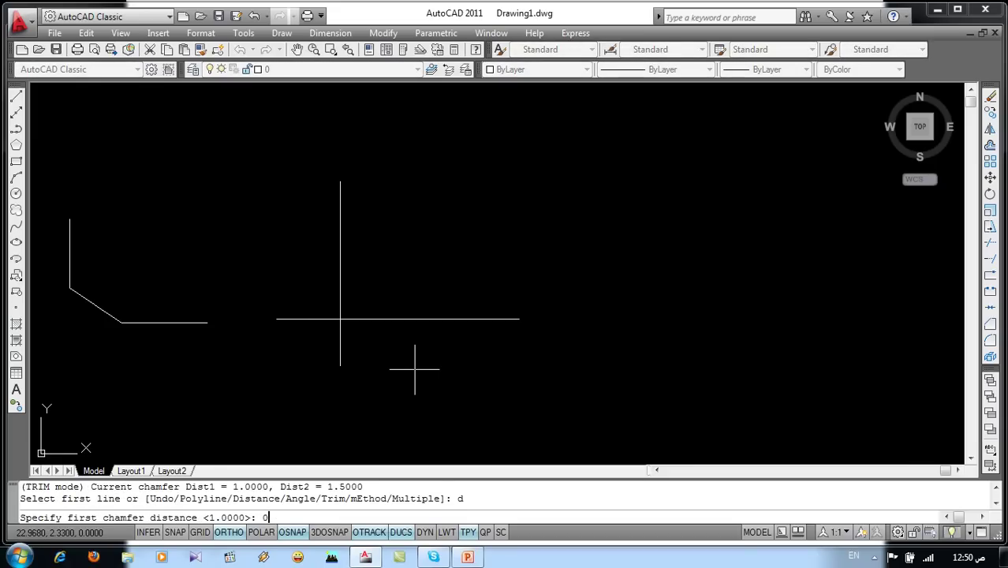
pyautogui.press('Return')
pyautogui.write('0')
pyautogui.press('Return')
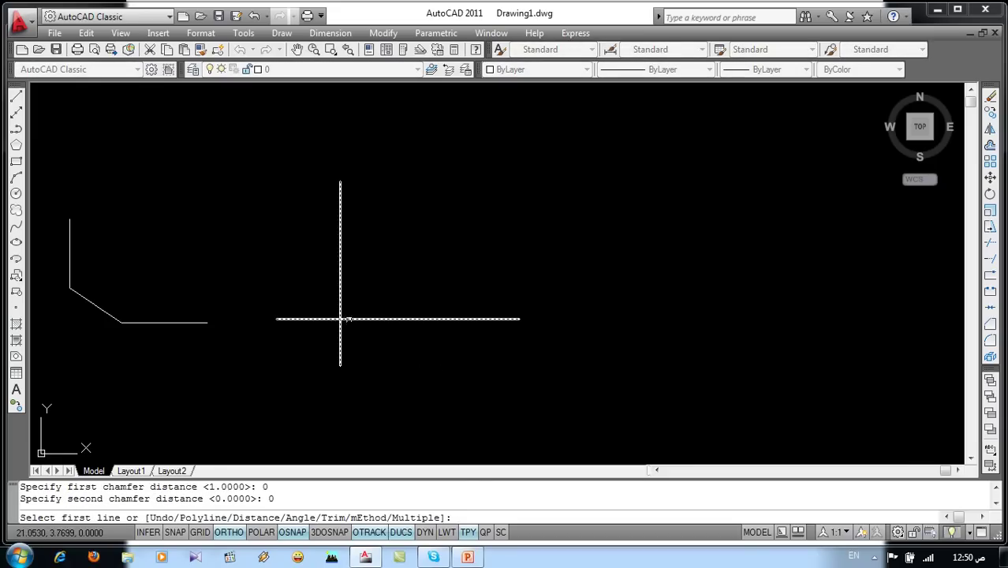
pyautogui.click(347, 319)
pyautogui.click(341, 275)
pyautogui.scroll(-1, 341, 274)
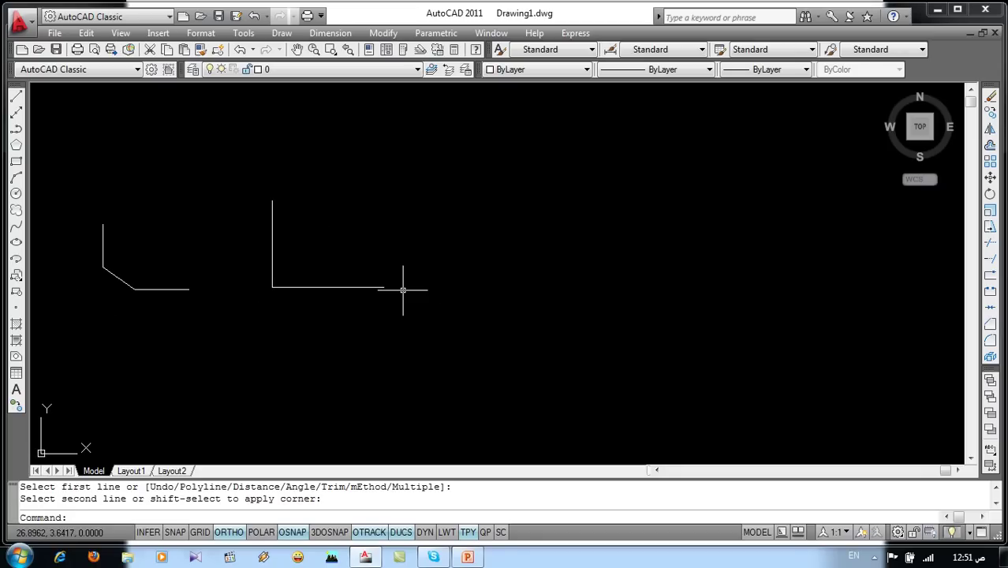
pyautogui.write('1')
# - Draw a separate top horizontal line and a right vertical line
pyautogui.press('Return')
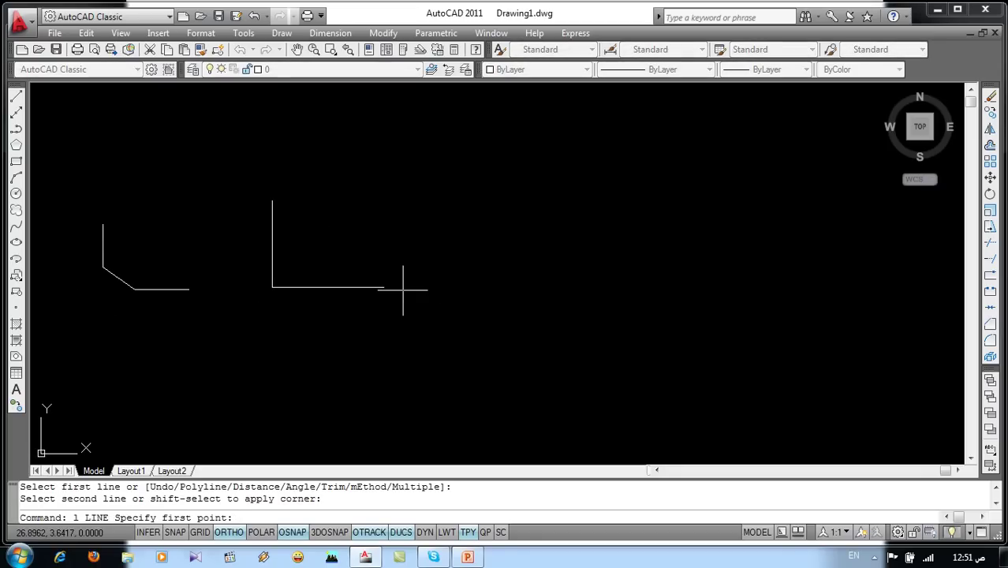
pyautogui.click(449, 202)
pyautogui.click(581, 230)
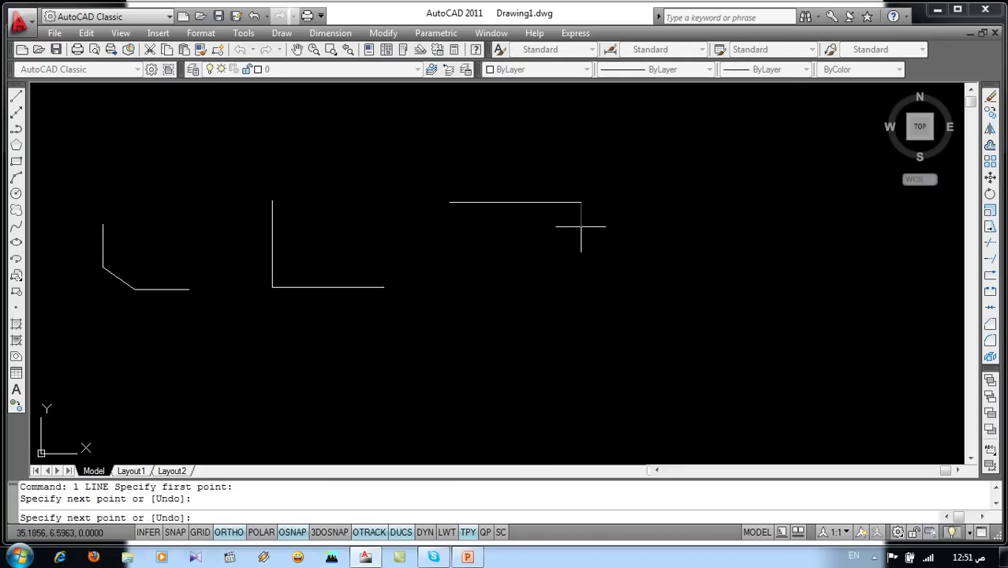
pyautogui.press('Return')
pyautogui.press('Return')
pyautogui.click(649, 268)
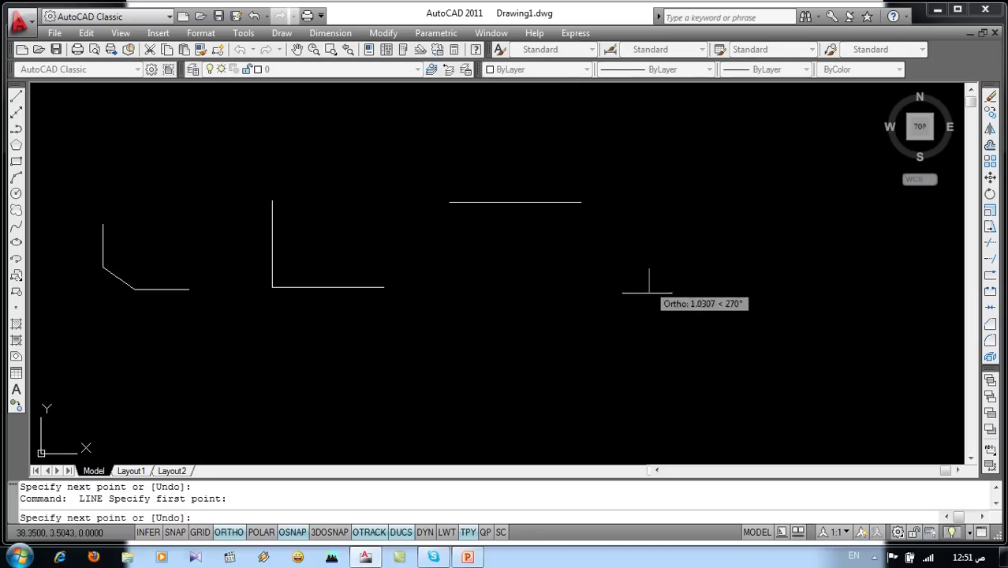
pyautogui.click(661, 381)
pyautogui.press('Return')
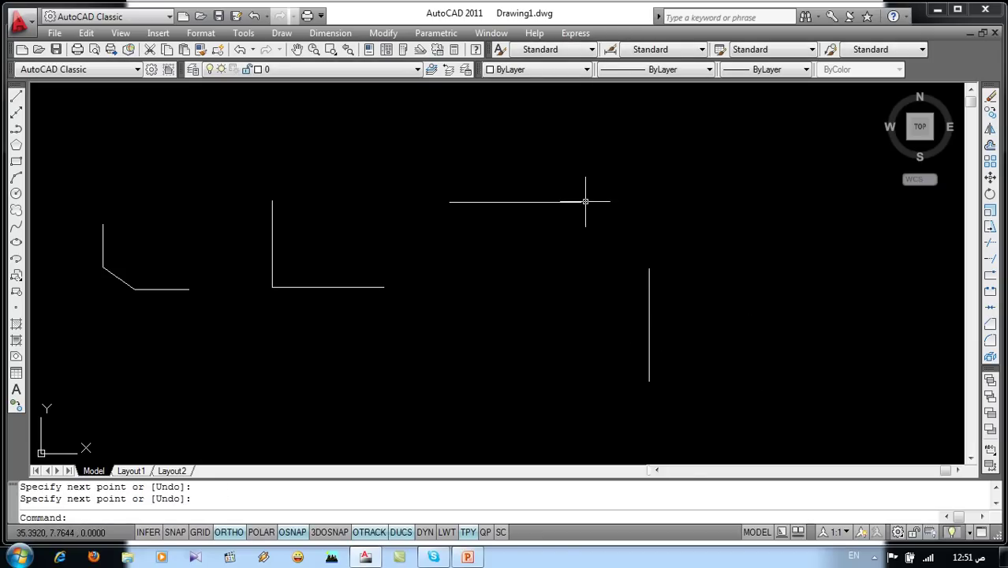
# - Join the top and right lines into a sharp upper-right corner using the zero chamfer
pyautogui.write('cha')
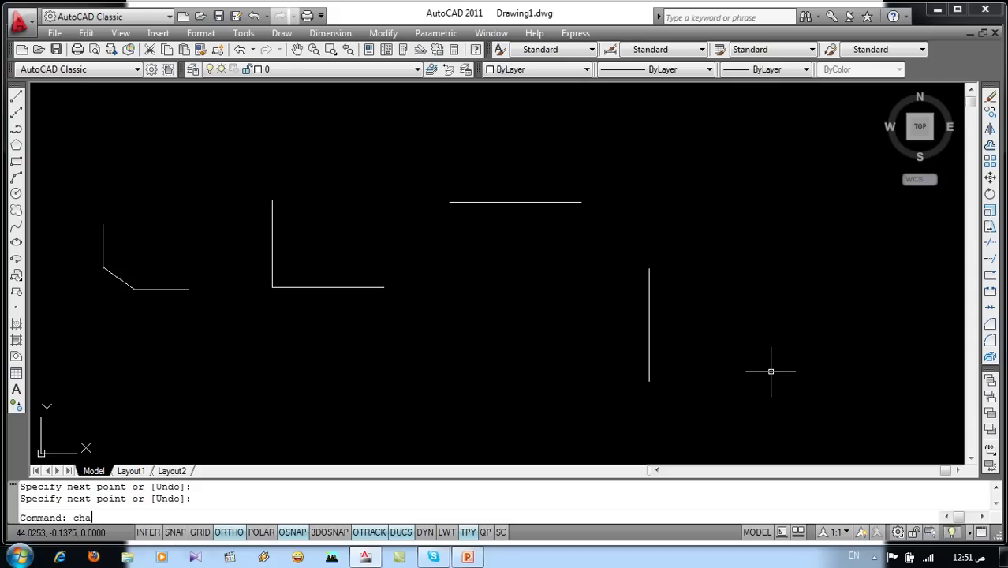
pyautogui.press('Return')
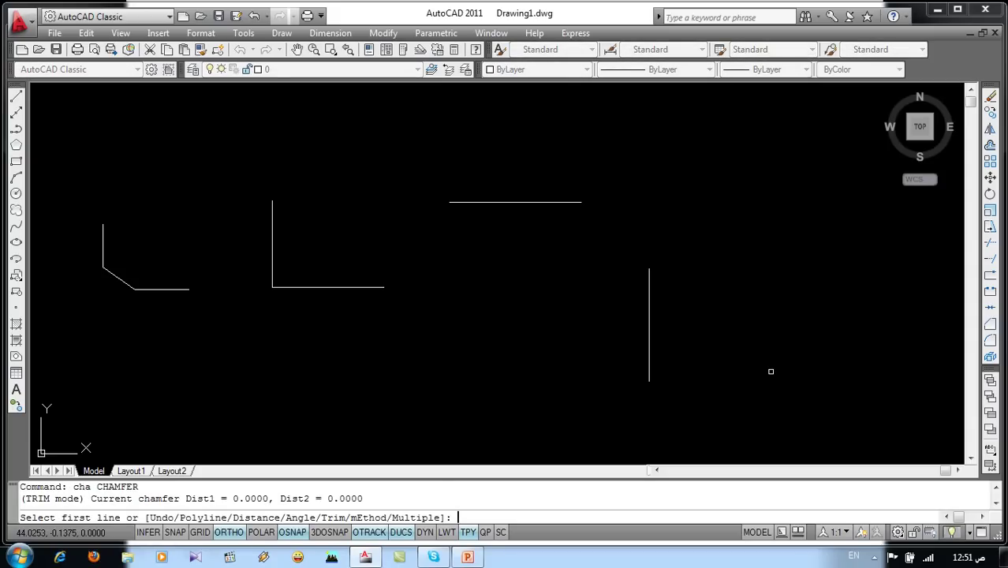
pyautogui.moveTo(188, 498); pyautogui.dragTo(367, 499)
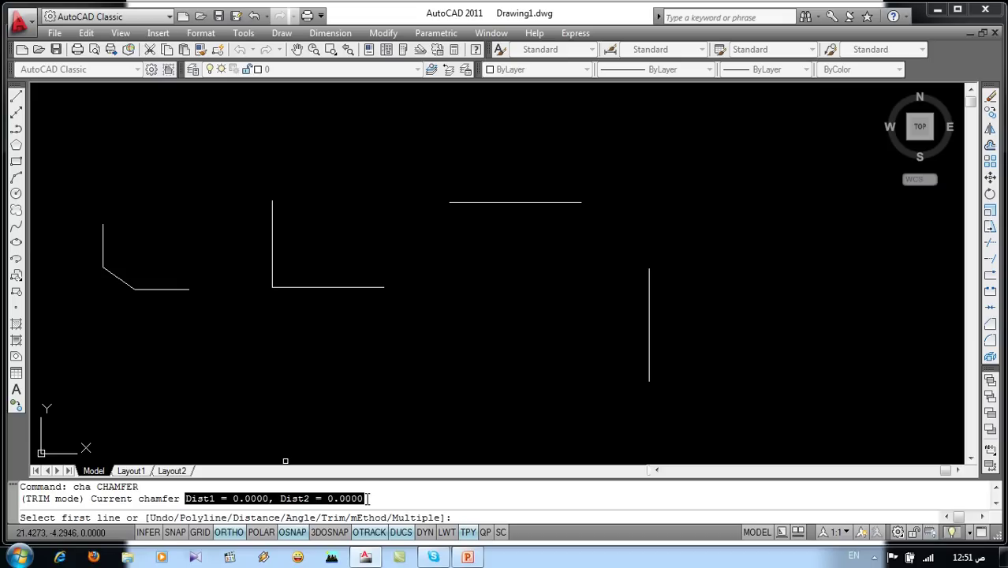
pyautogui.click(544, 202)
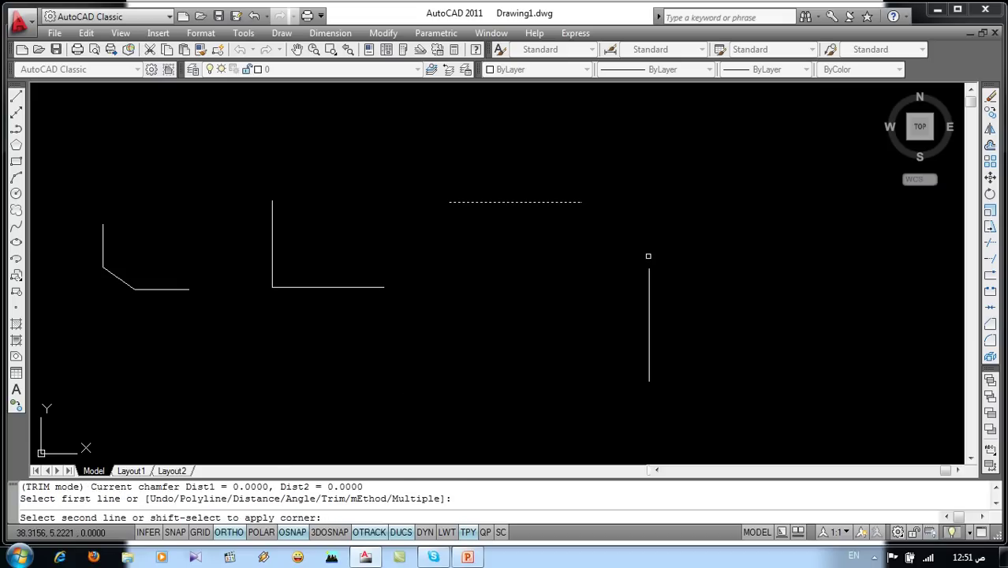
pyautogui.click(649, 273)
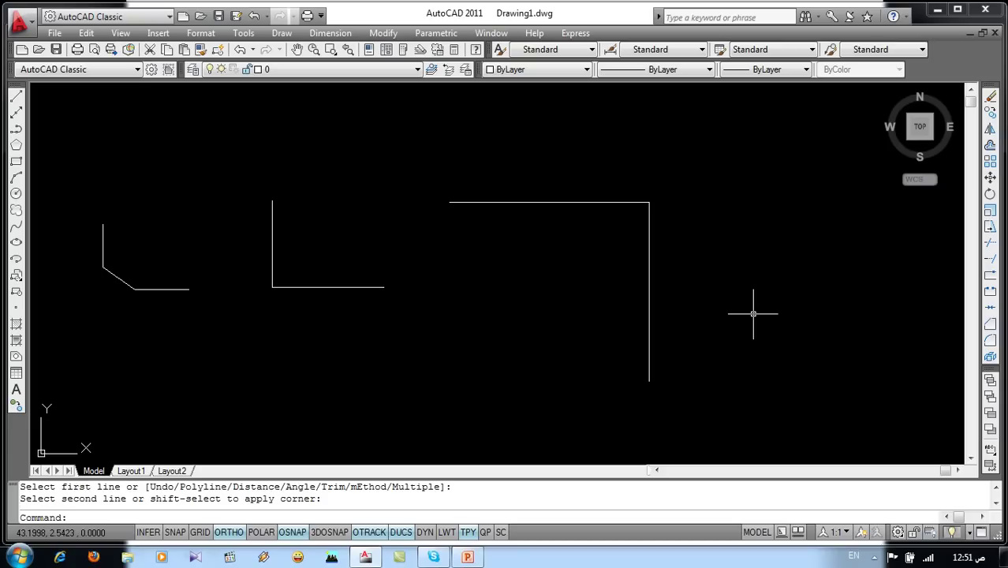
pyautogui.moveTo(561, 313); pyautogui.dragTo(651, 222, button='middle')
# - Draw a new L from a vertical line down and a horizontal line to the right
pyautogui.press('Return')
pyautogui.click(335, 279)
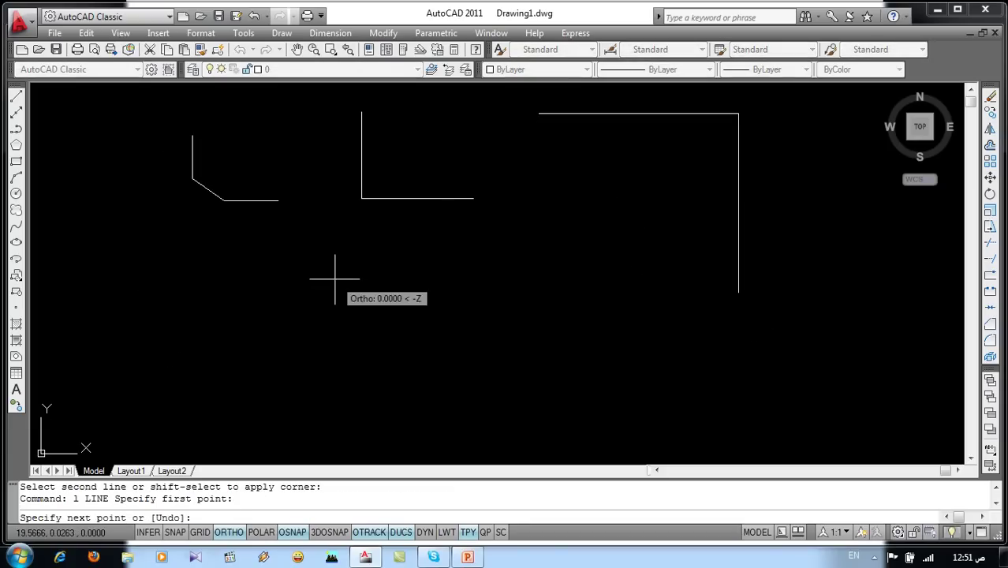
pyautogui.click(335, 400)
pyautogui.click(488, 407)
pyautogui.press('Return')
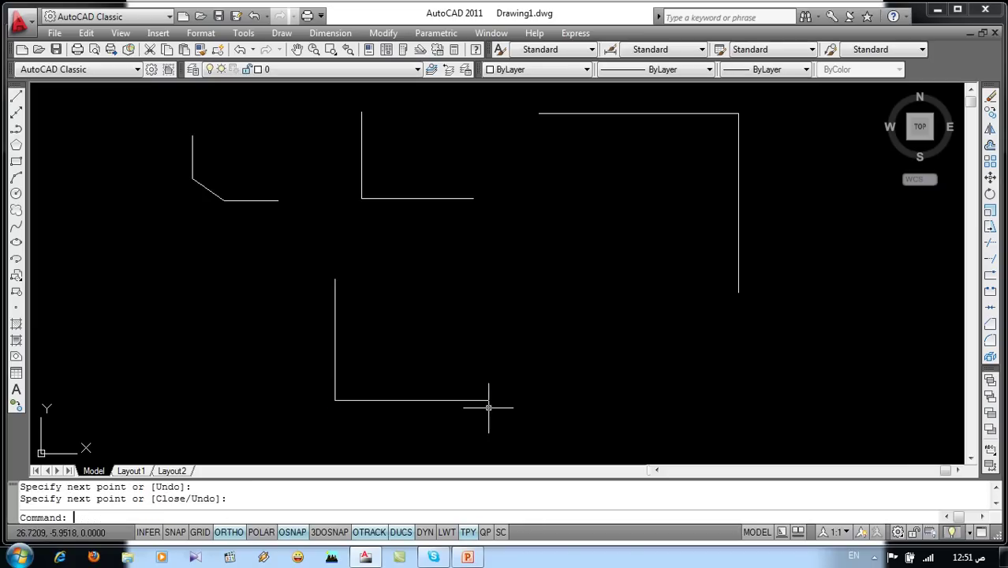
pyautogui.write('cha')
# - Chamfer the new L's corner with both distances set to 0.5
pyautogui.press('Return')
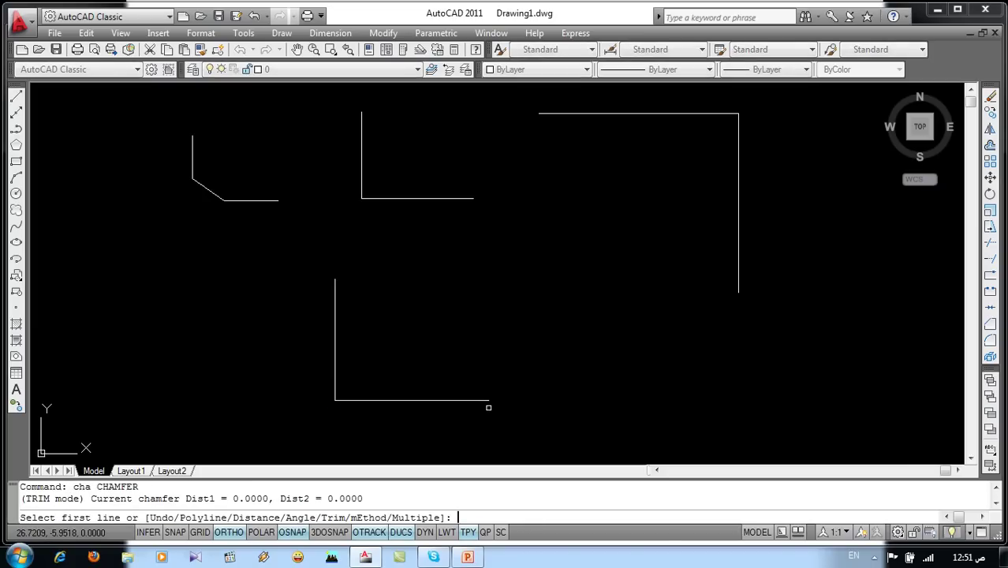
pyautogui.write('d')
pyautogui.press('Return')
pyautogui.write('.')
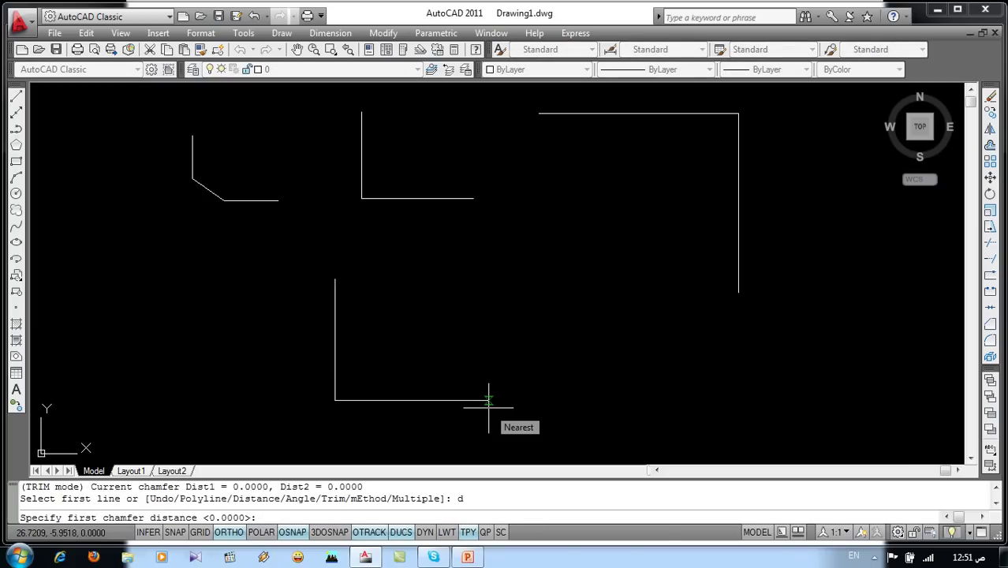
pyautogui.write('5')
pyautogui.press('Return')
pyautogui.write('.5')
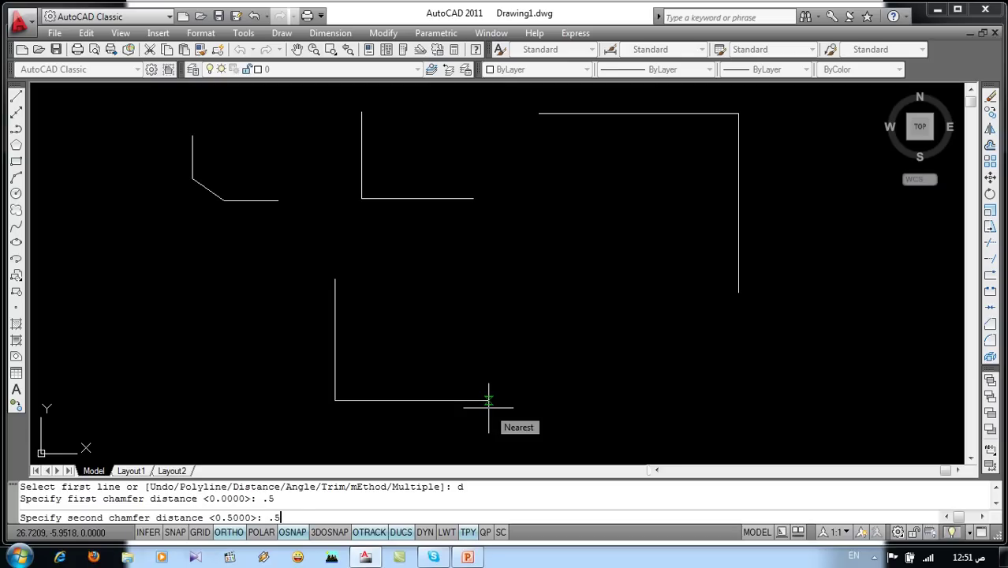
pyautogui.press('Return')
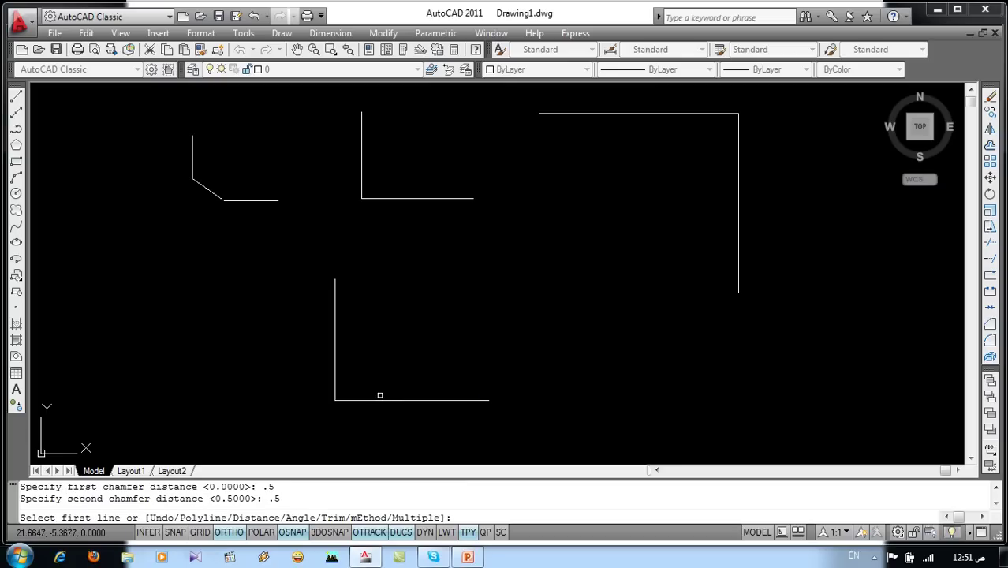
pyautogui.click(380, 399)
pyautogui.click(335, 347)
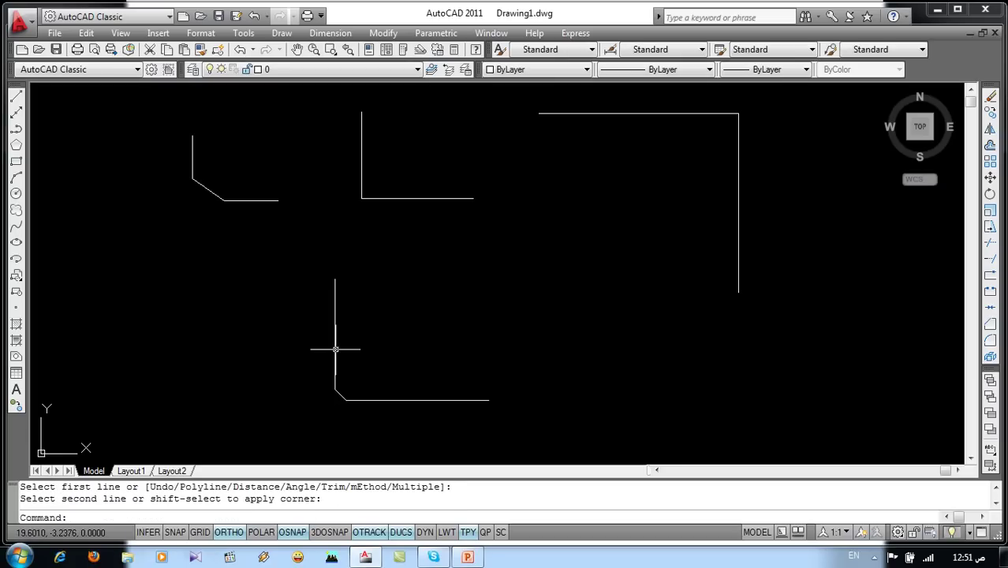
pyautogui.moveTo(512, 387); pyautogui.dragTo(421, 350, button='middle')
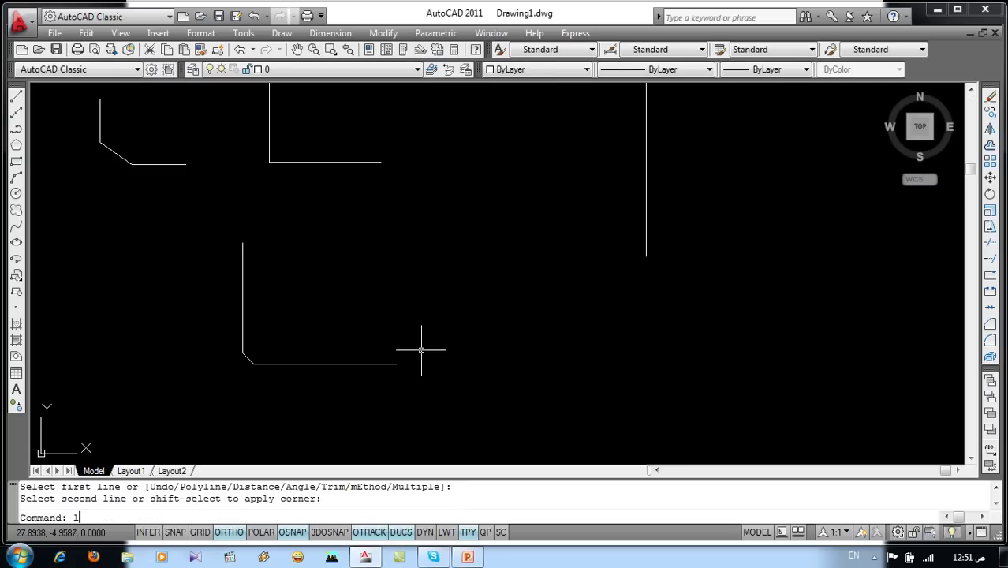
# - With Ortho off (F8), draw two line segments meeting at an angle
pyautogui.press('Return')
pyautogui.click(448, 281)
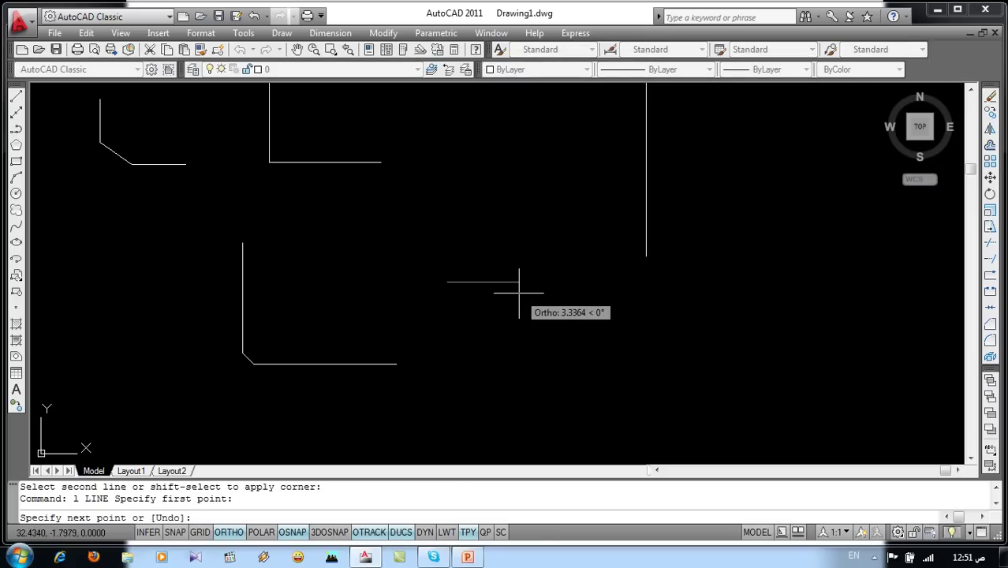
pyautogui.press('F8')
pyautogui.click(561, 321)
pyautogui.click(506, 426)
pyautogui.press('Return')
pyautogui.scroll(2, 554, 361)
pyautogui.moveTo(553, 360); pyautogui.dragTo(547, 312, button='middle')
pyautogui.write('cha')
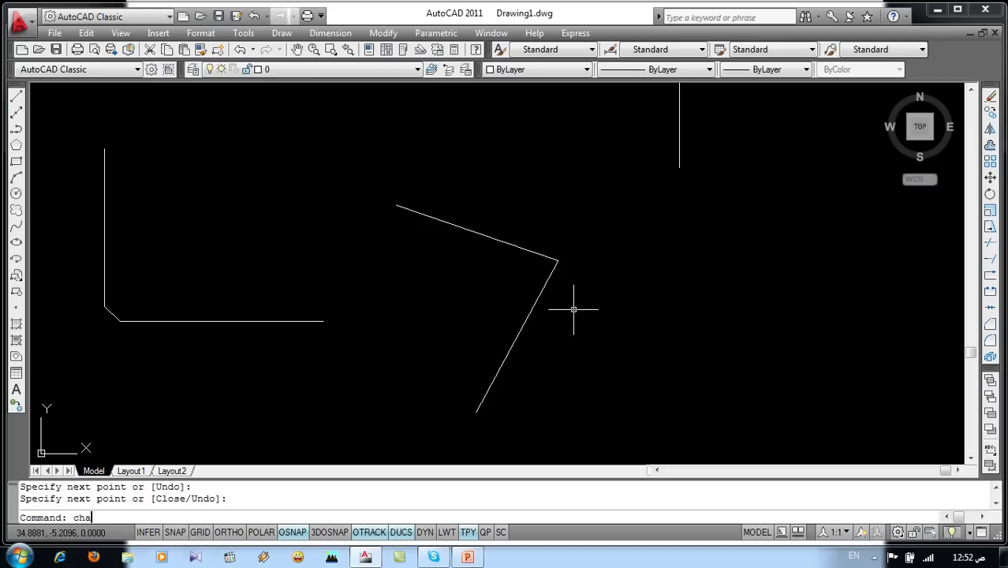
# - Bevel the angled corner with the current 0.5 by 0.5 chamfer
pyautogui.press('Return')
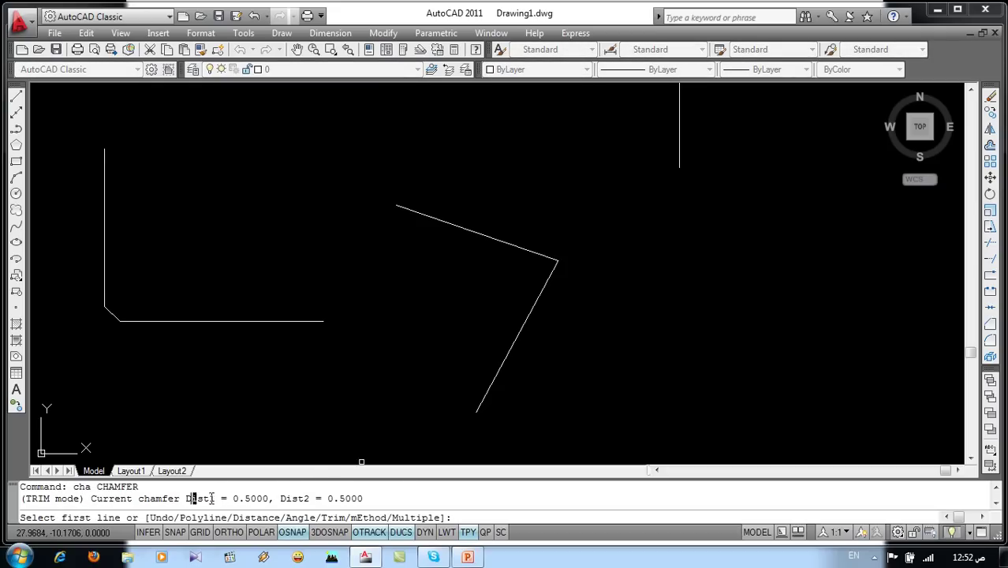
pyautogui.moveTo(211, 497); pyautogui.dragTo(399, 494)
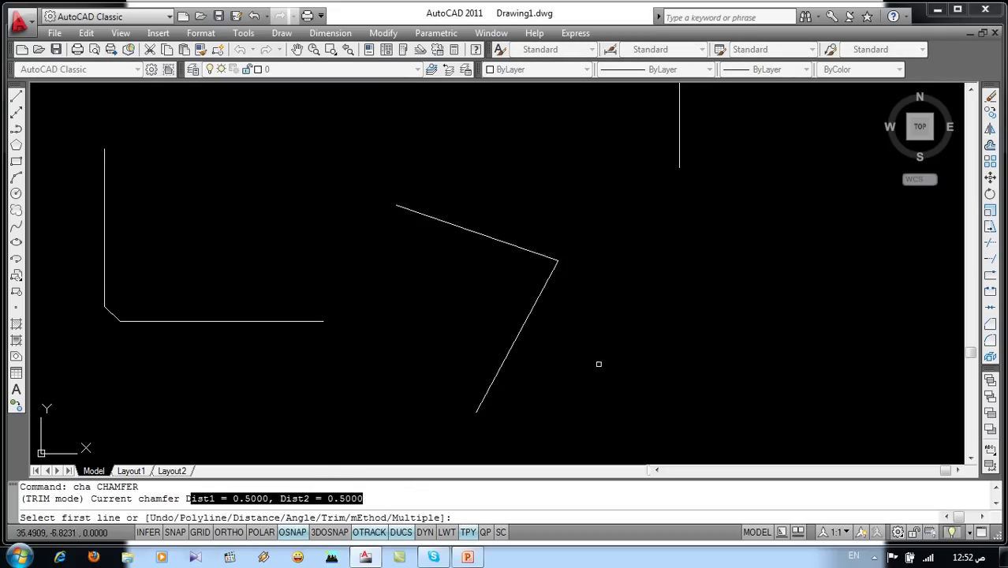
pyautogui.click(533, 304)
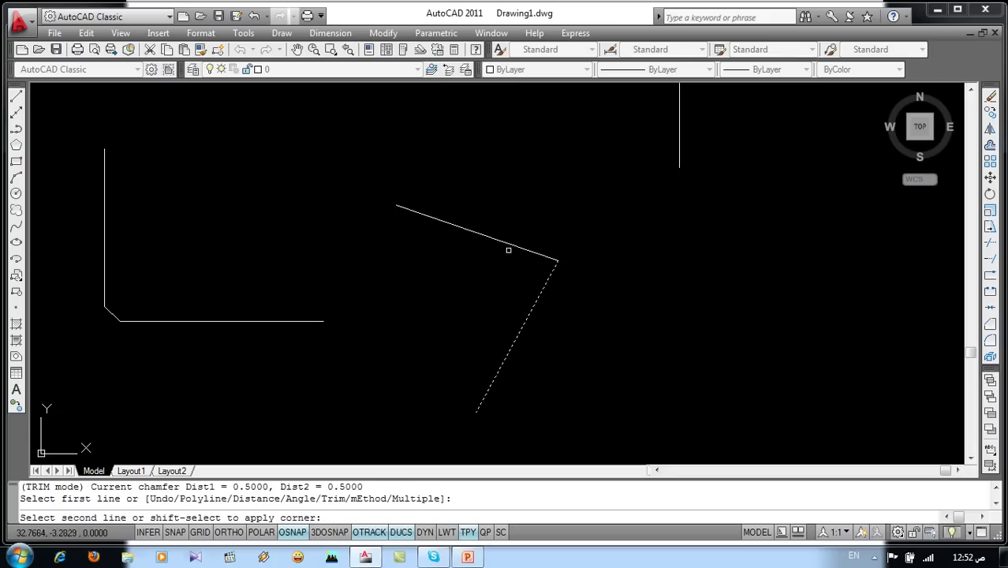
pyautogui.click(508, 250)
pyautogui.scroll(-2, 474, 320)
pyautogui.moveTo(589, 314); pyautogui.dragTo(486, 340, button='middle')
pyautogui.write('l')
pyautogui.press('Return')
# - Draw a steep line and a near-horizontal line crossing it
pyautogui.click(648, 202)
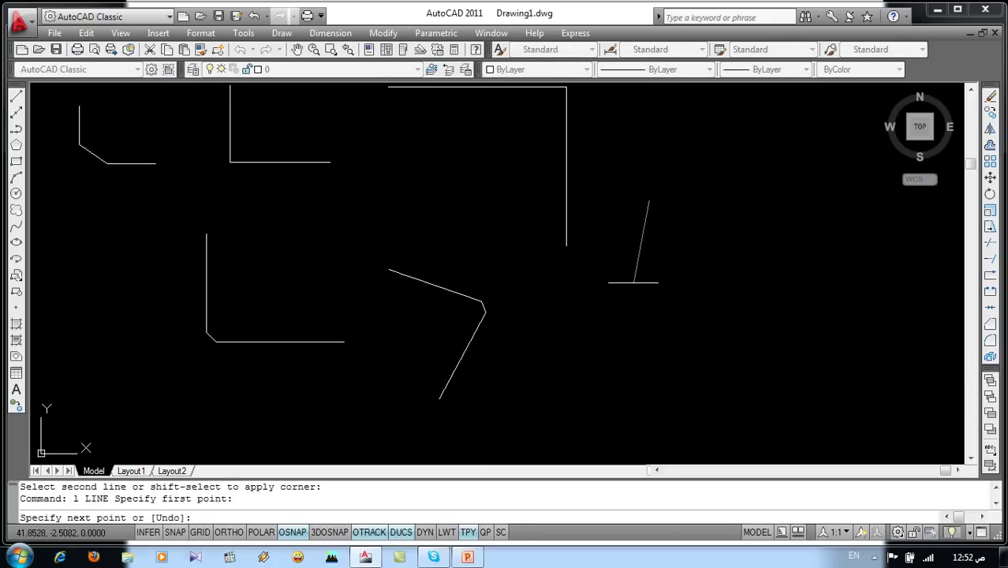
pyautogui.click(629, 356)
pyautogui.press('Return')
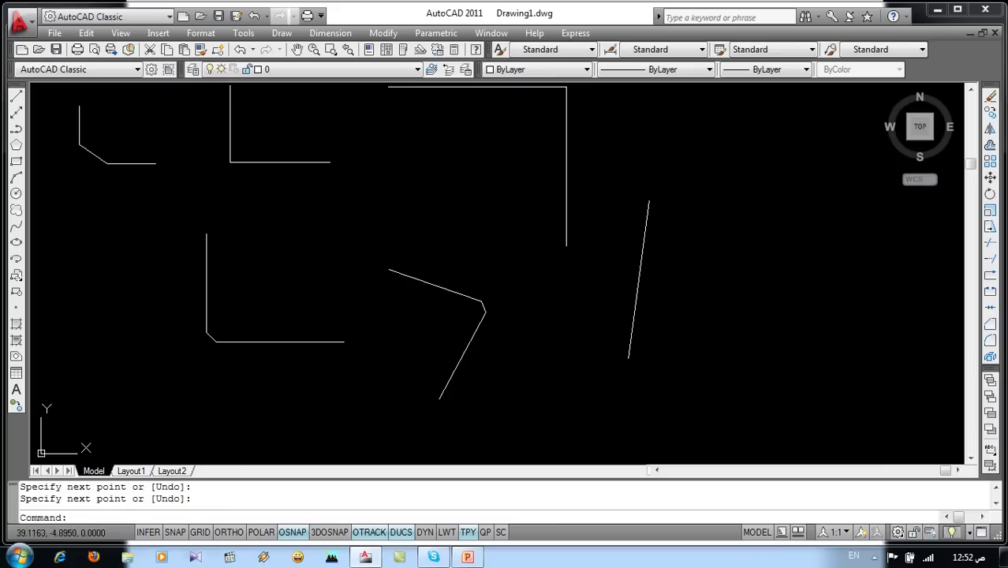
pyautogui.press('Return')
pyautogui.click(570, 310)
pyautogui.click(793, 343)
pyautogui.press('Return')
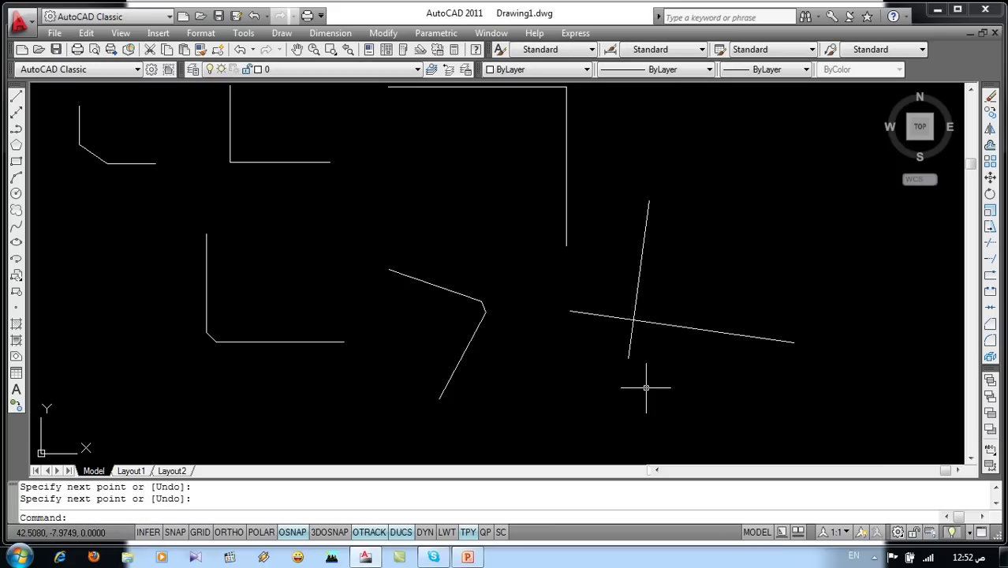
# - Reset chamfer distances to 0 and trim the crossing lines into a sharp corner
pyautogui.write('cha')
pyautogui.press('Return')
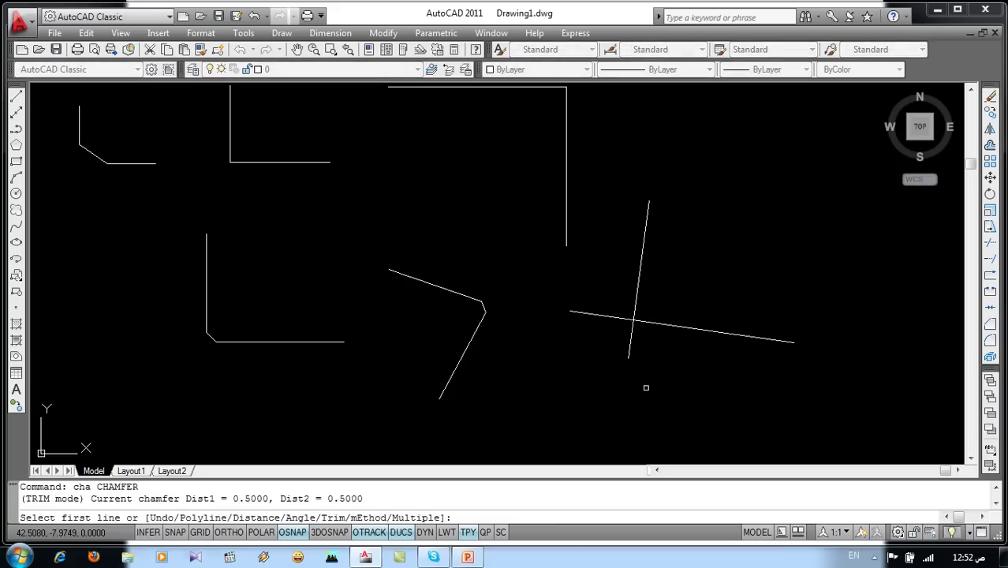
pyautogui.moveTo(228, 498); pyautogui.dragTo(394, 495)
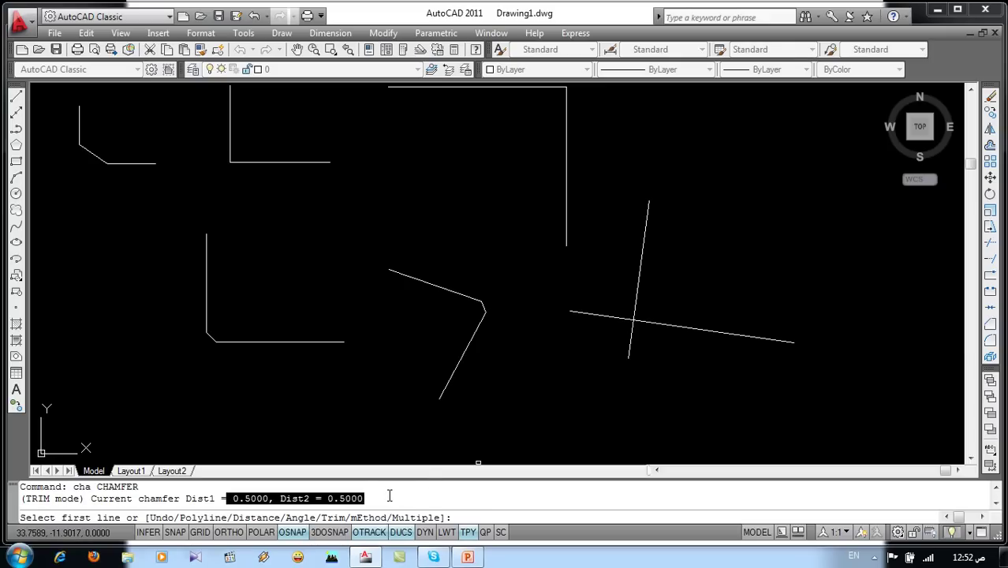
pyautogui.write('d')
pyautogui.press('Return')
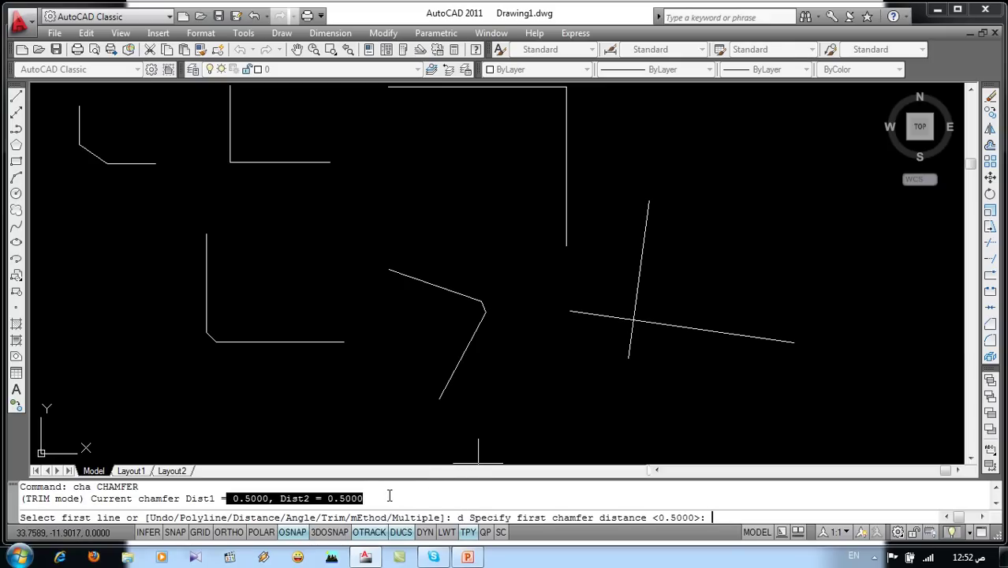
pyautogui.press('Return')
pyautogui.press('Return')
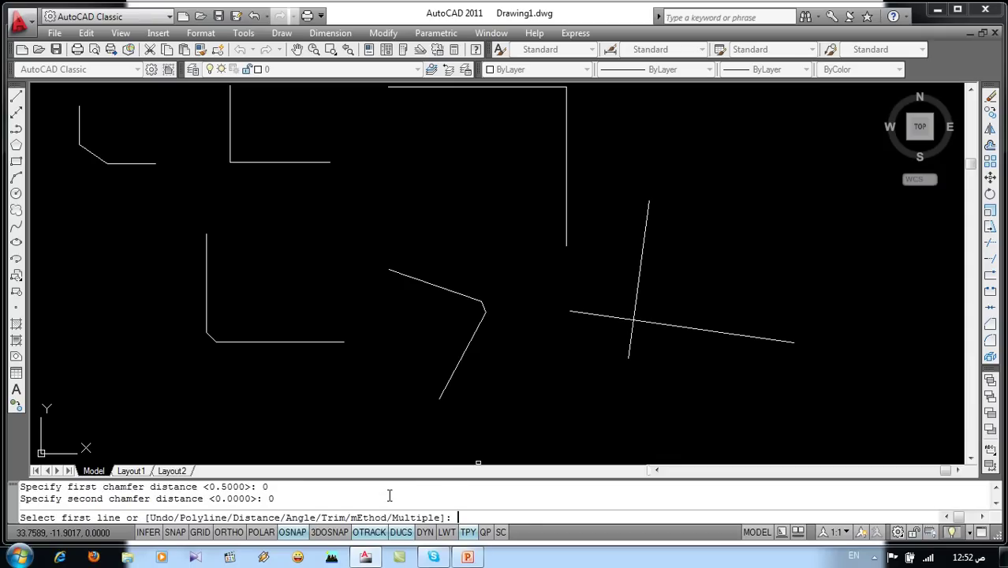
pyautogui.click(697, 328)
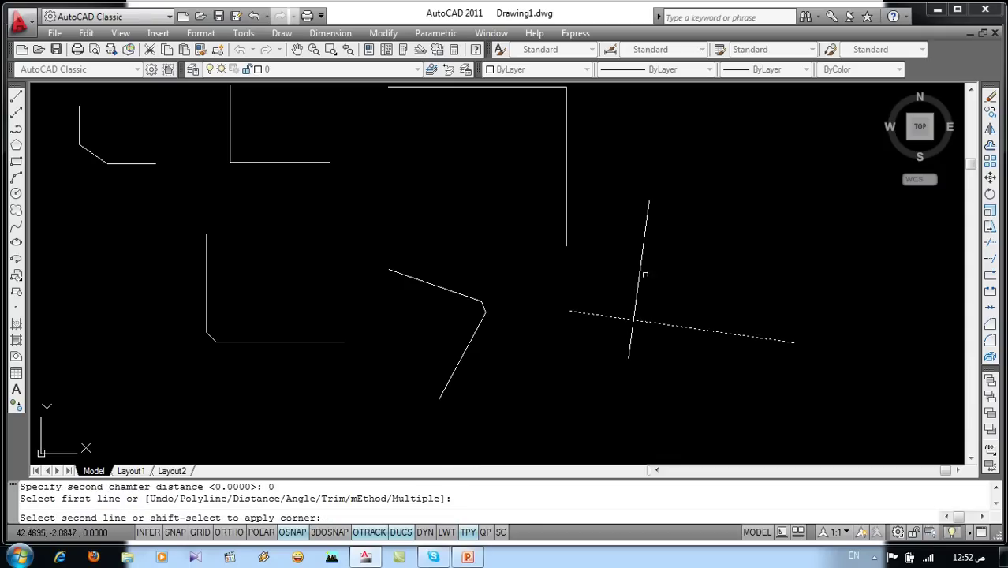
pyautogui.click(639, 272)
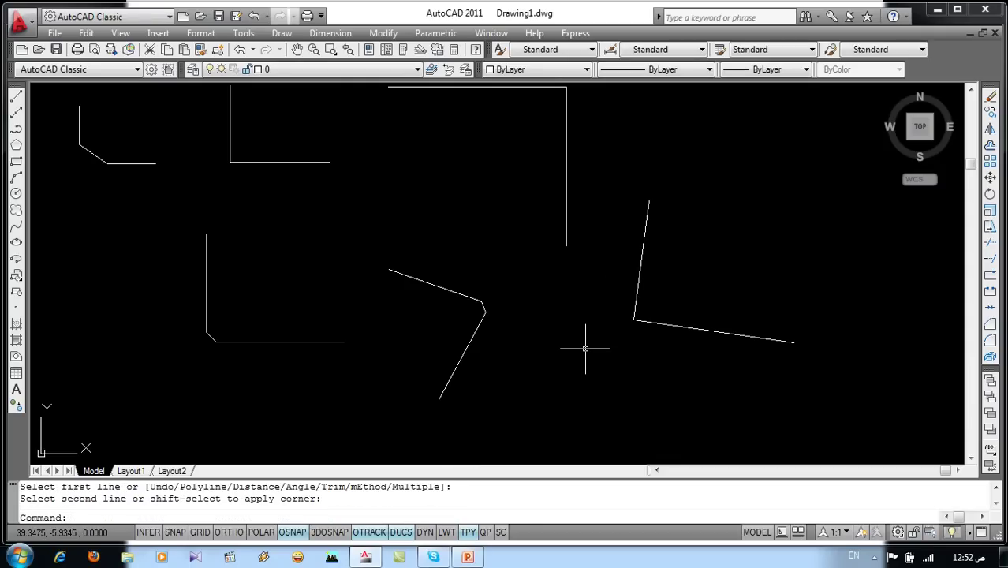
pyautogui.write('l')
# - Draw a slanted line above and begin a second slanted line
pyautogui.press('Return')
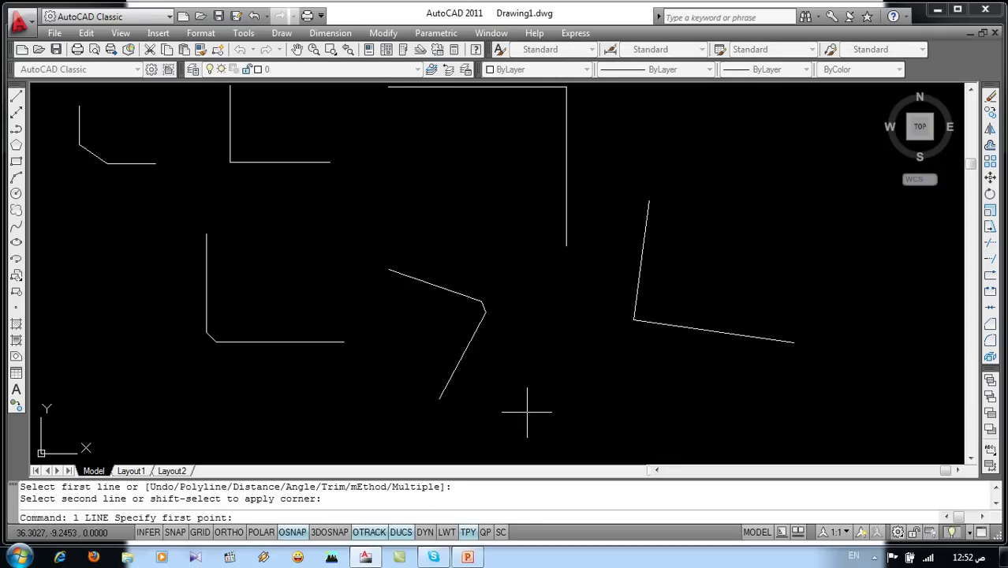
pyautogui.click(632, 316)
pyautogui.moveTo(425, 197); pyautogui.dragTo(487, 373, button='middle')
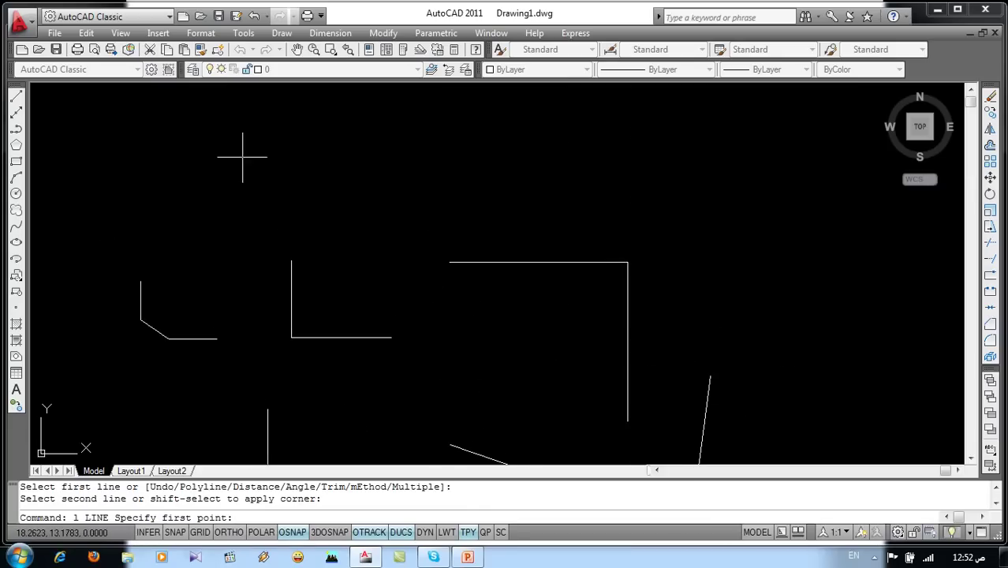
pyautogui.click(357, 112)
pyautogui.press('Return')
pyautogui.press('Return')
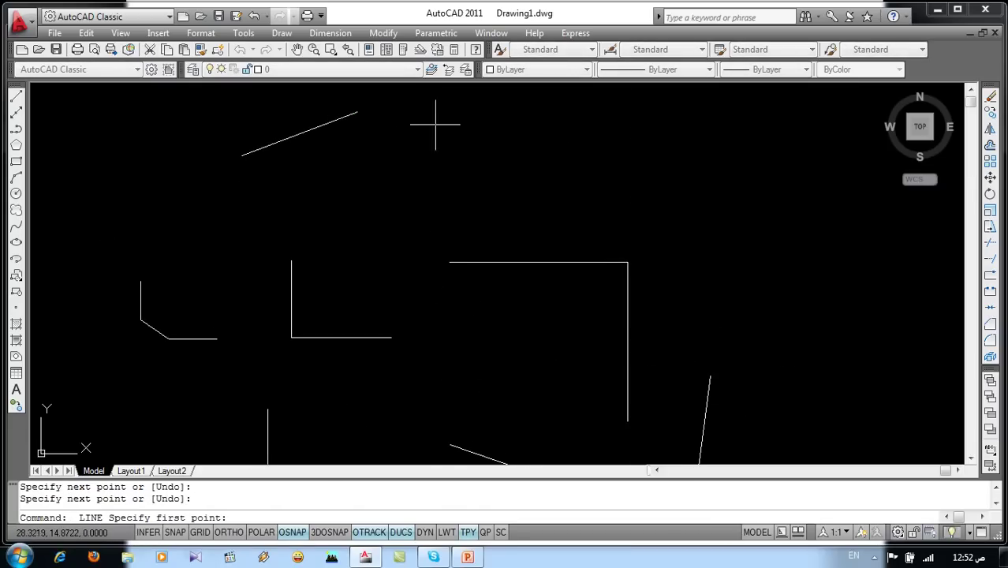
pyautogui.click(444, 122)
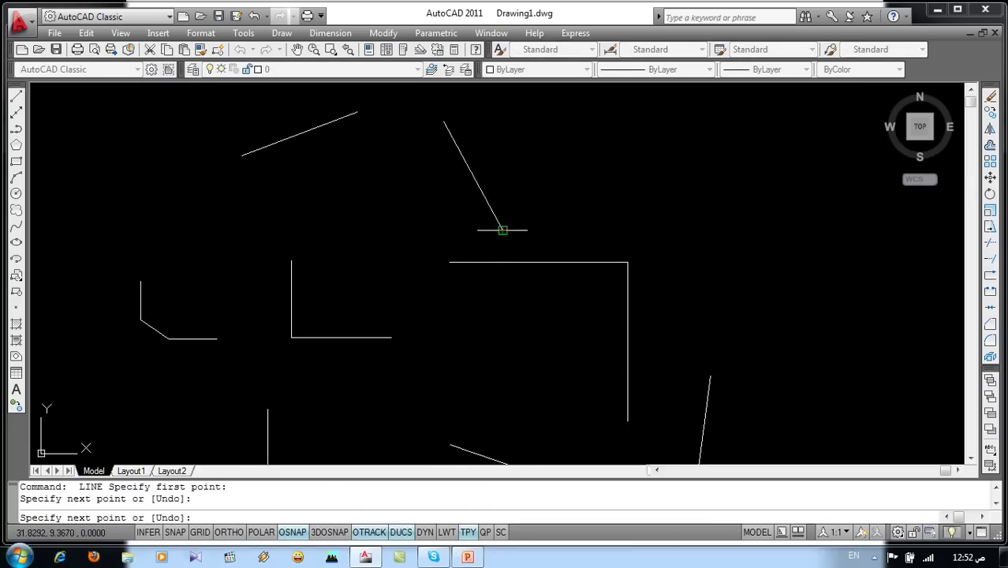
# - Finish the second slanted line and join both into a sharp peak with the zero chamfer
pyautogui.click(503, 230)
pyautogui.press('Return')
pyautogui.moveTo(424, 191); pyautogui.dragTo(464, 289, button='middle')
pyautogui.write('cha')
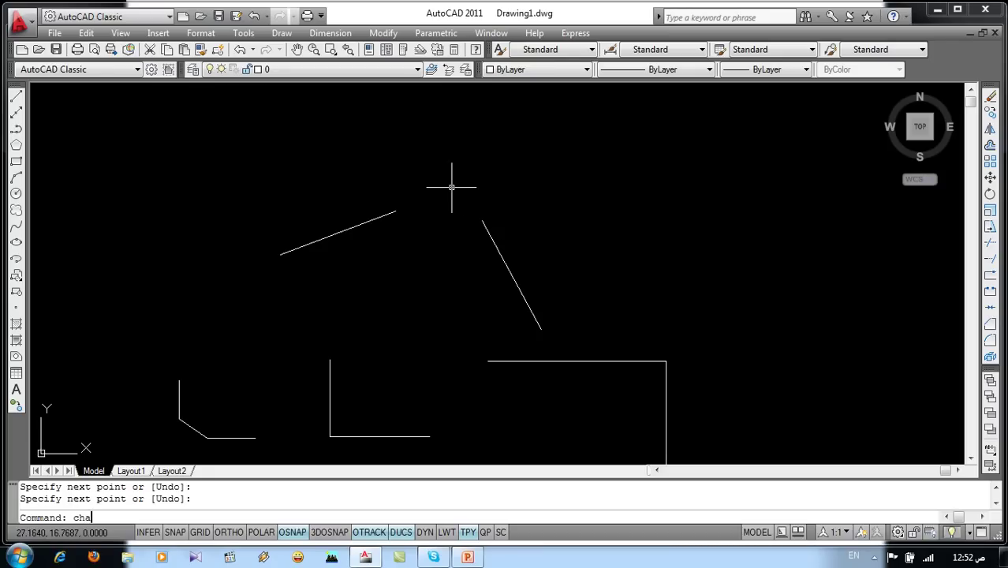
pyautogui.press('Return')
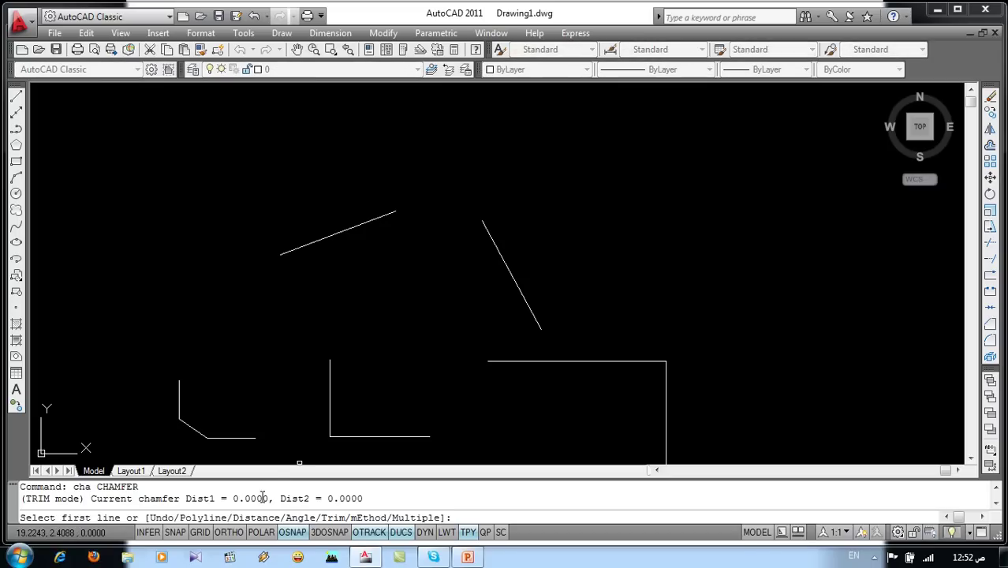
pyautogui.moveTo(222, 498); pyautogui.dragTo(405, 499)
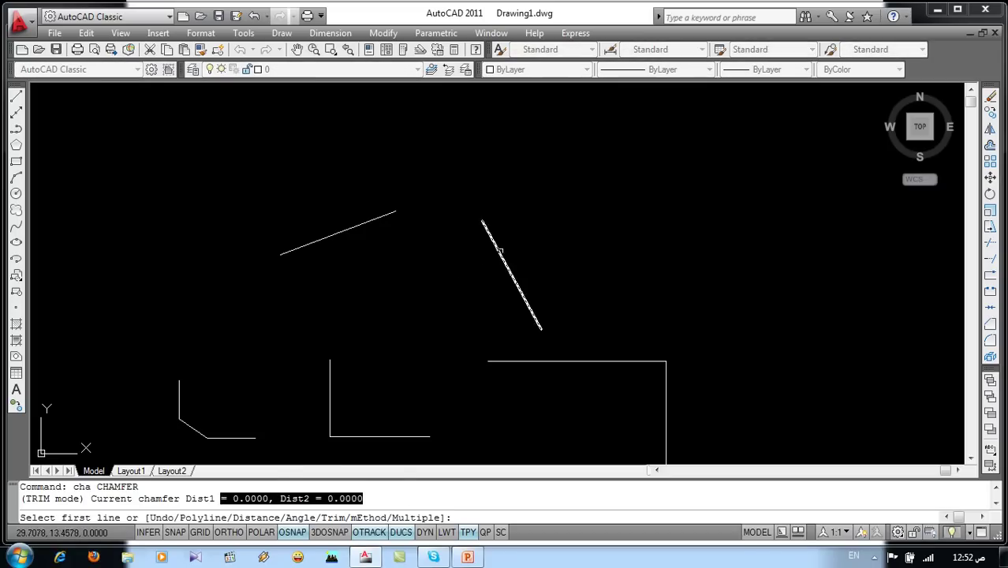
pyautogui.click(498, 249)
pyautogui.click(369, 219)
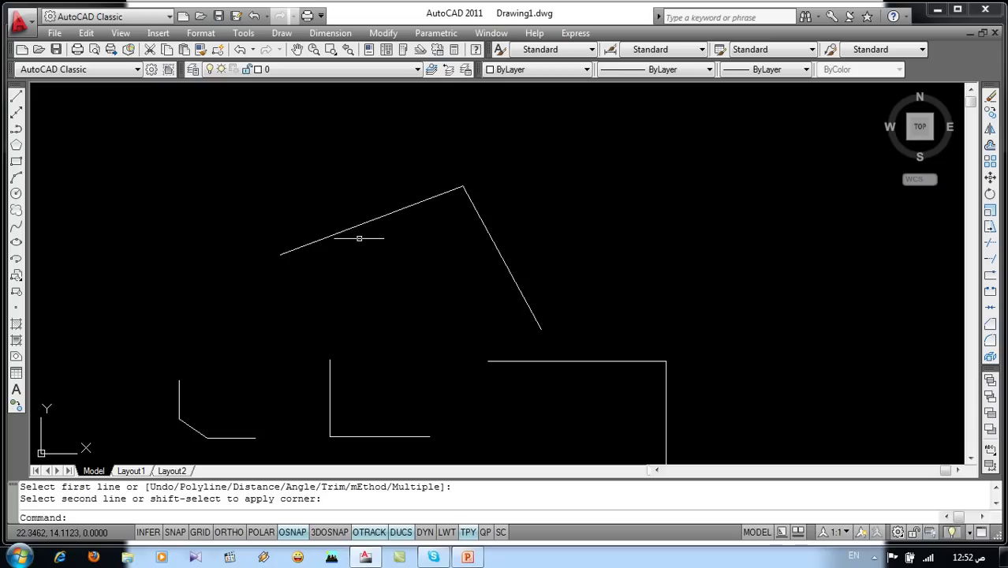
# - Zoom to extents, window-select all 17 practice lines and delete them
pyautogui.write('z')
pyautogui.press('Return')
pyautogui.write('e')
pyautogui.press('Return')
pyautogui.scroll(-3, 385, 192)
pyautogui.click(553, 255)
pyautogui.click(288, 302)
pyautogui.press('Delete')
# - Review the balcony, window and door reference slide, then advance to the Chamfer–Mirror topics slide
pyautogui.scroll(2, 332, 217)
pyautogui.scroll(3, 332, 218)
pyautogui.scroll(5, 330, 219)
pyautogui.click(469, 557)
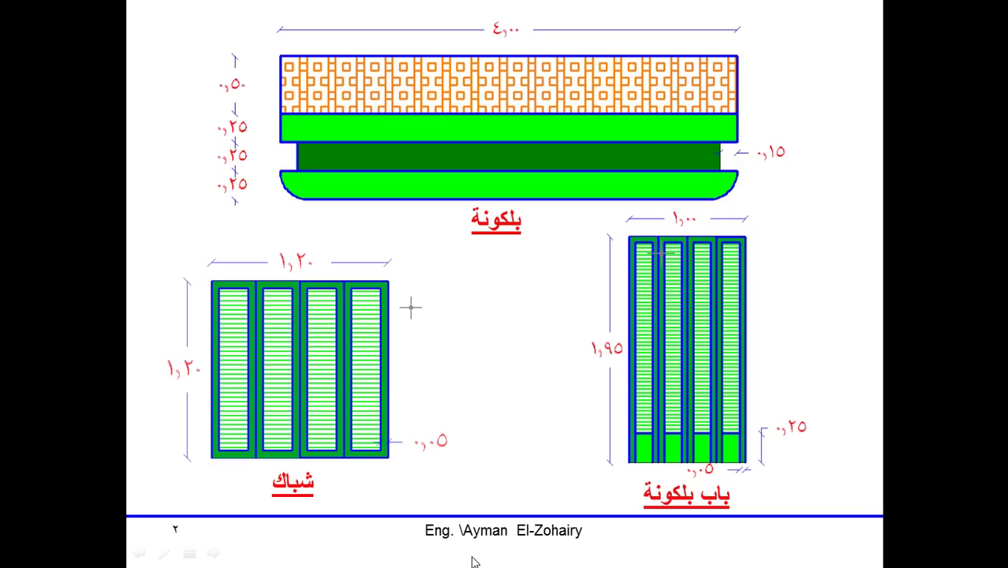
pyautogui.click(447, 319)
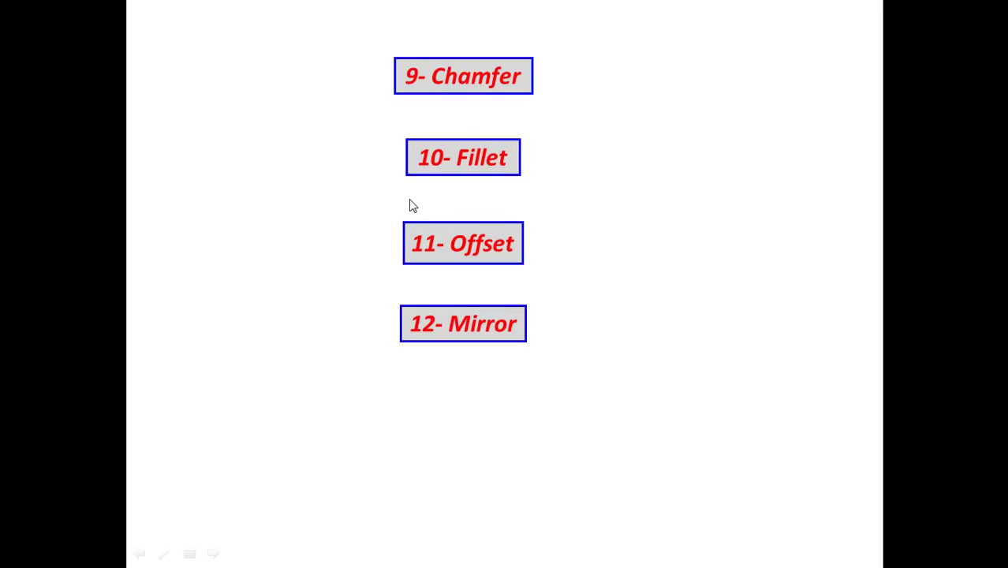
# - Back in AutoCAD, draw an L corner of a 3-unit vertical and 3-unit horizontal line
pyautogui.hotkey('alt', 'Tab')
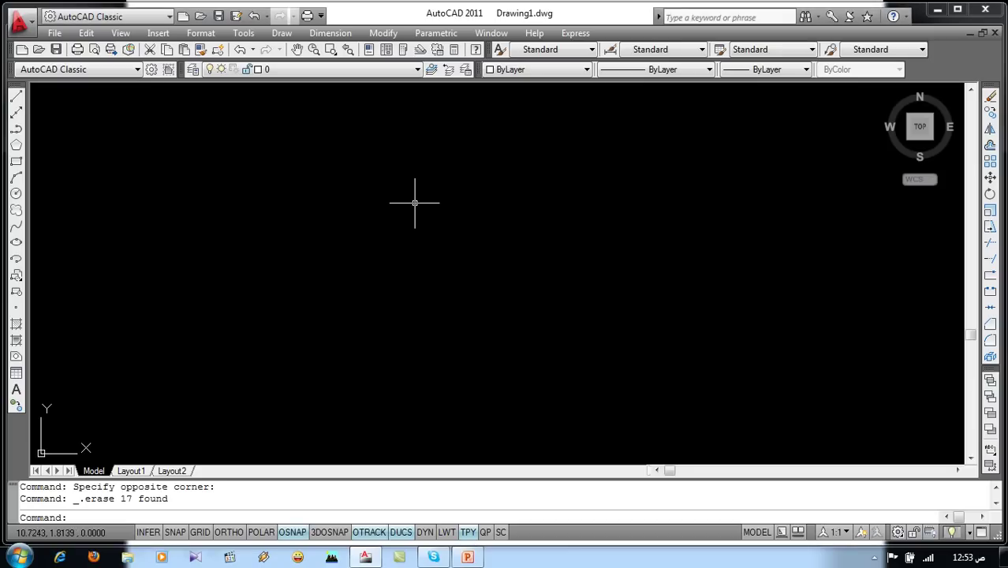
pyautogui.press('Return')
pyautogui.click(411, 162)
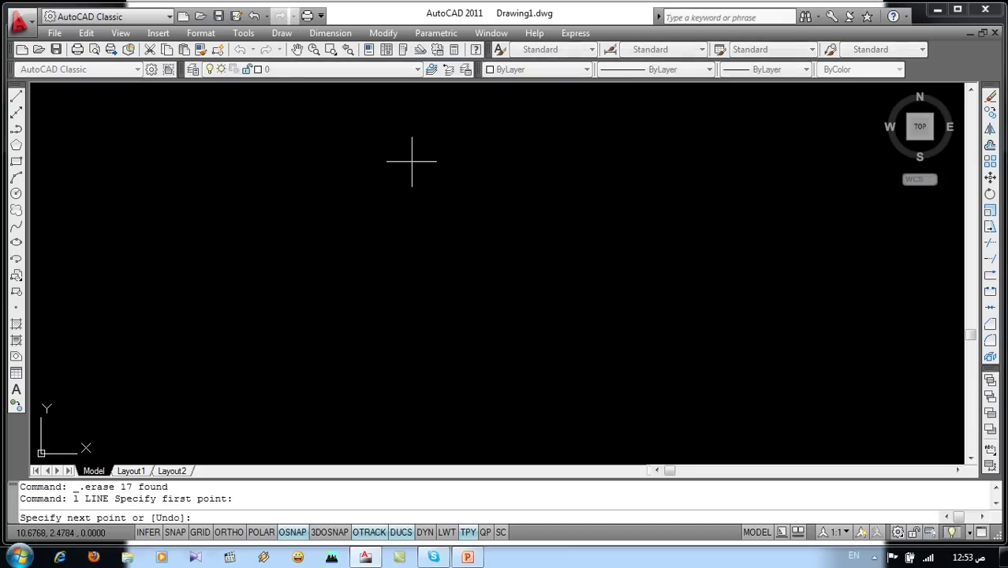
pyautogui.press('F8')
pyautogui.press('Return')
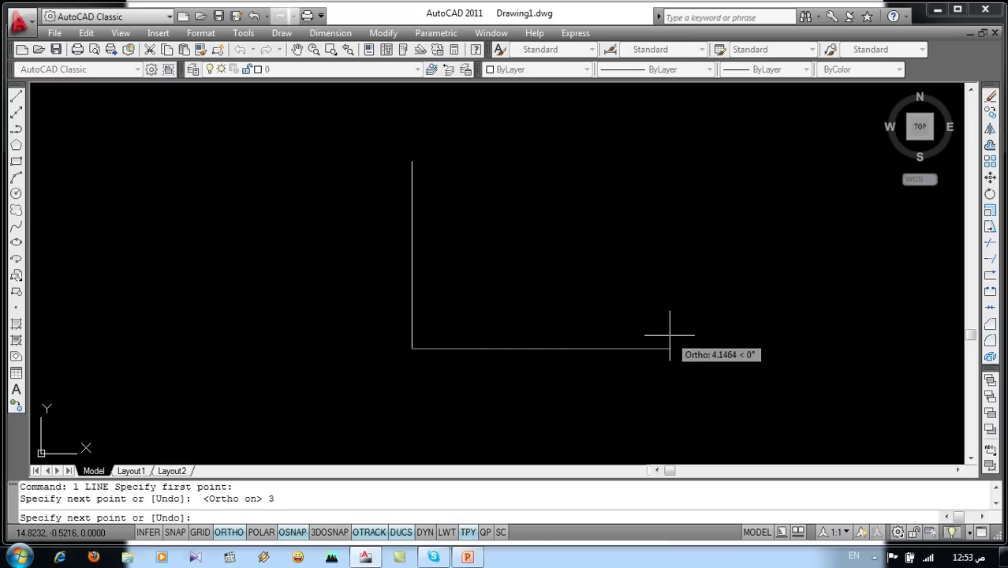
pyautogui.write('3')
pyautogui.press('Return')
pyautogui.press('Escape')
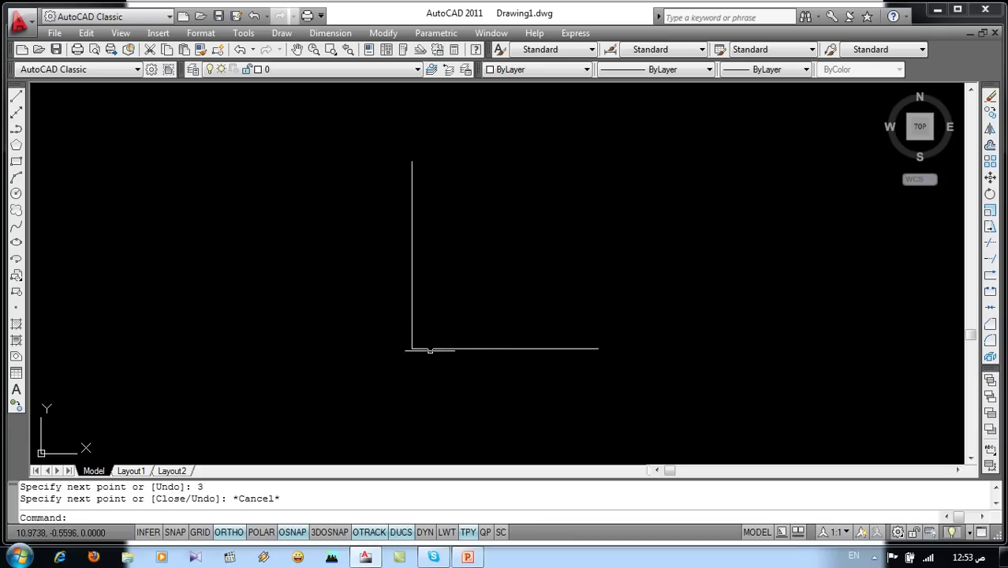
# - Browse the Modify menu for the fillet command without running anything
pyautogui.click(384, 33)
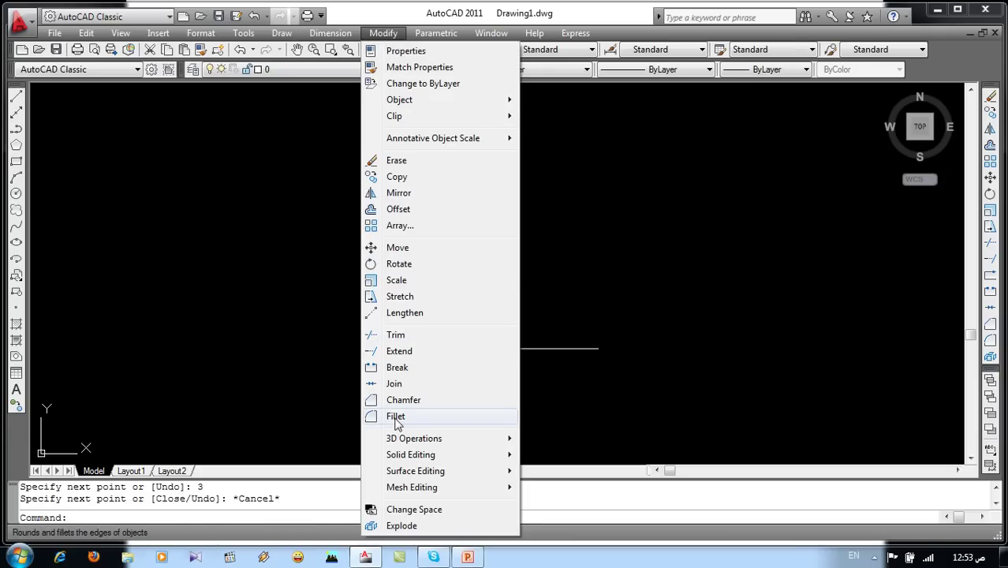
pyautogui.press('Escape')
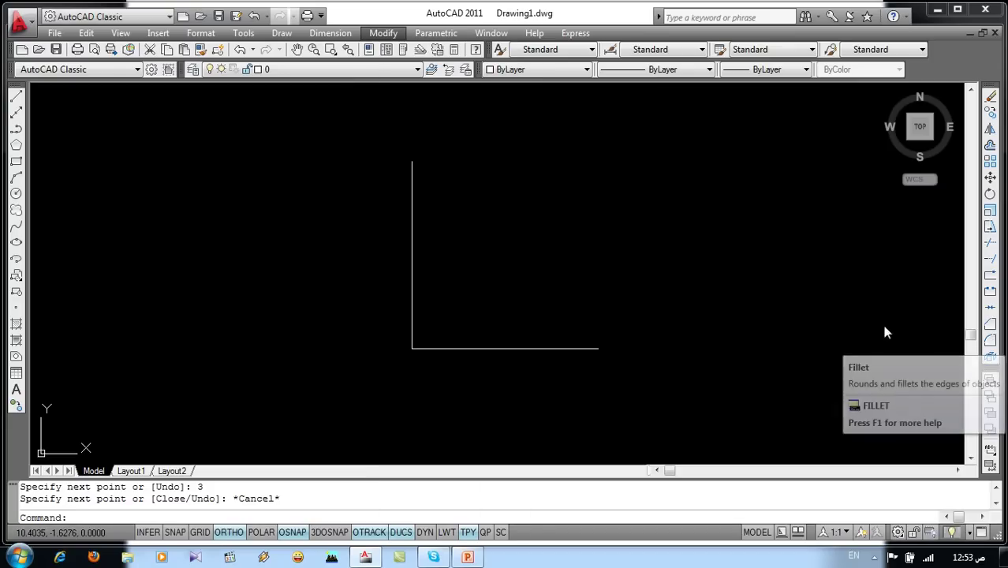
pyautogui.moveTo(831, 314); pyautogui.dragTo(751, 381)
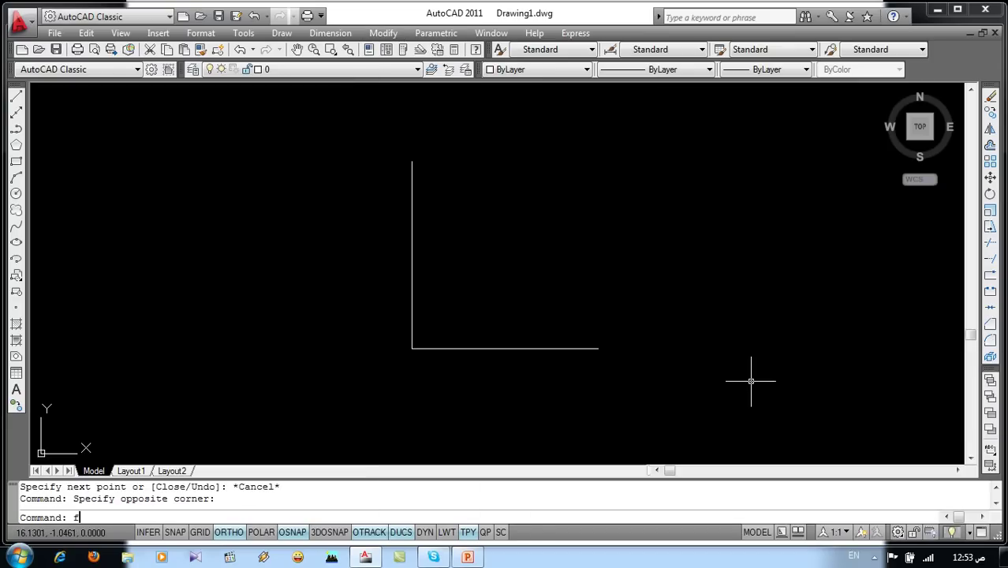
# - Fillet the L's horizontal and vertical lines with radius 1, changing it from 0
pyautogui.write('f')
pyautogui.press('Return')
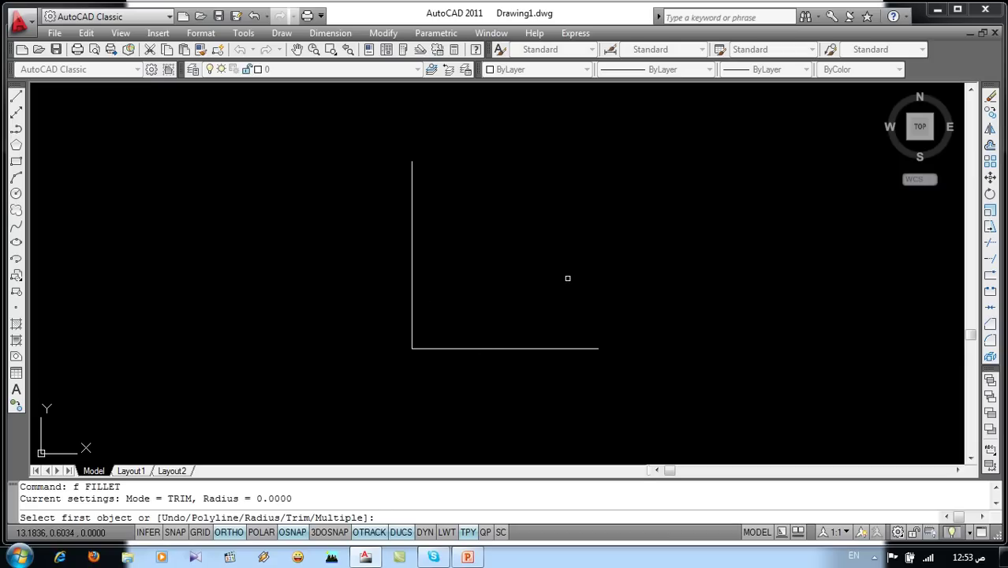
pyautogui.moveTo(203, 495); pyautogui.dragTo(318, 493)
pyautogui.write('r')
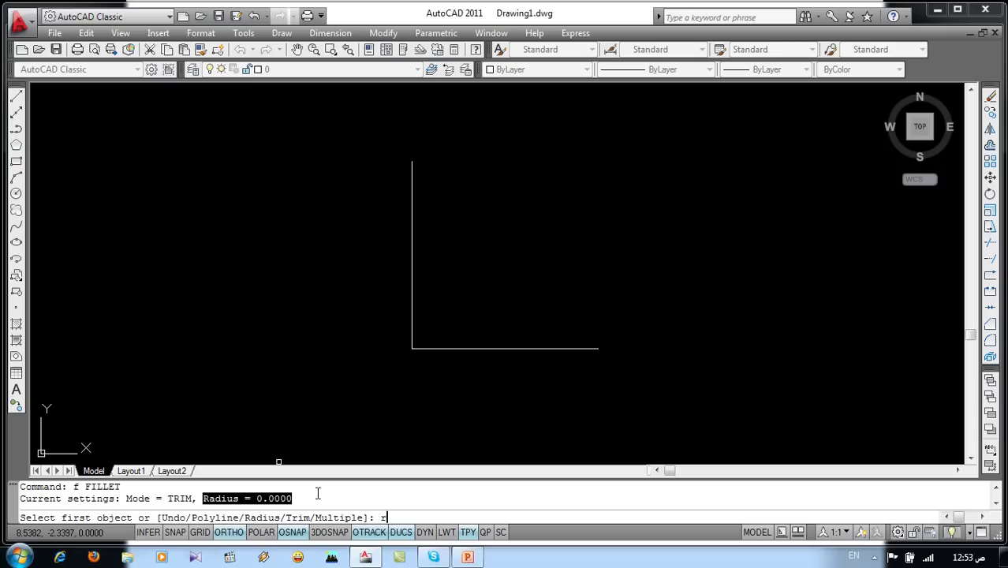
pyautogui.press('Return')
pyautogui.write('1')
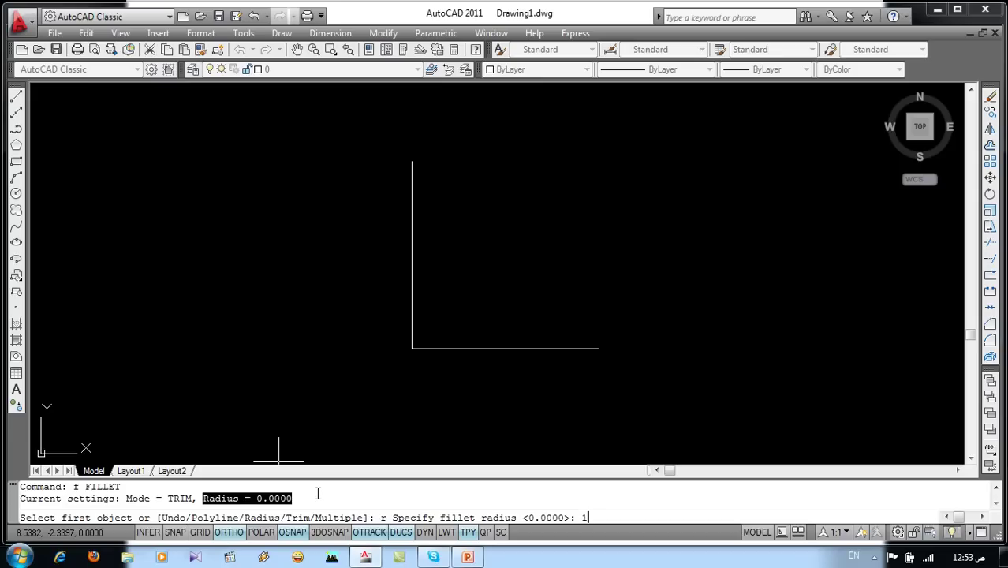
pyautogui.press('Return')
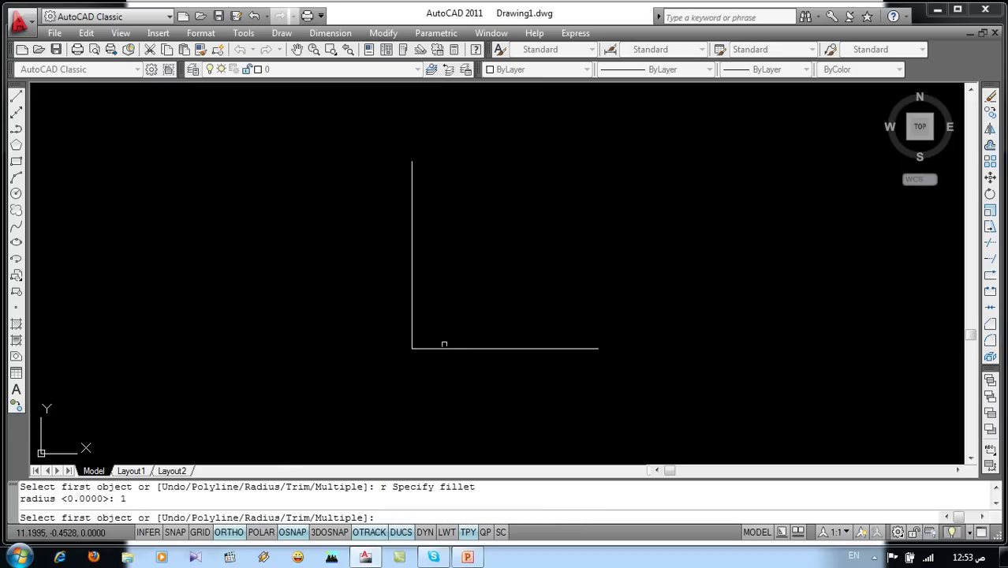
pyautogui.click(463, 348)
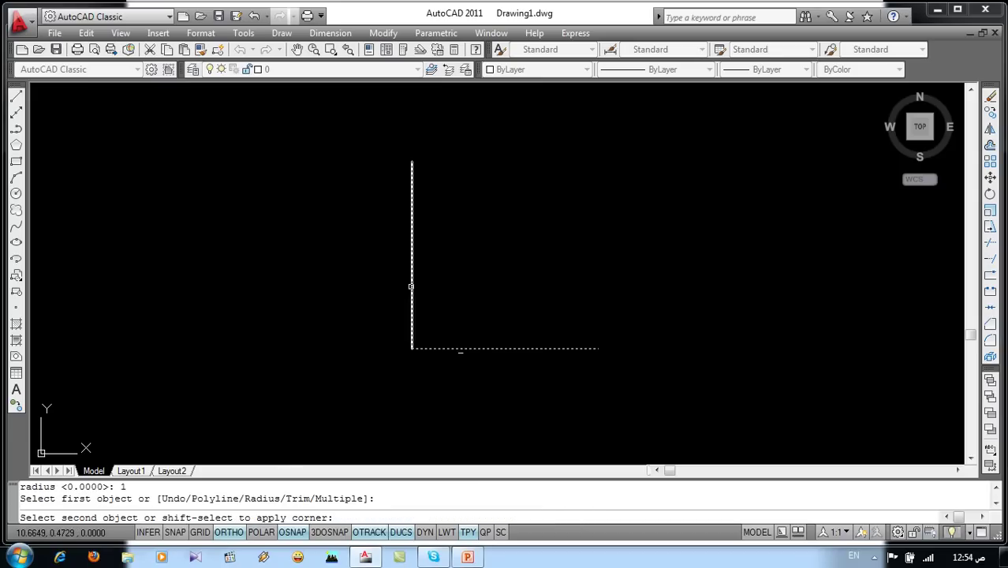
pyautogui.click(411, 284)
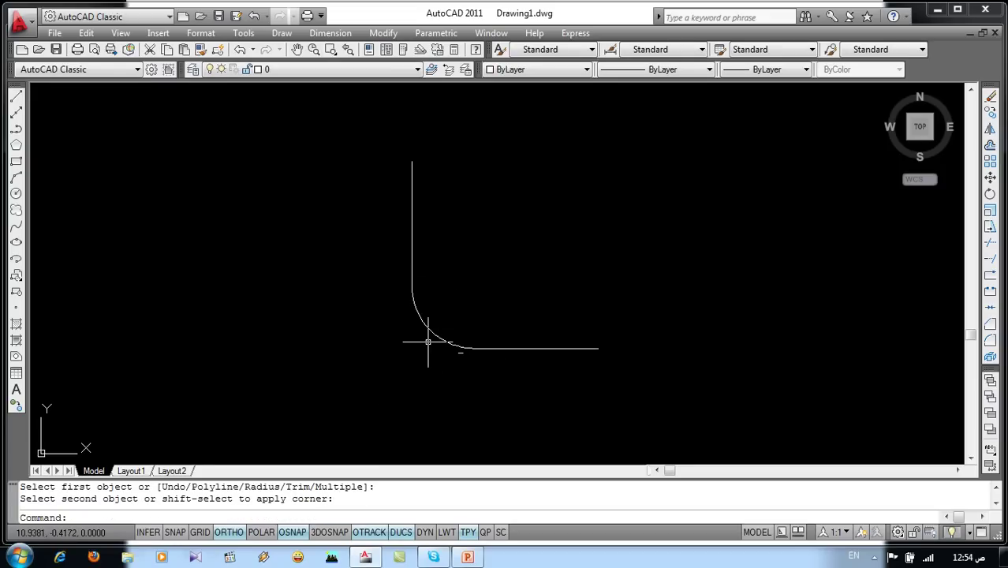
pyautogui.moveTo(429, 342); pyautogui.dragTo(313, 347, button='middle')
pyautogui.write('l')
# - Draw a second L-shaped pair of lines to the right of the first
pyautogui.press('Return')
pyautogui.click(565, 209)
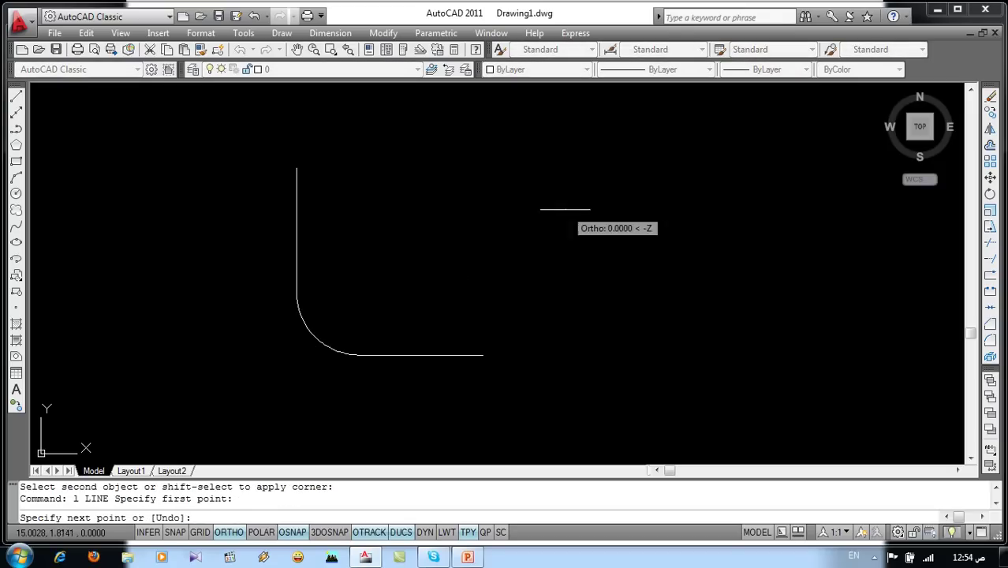
pyautogui.click(565, 388)
pyautogui.click(820, 398)
pyautogui.press('Return')
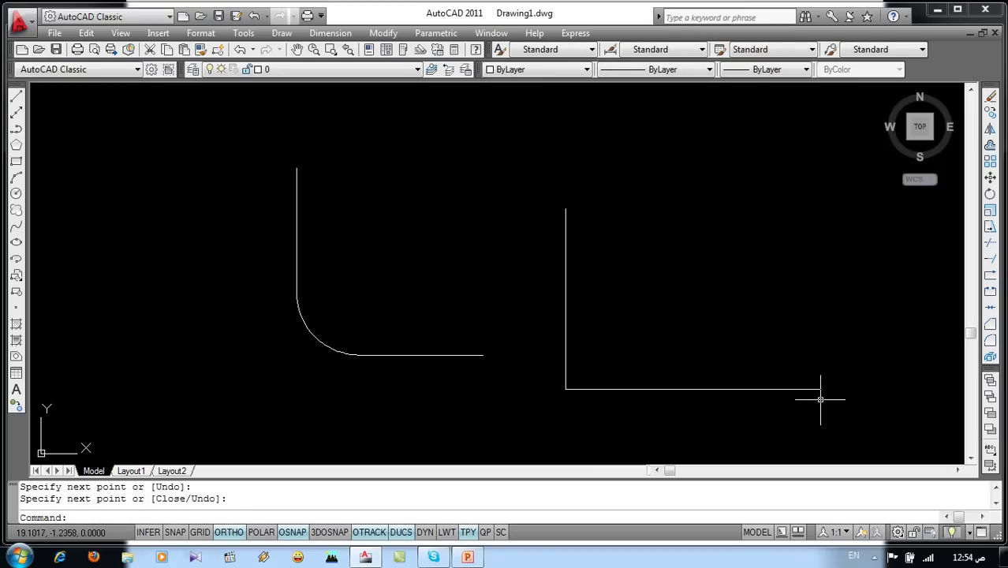
pyautogui.write('f')
# - Try filleting the new corner at radius 1, then undo it
pyautogui.press('Return')
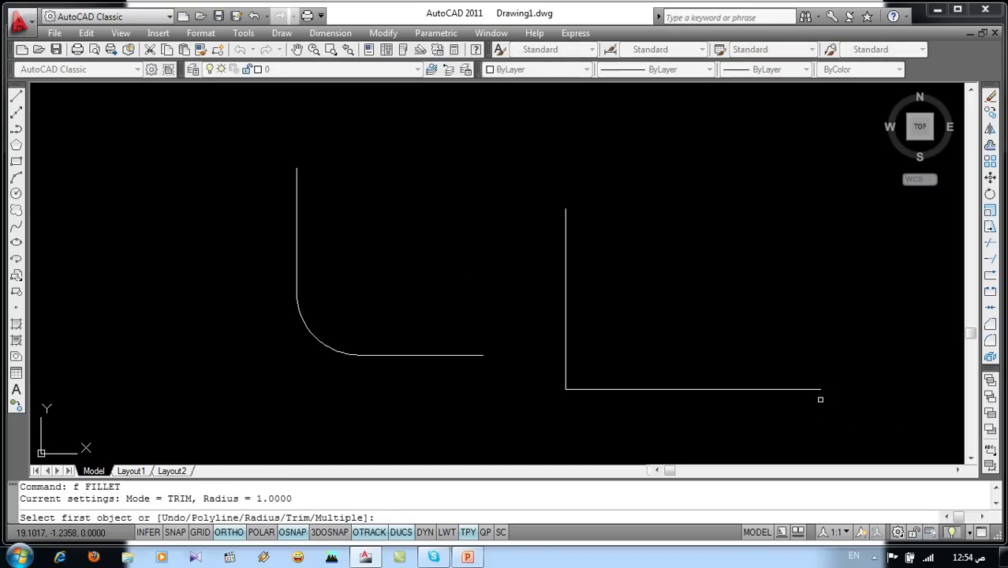
pyautogui.moveTo(208, 498); pyautogui.dragTo(301, 498)
pyautogui.click(564, 326)
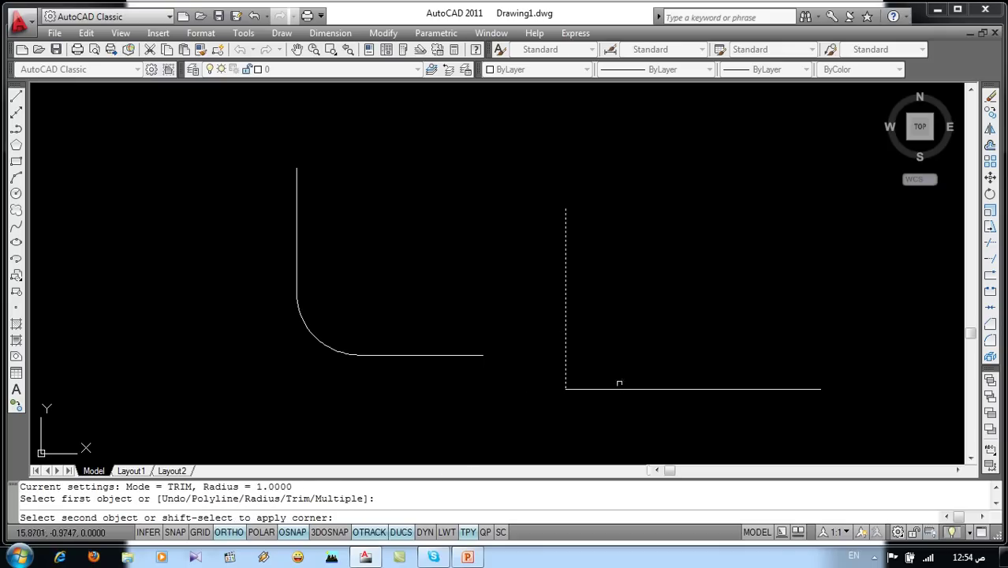
pyautogui.click(629, 388)
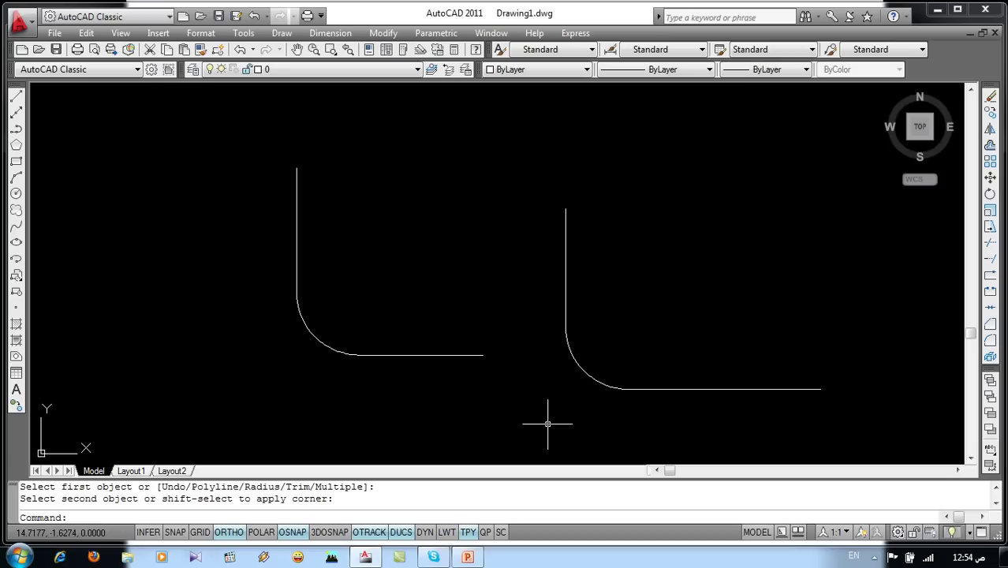
pyautogui.hotkey('ctrl', 'z')
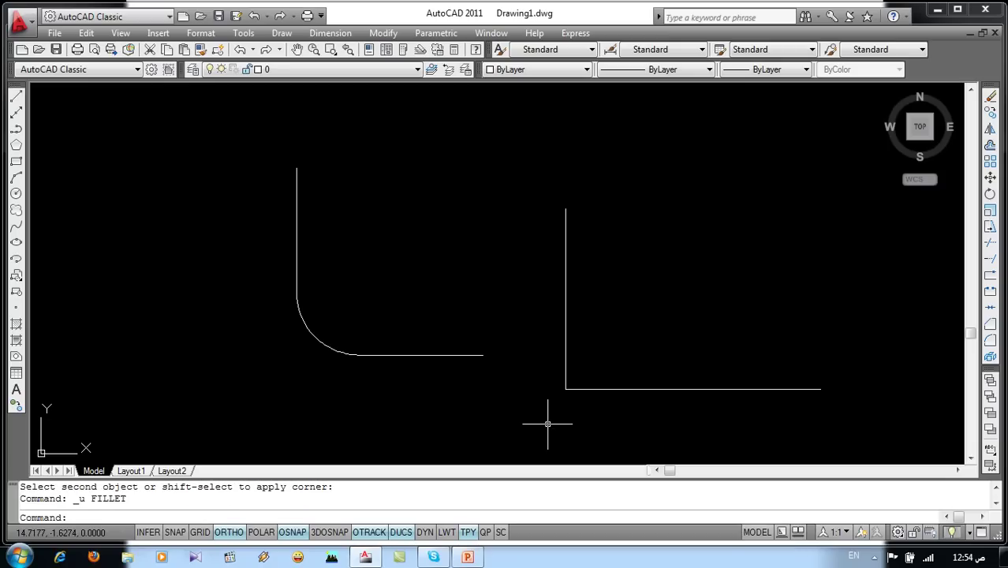
pyautogui.write('f')
# - Fillet the second L's vertical and horizontal lines with radius 1.5
pyautogui.press('Return')
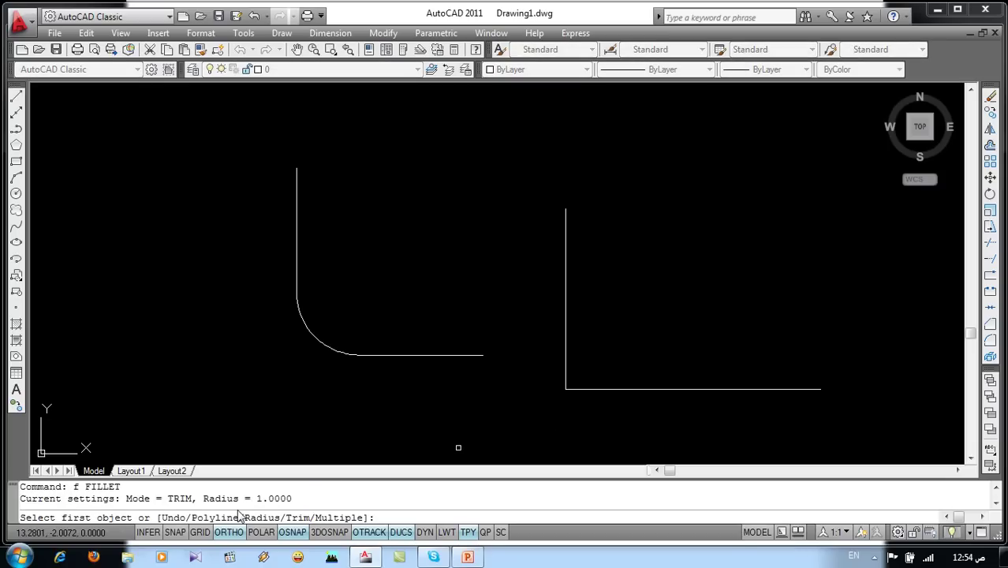
pyautogui.write('r')
pyautogui.press('Return')
pyautogui.write('1')
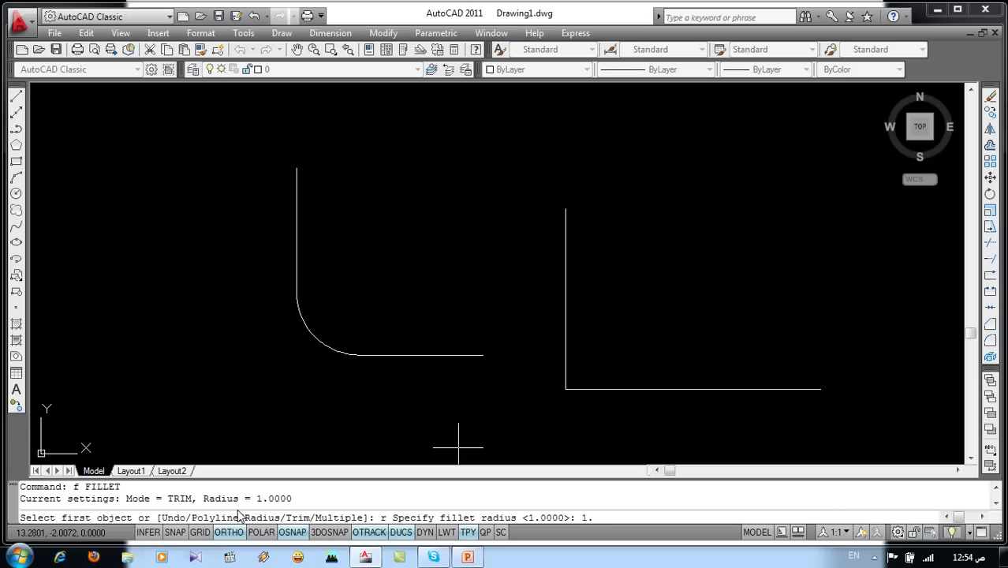
pyautogui.write('5')
pyautogui.press('Return')
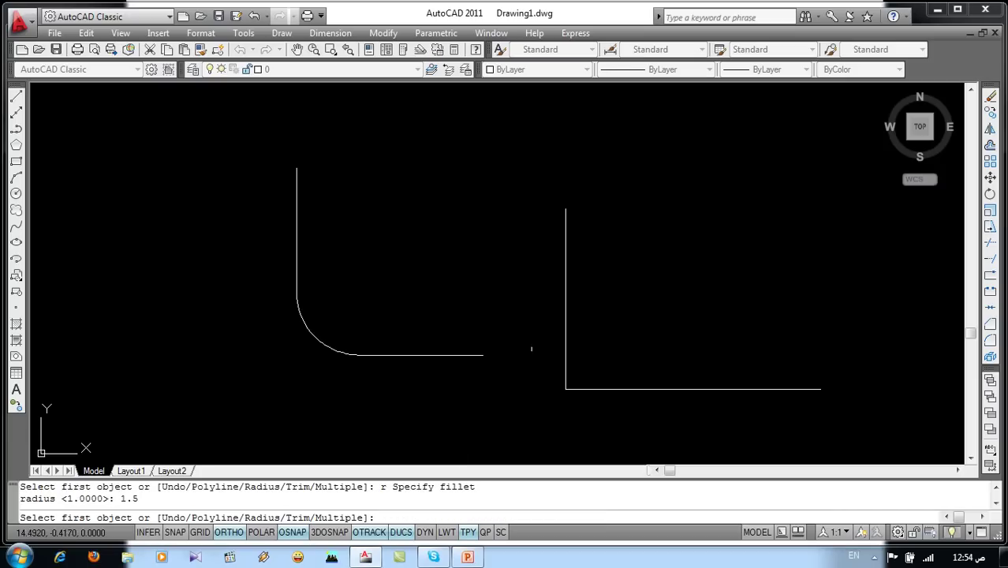
pyautogui.click(567, 330)
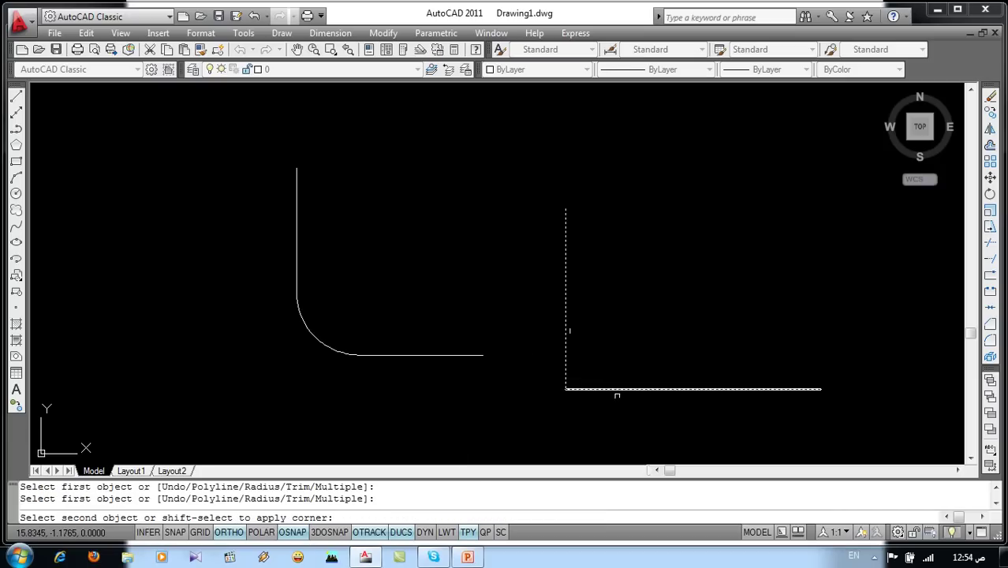
pyautogui.click(619, 392)
pyautogui.scroll(-2, 499, 348)
pyautogui.scroll(-2, 548, 374)
pyautogui.moveTo(548, 375); pyautogui.dragTo(420, 344, button='middle')
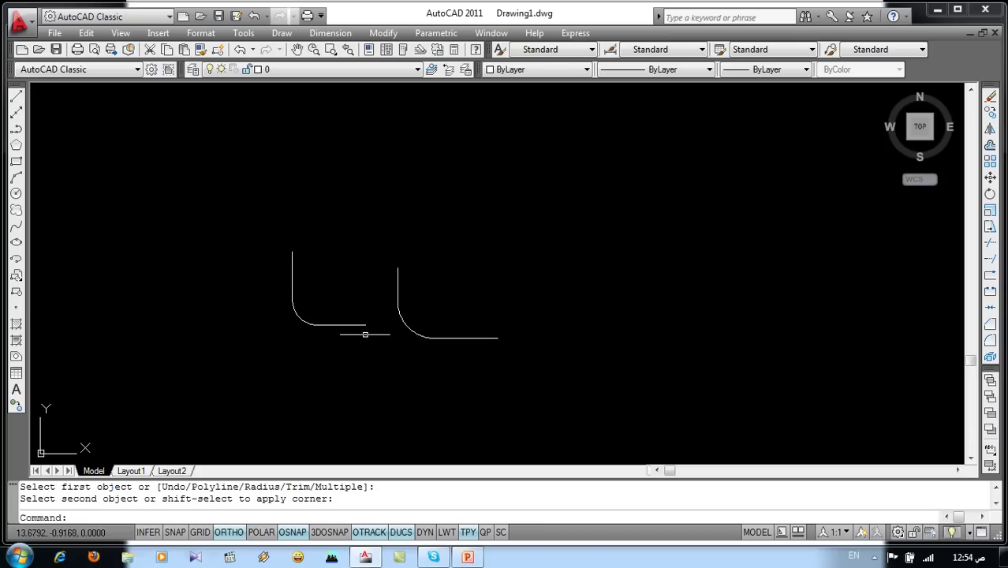
# - Draw a vertical line and a horizontal line crossing it near the bottom
pyautogui.click(582, 182)
pyautogui.click(582, 377)
pyautogui.press('Return')
pyautogui.press('Return')
pyautogui.click(529, 338)
pyautogui.click(747, 338)
# - Fillet the crossing lines with radius 0 into a sharp corner, then check the reference slide
pyautogui.press('Return')
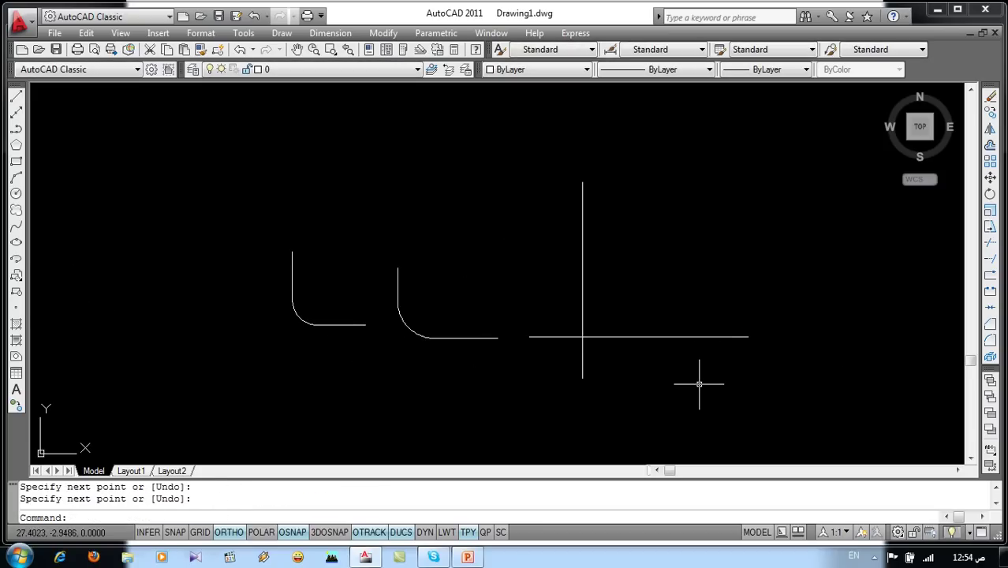
pyautogui.write('f')
pyautogui.press('Return')
pyautogui.write('r')
pyautogui.press('Return')
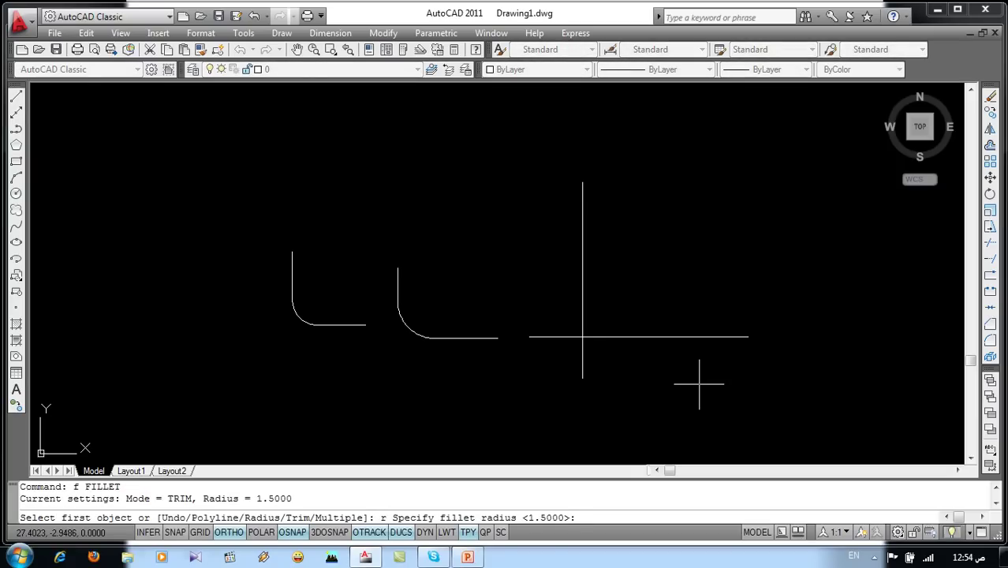
pyautogui.write('0')
pyautogui.press('Return')
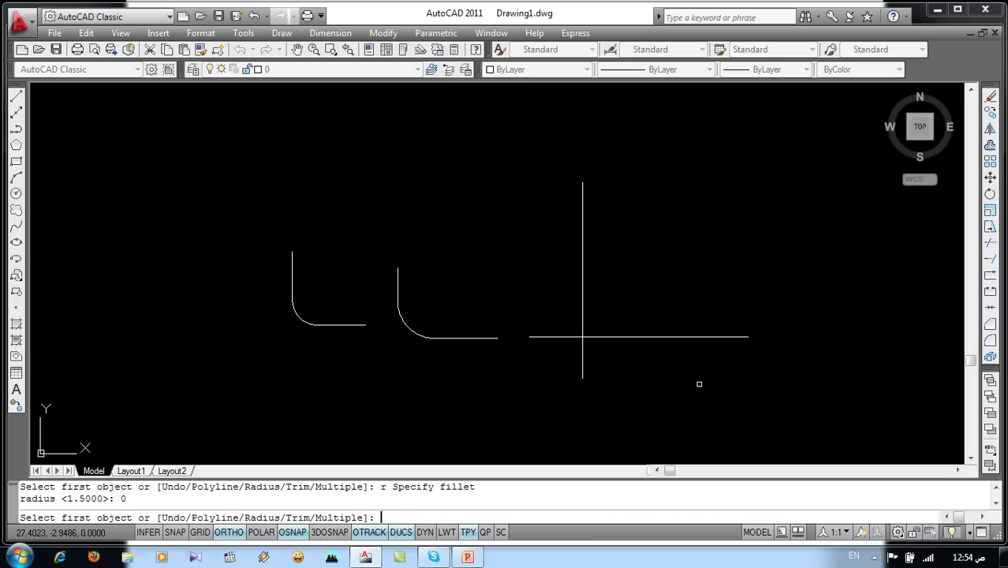
pyautogui.click(614, 337)
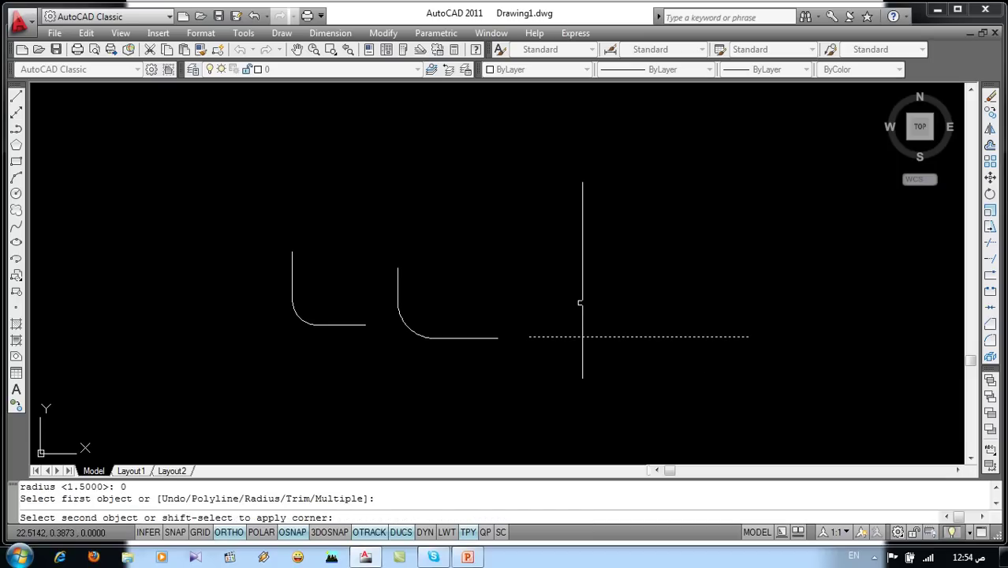
pyautogui.click(582, 302)
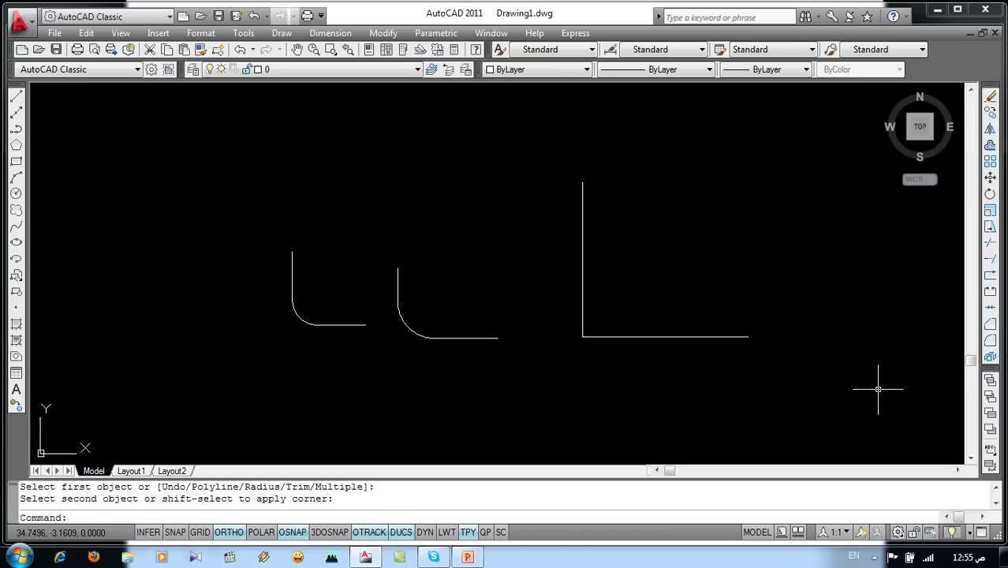
pyautogui.click(470, 556)
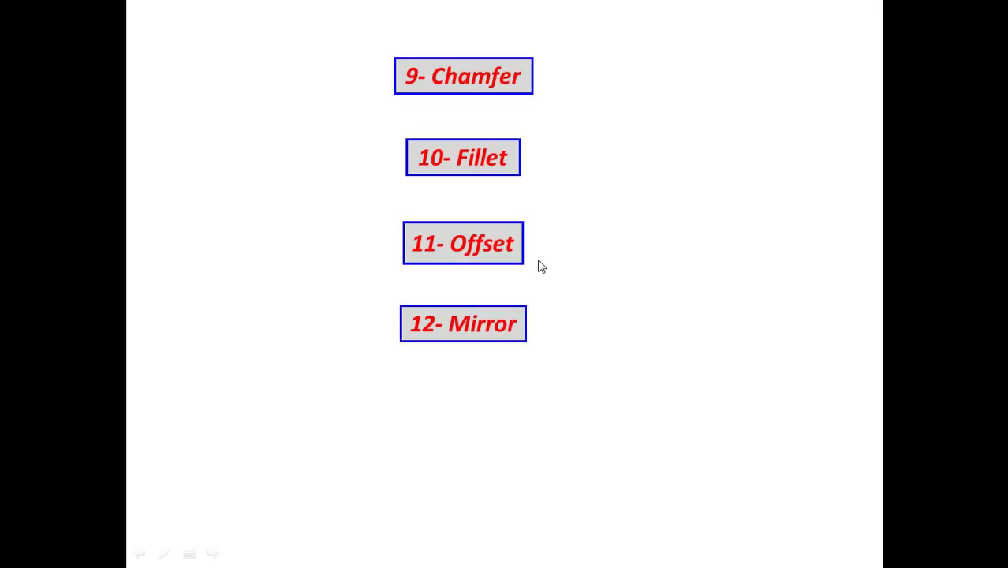
pyautogui.hotkey('alt', 'Tab')
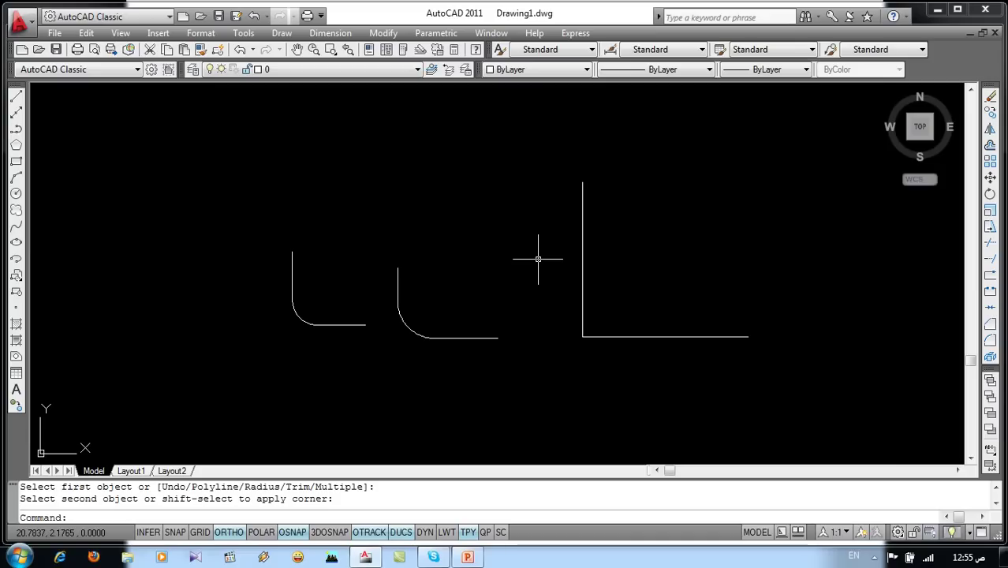
# - Window-select and erase all three practice corners
pyautogui.click(762, 203)
pyautogui.click(228, 405)
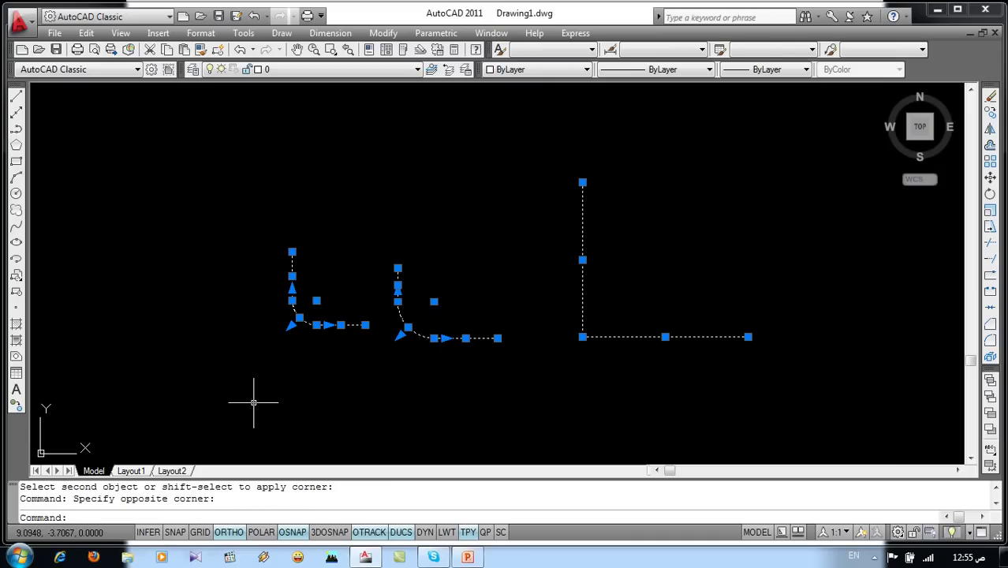
pyautogui.press('Delete')
# - Draw a single 3-unit vertical line with L and centre it in the view
pyautogui.write('l')
pyautogui.press('Return')
pyautogui.click(304, 143)
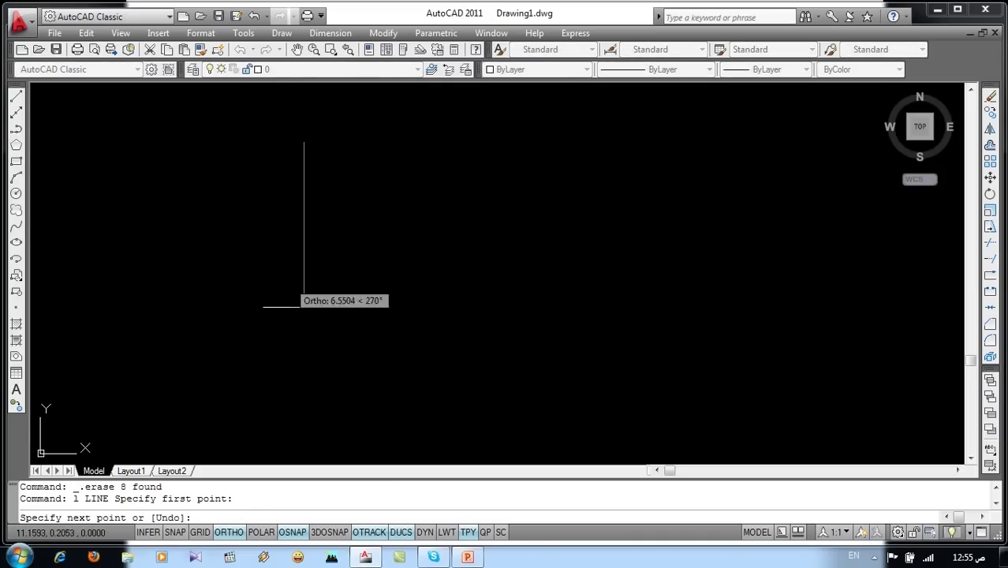
pyautogui.write('3')
pyautogui.press('Return')
pyautogui.press('Escape')
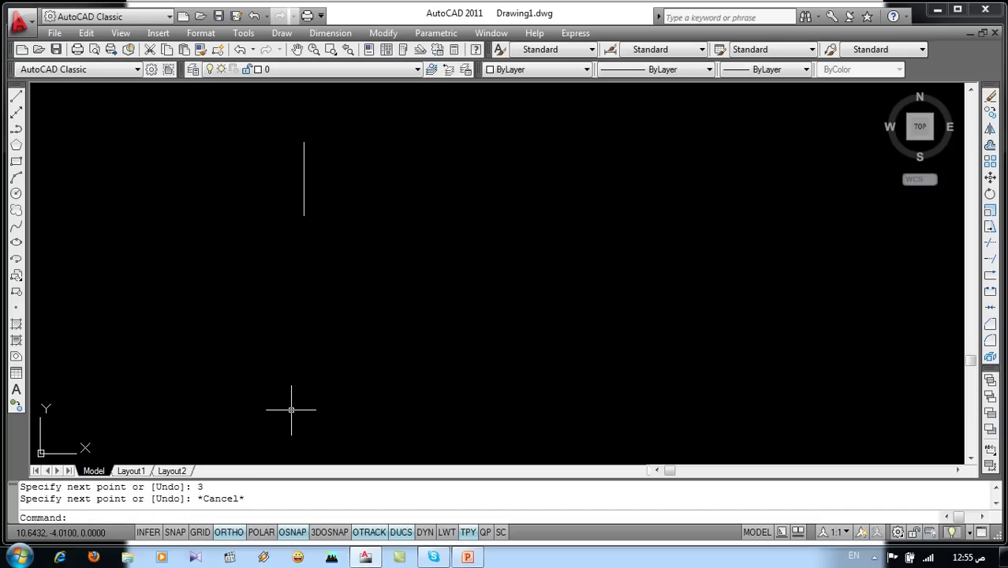
pyautogui.scroll(2, 294, 175)
pyautogui.moveTo(299, 153); pyautogui.dragTo(268, 261, button='middle')
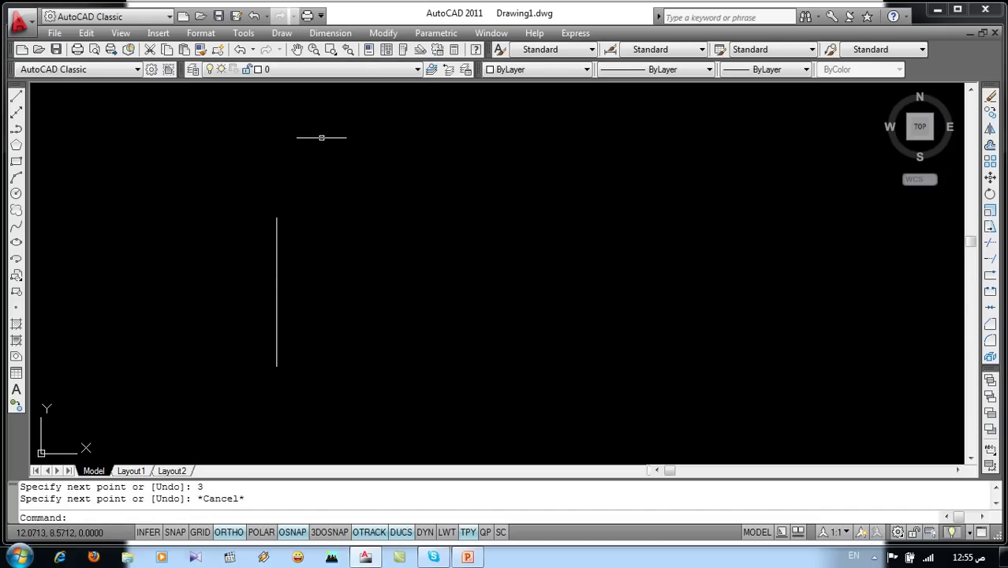
pyautogui.click(383, 34)
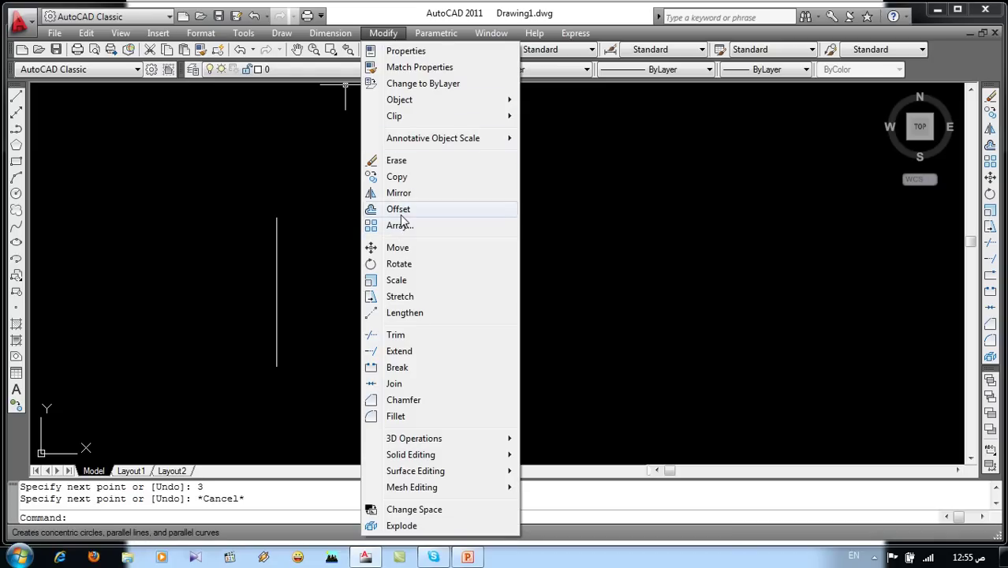
# - Offset the vertical line twice to the right at 1-unit spacing
pyautogui.press('Escape')
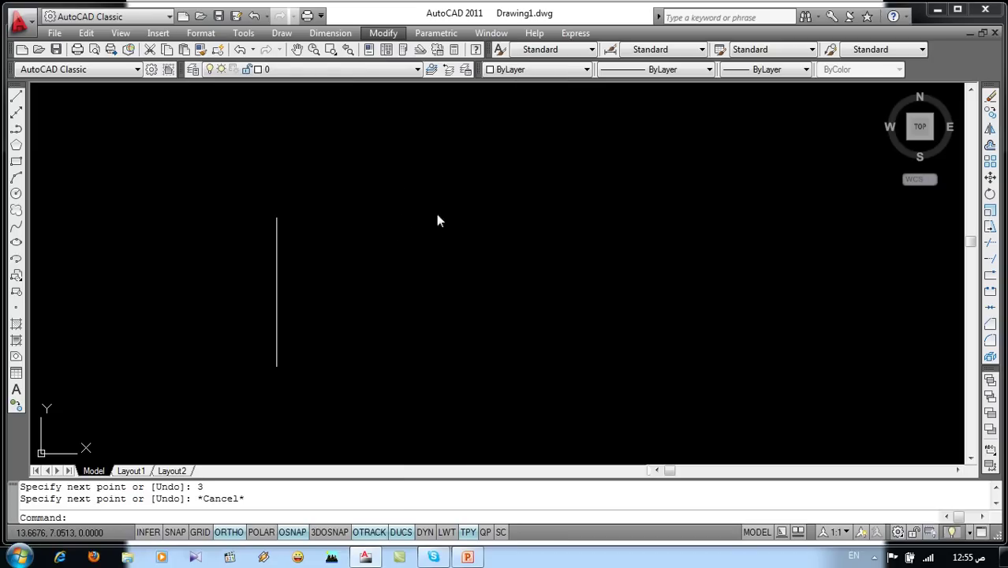
pyautogui.click(626, 211)
pyautogui.click(569, 254)
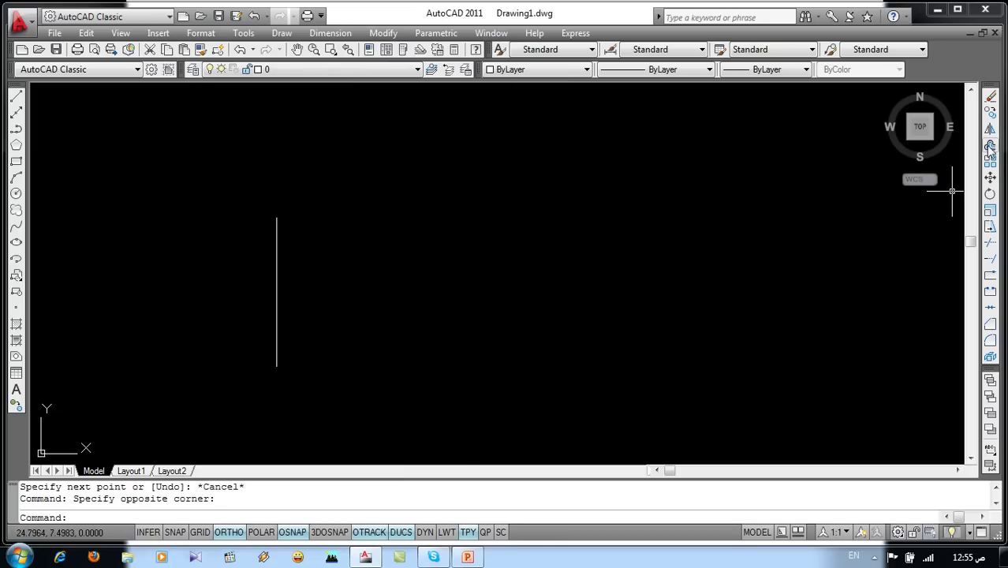
pyautogui.write('o')
pyautogui.press('Return')
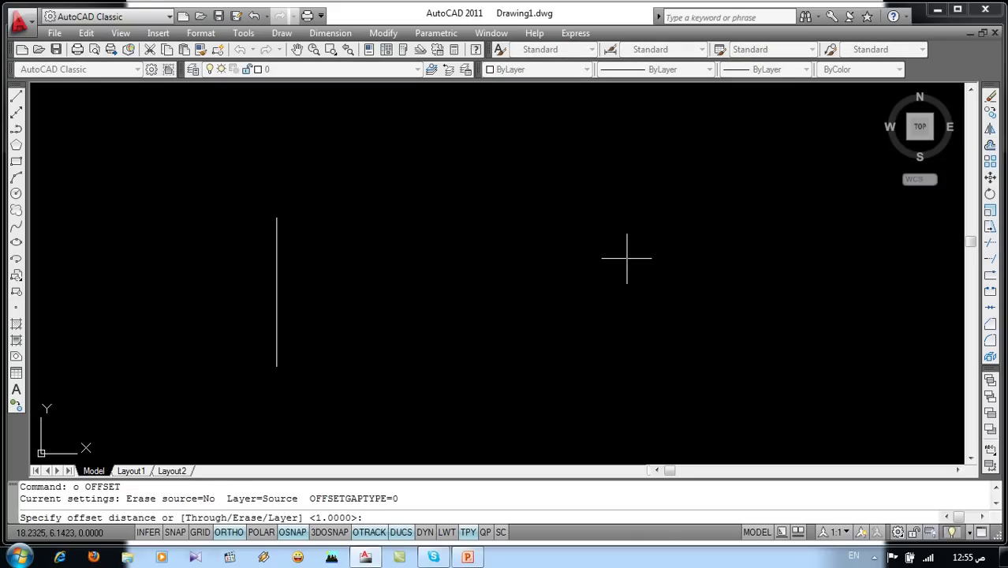
pyautogui.write('1')
pyautogui.press('Return')
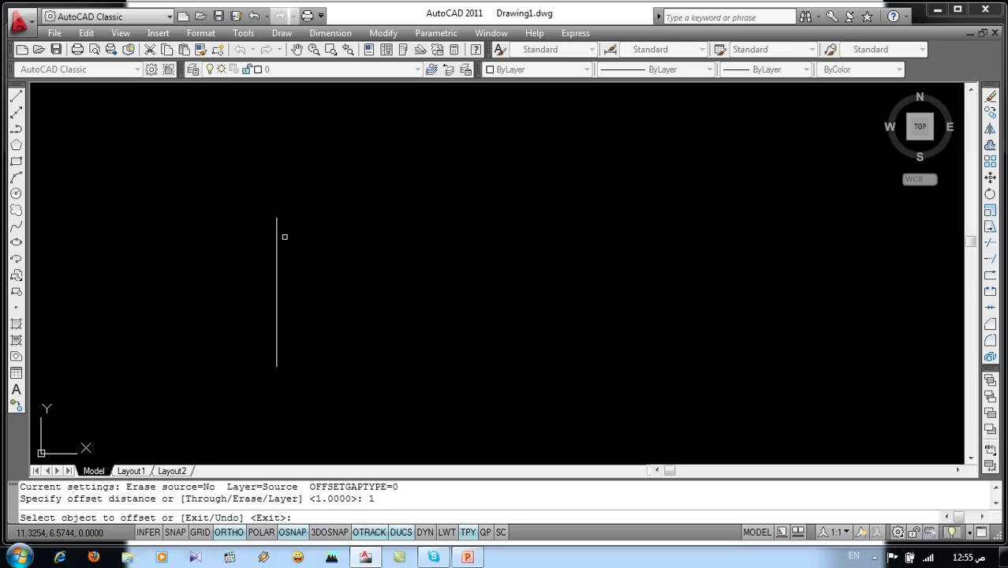
pyautogui.click(277, 239)
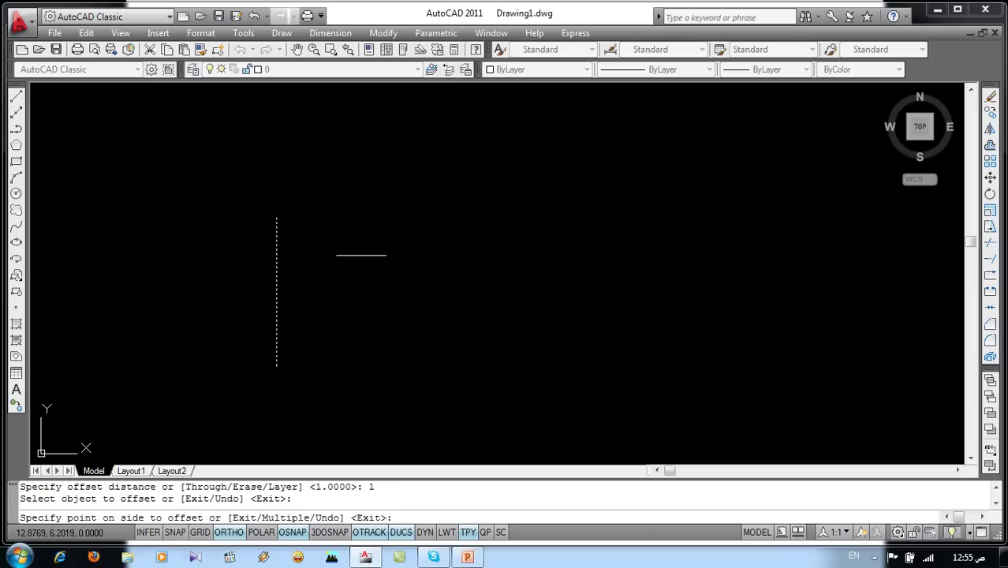
pyautogui.click(414, 261)
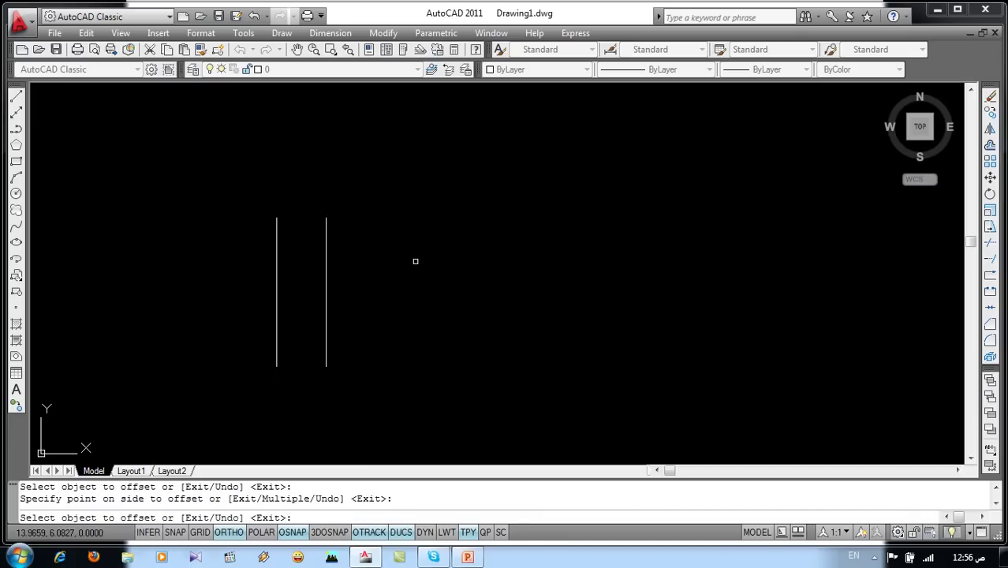
pyautogui.click(325, 269)
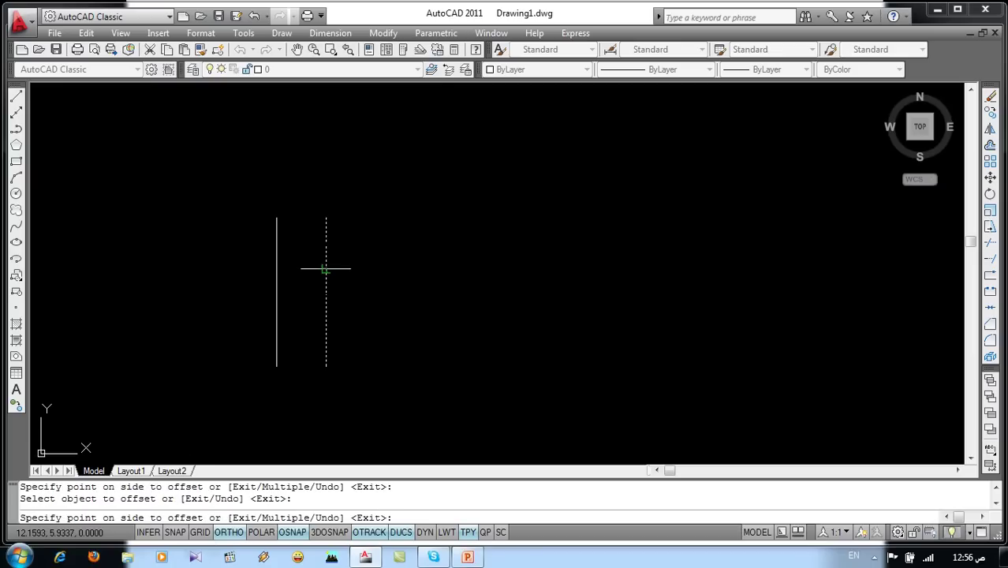
pyautogui.click(436, 273)
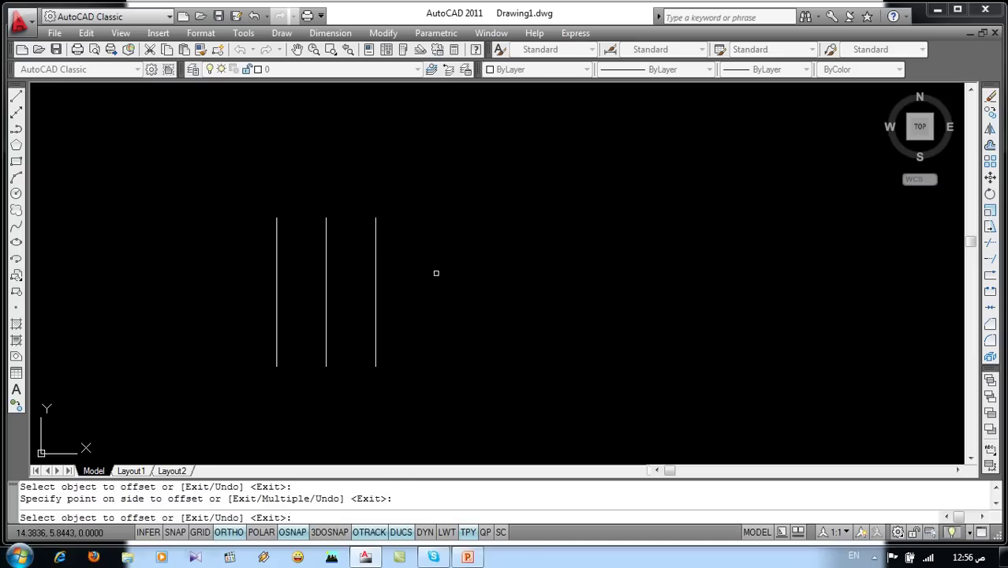
pyautogui.press('Escape')
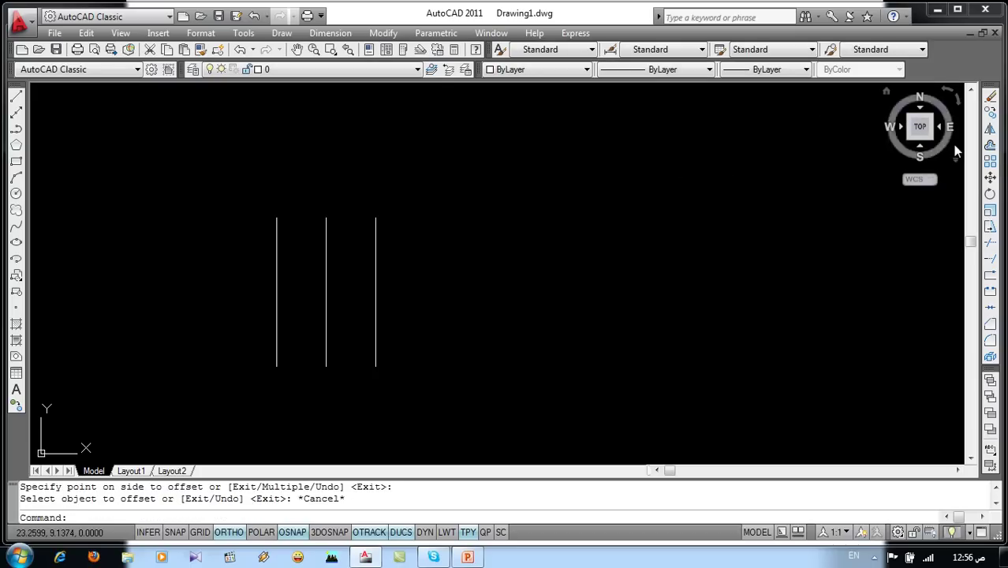
# - Offset the rightmost line twice more at 1.5 spacing, then window-select all five lines
pyautogui.click(989, 144)
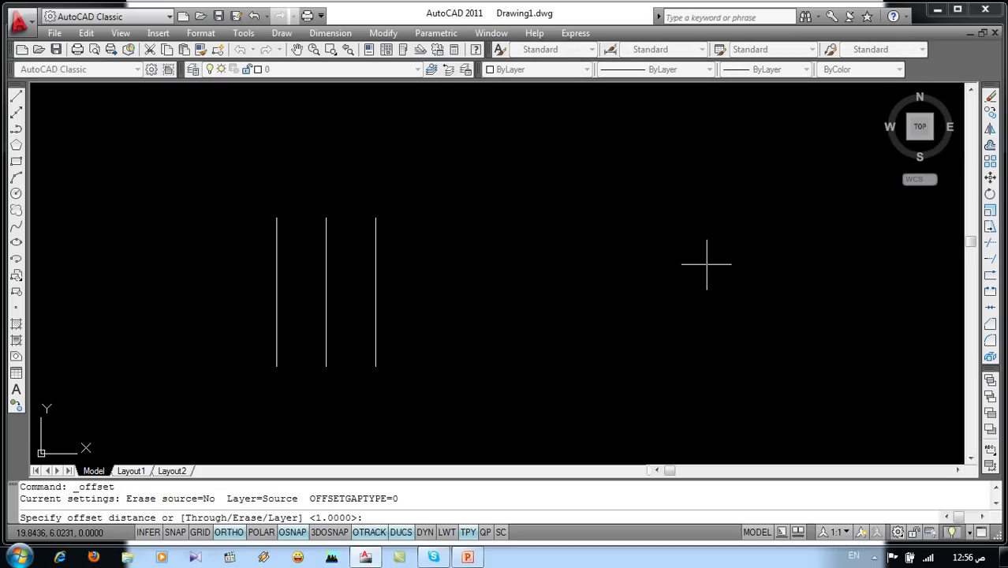
pyautogui.write('1.')
pyautogui.write('5')
pyautogui.press('Return')
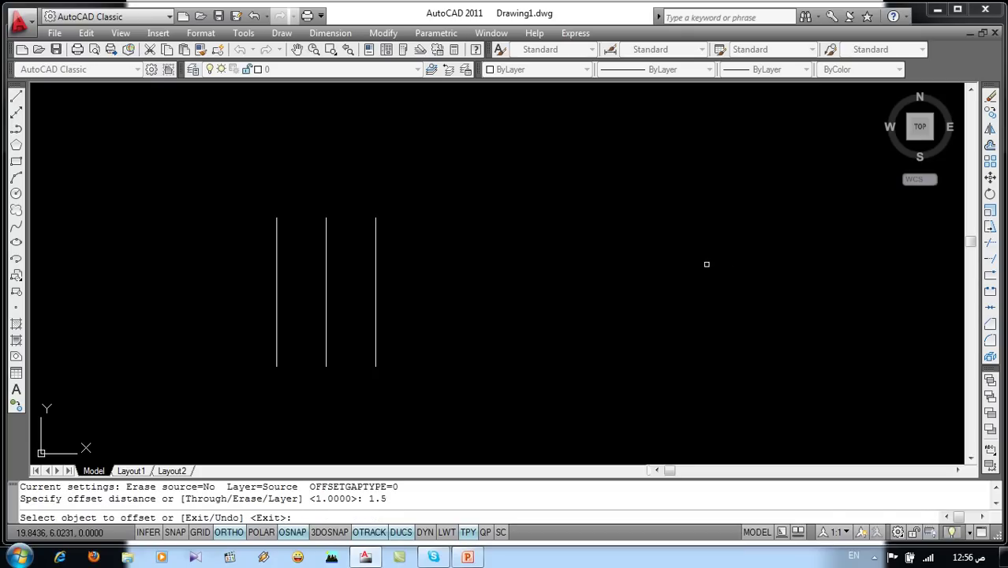
pyautogui.click(376, 270)
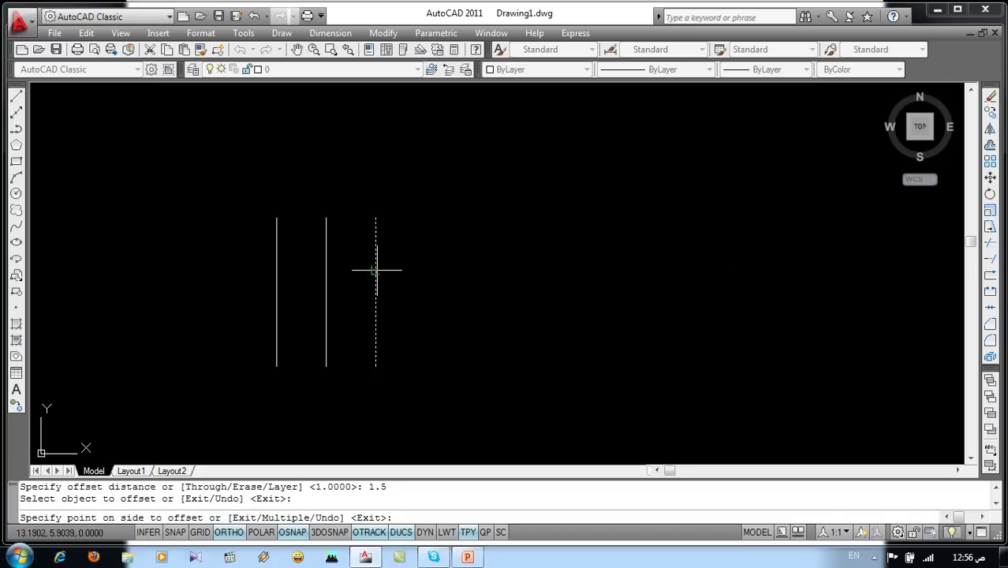
pyautogui.click(495, 267)
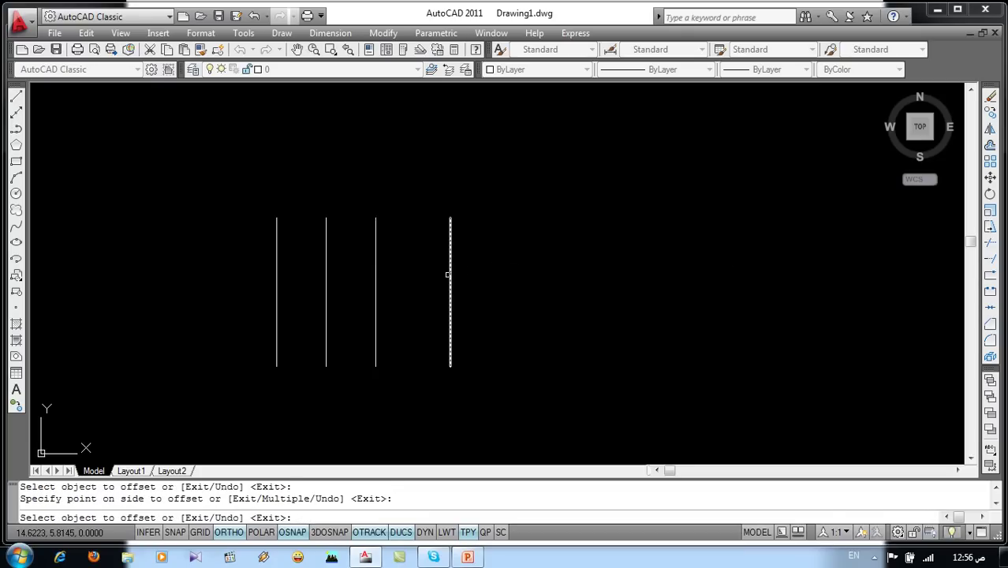
pyautogui.click(448, 275)
pyautogui.click(543, 287)
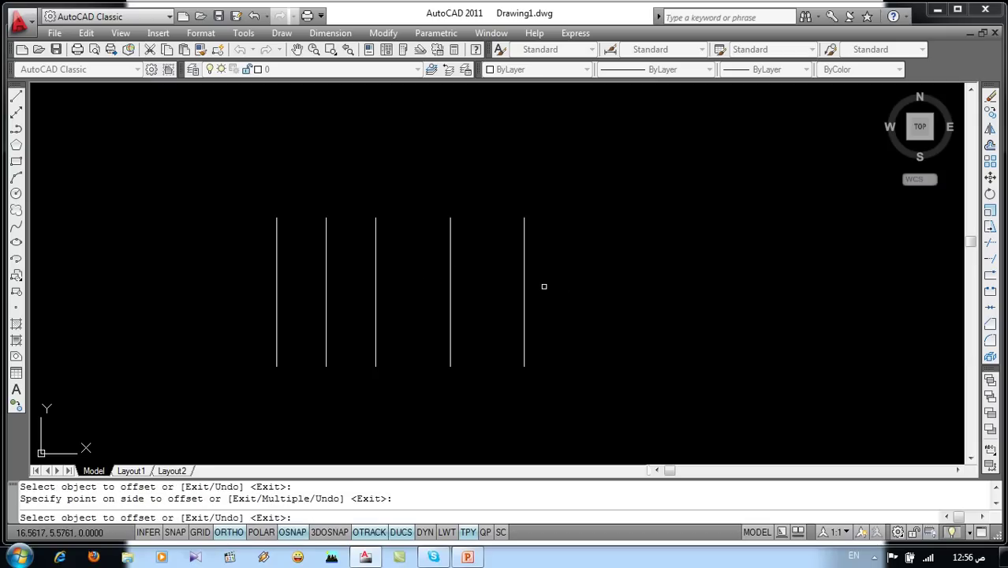
pyautogui.press('Escape')
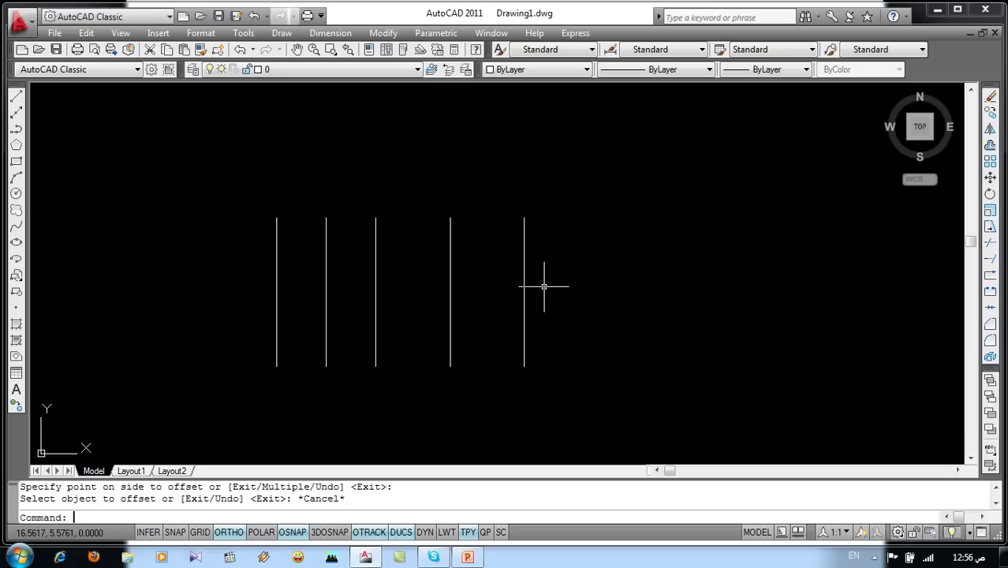
pyautogui.click(575, 234)
pyautogui.click(276, 356)
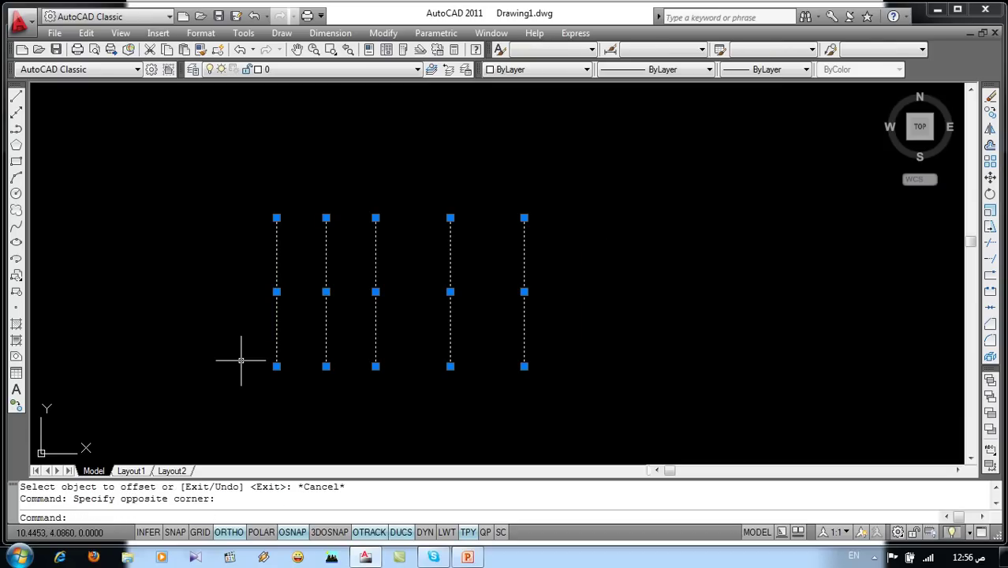
# - Erase the five lines and draw a 4 by 3 rectangle using RECTANG and @4,3
pyautogui.press('Delete')
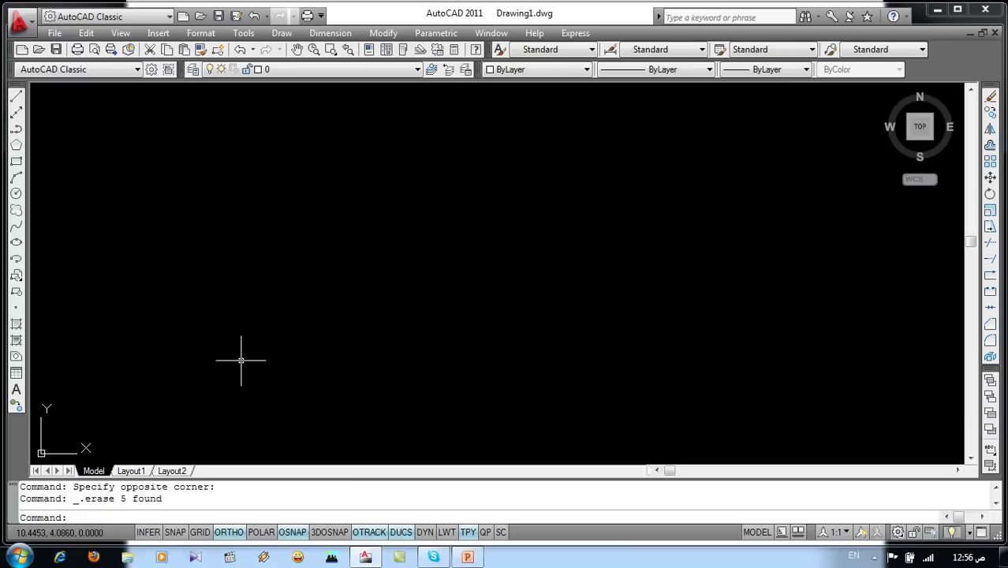
pyautogui.write('rec')
pyautogui.press('Return')
pyautogui.click(241, 361)
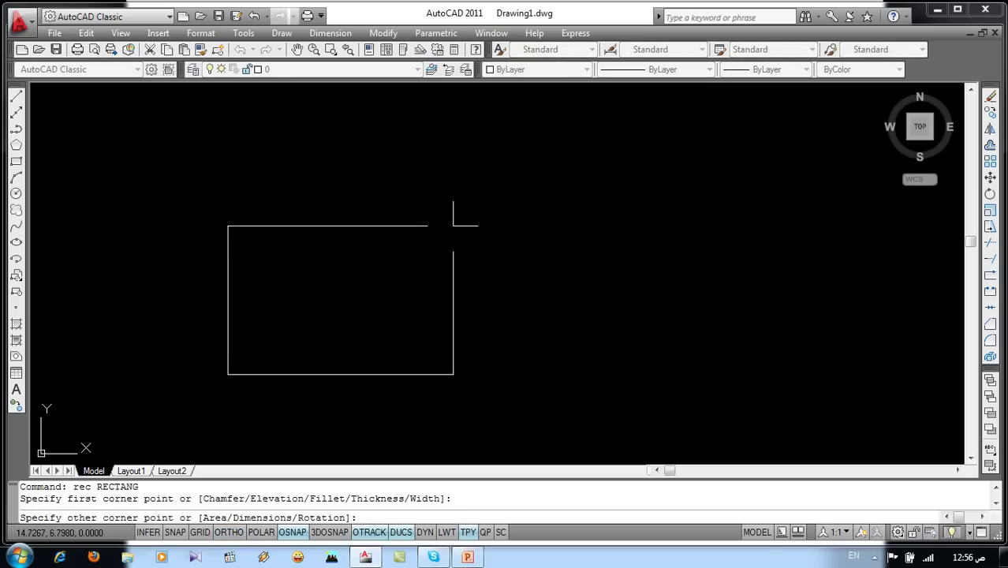
pyautogui.write('@4,3')
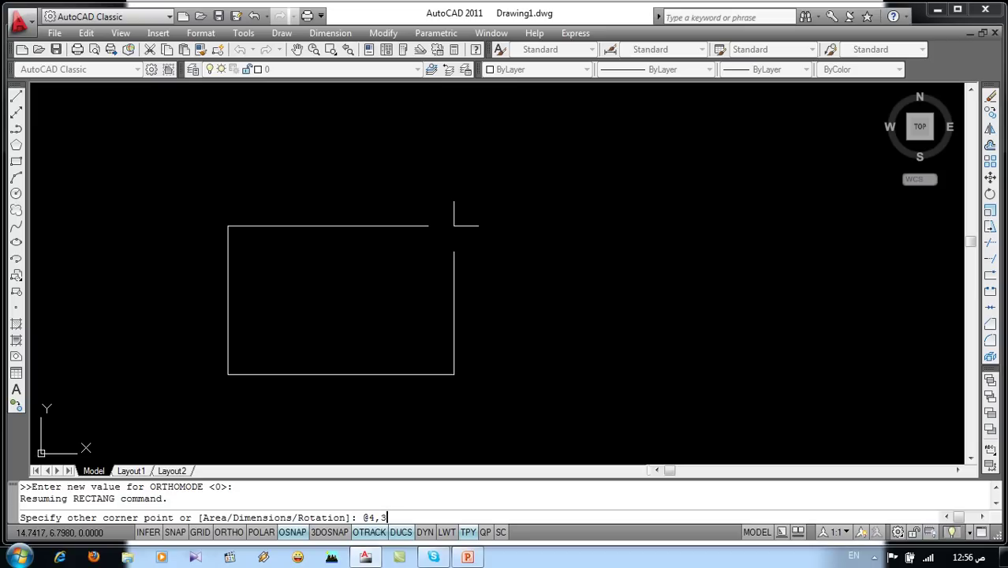
pyautogui.press('Return')
pyautogui.moveTo(428, 304); pyautogui.dragTo(553, 290, button='middle')
pyautogui.click(520, 236)
pyautogui.click(417, 305)
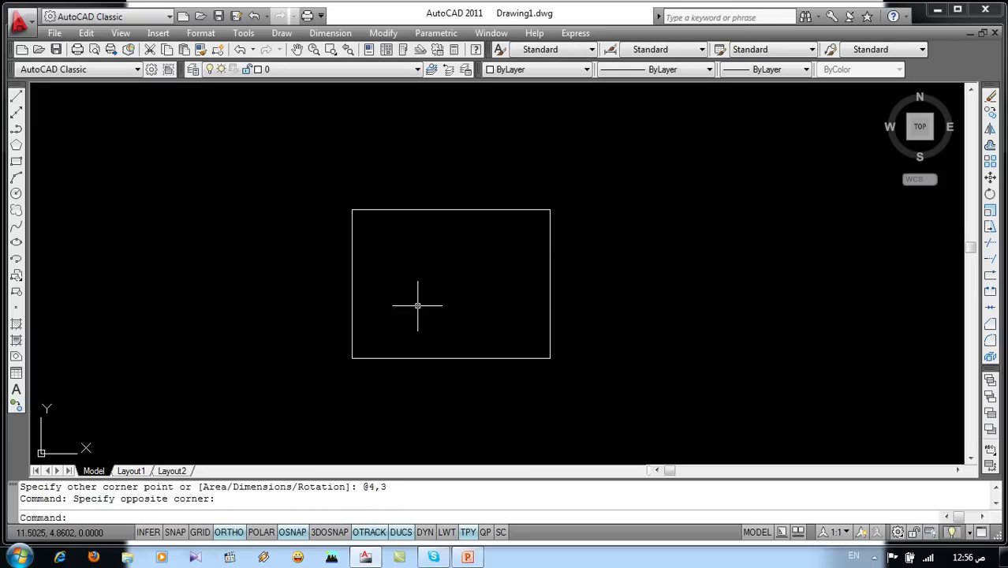
pyautogui.click(533, 224)
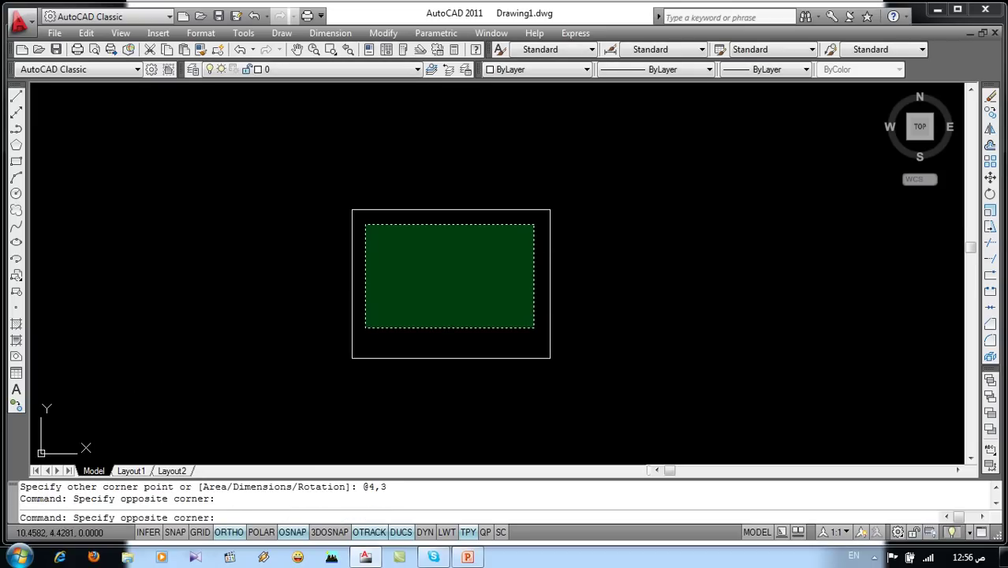
pyautogui.click(369, 340)
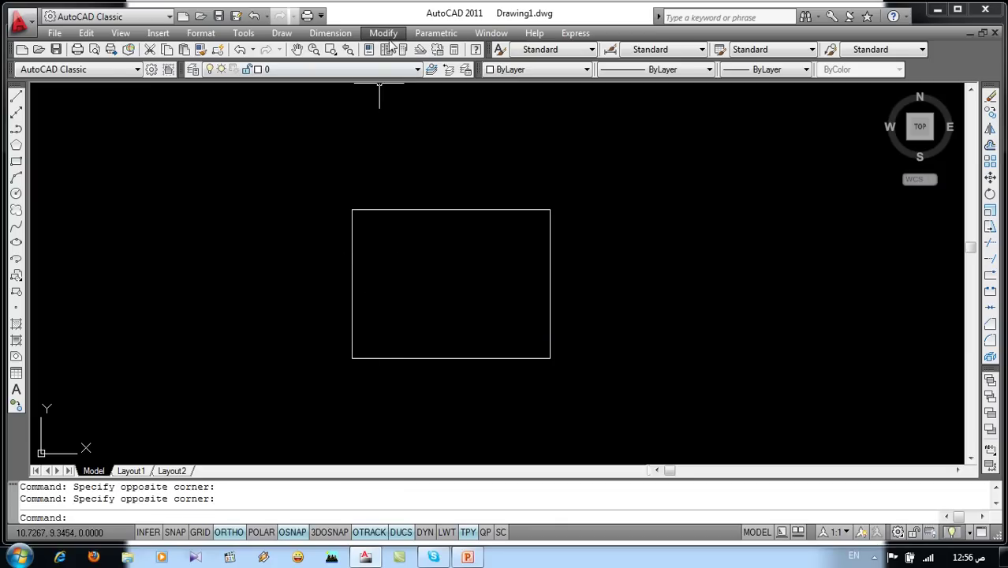
# - Offset the 4 by 3 rectangle by 0.25, once inside and once outside
pyautogui.write('o')
pyautogui.press('Return')
pyautogui.write('.25')
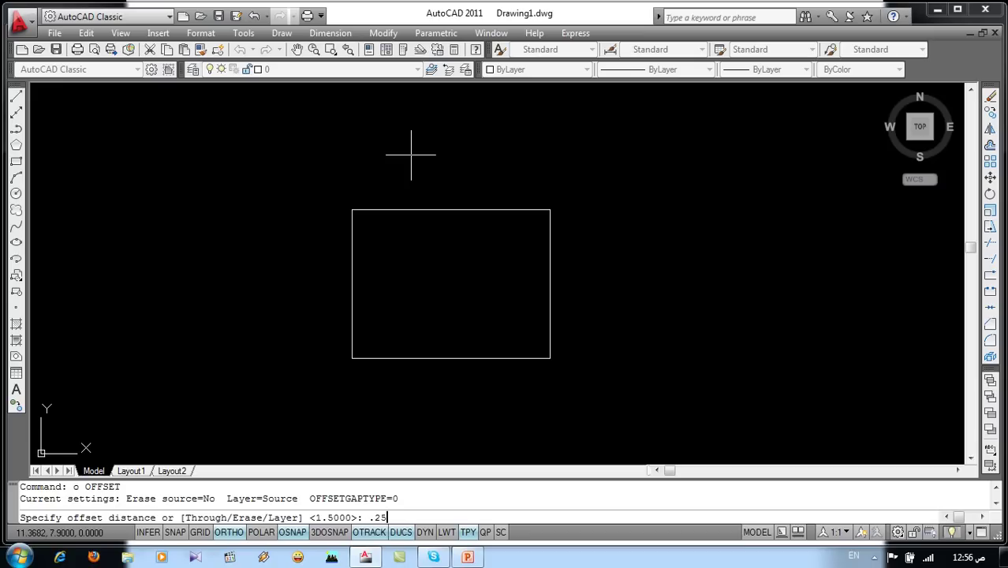
pyautogui.press('Return')
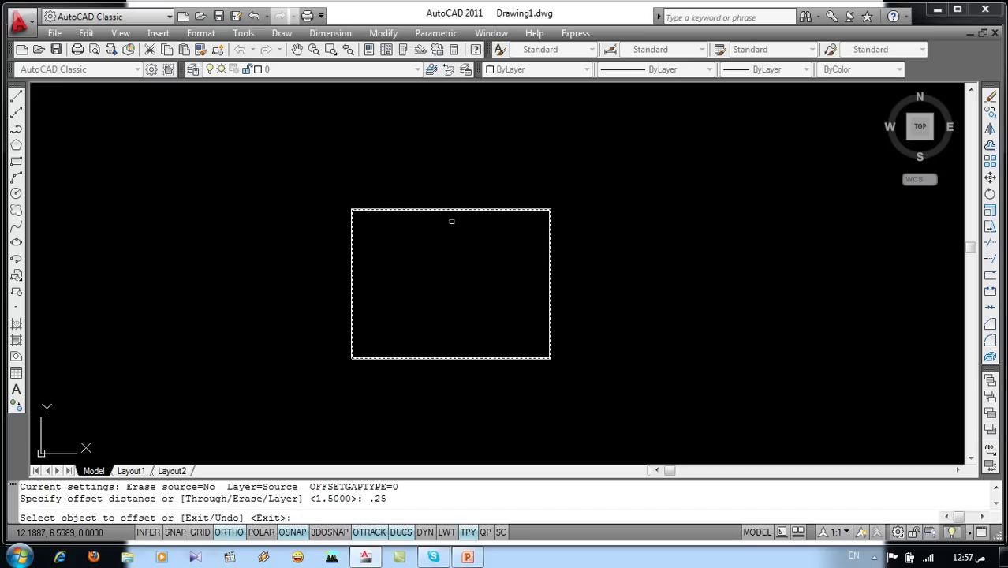
pyautogui.click(456, 210)
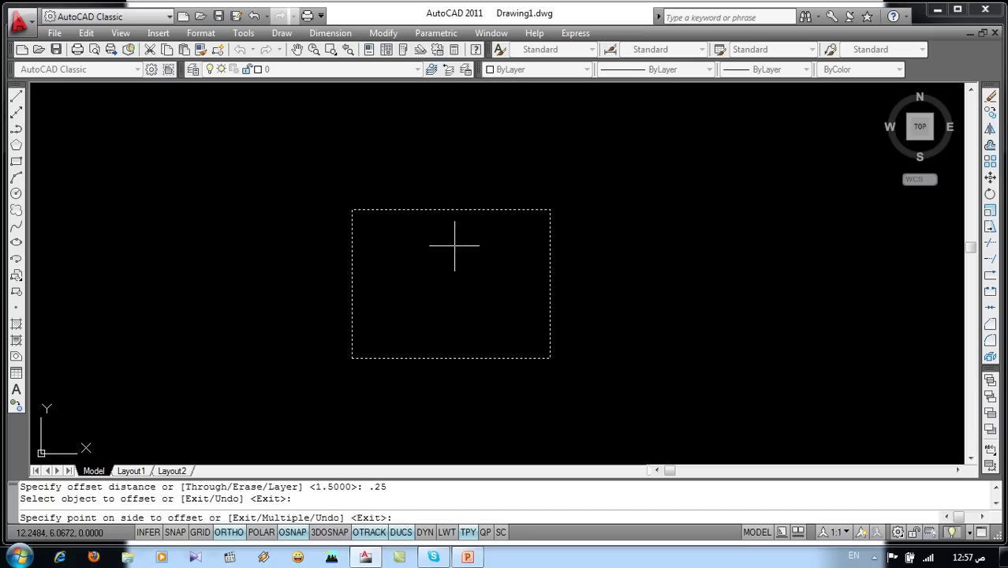
pyautogui.click(455, 246)
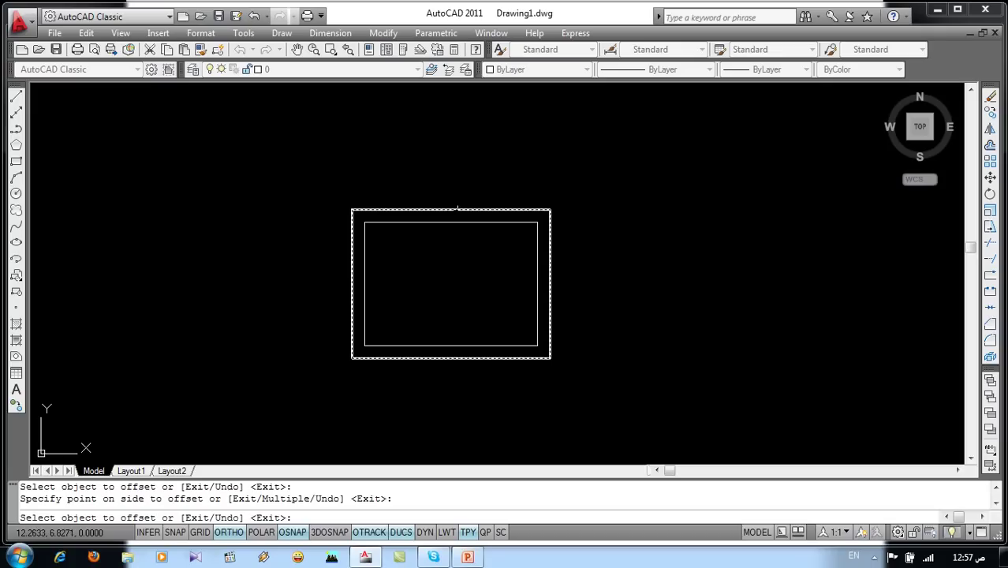
pyautogui.click(455, 209)
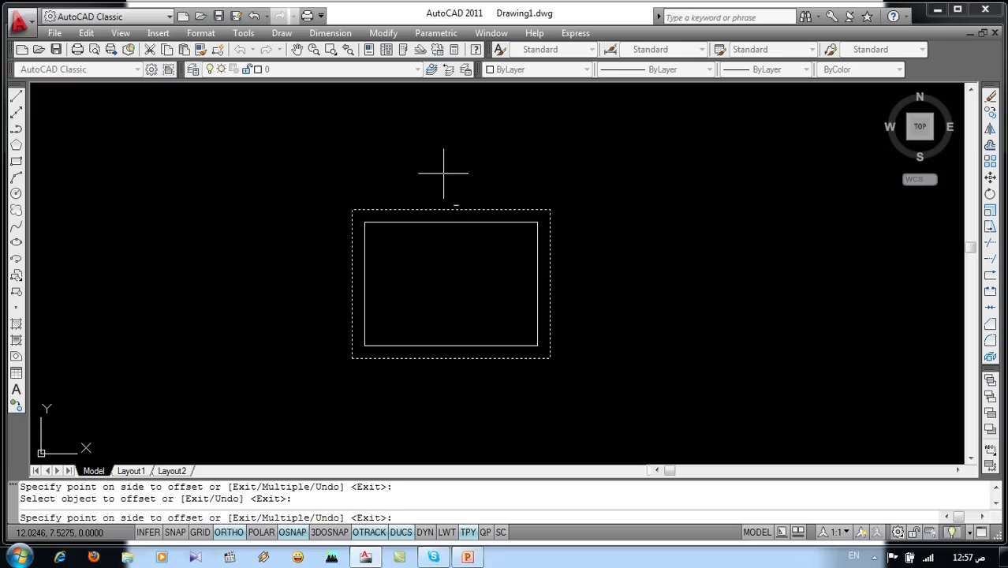
pyautogui.click(443, 172)
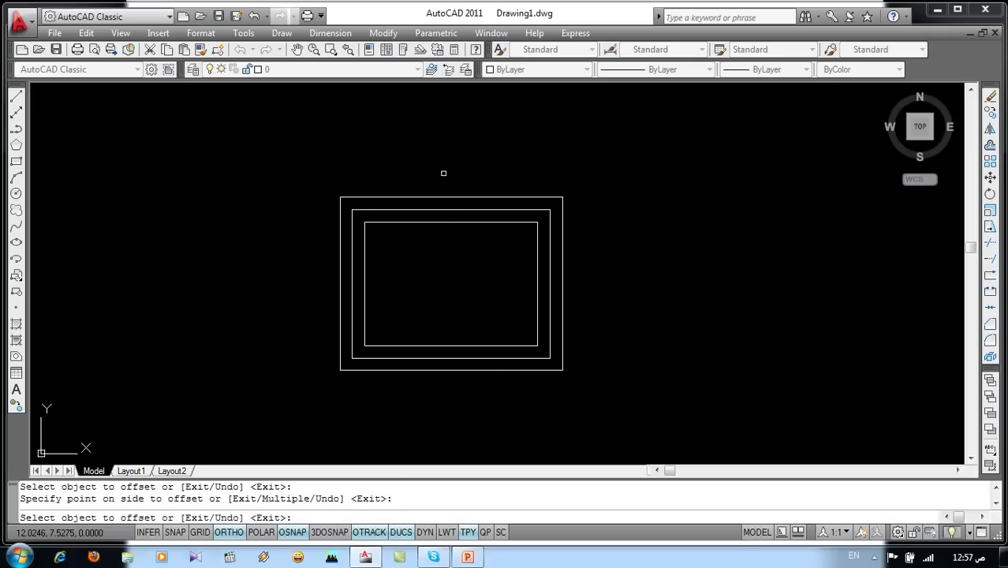
pyautogui.press('Escape')
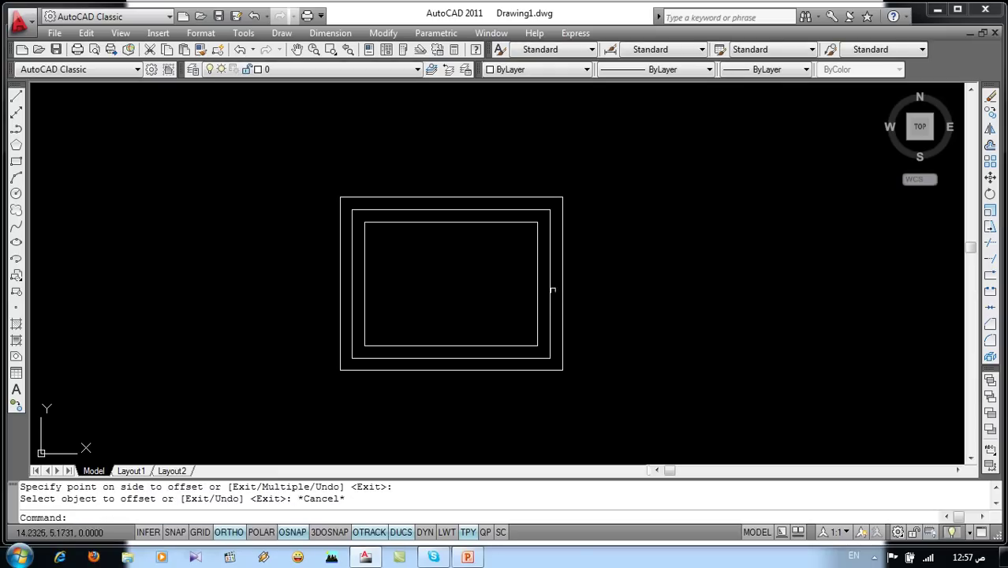
pyautogui.moveTo(562, 301); pyautogui.dragTo(362, 282, button='middle')
# - Draw a circle to the right of the nested rectangle frame
pyautogui.write('c')
pyautogui.press('Return')
pyautogui.click(573, 242)
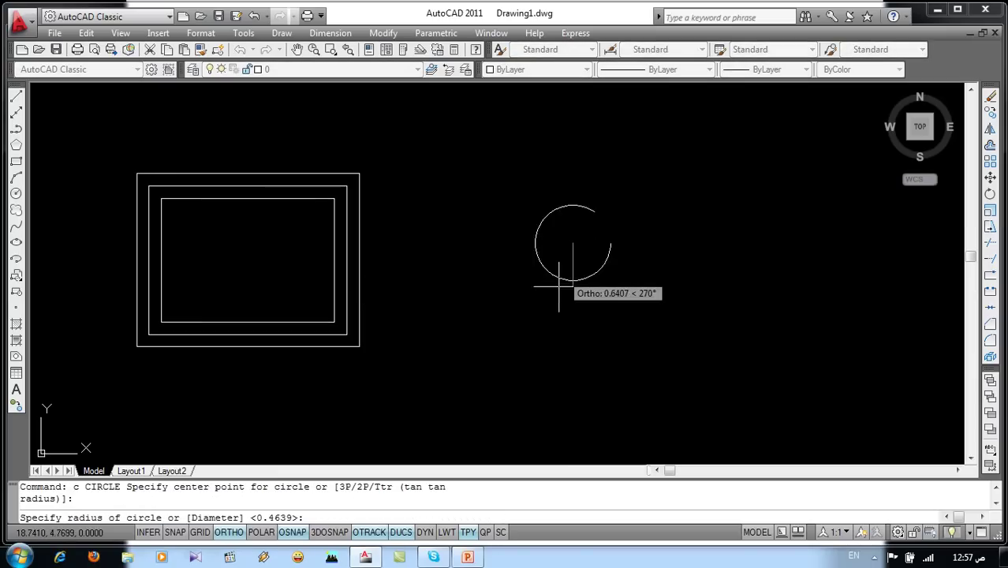
pyautogui.click(558, 317)
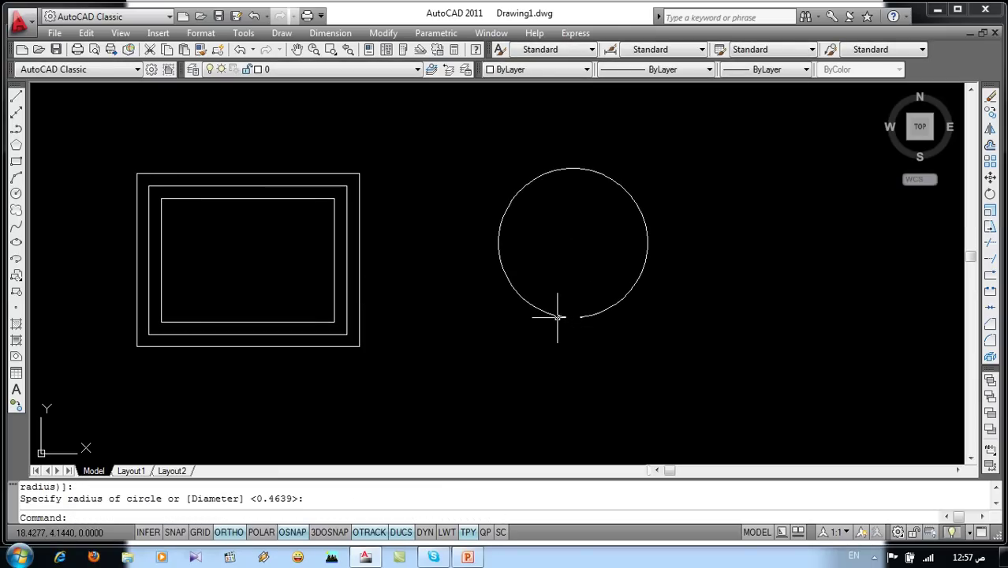
# - Offset the circle inward three times at 0.25 into concentric rings, then view the reference slide
pyautogui.write('o')
pyautogui.press('Return')
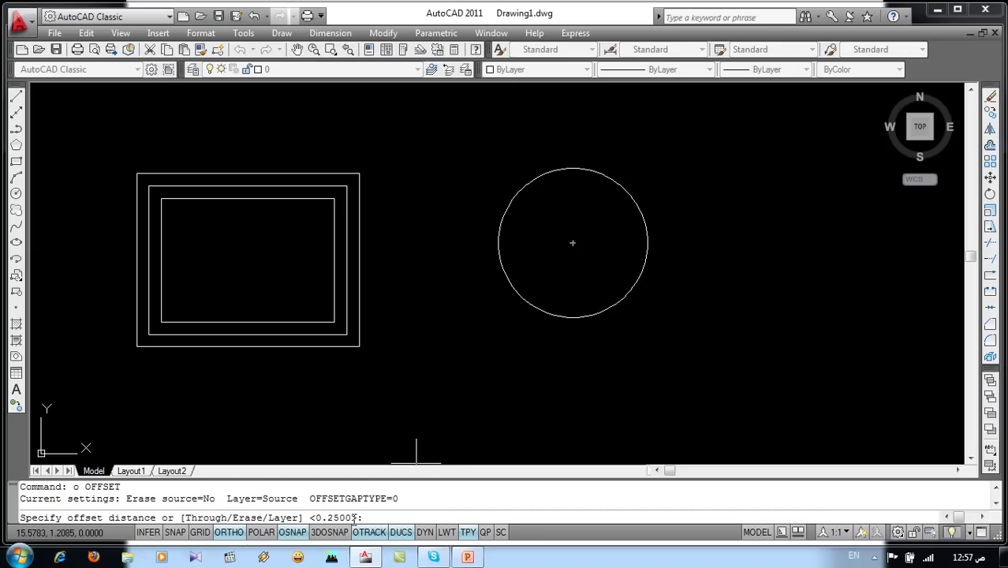
pyautogui.press('Return')
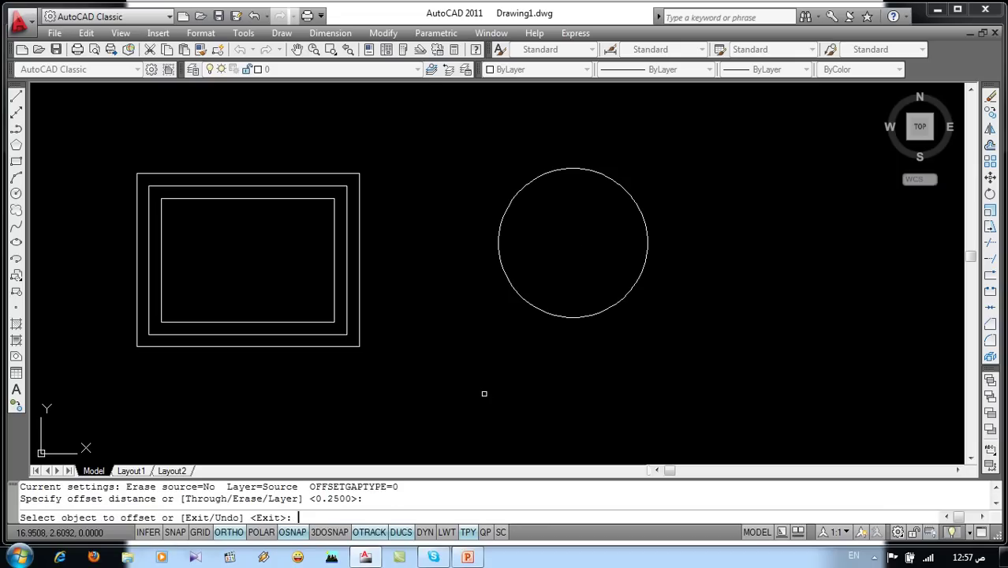
pyautogui.click(523, 301)
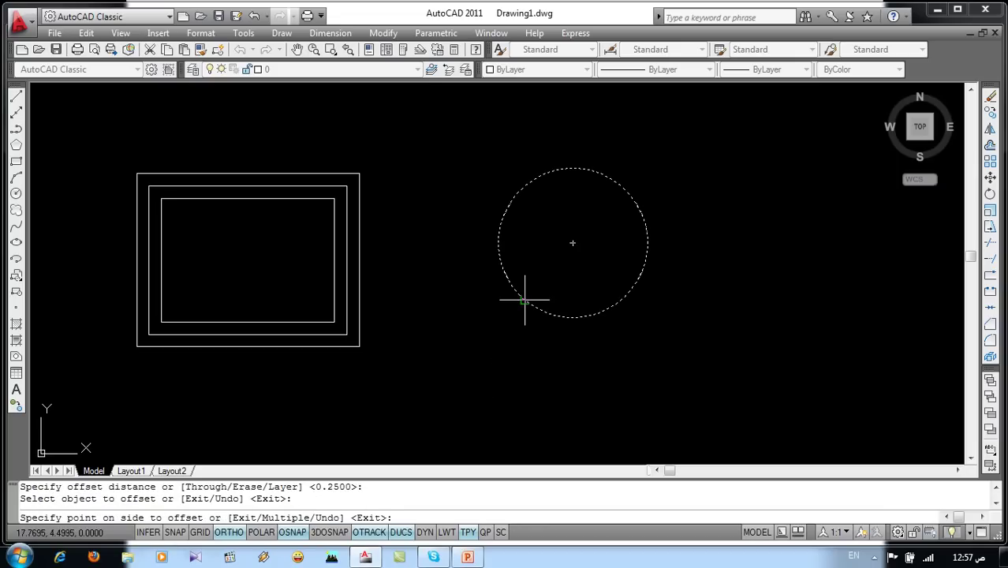
pyautogui.click(545, 278)
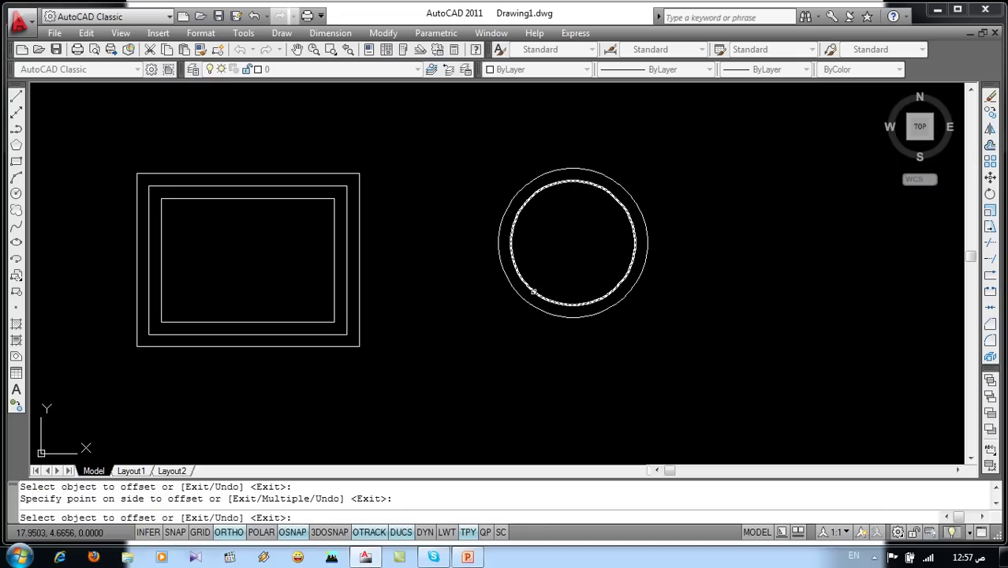
pyautogui.click(533, 292)
pyautogui.click(541, 278)
pyautogui.click(542, 278)
pyautogui.click(564, 259)
pyautogui.press('Escape')
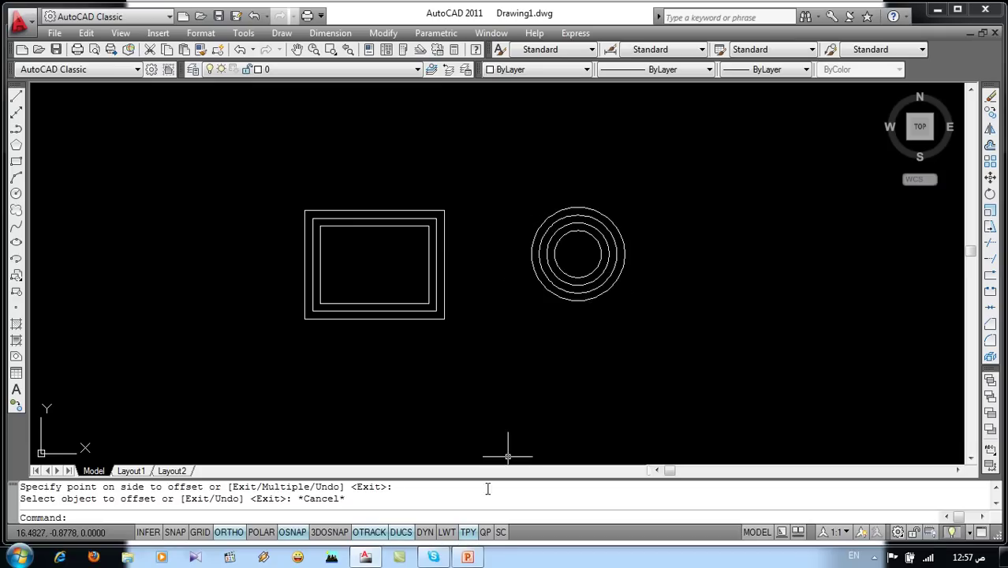
pyautogui.click(467, 556)
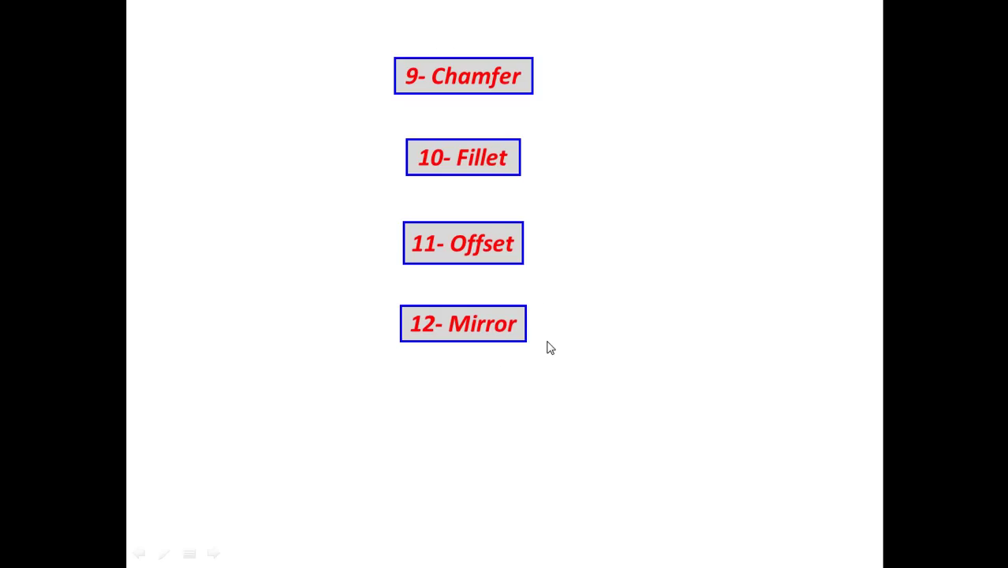
pyautogui.hotkey('alt', 'Tab')
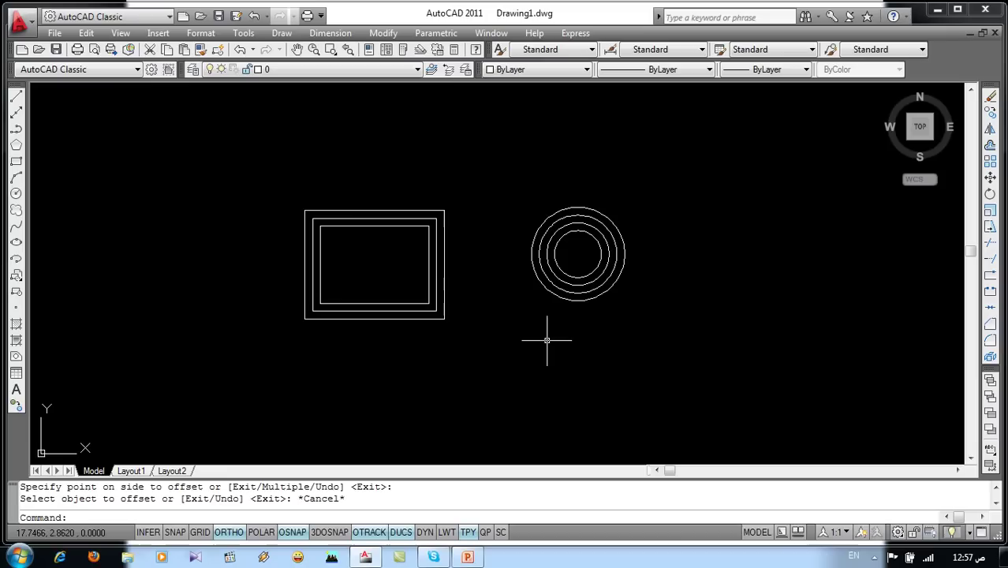
# - Erase the nested rectangles and concentric circles
pyautogui.click(690, 163)
pyautogui.click(204, 373)
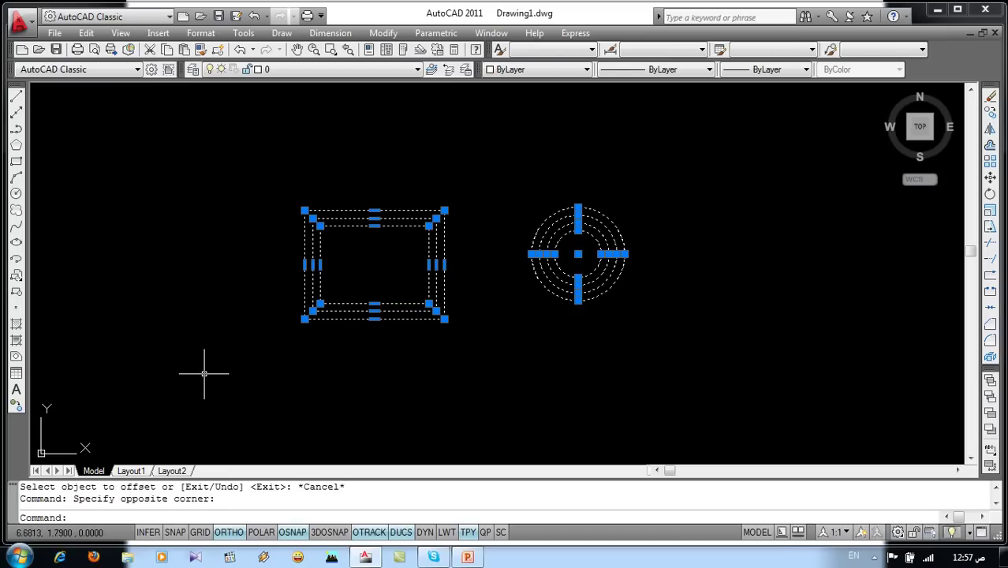
pyautogui.press('Delete')
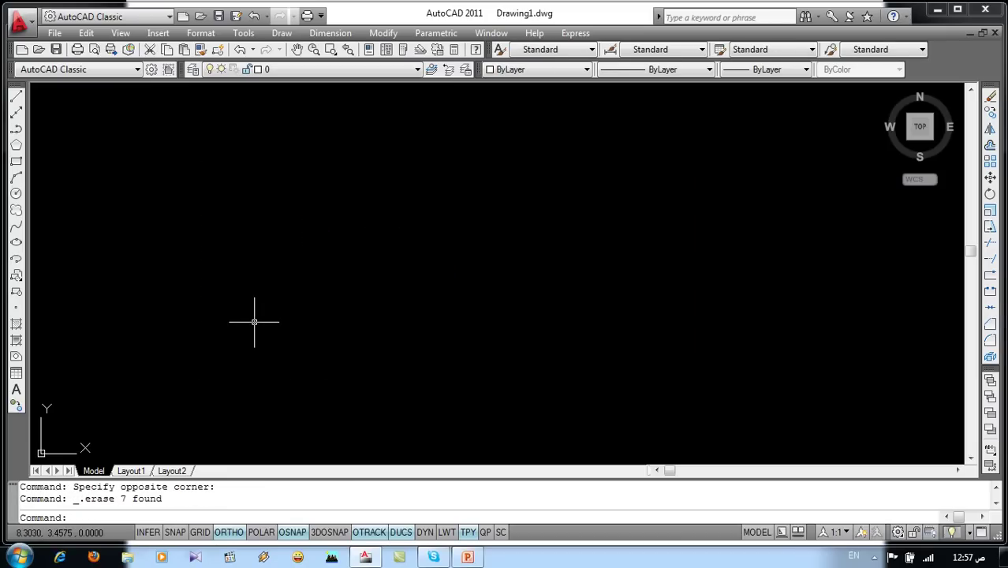
# - Draw a tall rectangle with a small rectangle attached to its left side
pyautogui.write('rec')
pyautogui.press('Return')
pyautogui.click(321, 195)
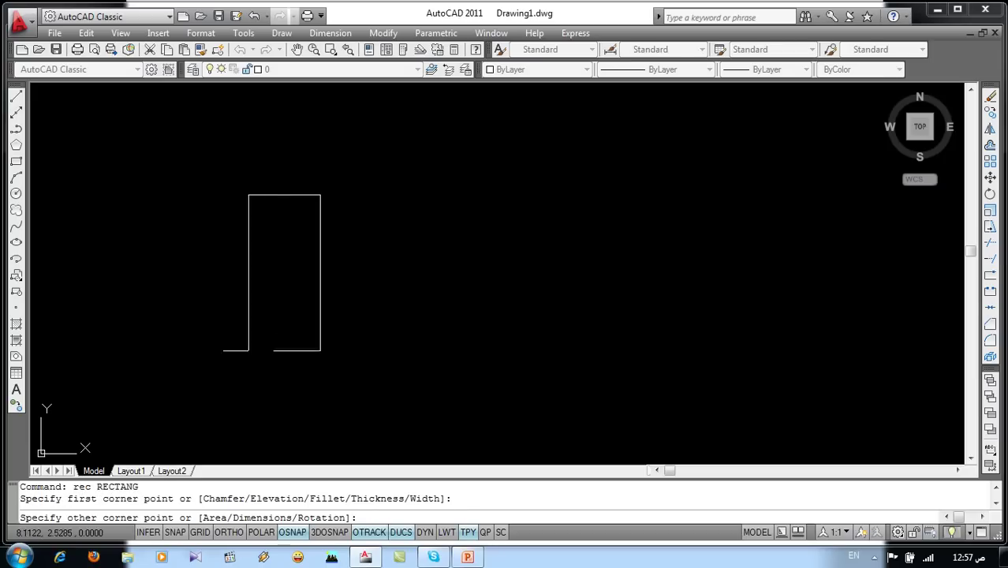
pyautogui.click(246, 357)
pyautogui.press('Return')
pyautogui.click(245, 258)
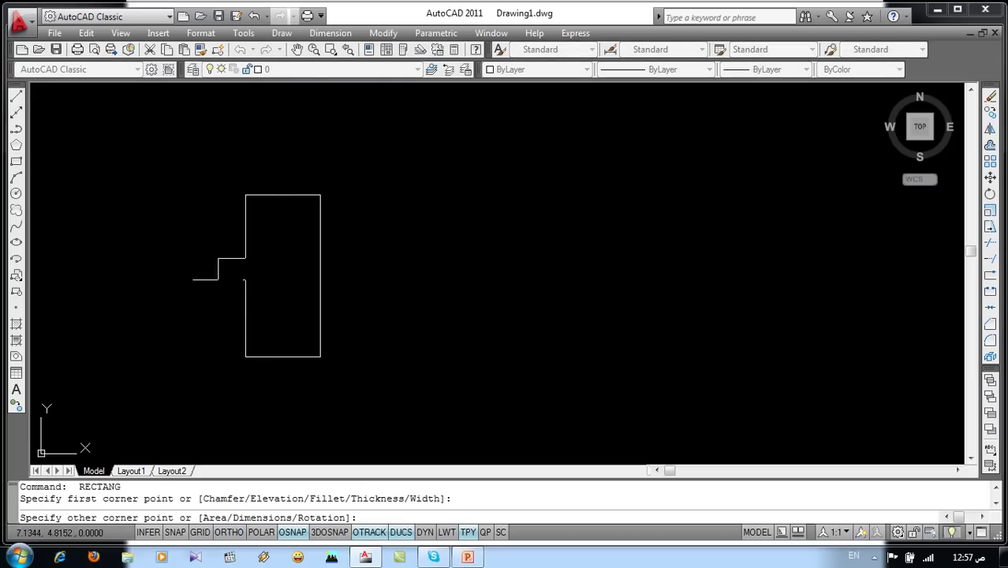
pyautogui.click(184, 306)
pyautogui.write('co')
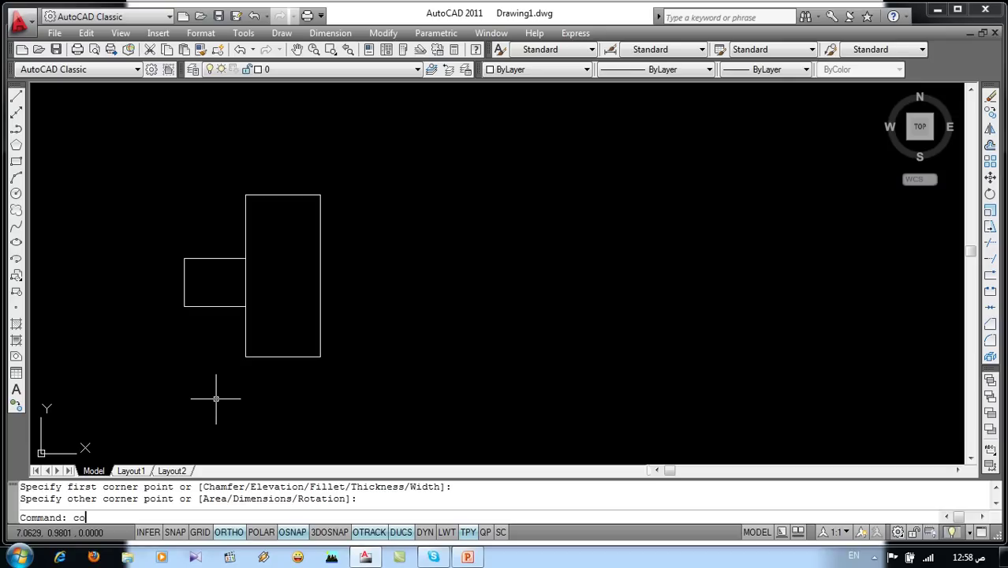
# - Copy both rectangles to the right as a trial, then erase the copy
pyautogui.press('Return')
pyautogui.click(354, 160)
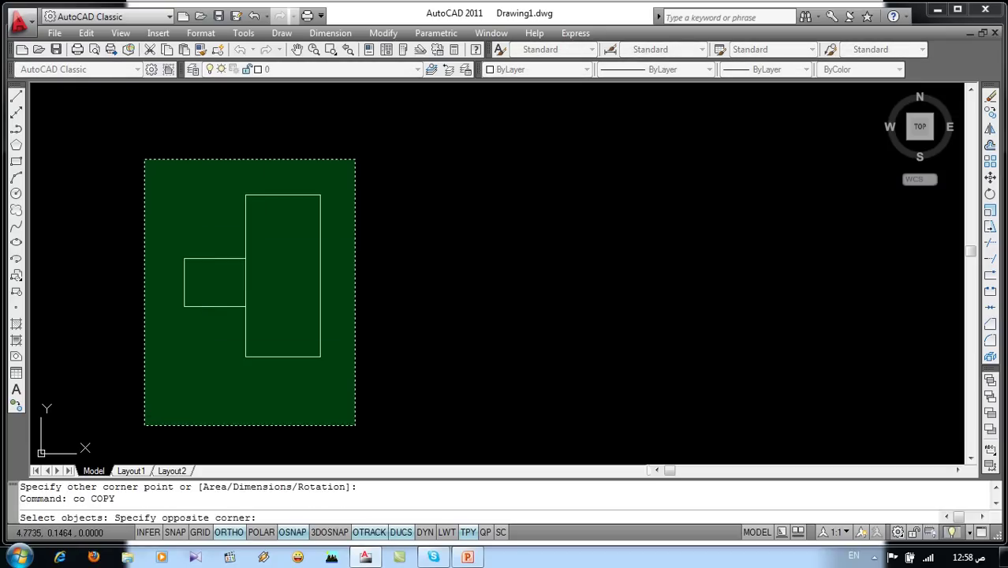
pyautogui.click(143, 427)
pyautogui.press('Return')
pyautogui.click(390, 400)
pyautogui.press('Return')
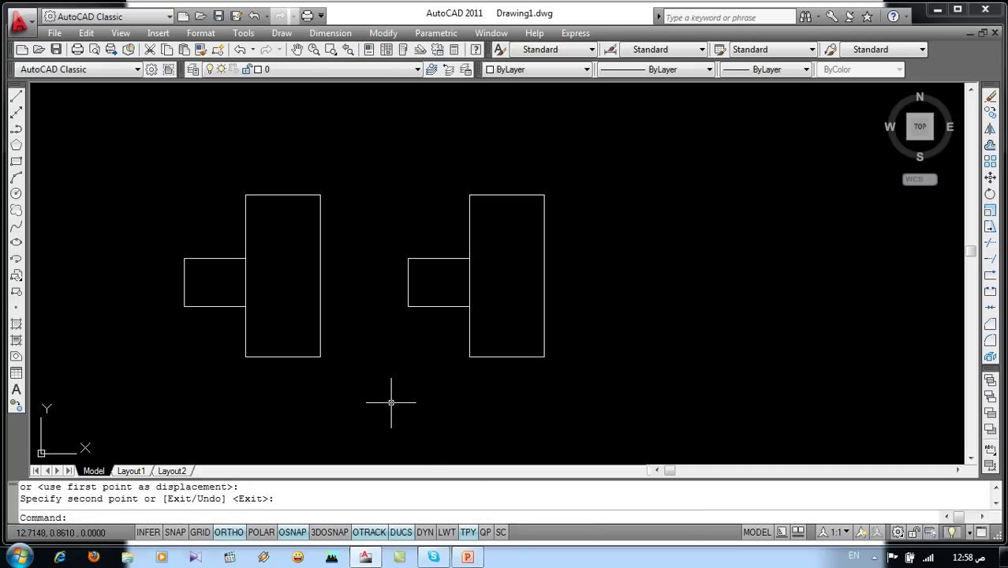
pyautogui.click(575, 174)
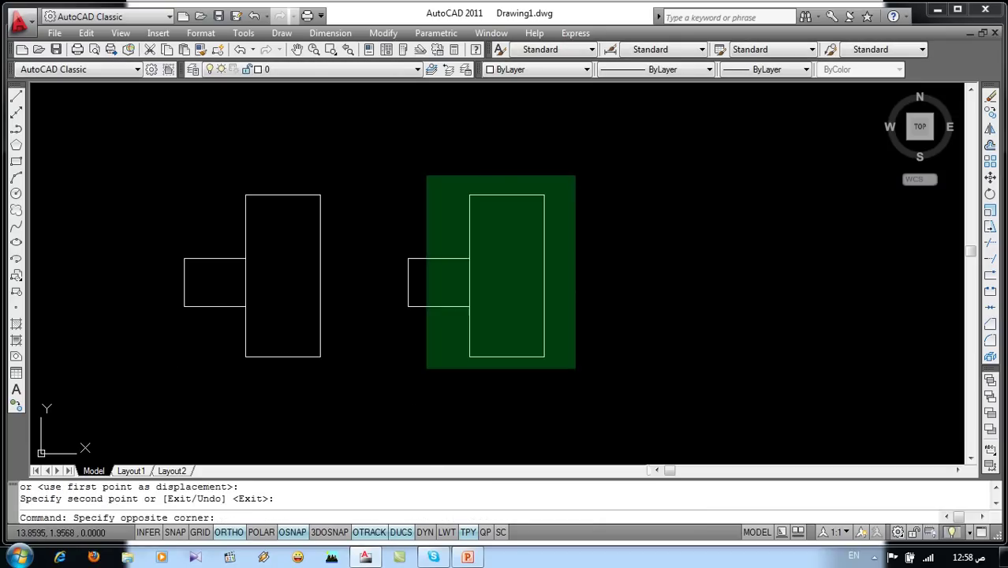
pyautogui.click(386, 411)
pyautogui.press('Delete')
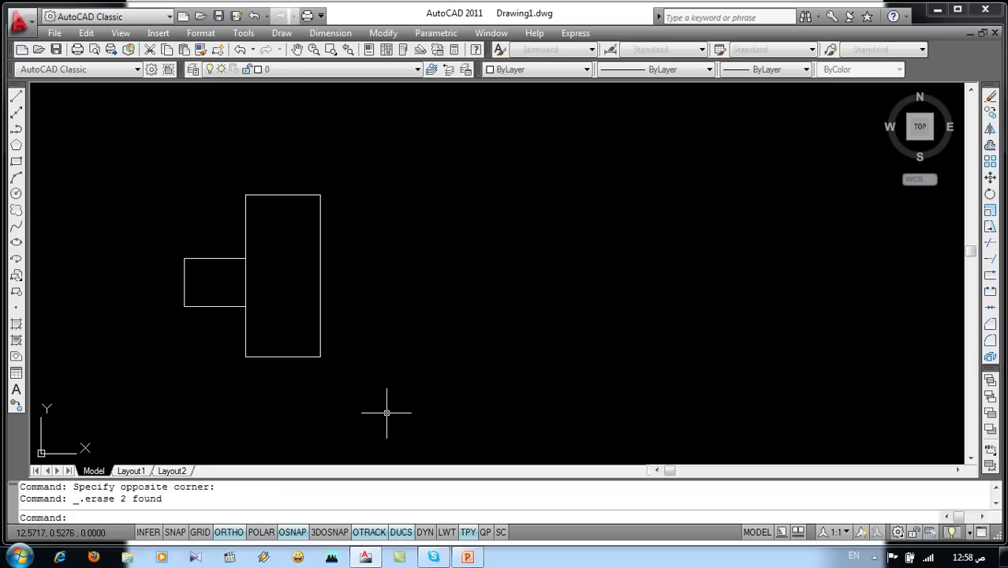
# - Mirror both rectangles across a vertical line to their right, keeping the originals
pyautogui.click(394, 38)
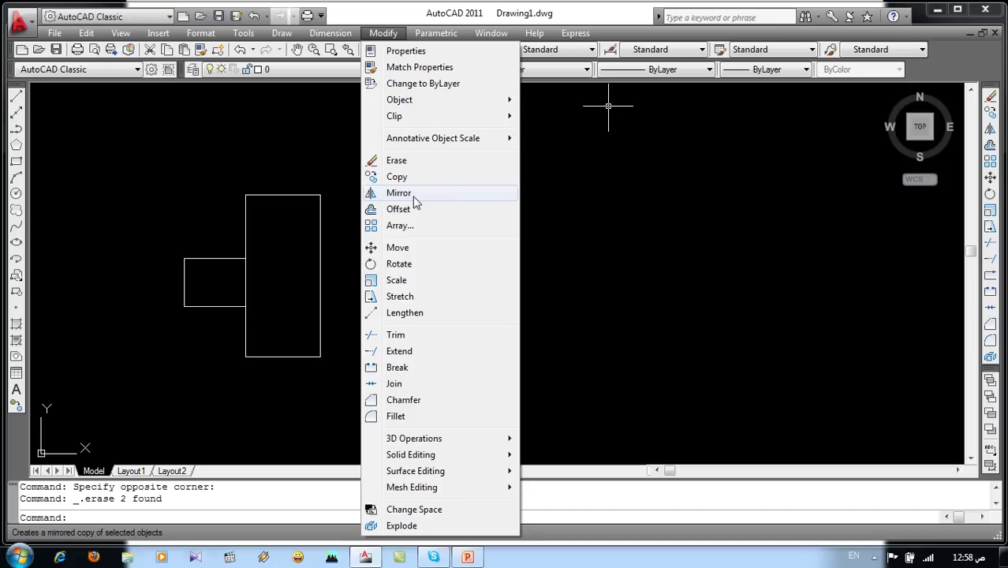
pyautogui.click(582, 227)
pyautogui.doubleClick(558, 272)
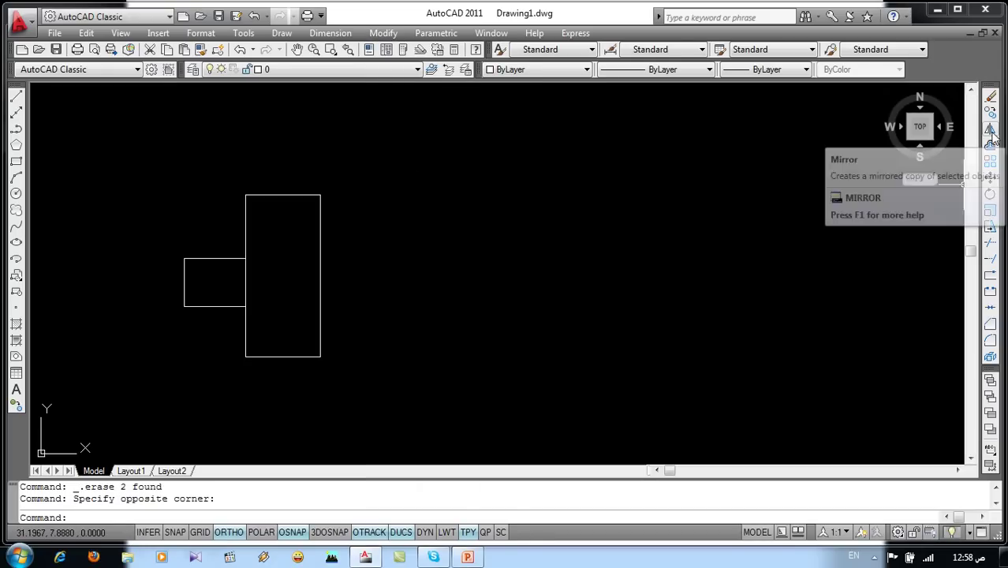
pyautogui.write('mi')
pyautogui.press('Return')
pyautogui.click(407, 194)
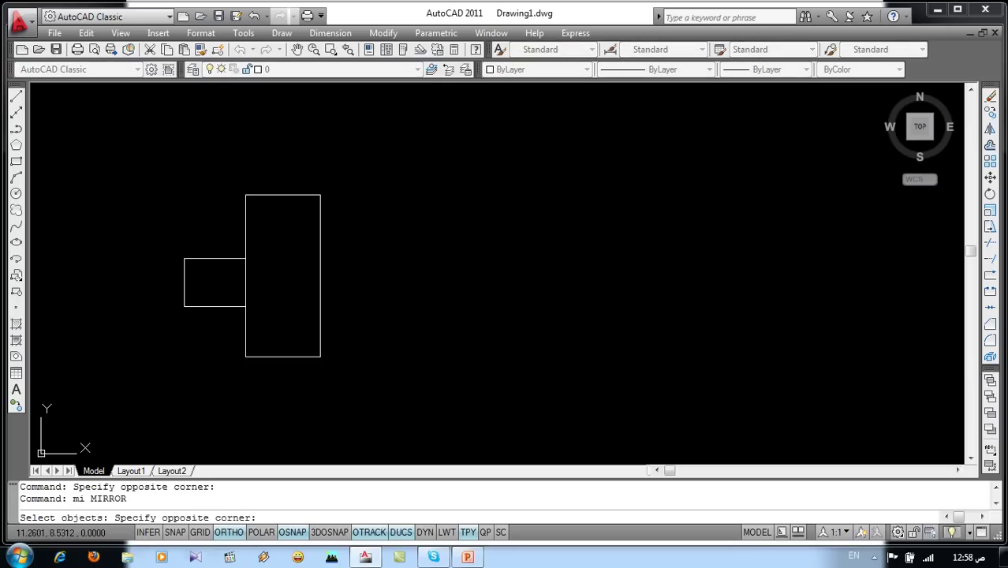
pyautogui.click(159, 424)
pyautogui.press('Return')
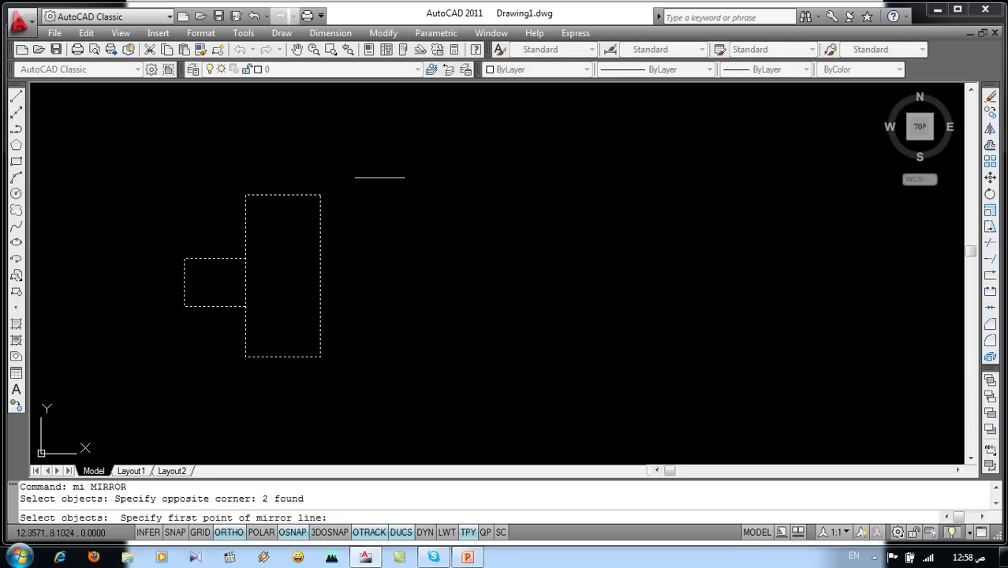
pyautogui.click(423, 163)
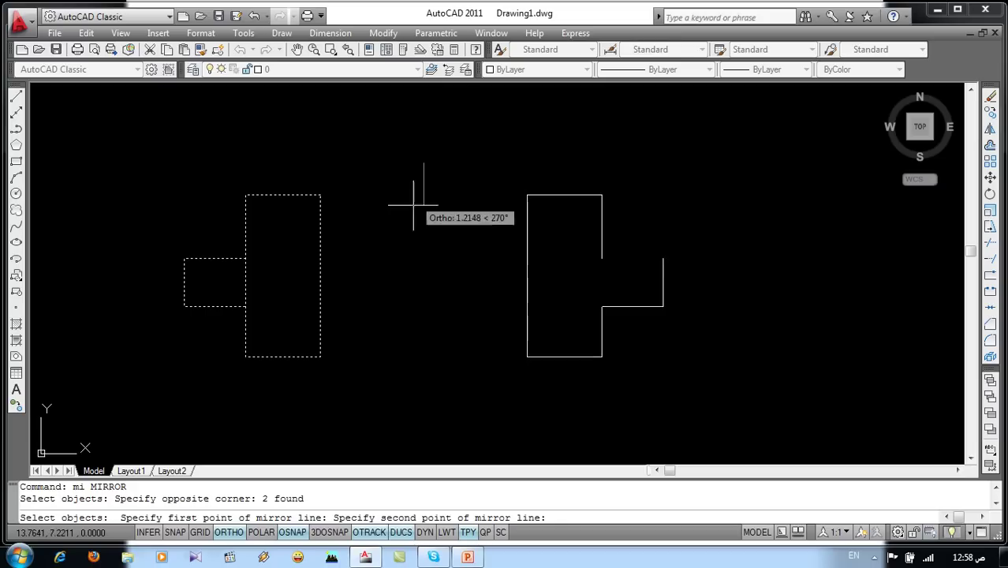
pyautogui.click(421, 402)
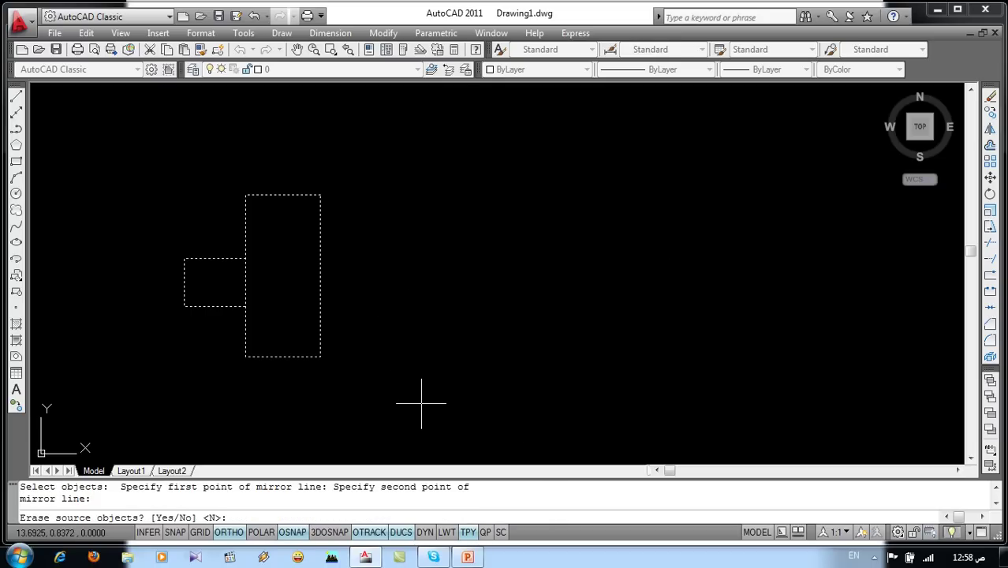
pyautogui.press('Return')
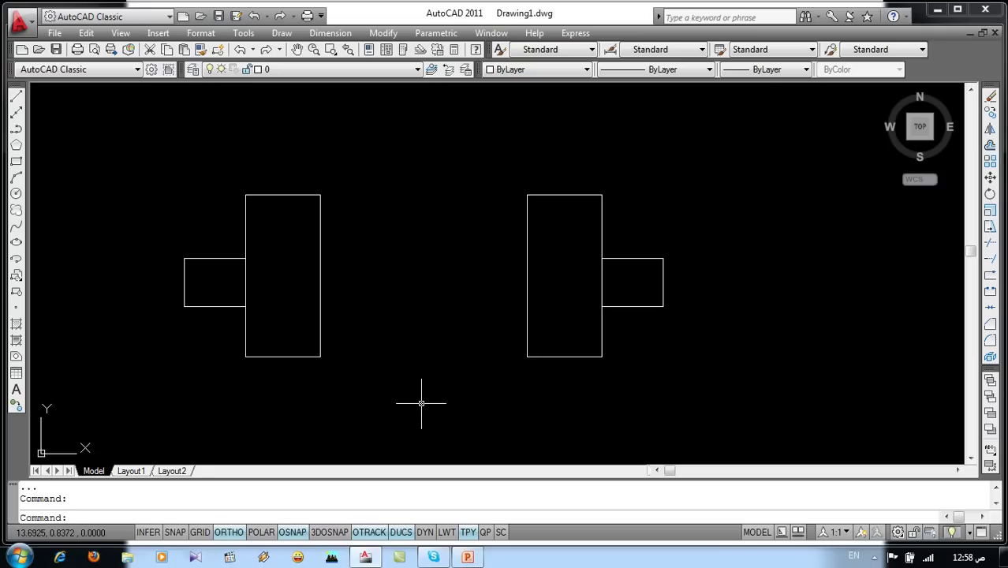
# - Erase the mirrored copy and draw a vertical line right of the shape
pyautogui.click(692, 194)
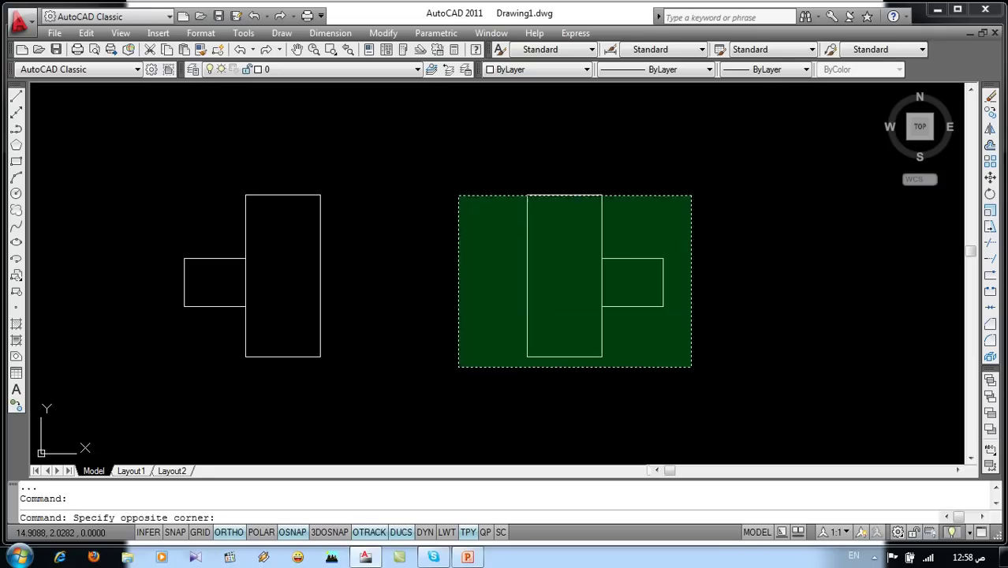
pyautogui.click(459, 366)
pyautogui.press('Delete')
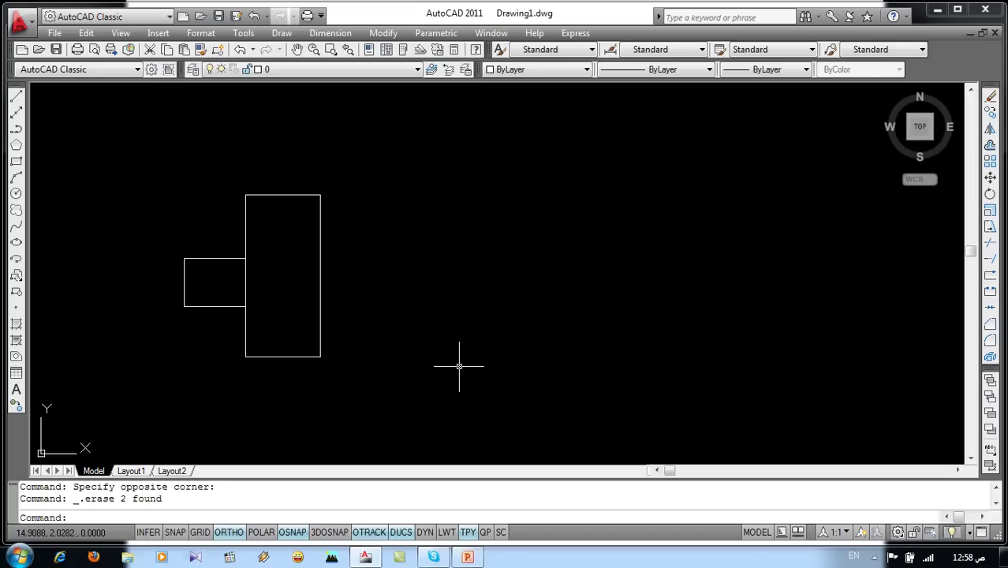
pyautogui.write('l')
pyautogui.press('Return')
pyautogui.click(405, 168)
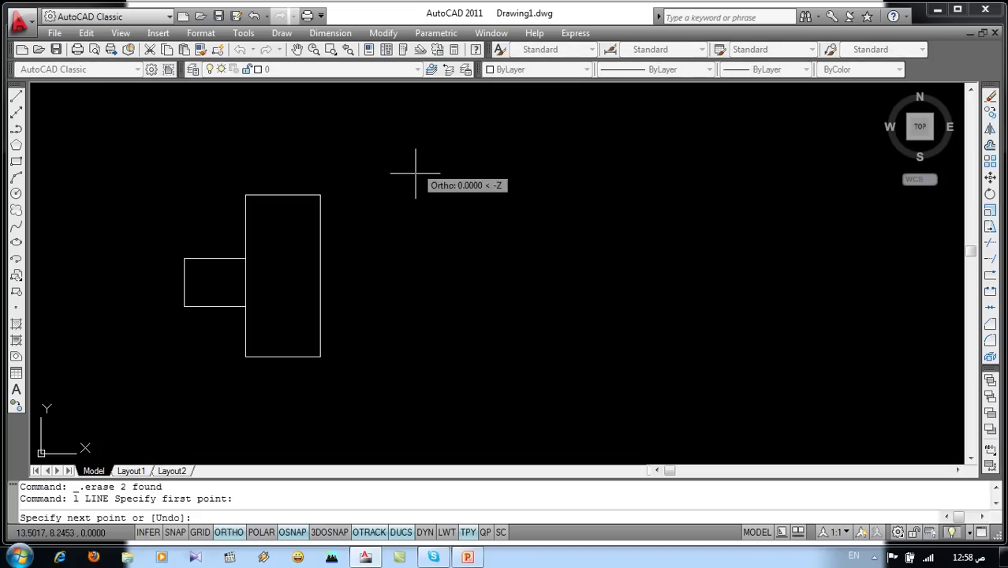
pyautogui.click(402, 395)
pyautogui.press('Return')
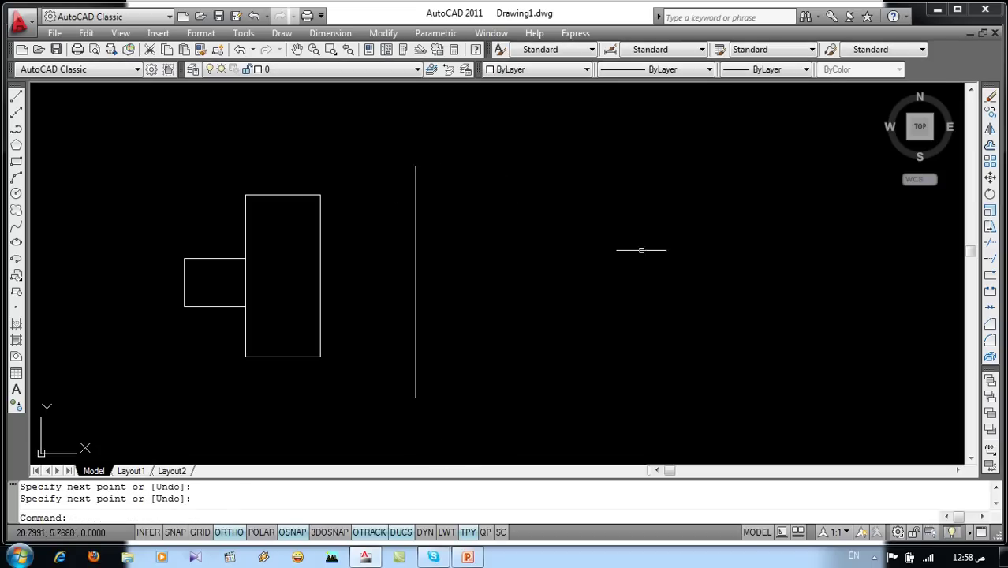
# - Mirror both rectangles across the vertical line, keeping the originals
pyautogui.click(989, 128)
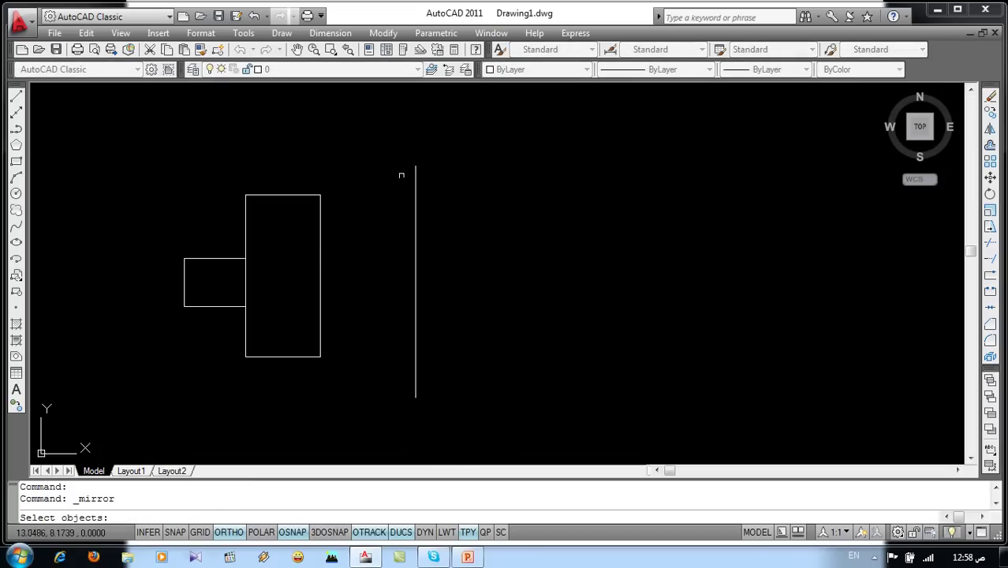
pyautogui.click(349, 166)
pyautogui.click(141, 415)
pyautogui.press('Return')
pyautogui.click(413, 164)
pyautogui.click(415, 397)
pyautogui.press('Return')
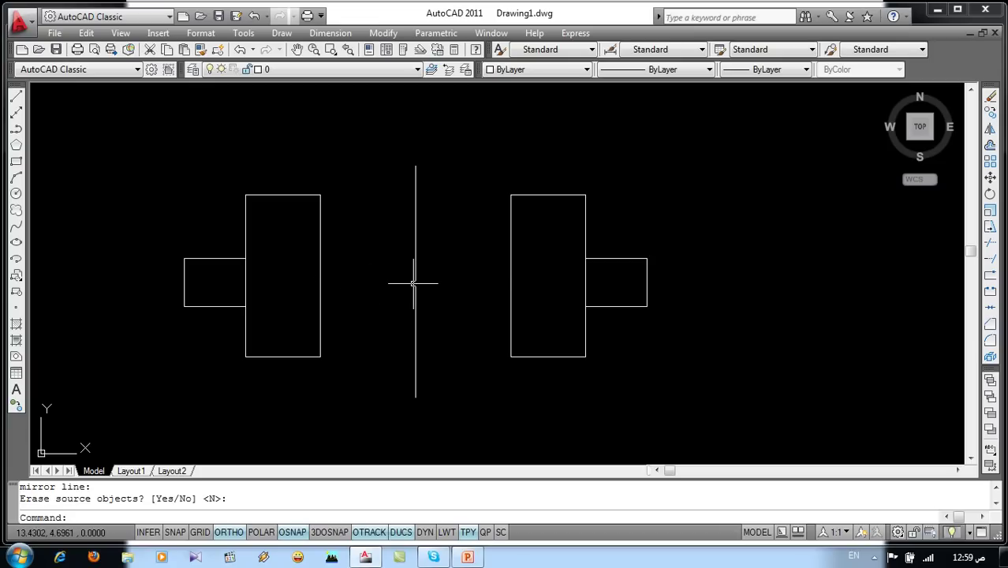
# - Erase the mirror line and the mirrored copy
pyautogui.click(678, 184)
pyautogui.click(375, 410)
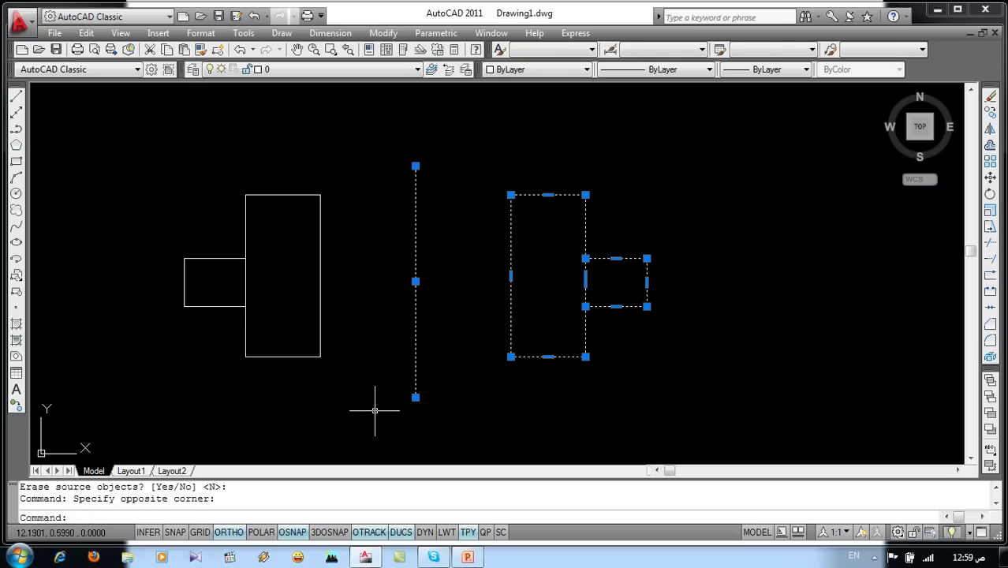
pyautogui.press('Delete')
pyautogui.write('mi')
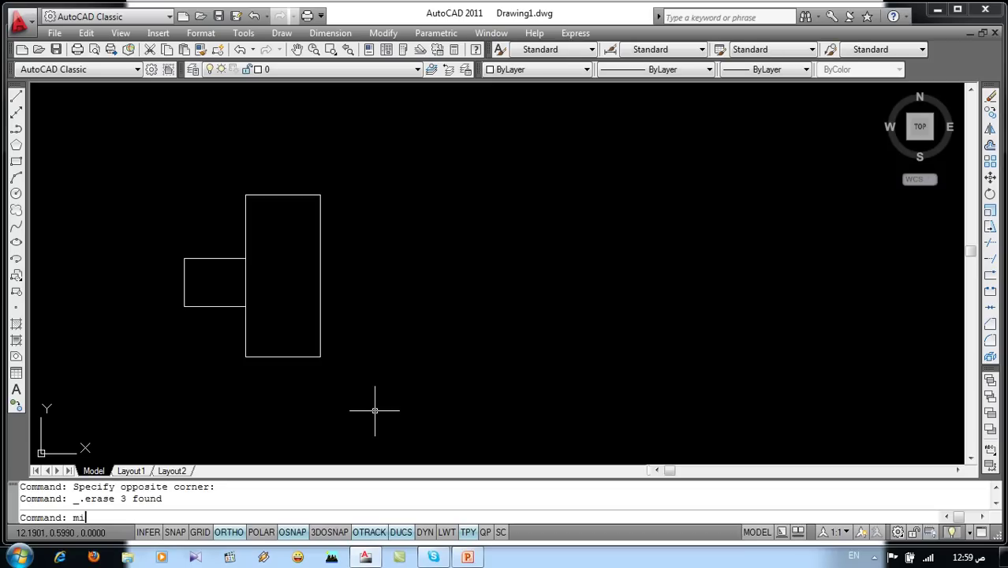
# - Mirror both rectangles across the tall rectangle's right edge, keeping the originals
pyautogui.press('Return')
pyautogui.click(355, 180)
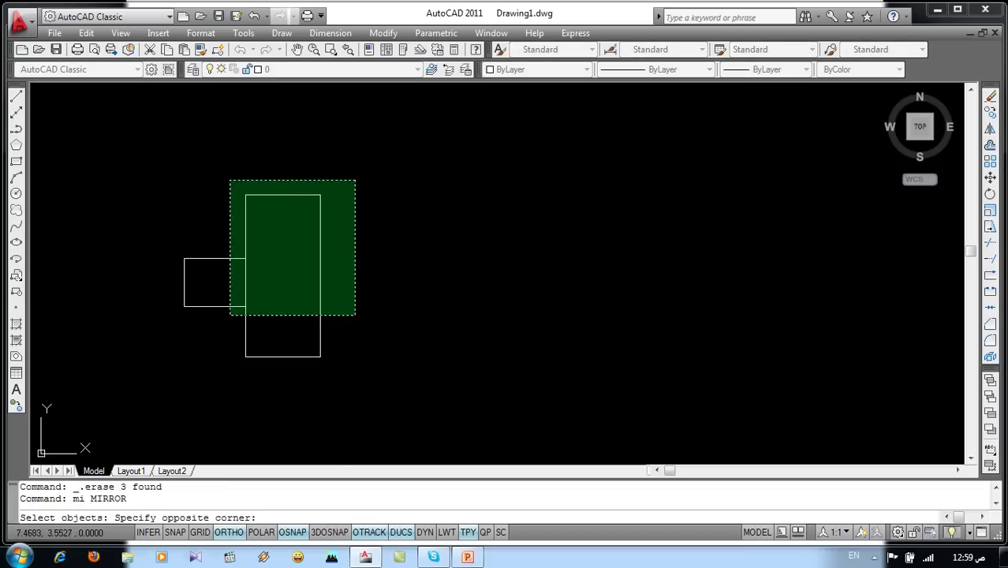
pyautogui.click(162, 394)
pyautogui.press('Return')
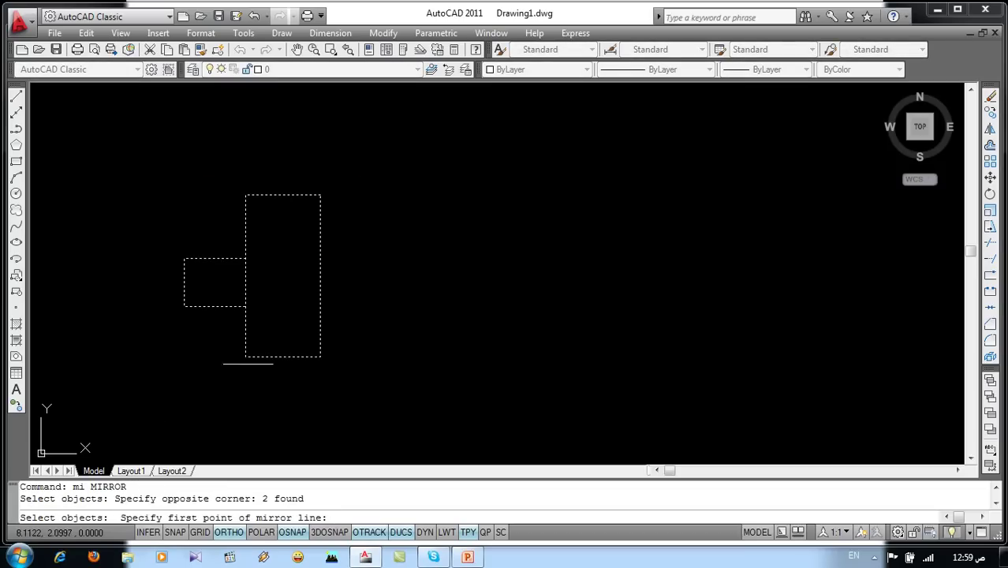
pyautogui.click(319, 356)
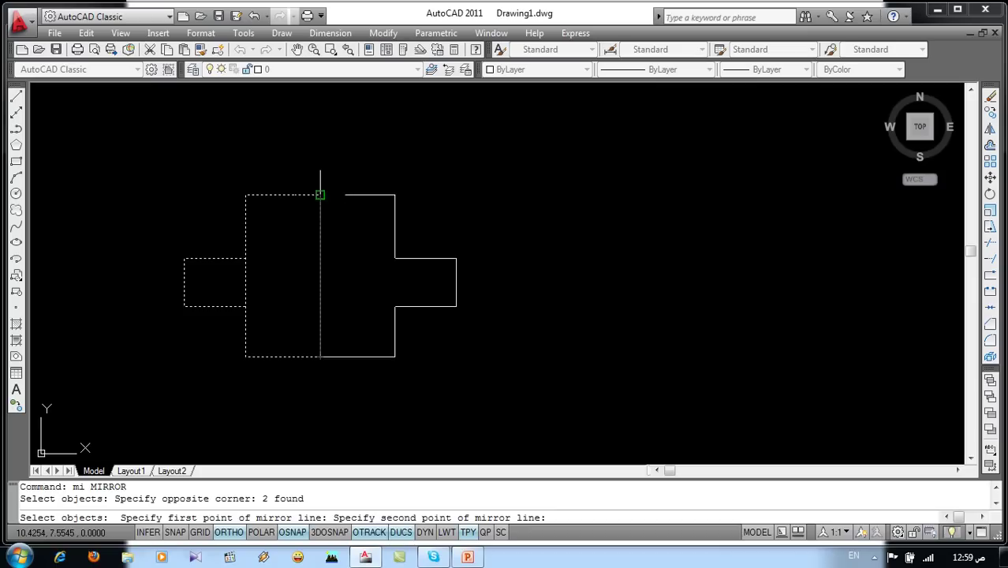
pyautogui.click(321, 196)
pyautogui.press('Return')
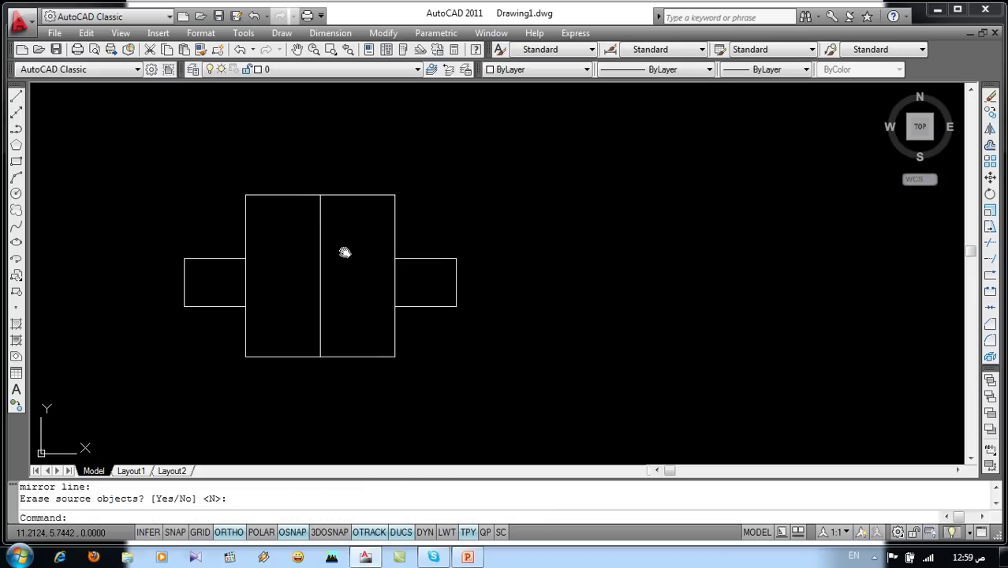
pyautogui.moveTo(344, 250); pyautogui.dragTo(452, 216, button='middle')
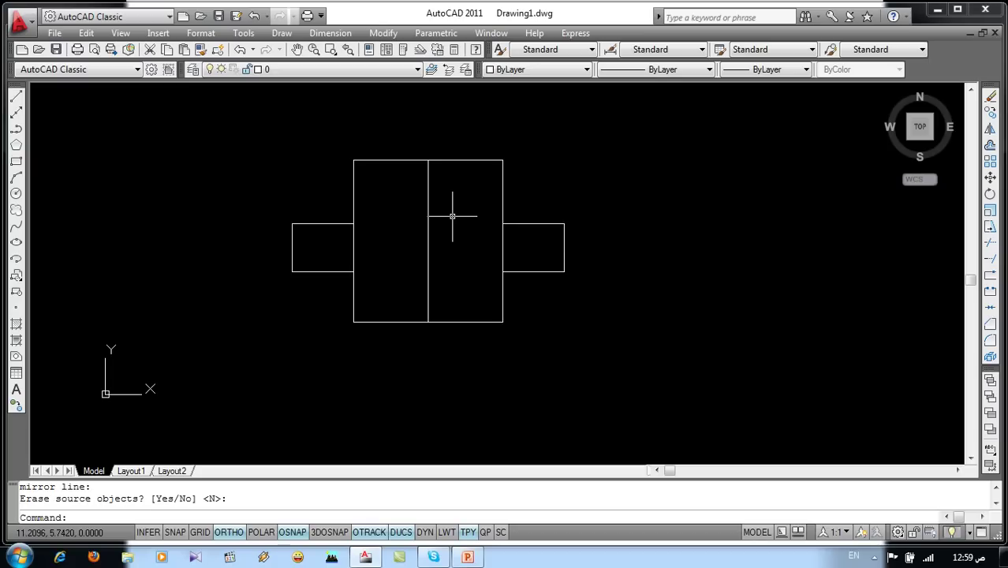
# - Erase every object in the drawing and bring up the command-list slide
pyautogui.click(616, 134)
pyautogui.click(266, 383)
pyautogui.press('Delete')
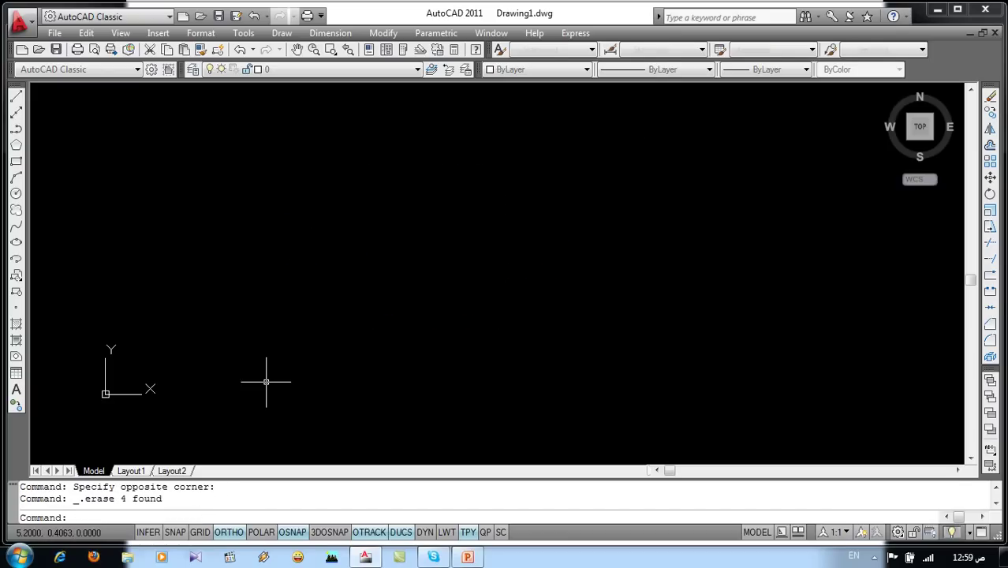
pyautogui.click(466, 560)
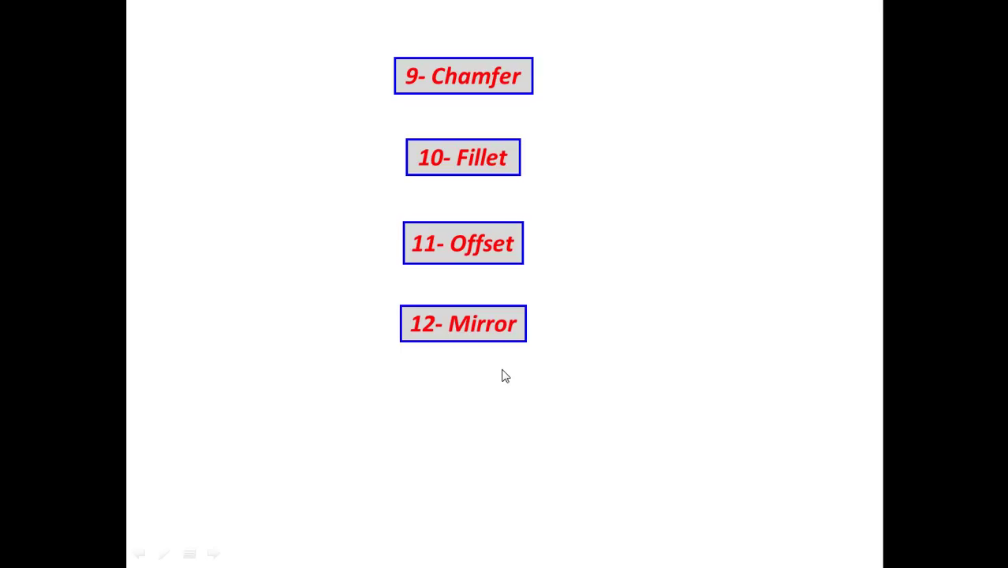
# - On the balcony, window and door slide, red-ink circle the window's right panes and frame dimension
pyautogui.click(504, 375)
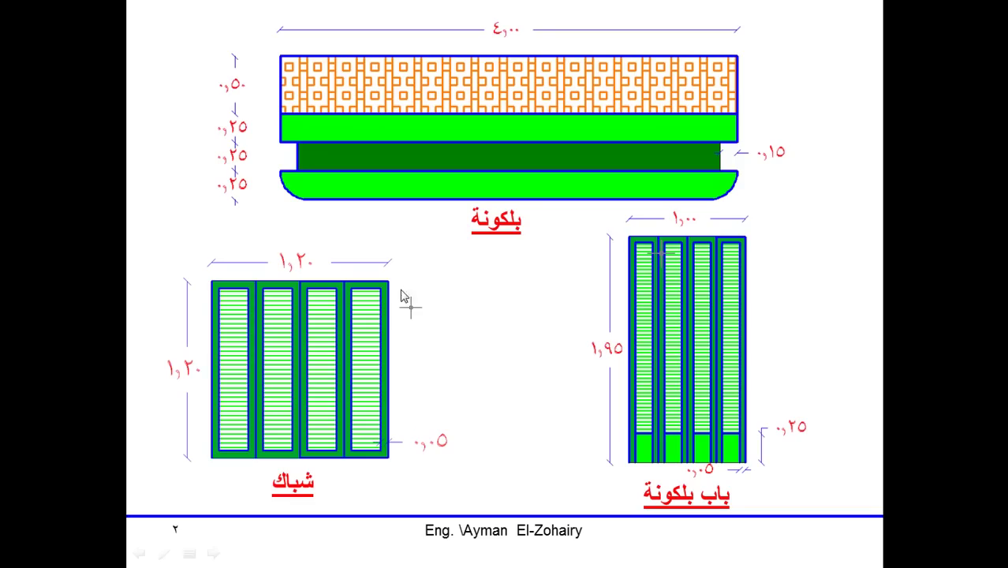
pyautogui.rightClick(460, 310)
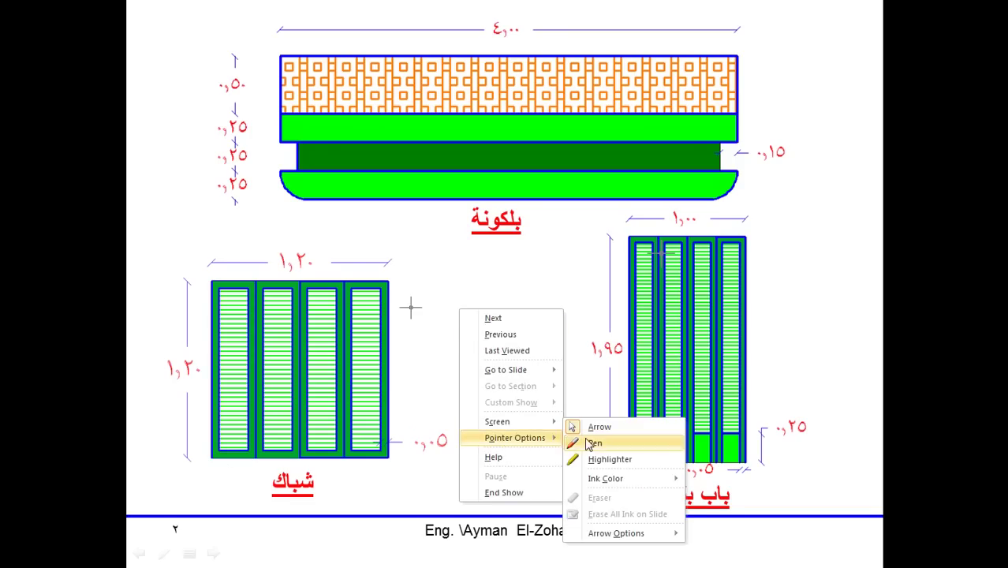
pyautogui.press('Escape')
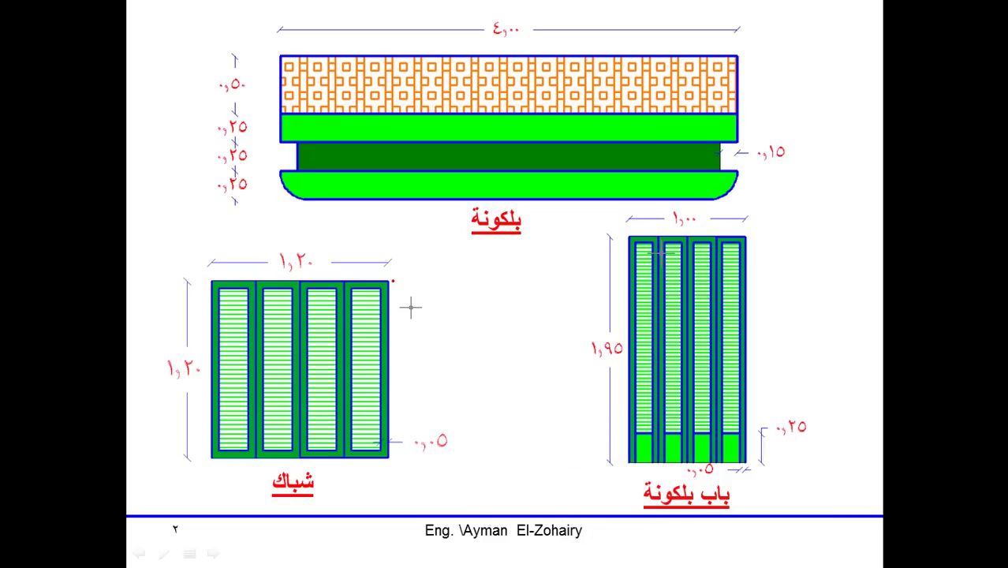
pyautogui.moveTo(347, 268)
pyautogui.mouseDown()
pyautogui.moveTo(308, 347)
pyautogui.moveTo(328, 435)
pyautogui.moveTo(374, 471)
pyautogui.moveTo(417, 399)
pyautogui.moveTo(404, 296)
pyautogui.mouseUp()
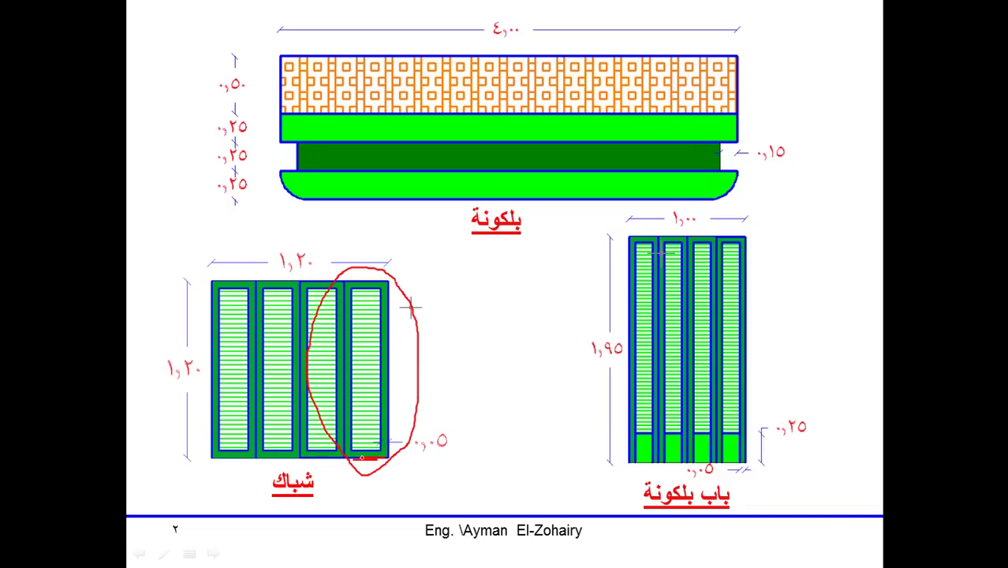
pyautogui.moveTo(388, 416); pyautogui.dragTo(389, 341)
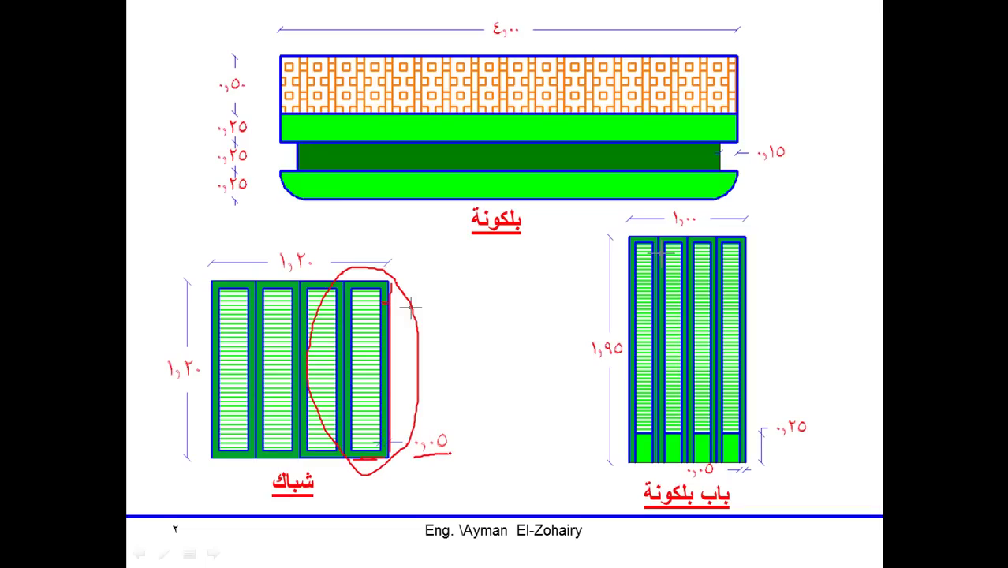
pyautogui.hotkey('alt', 'Tab')
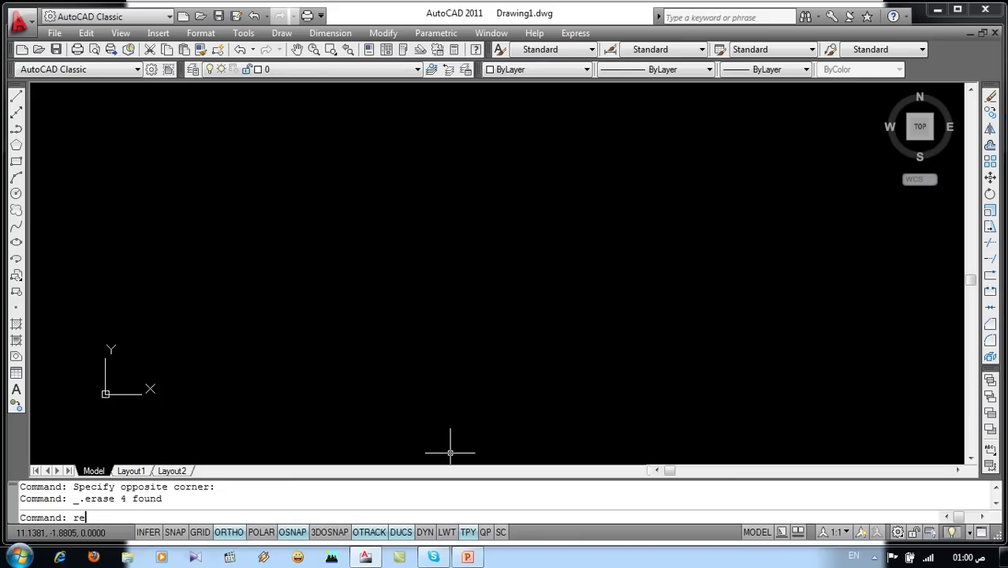
# - Draw a 0.3 by 1.2 rectangle and centre it in the view
pyautogui.press('Return')
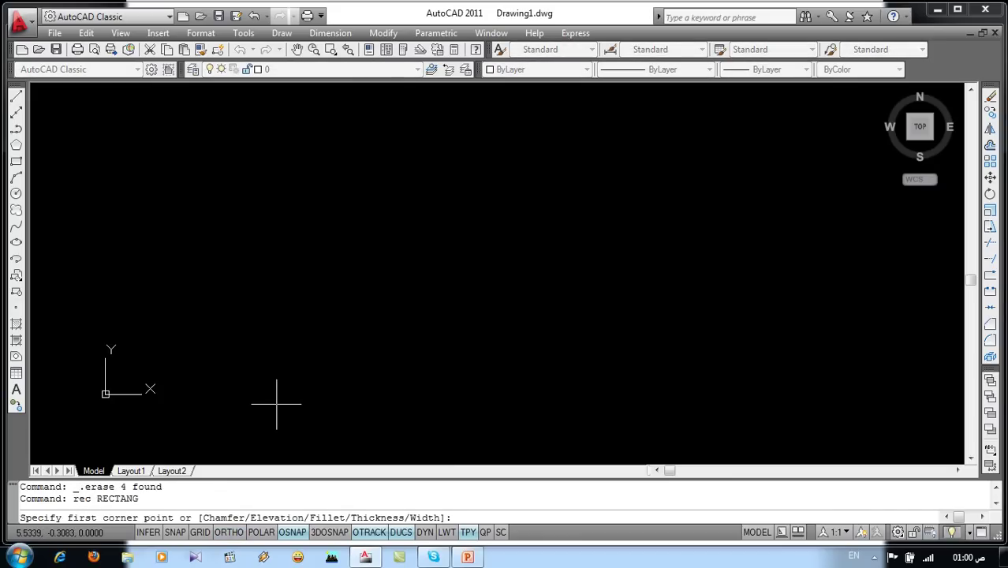
pyautogui.click(277, 403)
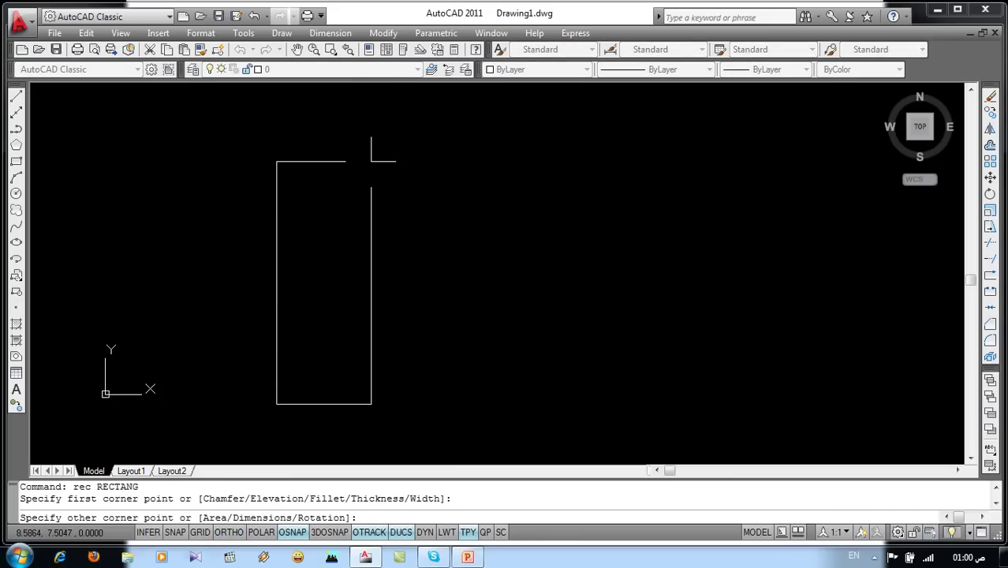
pyautogui.write('@')
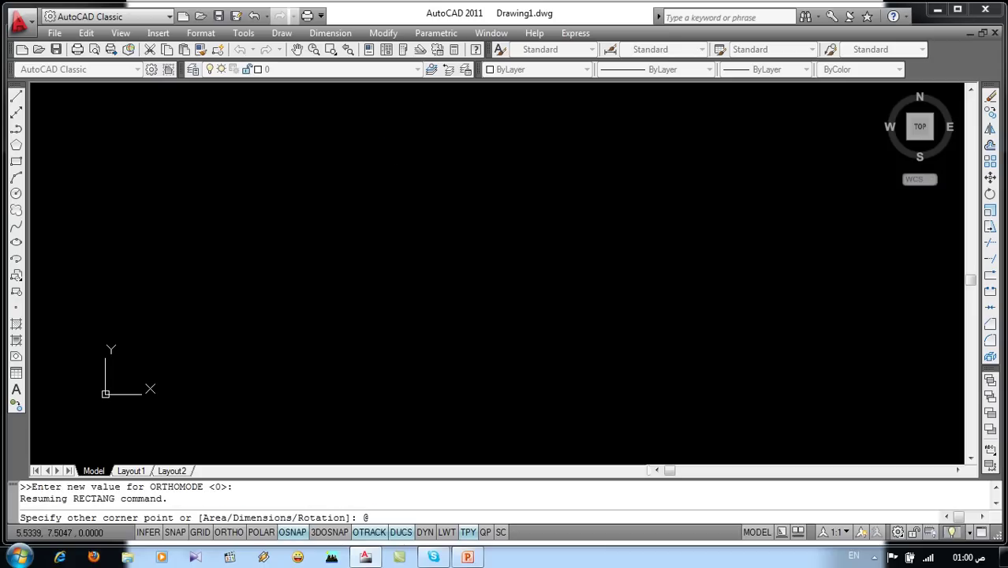
pyautogui.write('.')
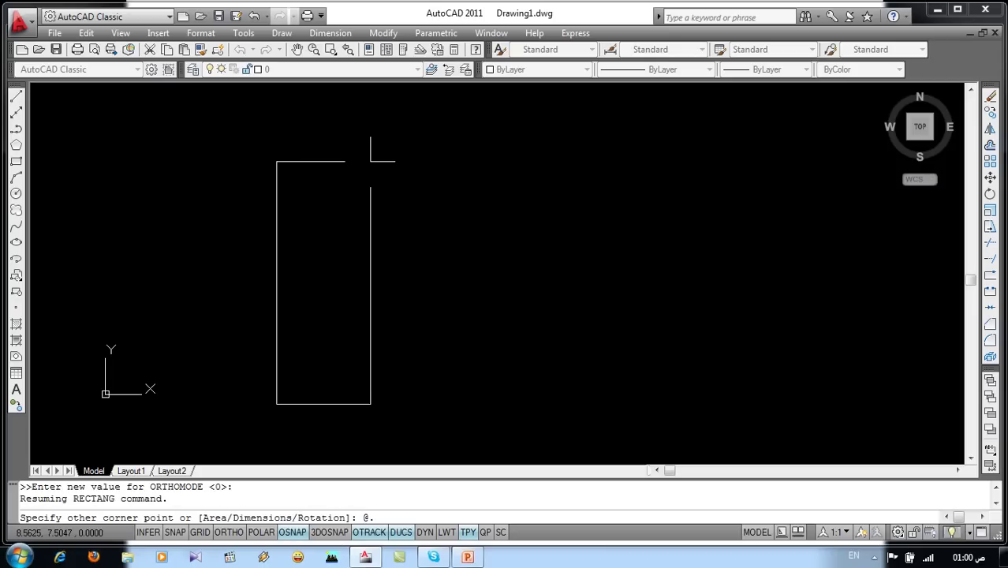
pyautogui.write('3,1.2')
pyautogui.press('Return')
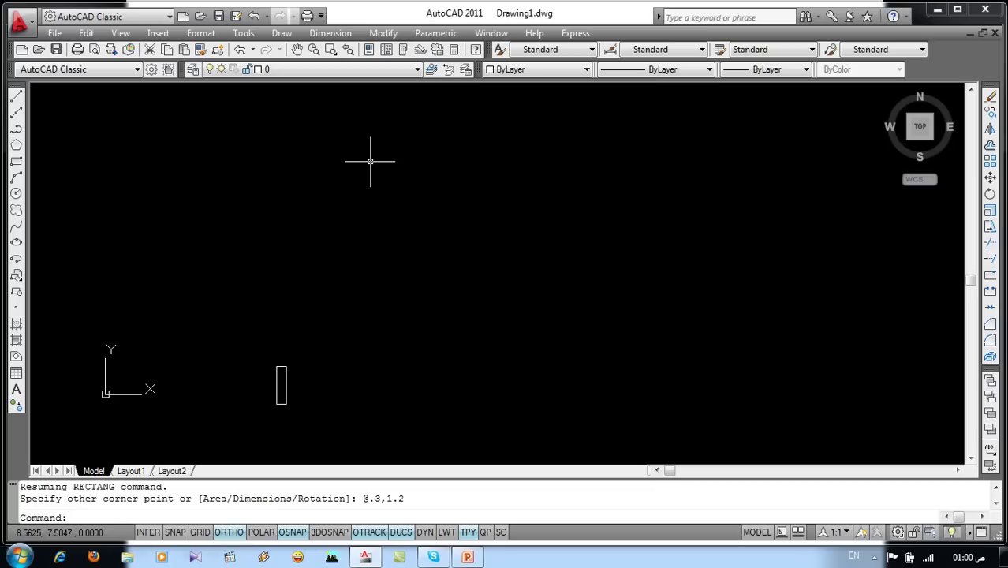
pyautogui.scroll(2, 264, 412)
pyautogui.scroll(4, 265, 411)
pyautogui.moveTo(337, 321); pyautogui.dragTo(380, 374, button='middle')
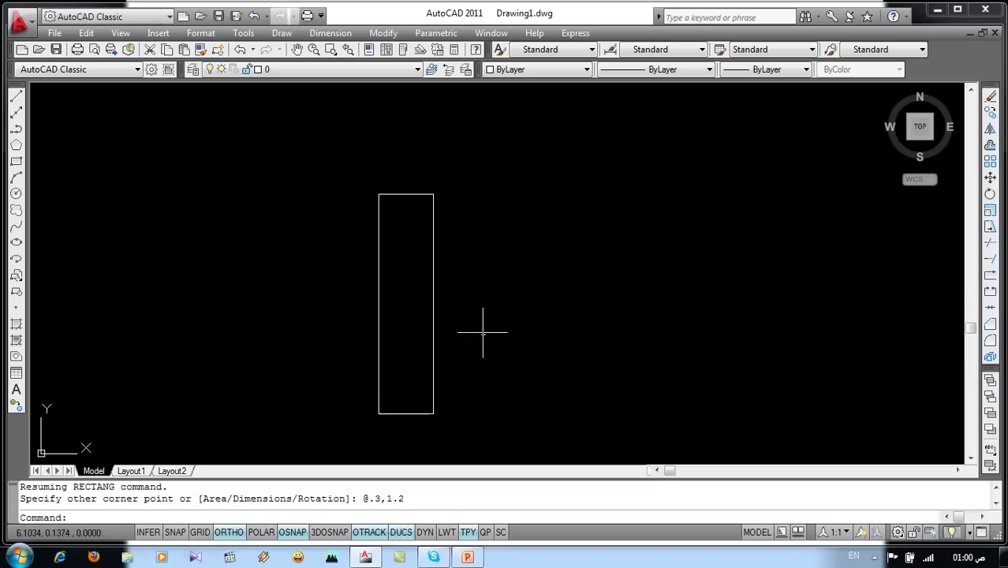
pyautogui.moveTo(506, 368); pyautogui.dragTo(509, 338, button='middle')
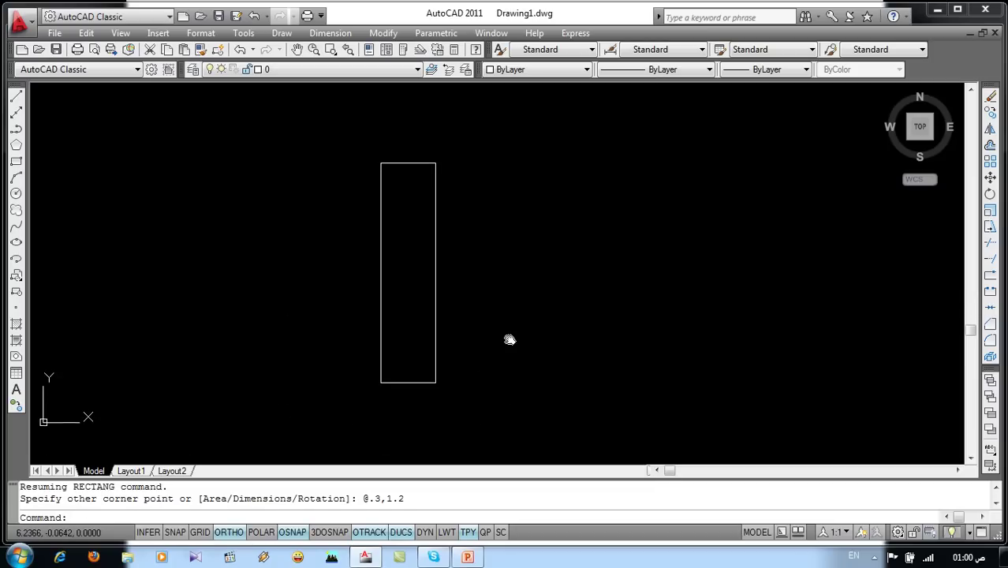
# - Offset the rectangle 0.05 inward to create an inner outline
pyautogui.click(990, 145)
pyautogui.write('.05')
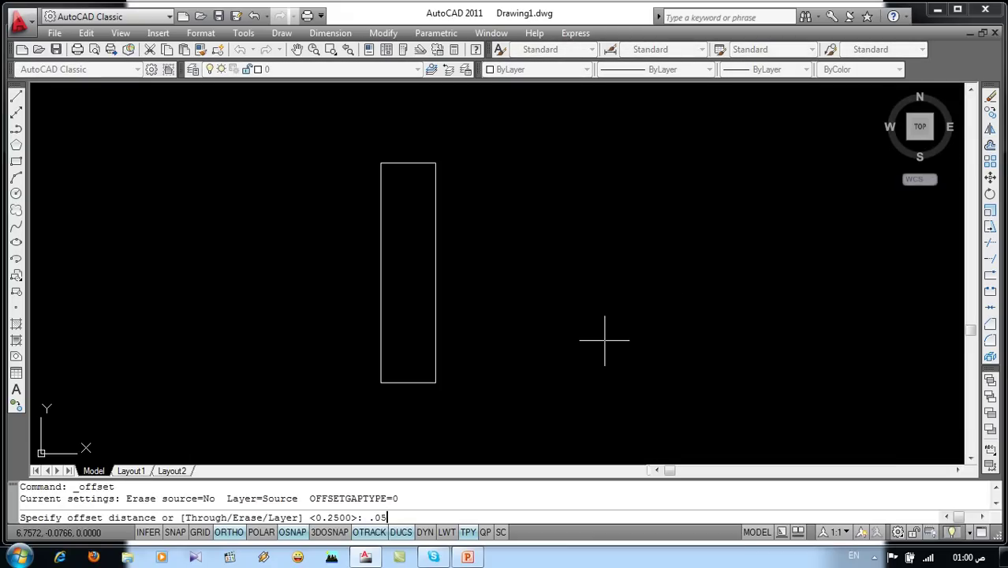
pyautogui.press('Return')
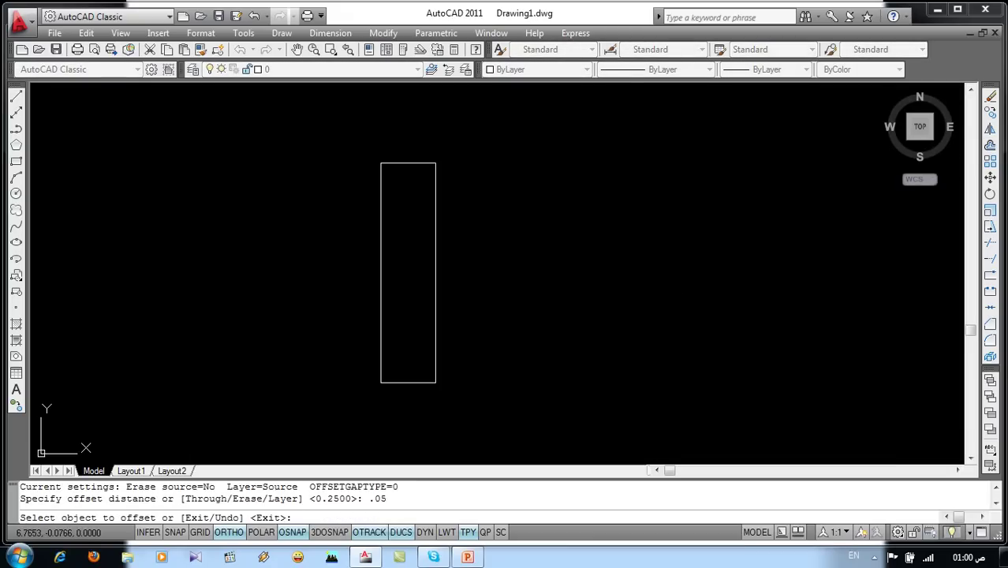
pyautogui.click(439, 289)
pyautogui.click(421, 289)
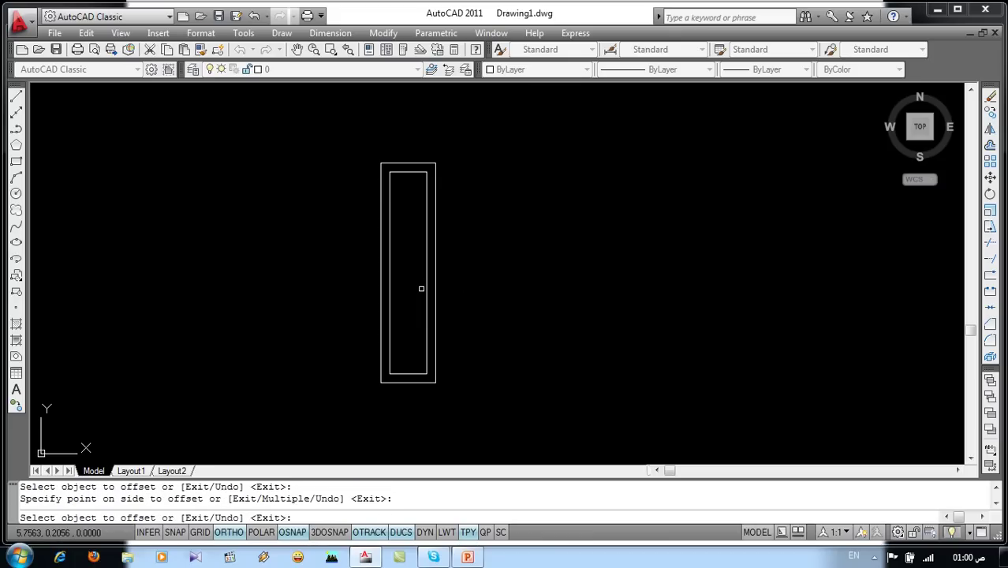
pyautogui.press('Escape')
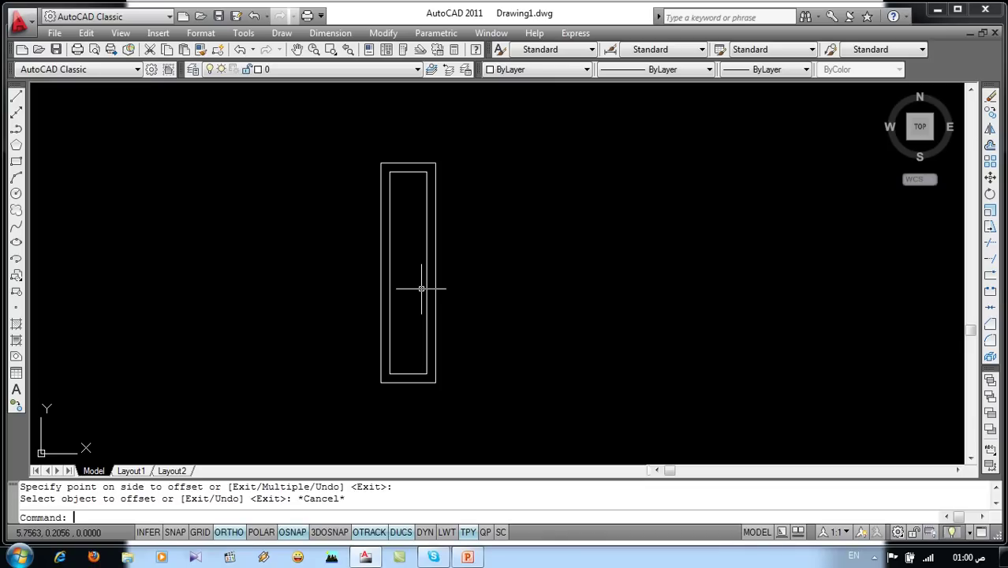
pyautogui.write('h')
# - Fill the band between the two rectangles with a SOLID hatch in colour 86
pyautogui.press('Return')
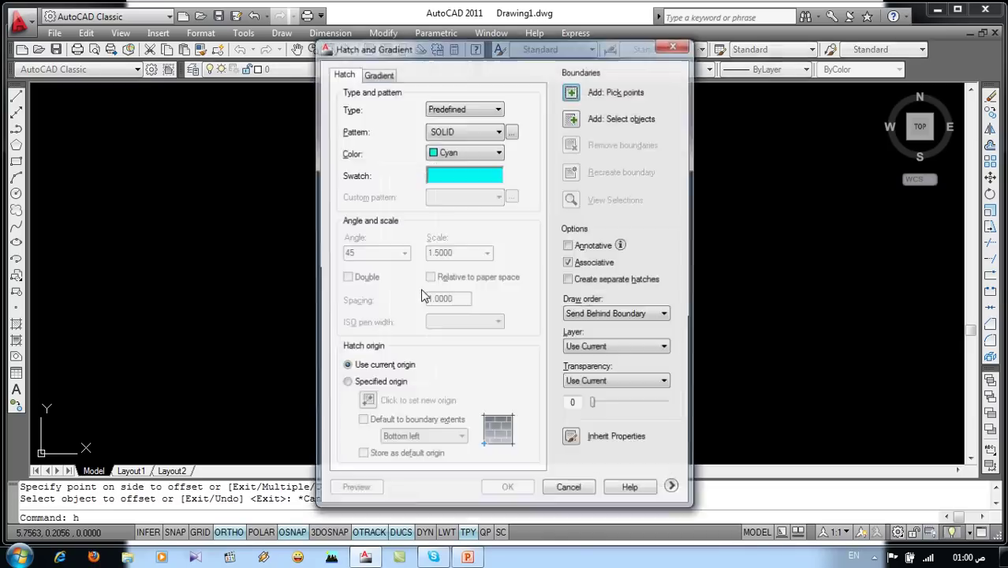
pyautogui.click(454, 153)
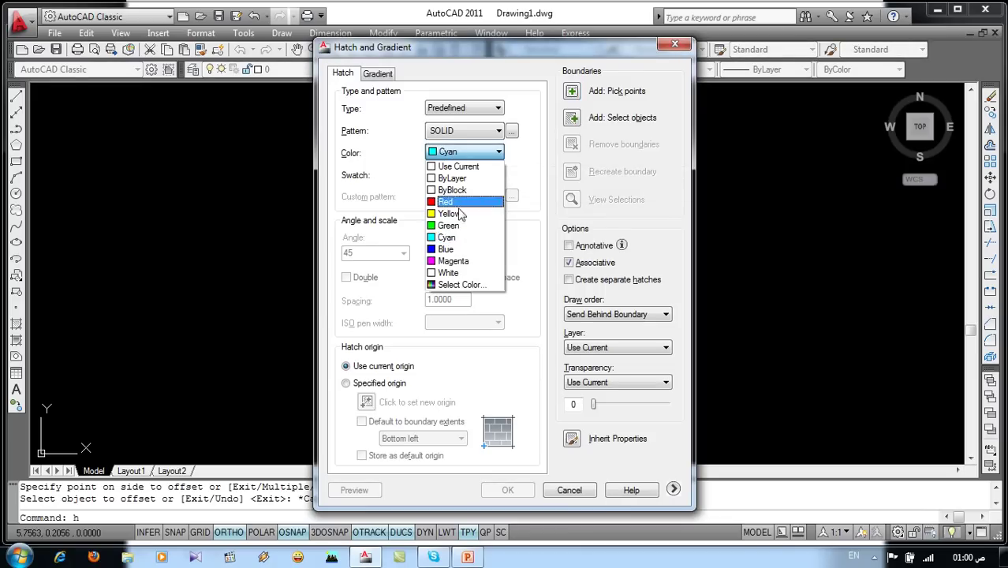
pyautogui.click(459, 284)
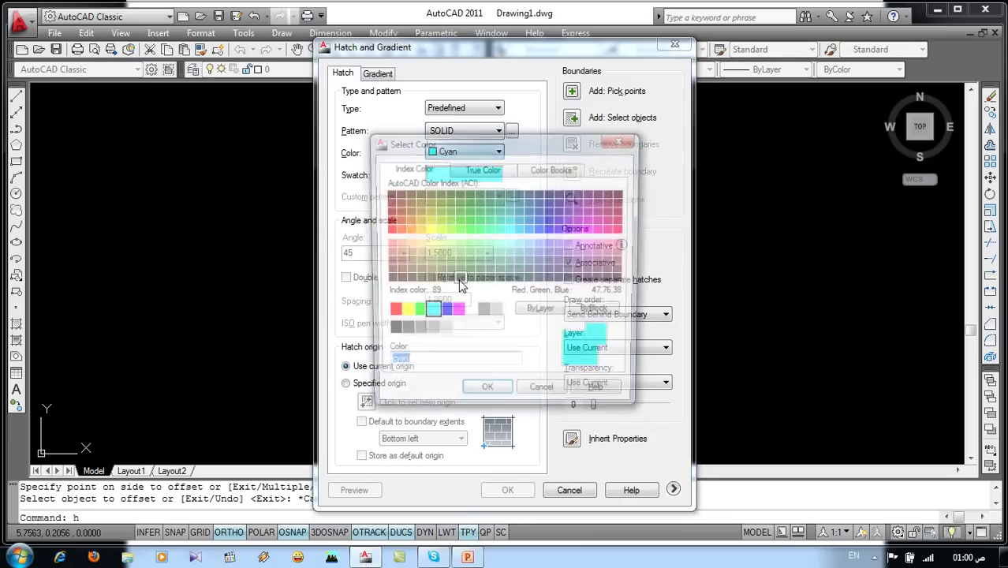
pyautogui.click(458, 203)
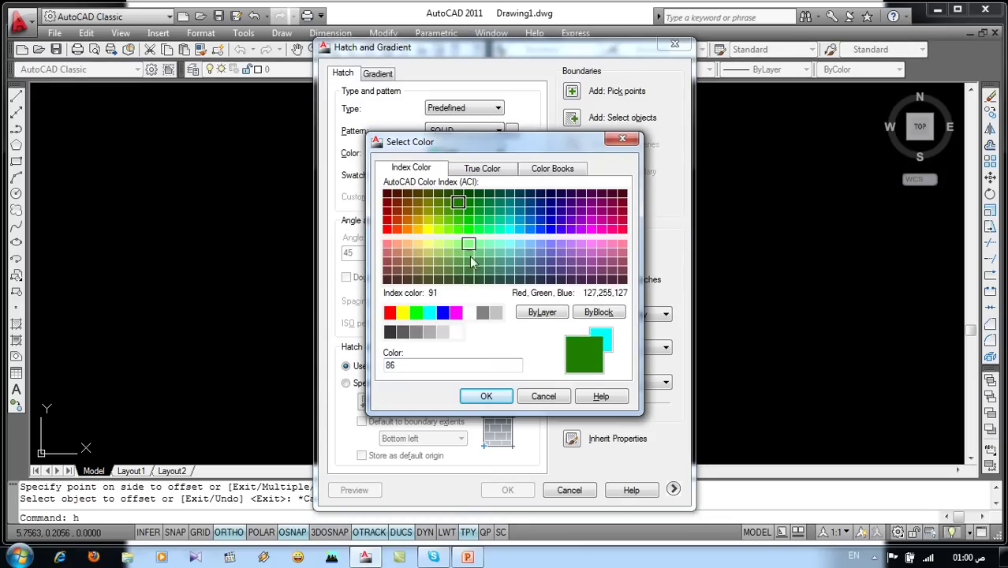
pyautogui.click(500, 394)
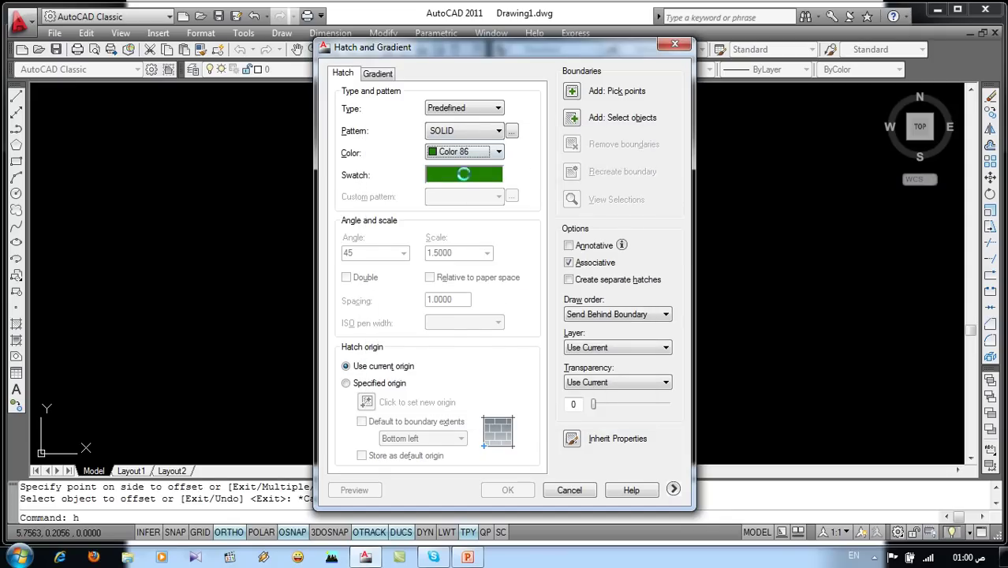
pyautogui.click(465, 175)
pyautogui.click(477, 419)
pyautogui.click(573, 93)
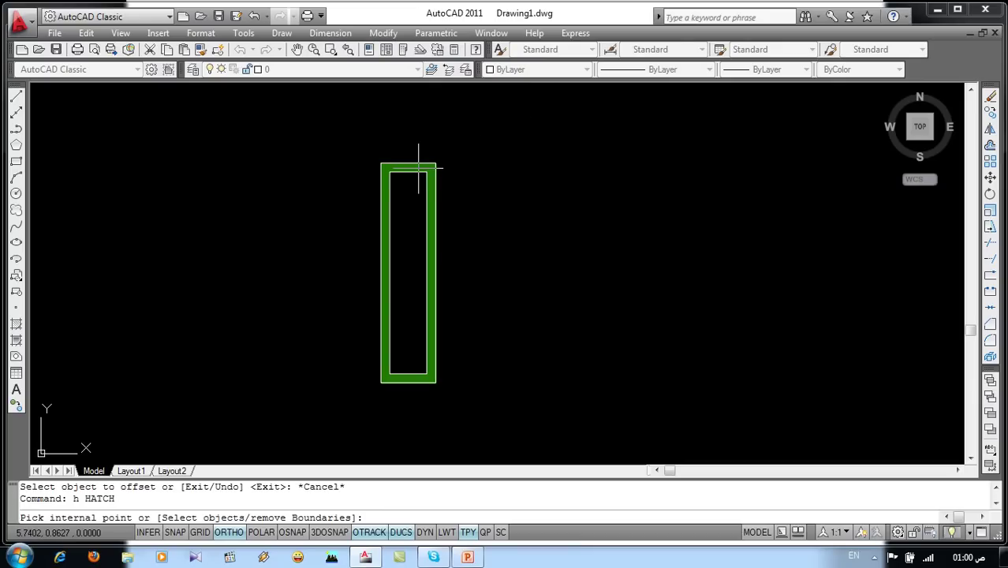
pyautogui.click(418, 167)
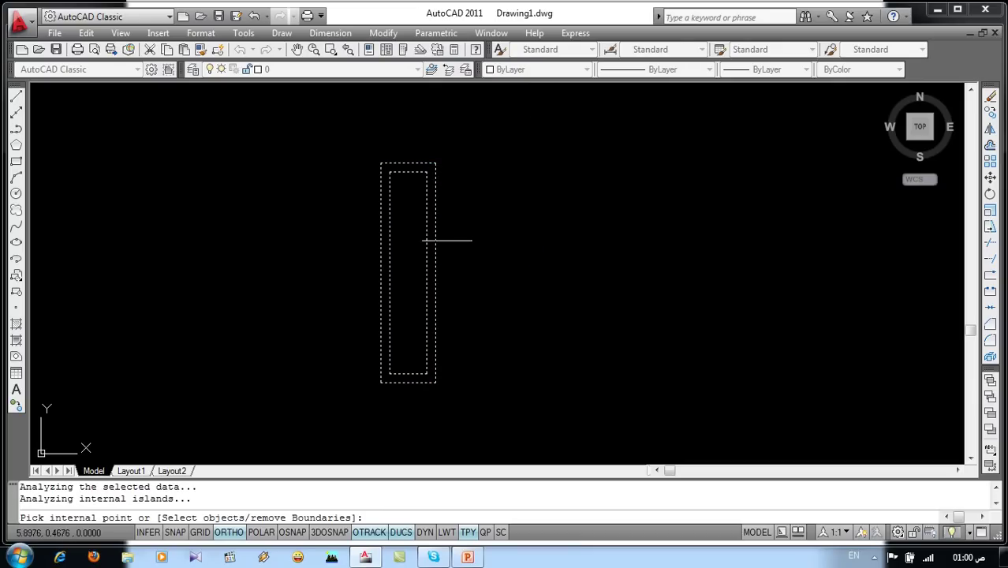
pyautogui.press('Return')
pyautogui.click(508, 489)
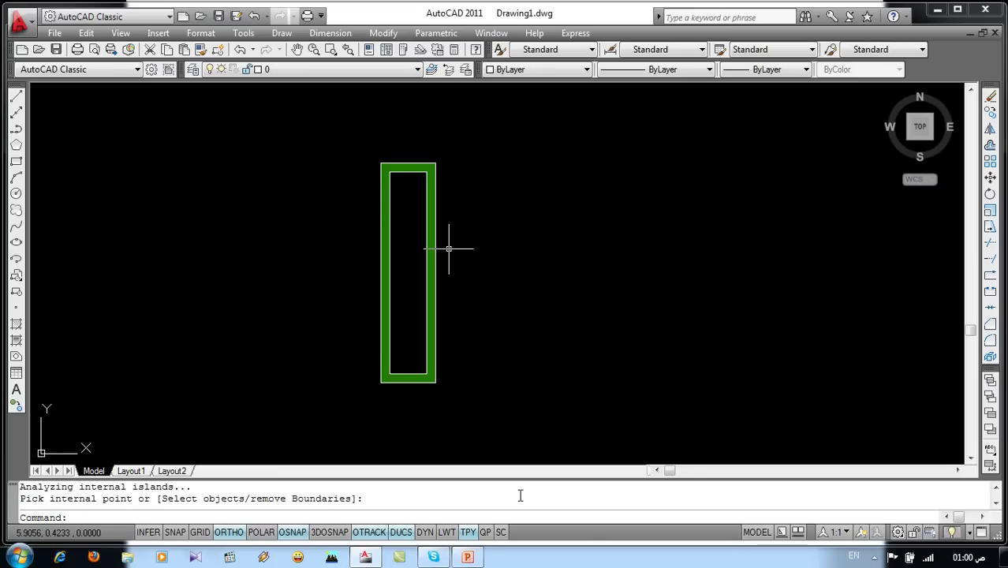
# - Set up a Green ANSI31 hatch with angle 0 and scale 0.25, then start picking its boundary
pyautogui.write('h')
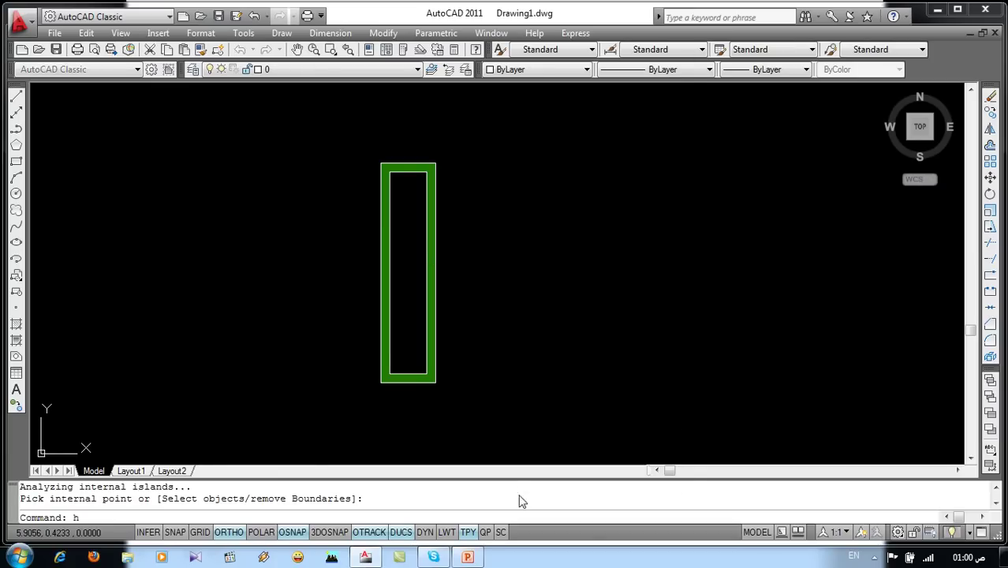
pyautogui.press('Return')
pyautogui.click(479, 154)
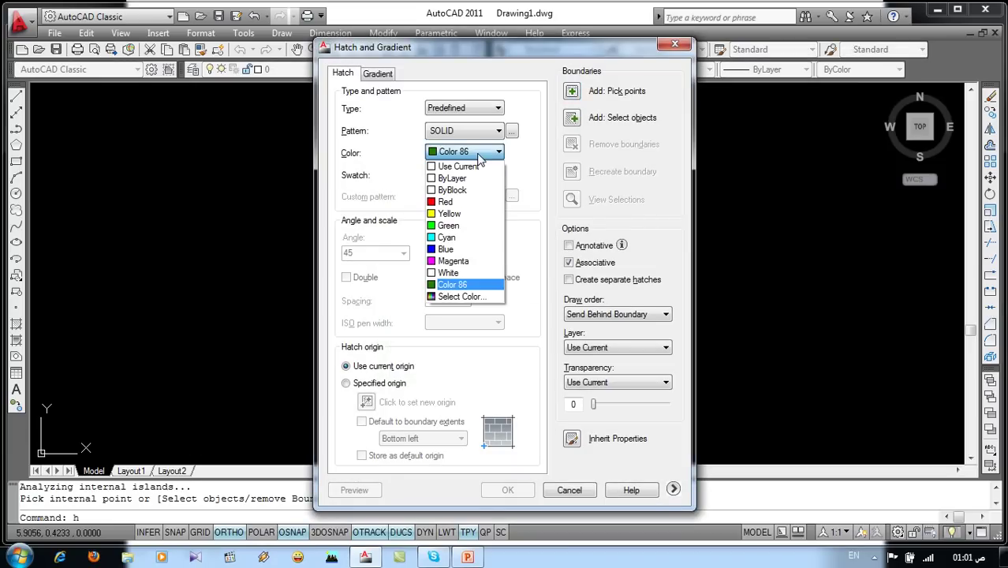
pyautogui.click(462, 227)
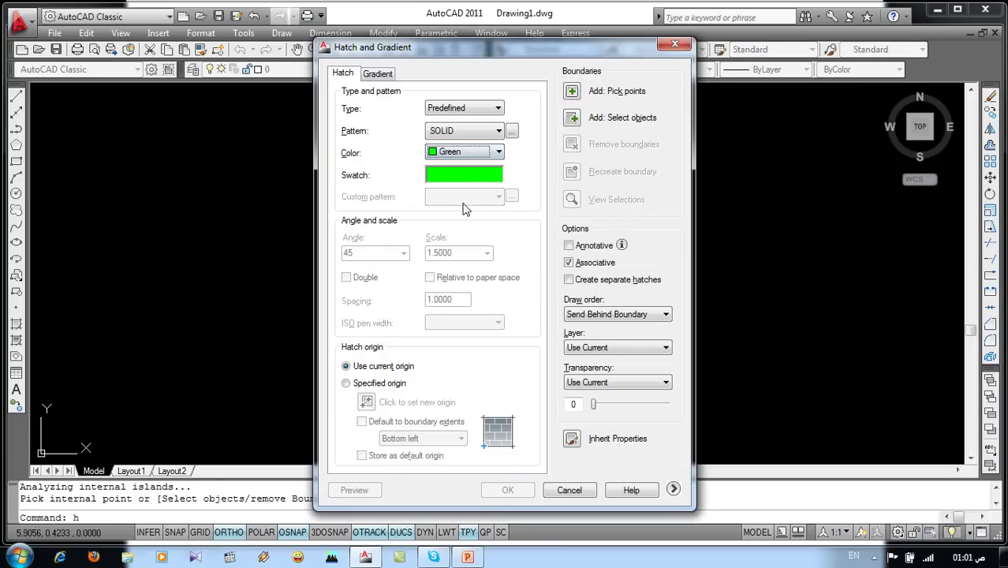
pyautogui.click(472, 176)
pyautogui.click(389, 148)
pyautogui.click(412, 178)
pyautogui.click(480, 426)
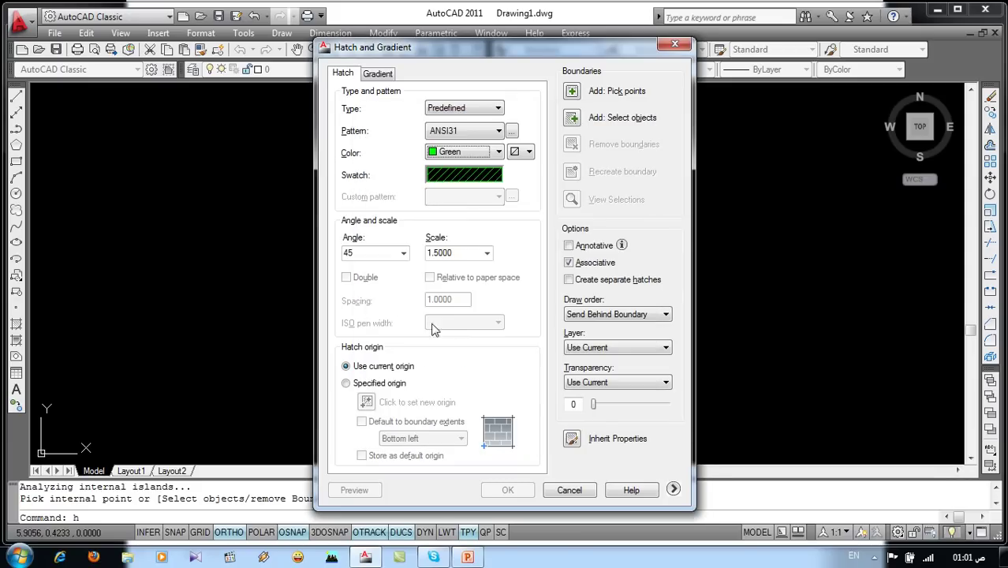
pyautogui.click(403, 252)
pyautogui.click(376, 269)
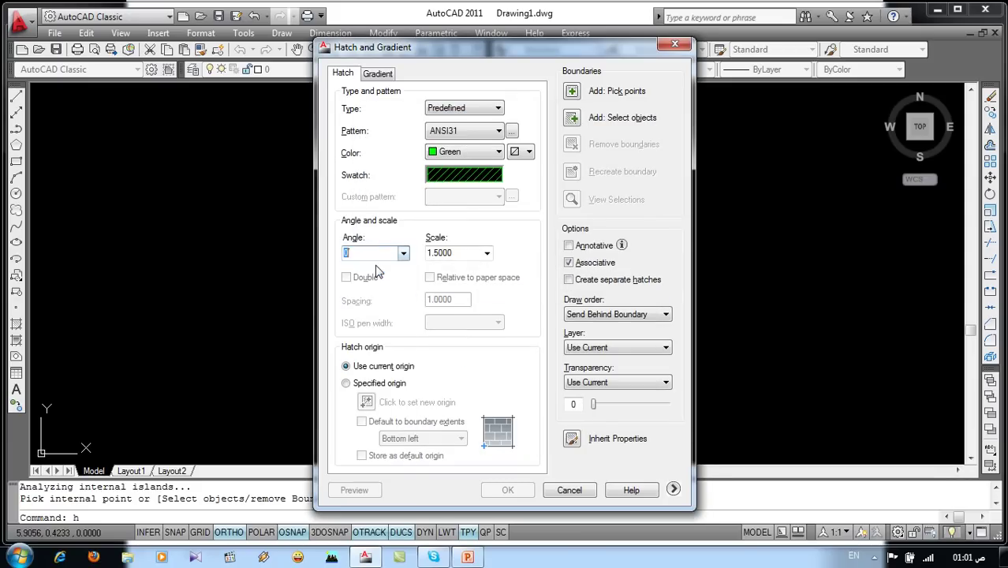
pyautogui.click(487, 254)
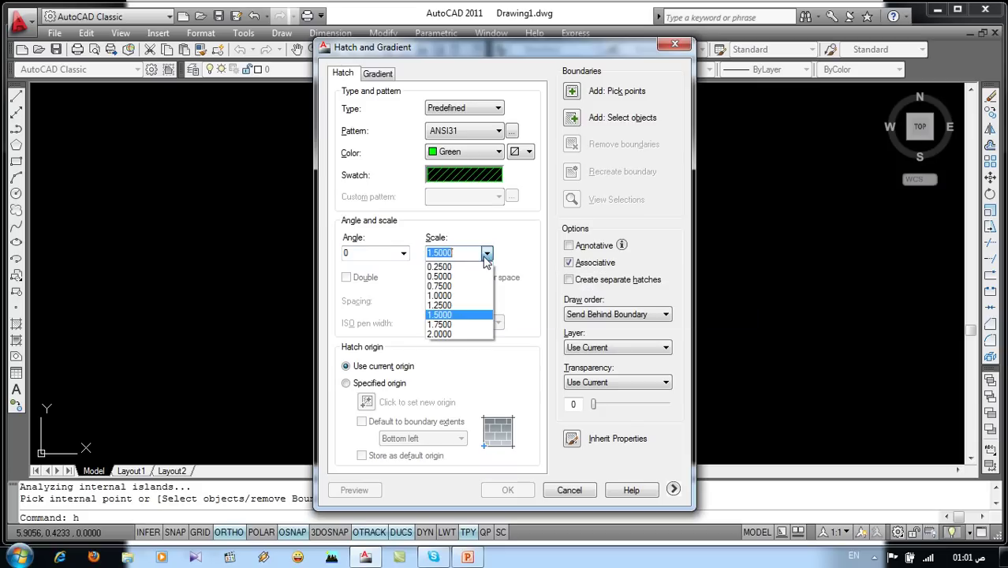
pyautogui.click(472, 268)
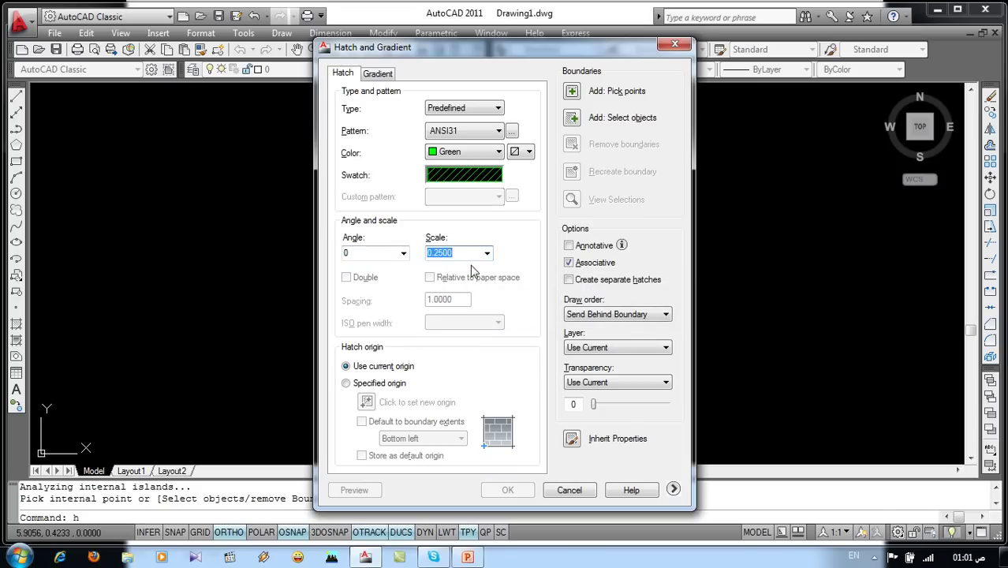
pyautogui.click(571, 92)
# - Pick inside the inner rectangle and preview the hatch at angles 0 and 45
pyautogui.click(417, 272)
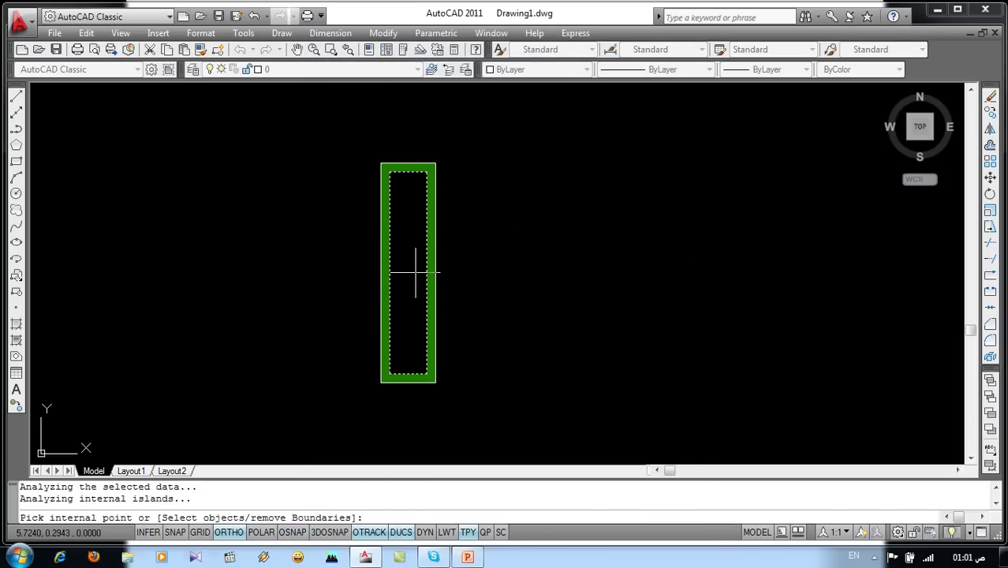
pyautogui.press('Return')
pyautogui.click(354, 490)
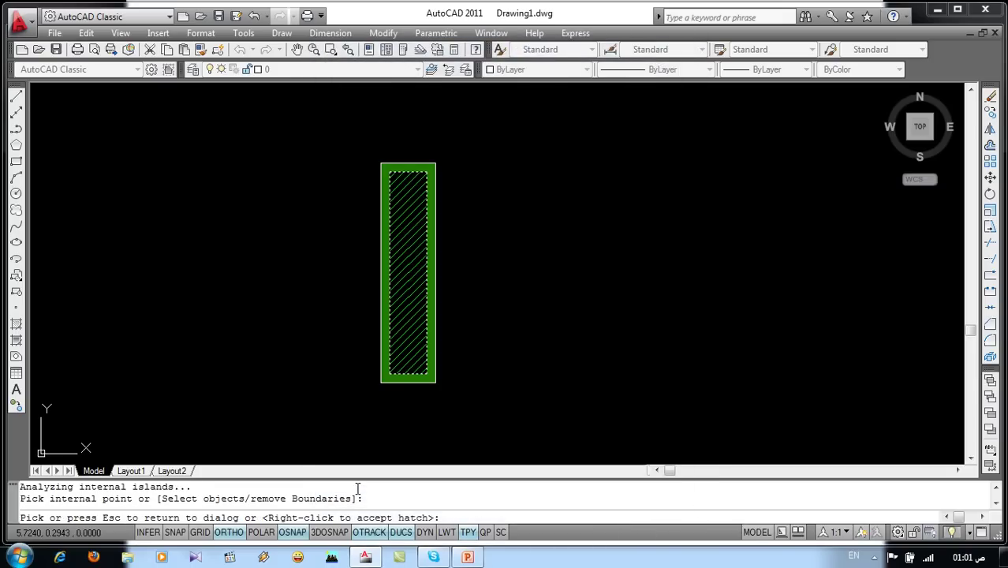
pyautogui.press('Escape')
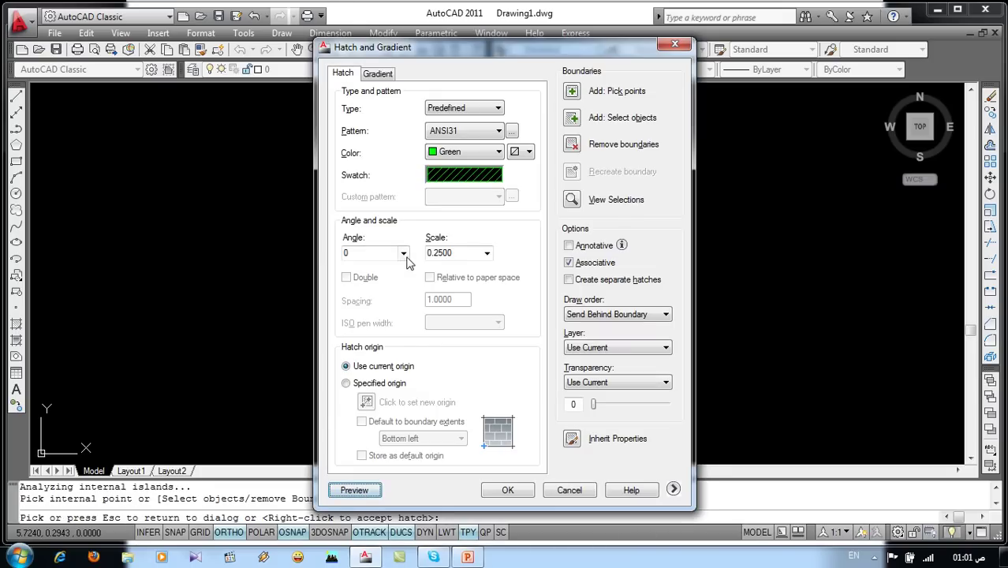
pyautogui.click(403, 252)
pyautogui.click(363, 295)
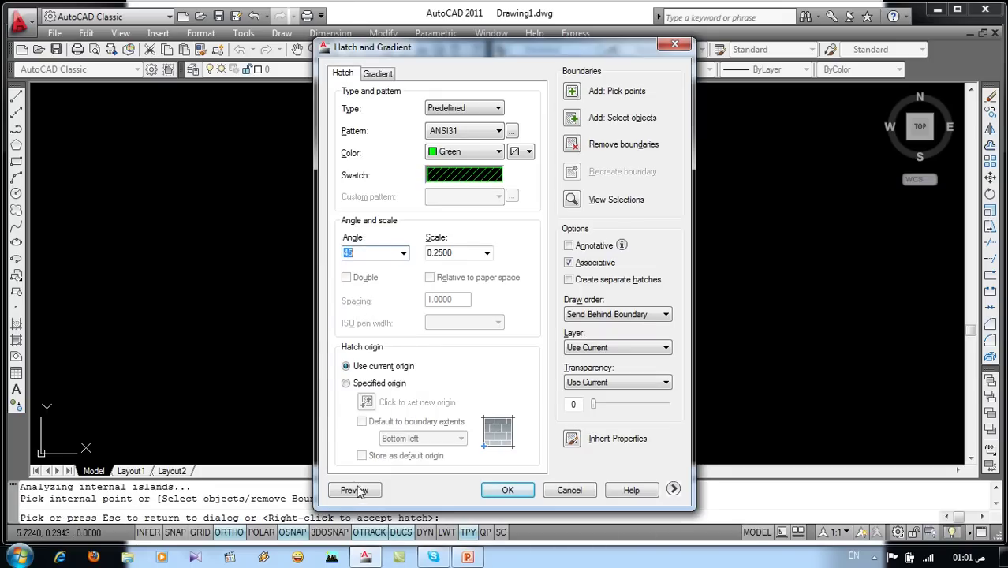
pyautogui.click(355, 491)
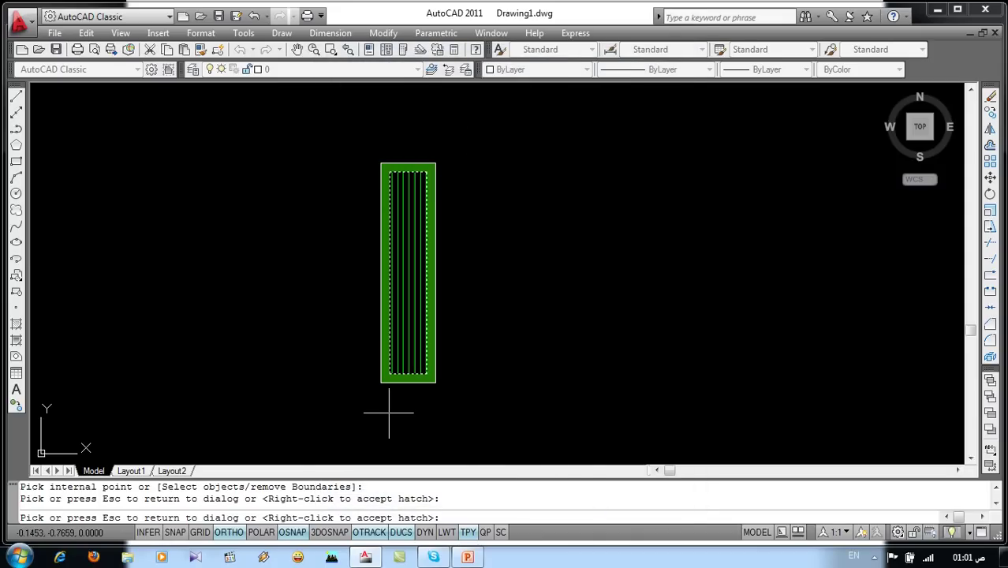
pyautogui.press('Escape')
# - Preview the hatch at 90, then apply it at angle 135 for horizontal lines
pyautogui.click(403, 252)
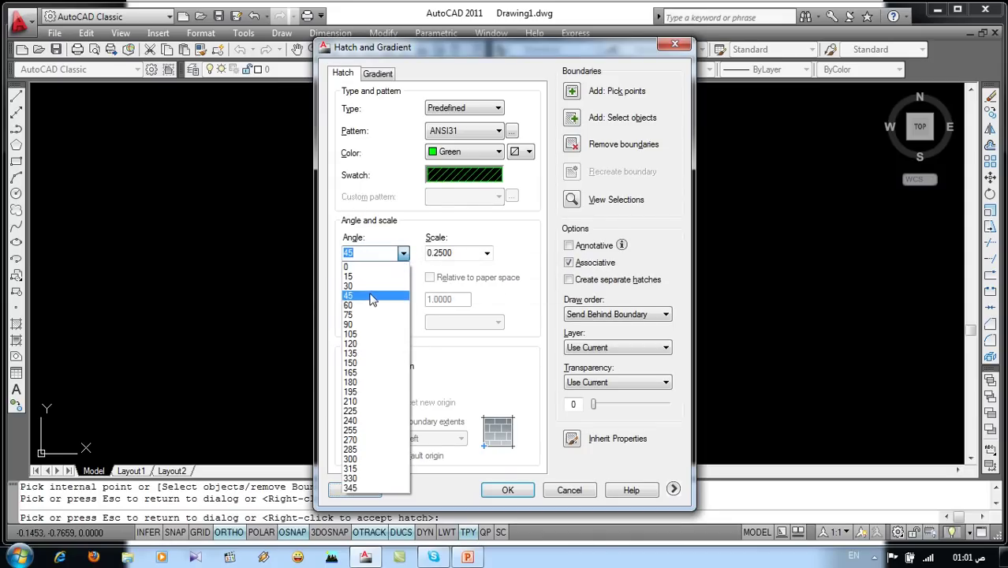
pyautogui.click(369, 324)
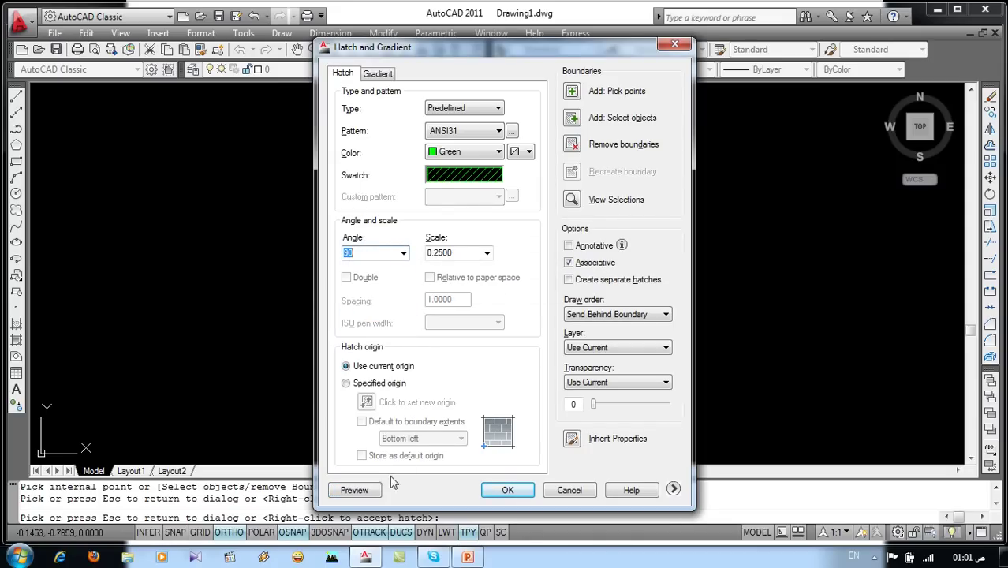
pyautogui.click(377, 491)
pyautogui.press('Escape')
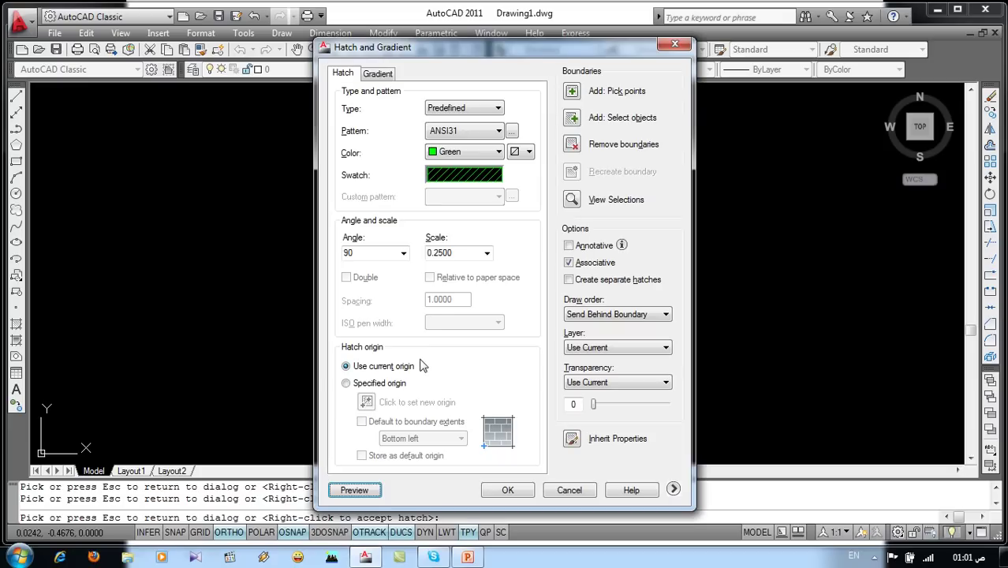
pyautogui.click(403, 252)
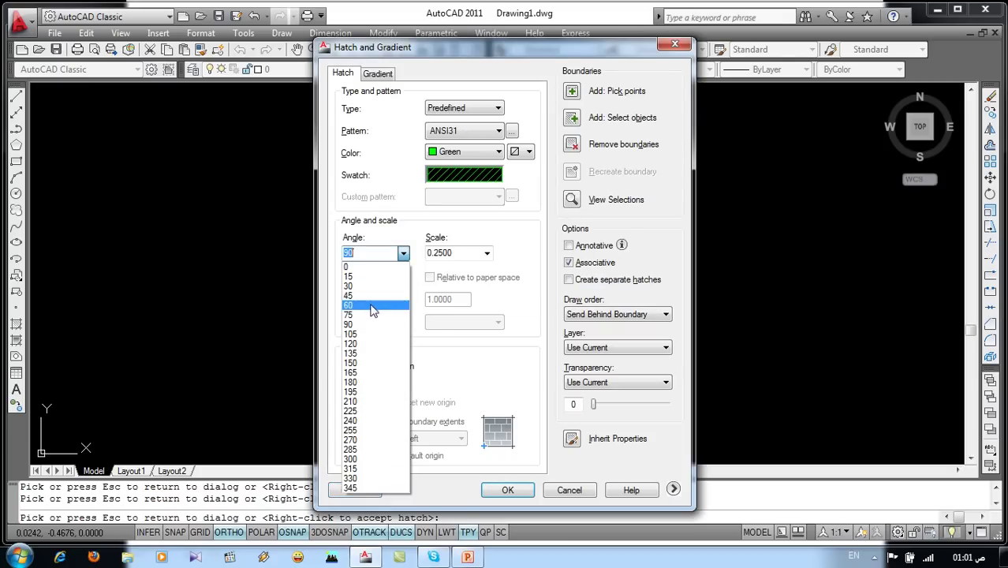
pyautogui.click(369, 354)
pyautogui.click(507, 489)
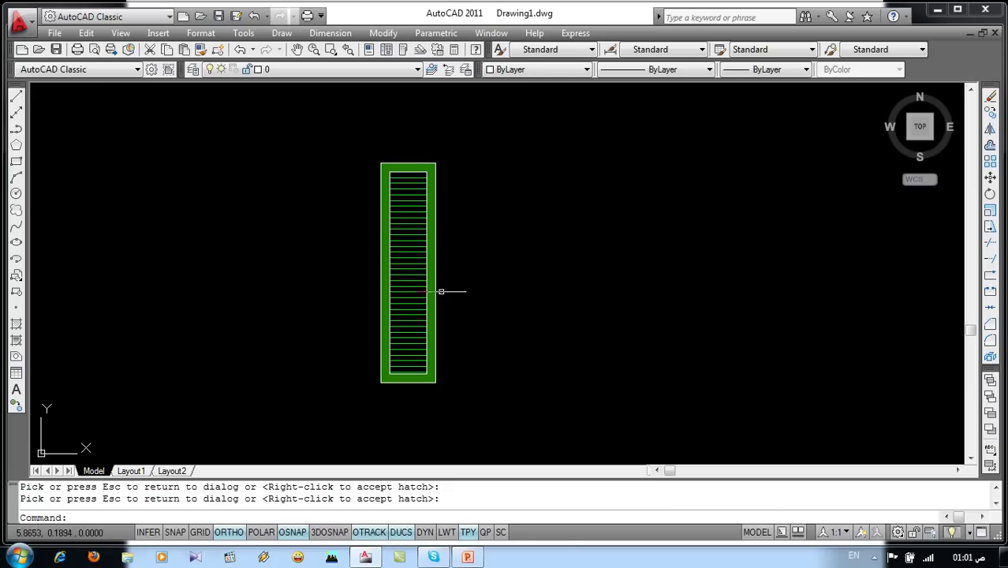
pyautogui.moveTo(415, 293); pyautogui.dragTo(547, 274, button='middle')
# - Accept the finished horizontal hatch in the panel and clear the selection
pyautogui.rightClick(538, 261)
pyautogui.click(539, 260)
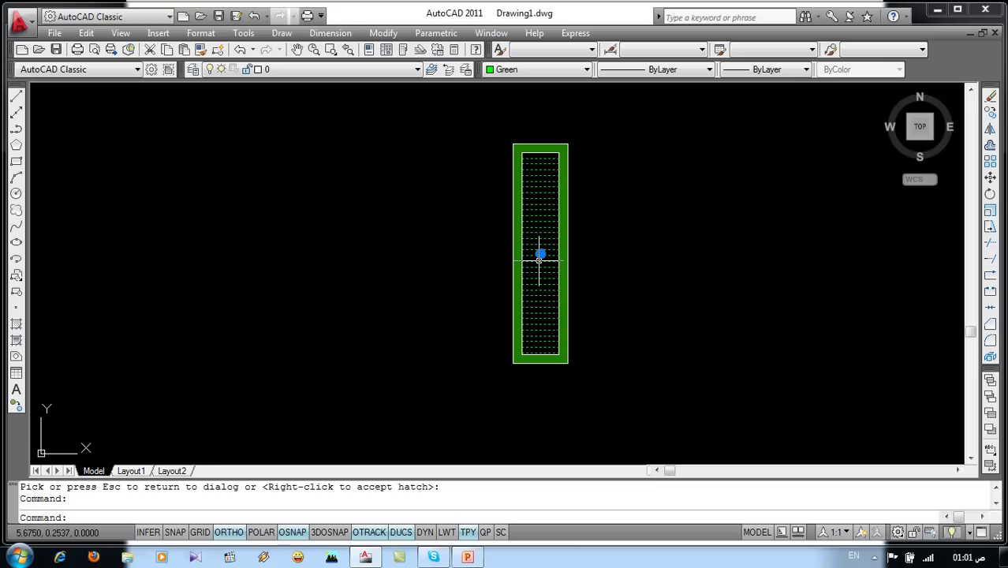
pyautogui.press('Escape')
pyautogui.press('Escape')
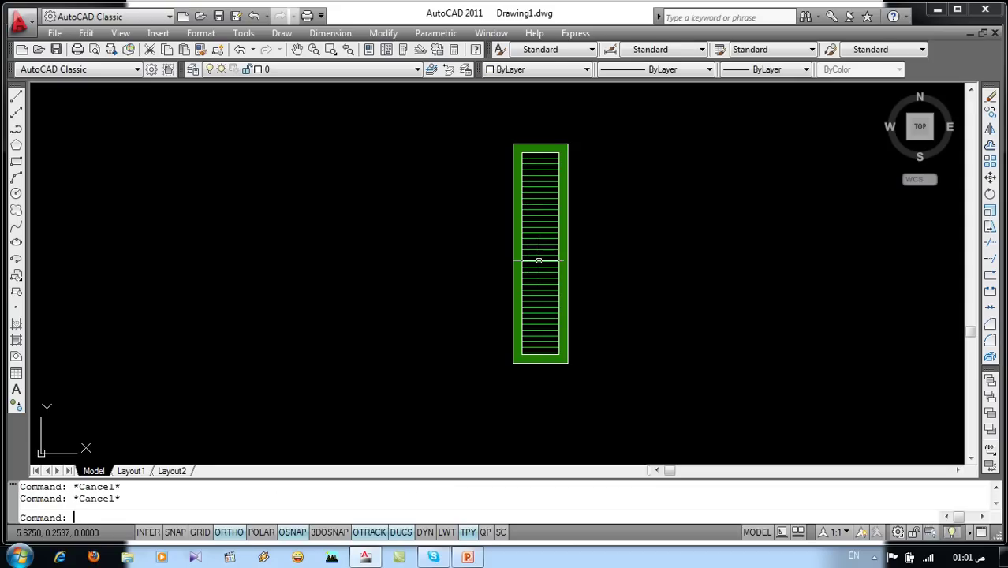
# - Copy the hatched panel three times to the right from its lower-left corner, making four panels
pyautogui.write('co')
pyautogui.press('Return')
pyautogui.click(605, 93)
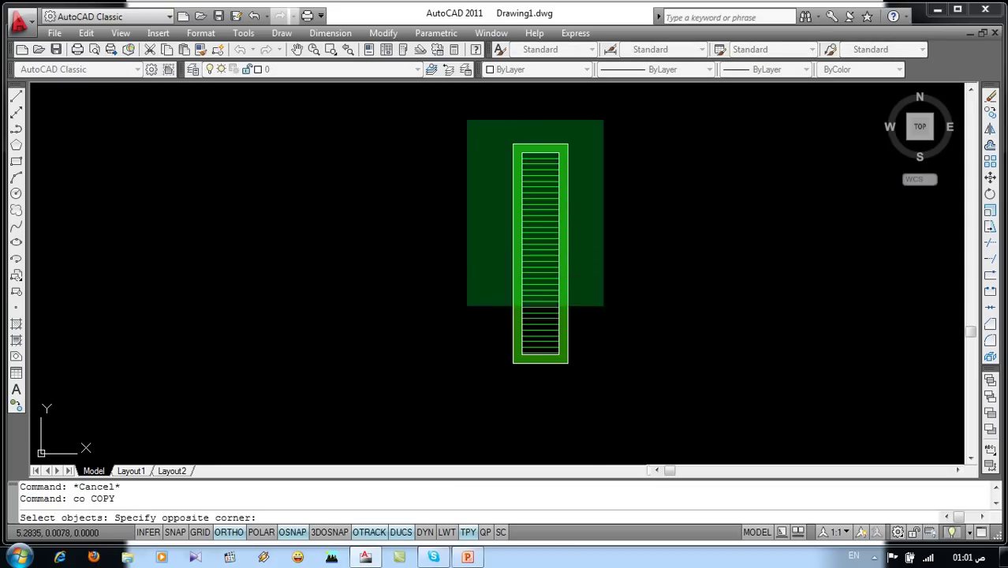
pyautogui.click(470, 407)
pyautogui.press('Return')
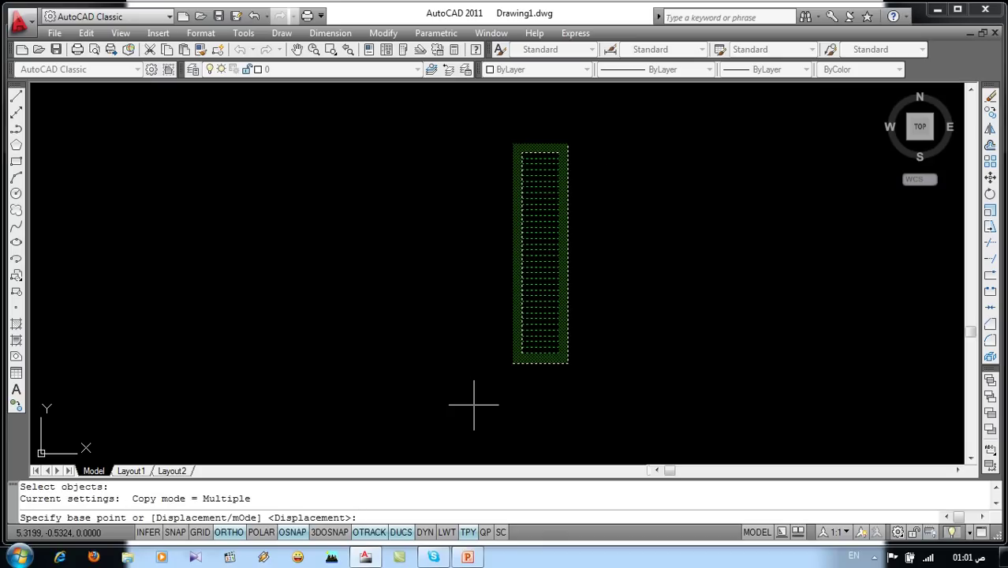
pyautogui.click(513, 364)
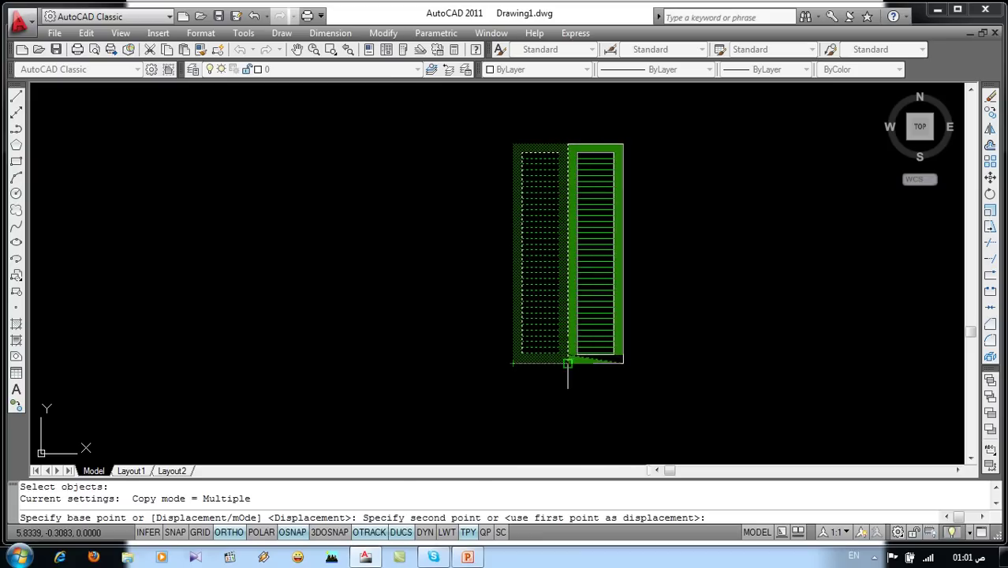
pyautogui.click(568, 363)
pyautogui.click(623, 363)
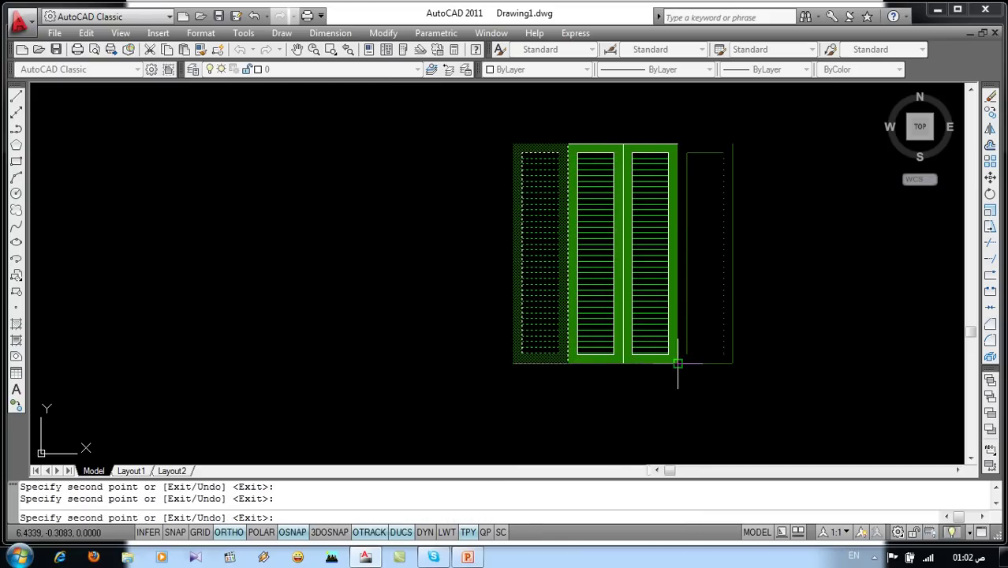
pyautogui.click(678, 363)
pyautogui.press('Escape')
# - Centre the four panels in view and bring up the PowerPoint reference slide
pyautogui.moveTo(656, 362); pyautogui.dragTo(454, 360, button='middle')
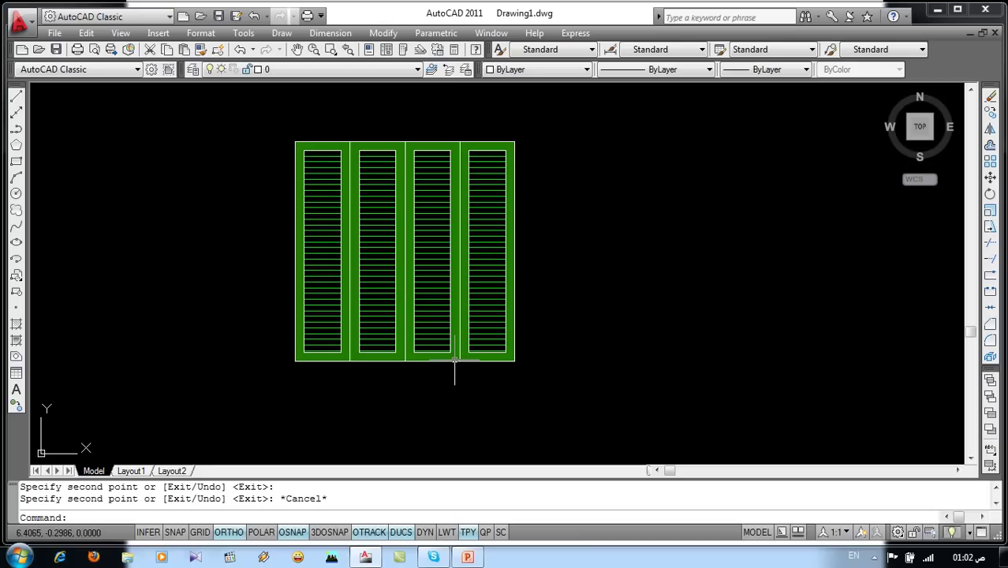
pyautogui.moveTo(455, 361)
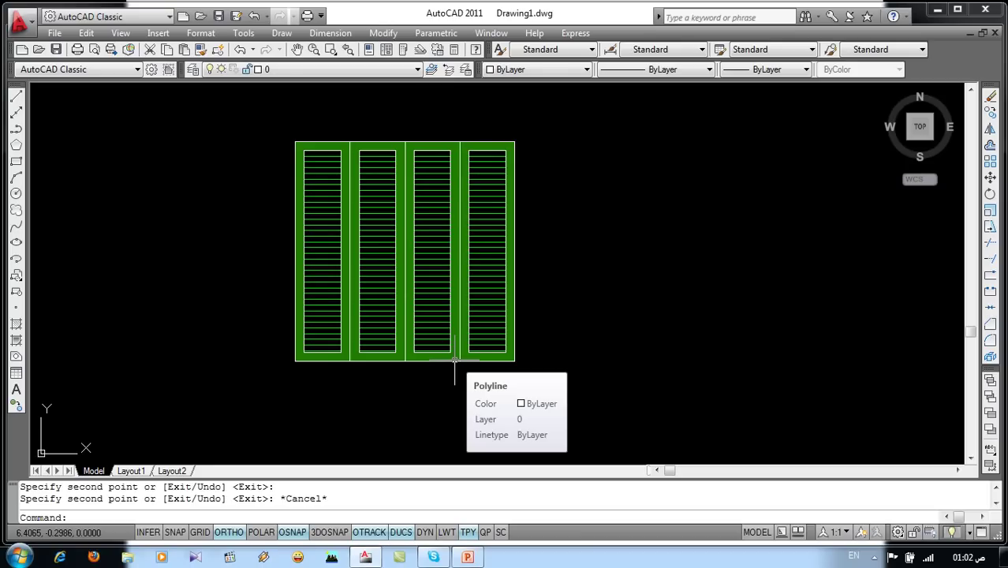
pyautogui.moveTo(518, 263); pyautogui.dragTo(419, 267, button='middle')
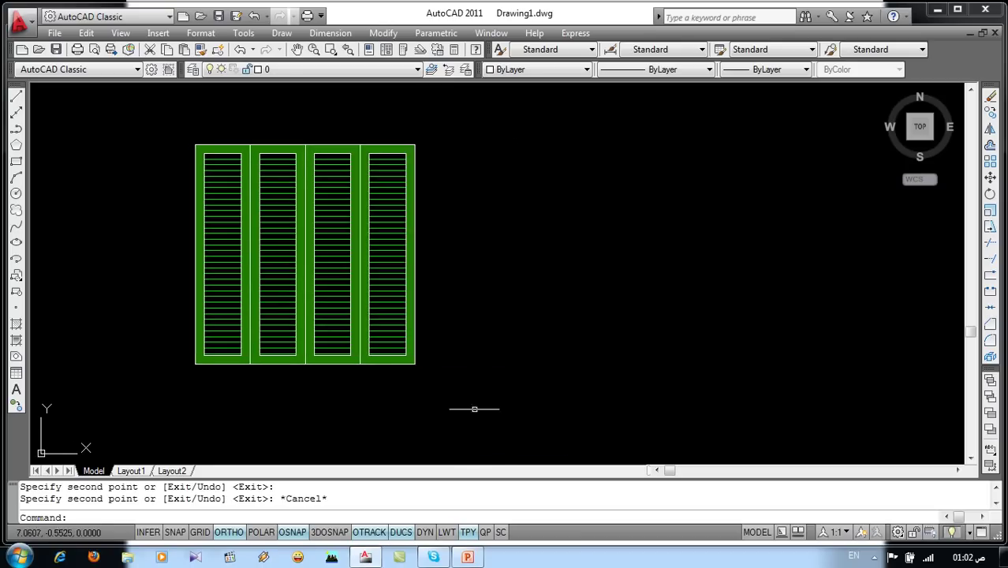
pyautogui.click(469, 558)
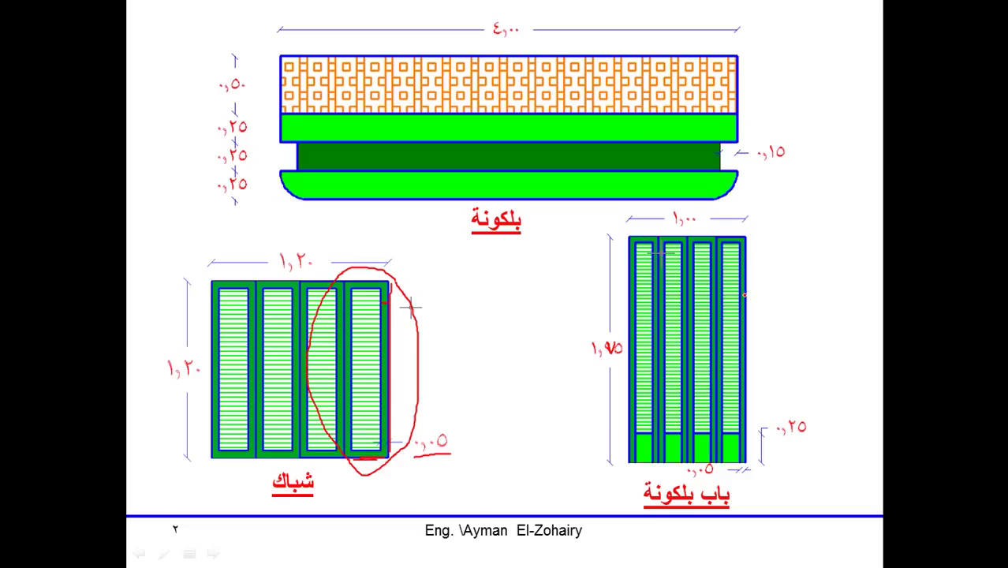
# - Draw red pen marks at the door's lower right corner and under its 0.25 dimension
pyautogui.moveTo(745, 468)
pyautogui.mouseDown()
pyautogui.moveTo(739, 451)
pyautogui.moveTo(719, 462)
pyautogui.moveTo(735, 466)
pyautogui.mouseUp()
pyautogui.moveTo(800, 438); pyautogui.dragTo(779, 441)
# - Back in AutoCAD, draw the outline's 0.25 bottom edge and 1.75 right side with LINE
pyautogui.hotkey('alt', 'Tab')
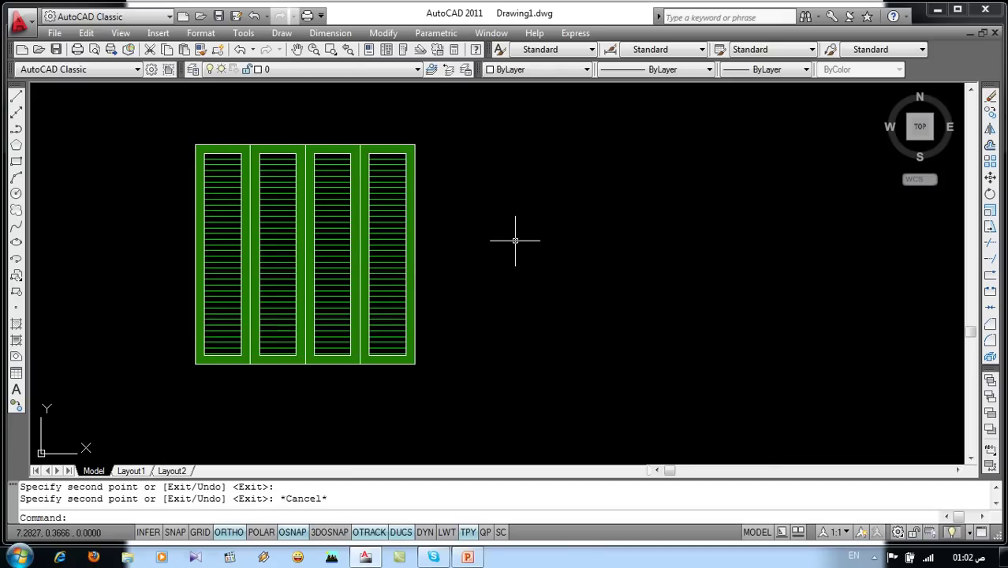
pyautogui.moveTo(517, 237); pyautogui.dragTo(424, 255, button='middle')
pyautogui.write('re')
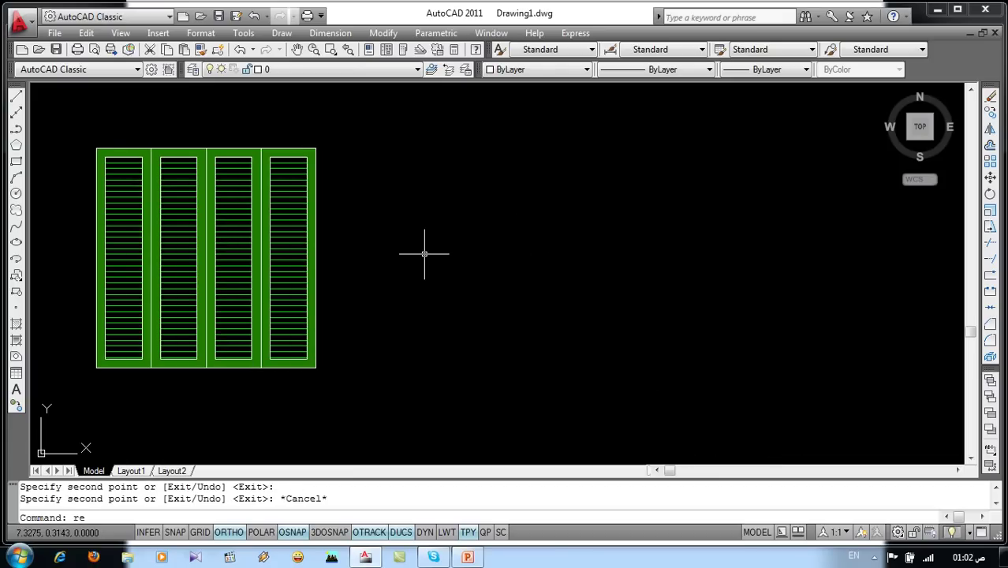
pyautogui.press('Escape')
pyautogui.press('Escape')
pyautogui.press('Escape')
pyautogui.write('l')
pyautogui.press('Return')
pyautogui.click(528, 393)
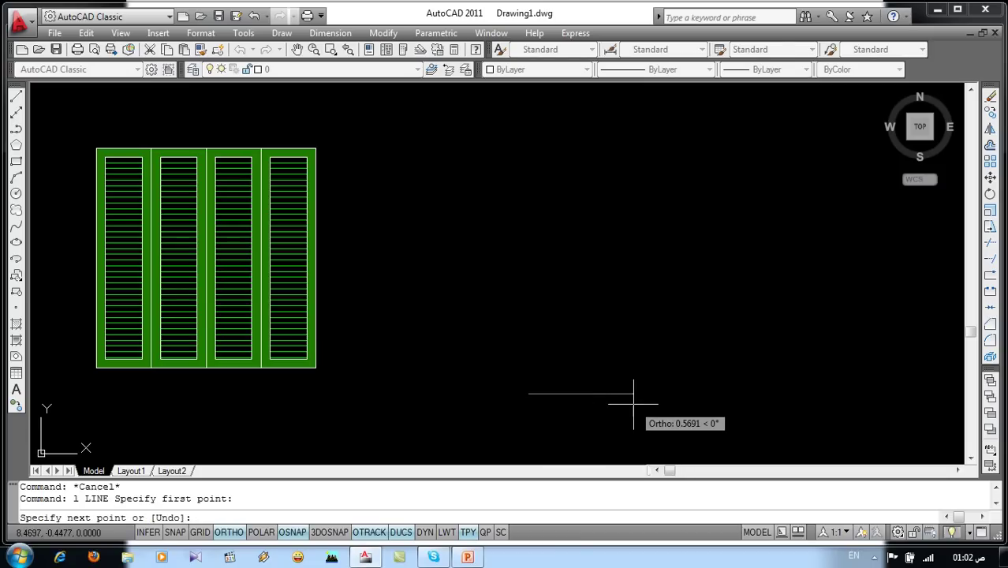
pyautogui.write('.25')
pyautogui.press('Return')
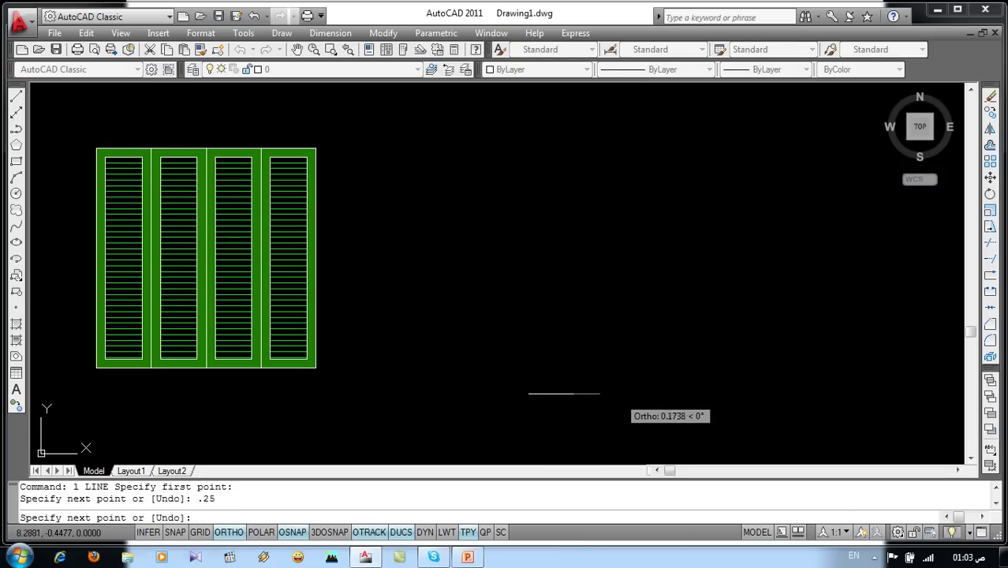
pyautogui.write('1.')
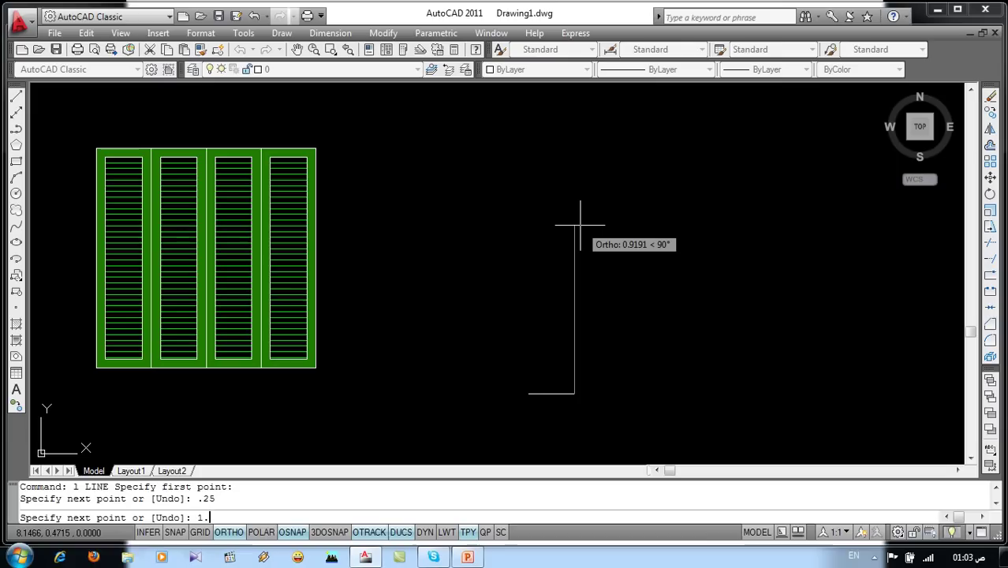
pyautogui.write('75')
pyautogui.press('Return')
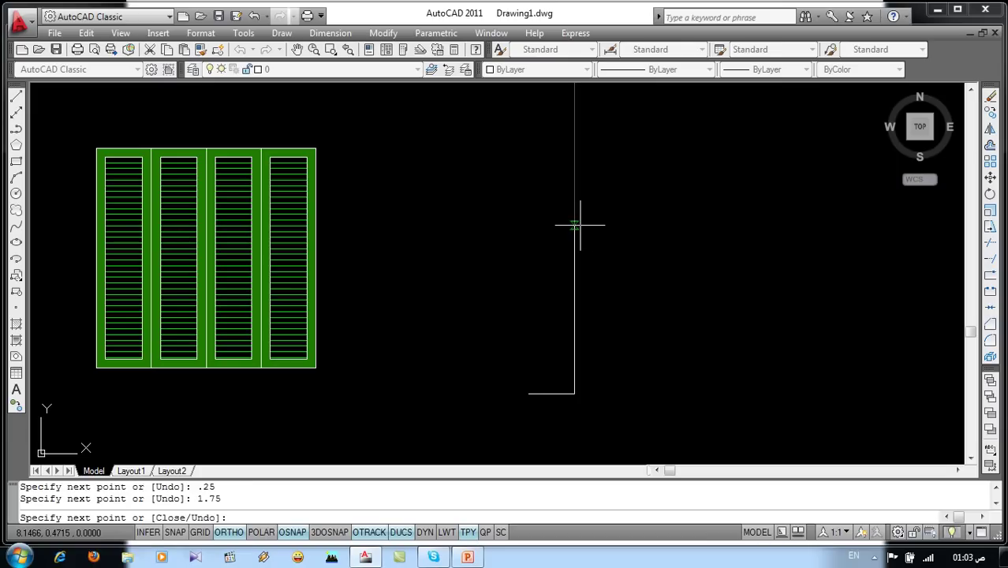
# - Finish the outline with the 0.25 top edge and 1.75 left side, closing the rectangle
pyautogui.moveTo(548, 168); pyautogui.dragTo(543, 225, button='middle')
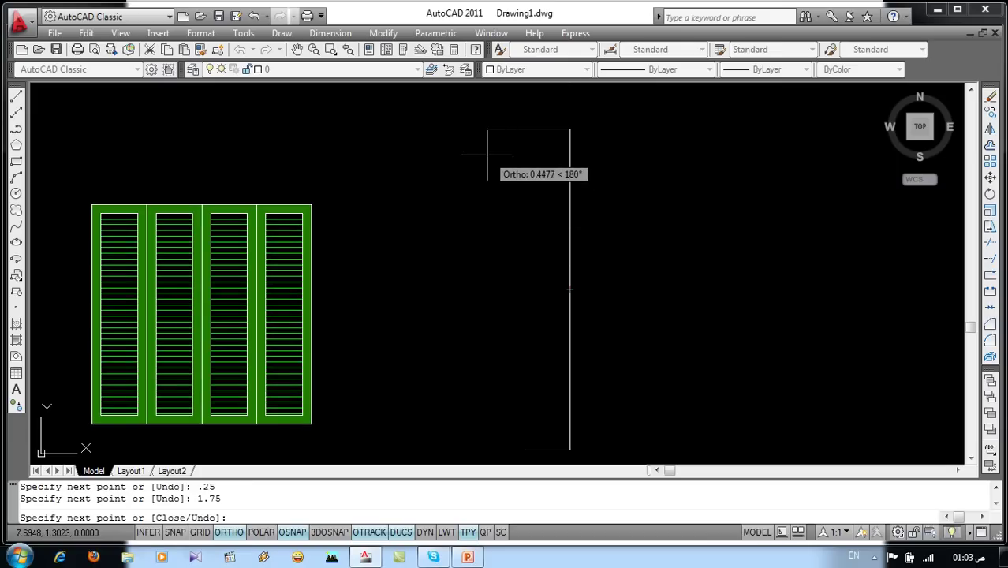
pyautogui.write('.25')
pyautogui.press('Return')
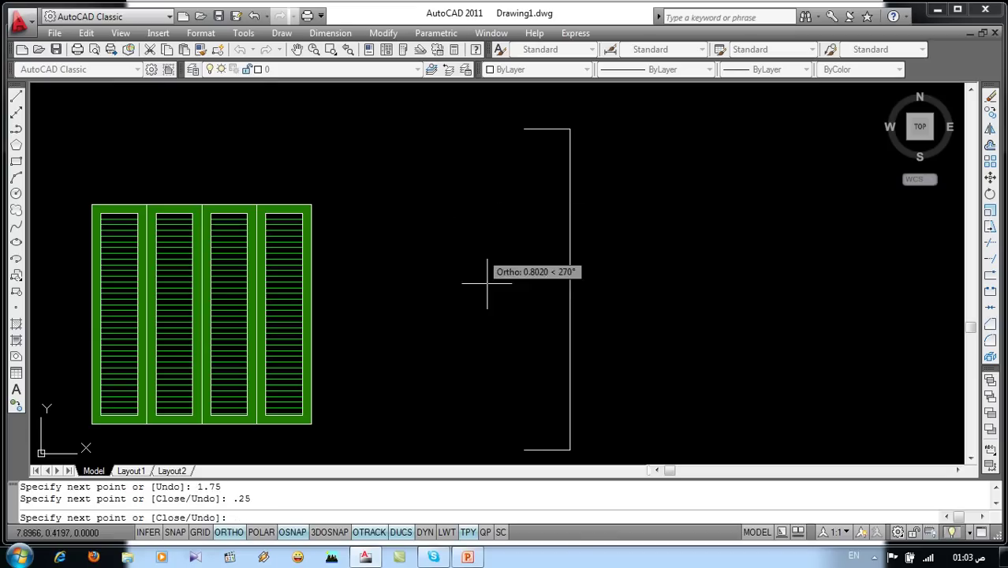
pyautogui.write('1.')
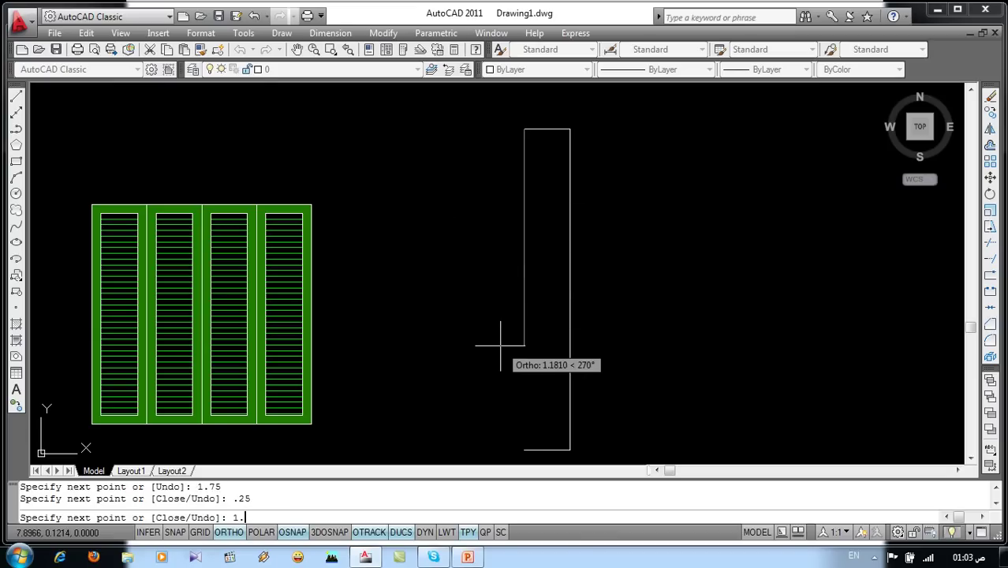
pyautogui.write('75')
pyautogui.press('Return')
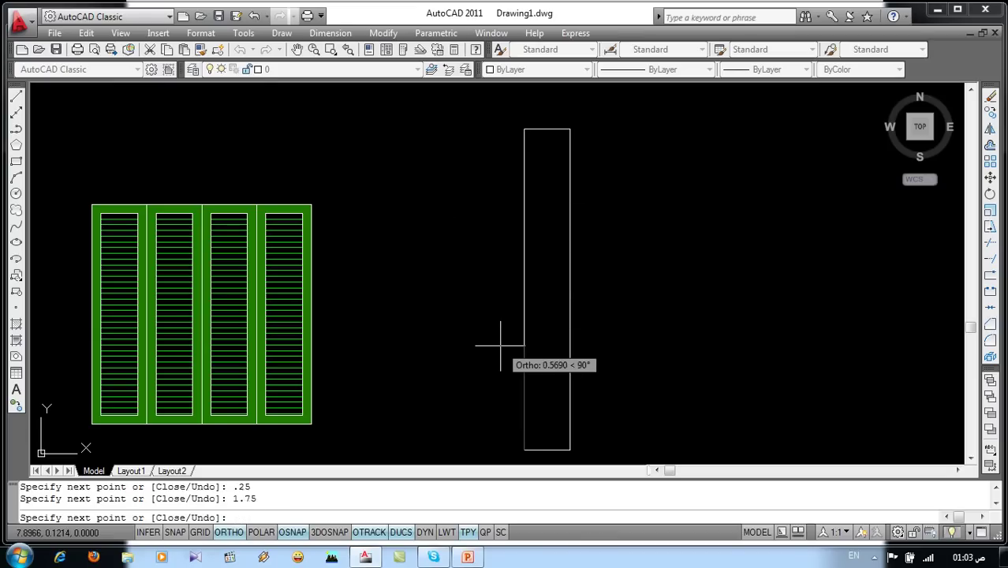
pyautogui.press('Return')
pyautogui.moveTo(500, 345); pyautogui.dragTo(502, 333, button='middle')
pyautogui.click(518, 307)
pyautogui.press('Escape')
pyautogui.moveTo(556, 361)
pyautogui.mouseDown(button='middle')
pyautogui.moveTo(465, 367)
pyautogui.moveTo(393, 392)
pyautogui.mouseUp(button='middle')
pyautogui.write('rec')
pyautogui.press('Return')
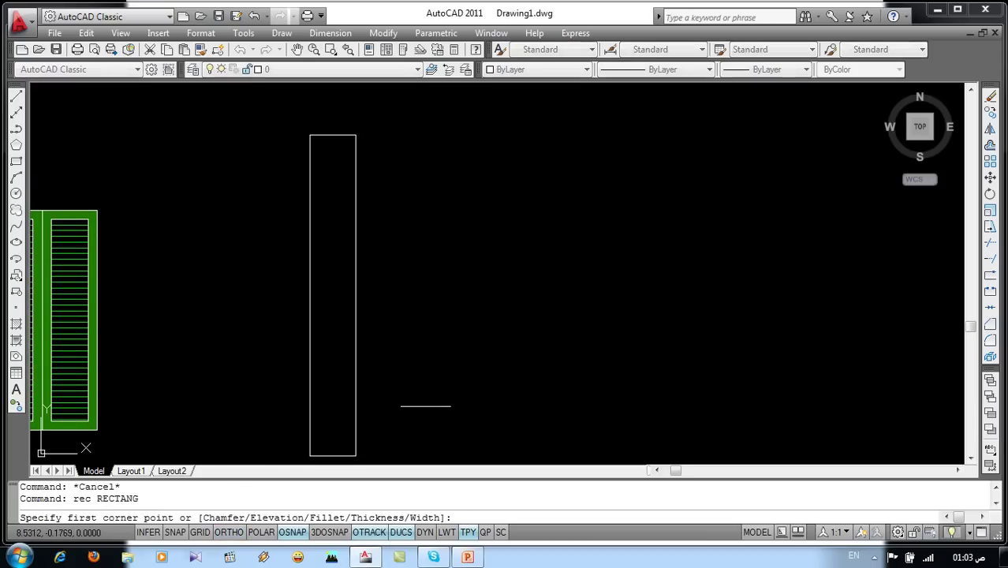
pyautogui.click(488, 447)
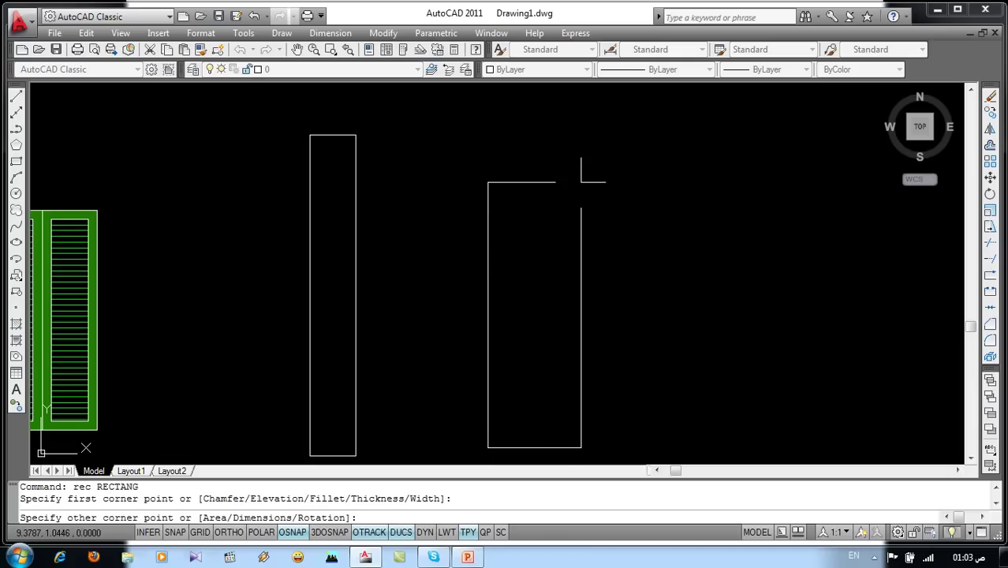
pyautogui.write('@.25,1.')
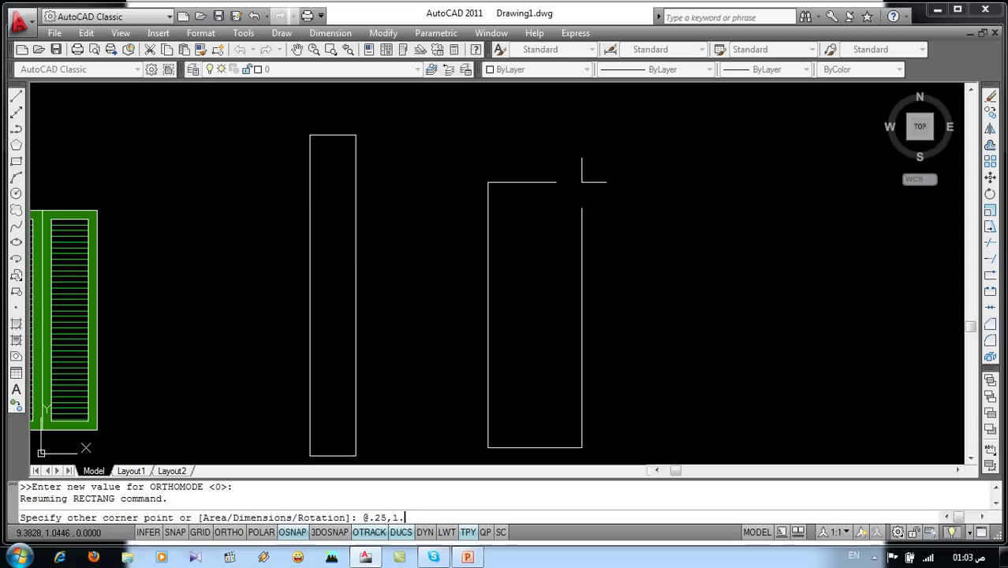
pyautogui.write('75')
pyautogui.press('Return')
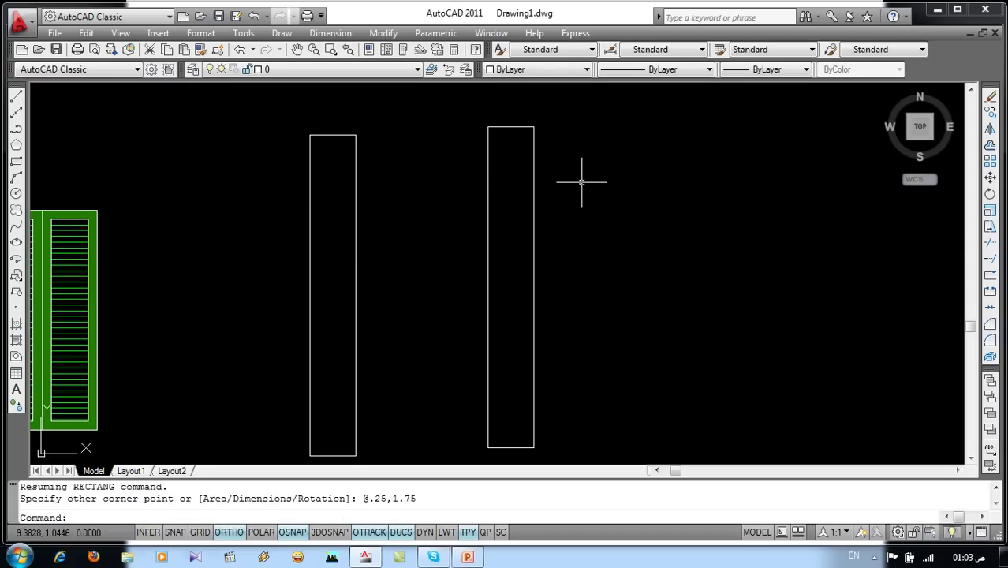
pyautogui.click(534, 218)
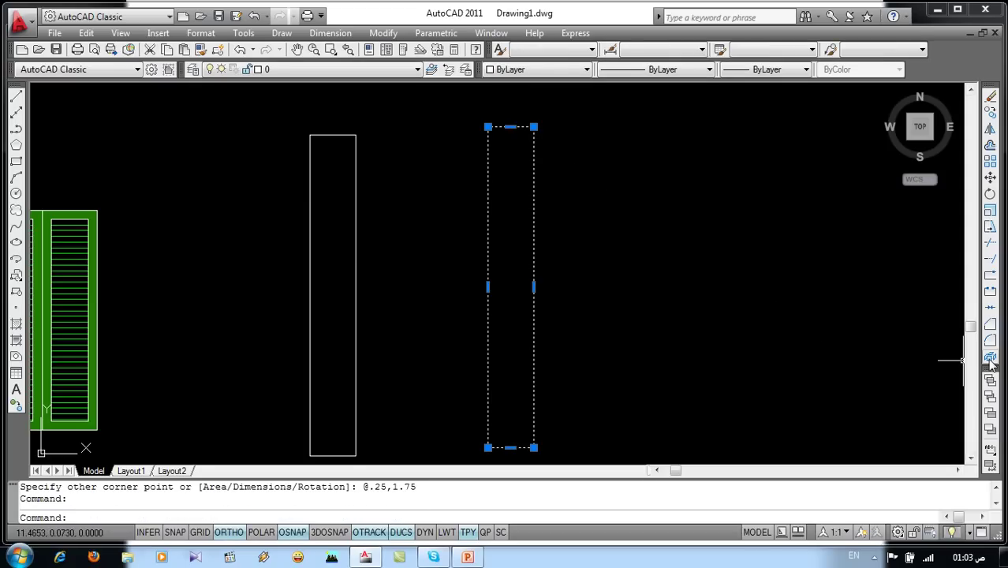
pyautogui.click(991, 357)
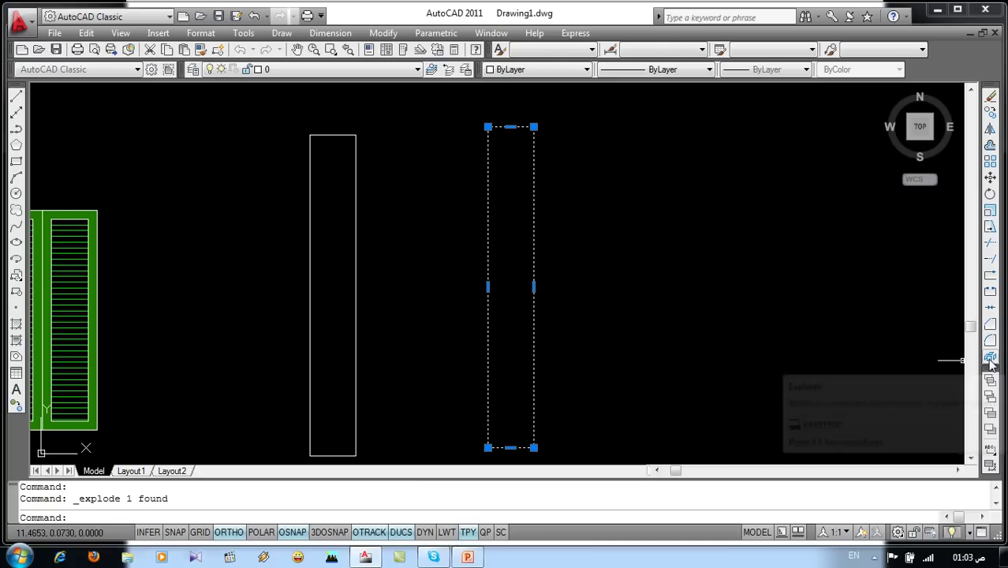
pyautogui.click(534, 277)
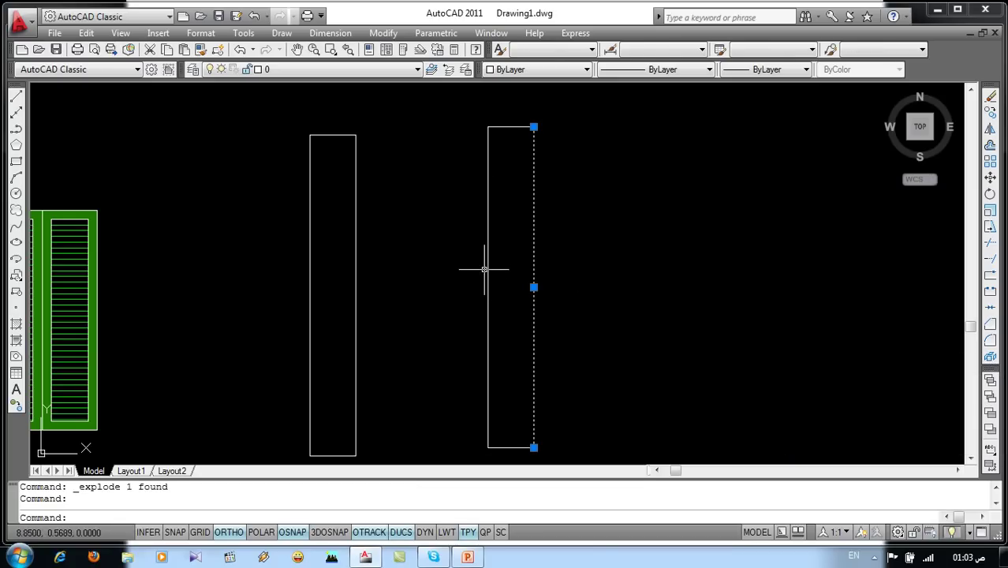
pyautogui.click(488, 251)
pyautogui.click(513, 127)
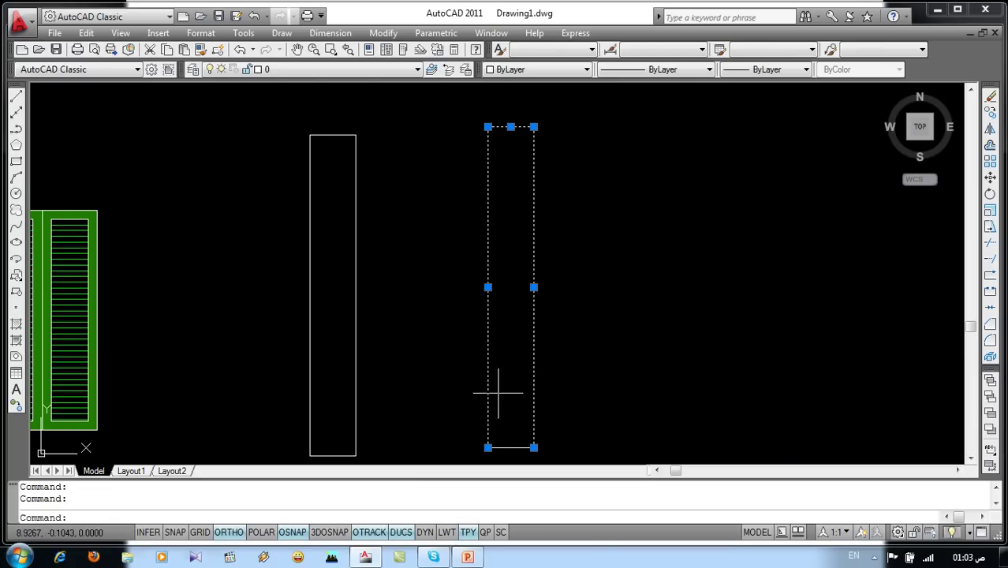
pyautogui.click(513, 446)
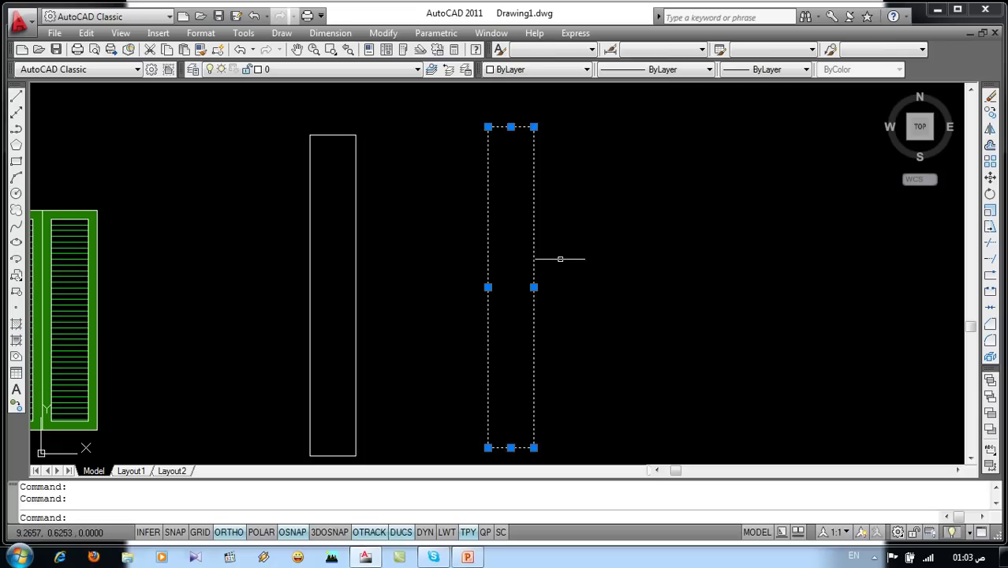
pyautogui.press('Escape')
pyautogui.press('Escape')
pyautogui.click(565, 105)
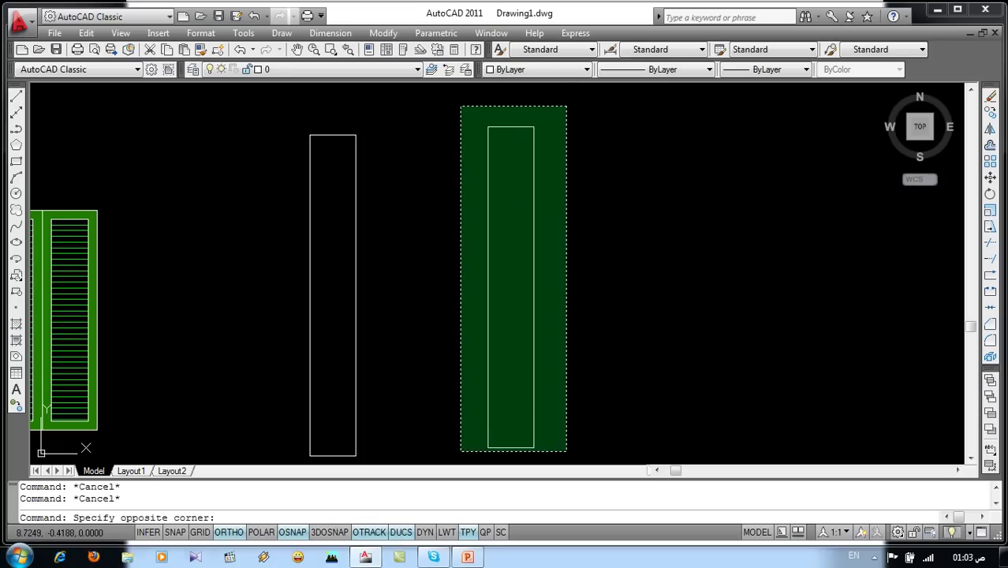
pyautogui.click(460, 450)
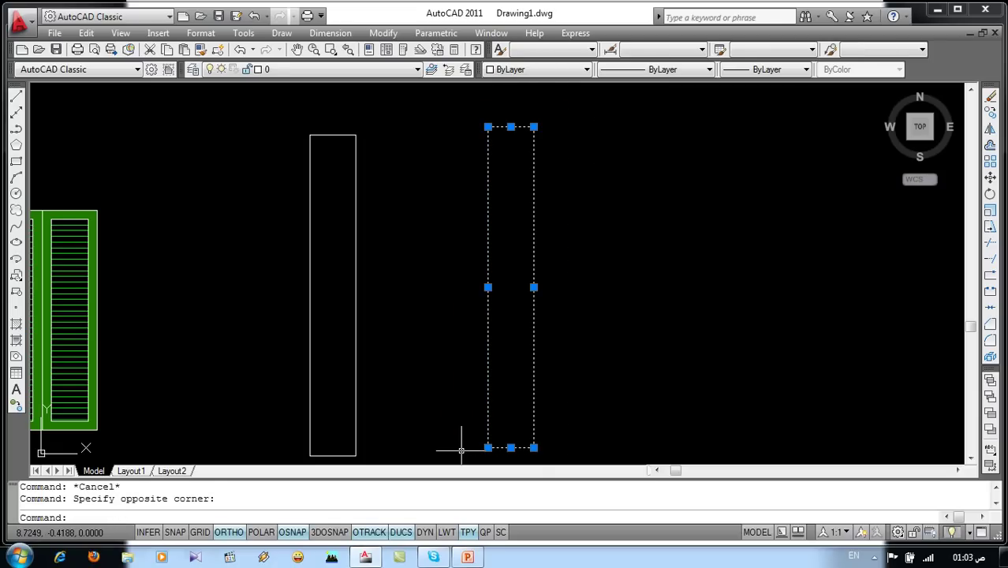
pyautogui.press('Delete')
# - Offset the outline's right, left and top sides 0.05 inward
pyautogui.moveTo(352, 396); pyautogui.dragTo(457, 368, button='middle')
pyautogui.write('o')
pyautogui.press('Return')
pyautogui.write('.05')
pyautogui.press('Return')
pyautogui.click(458, 368)
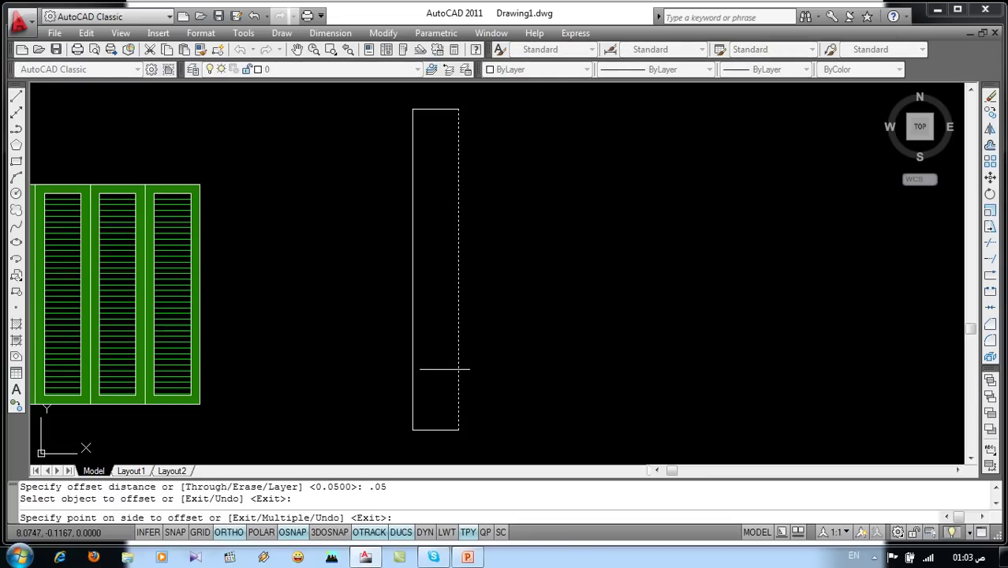
pyautogui.click(438, 368)
pyautogui.click(413, 363)
pyautogui.click(427, 357)
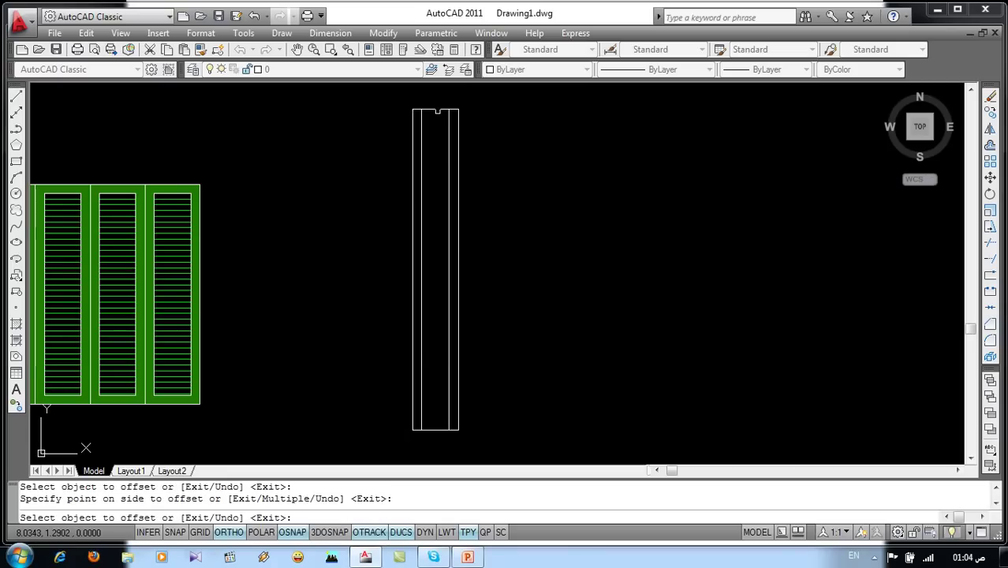
pyautogui.click(438, 110)
pyautogui.click(435, 128)
pyautogui.press('Escape')
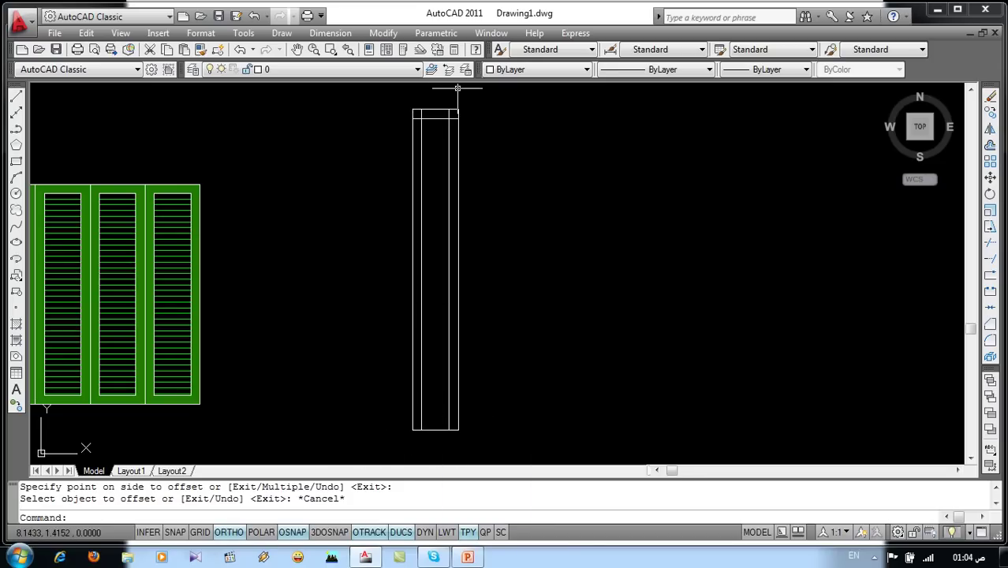
# - Chamfer the inner top-right and top-left corners with zero distance to join them
pyautogui.scroll(6, 451, 93)
pyautogui.write('cha')
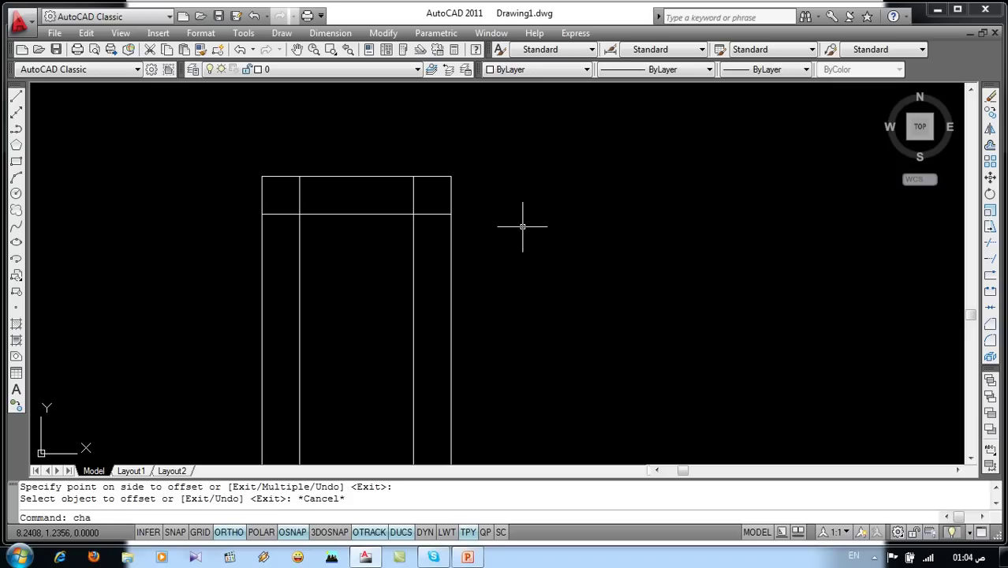
pyautogui.press('Return')
pyautogui.moveTo(225, 497); pyautogui.dragTo(367, 497)
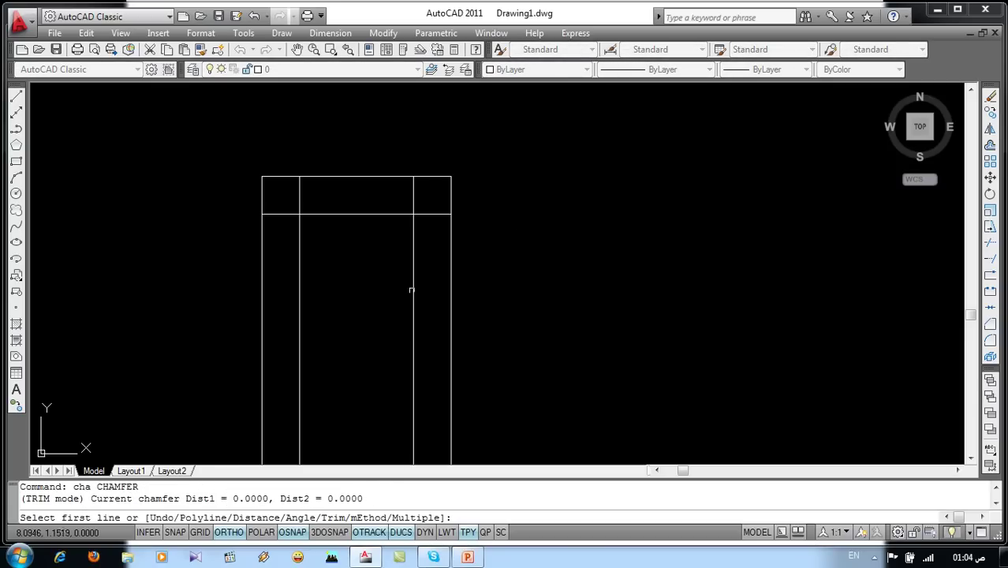
pyautogui.click(411, 290)
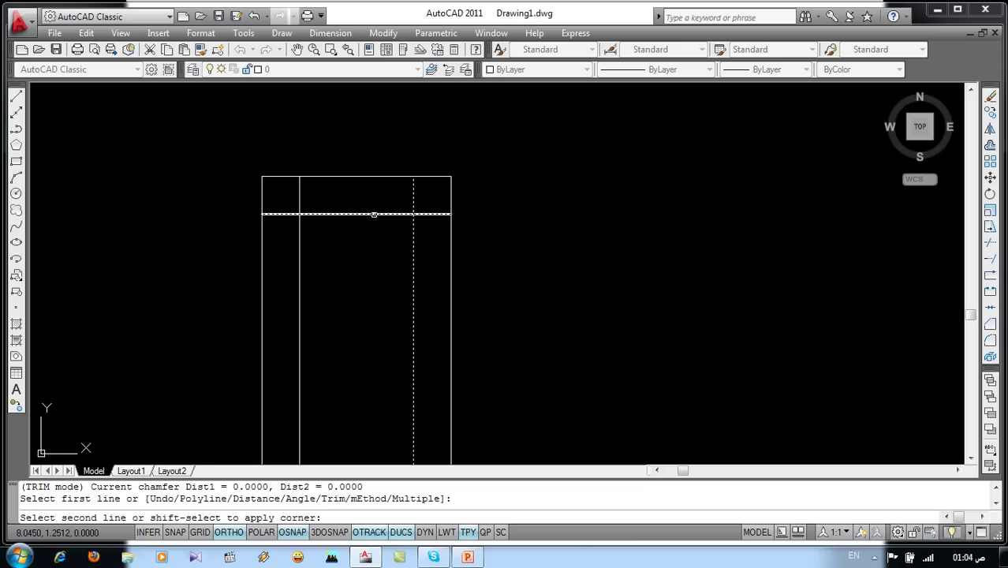
pyautogui.click(374, 214)
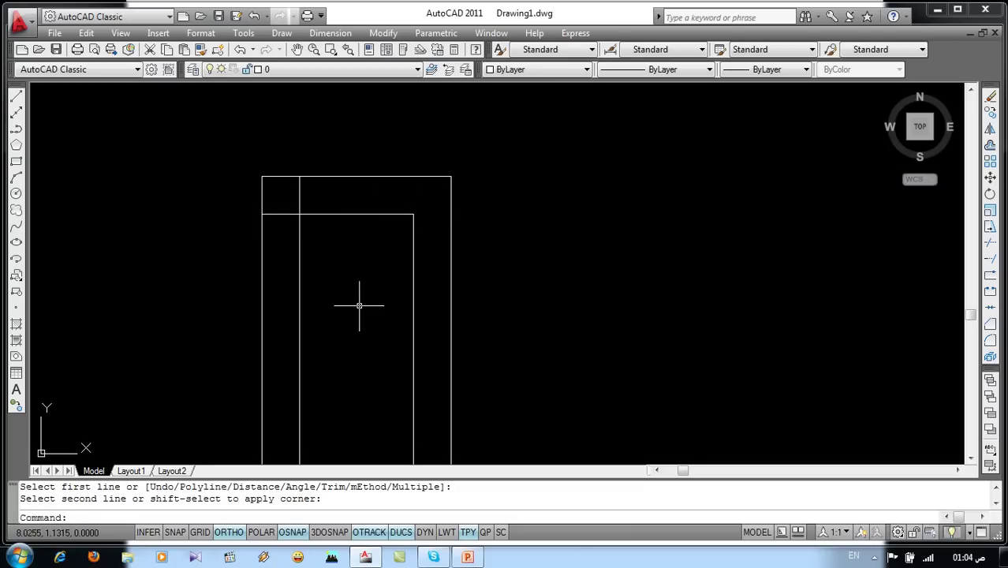
pyautogui.press('Return')
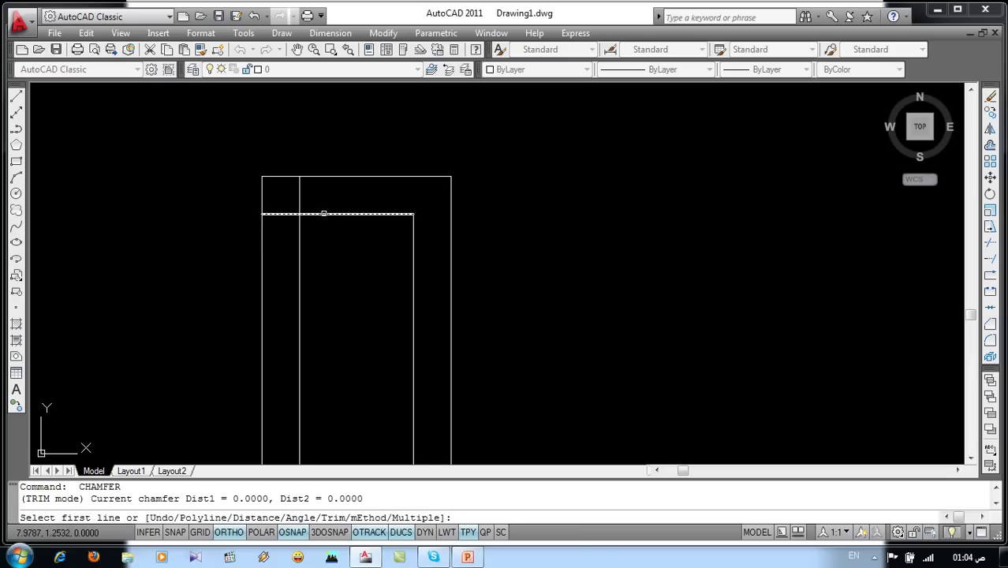
pyautogui.click(322, 213)
pyautogui.click(300, 233)
pyautogui.scroll(-5, 376, 193)
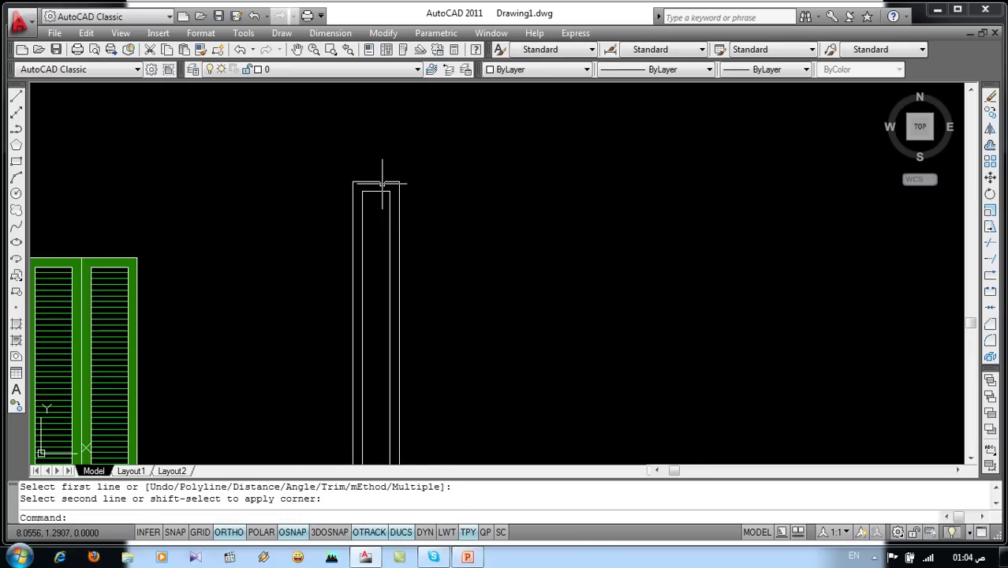
pyautogui.moveTo(425, 315); pyautogui.dragTo(488, 228, button='middle')
pyautogui.moveTo(470, 292); pyautogui.dragTo(507, 314, button='middle')
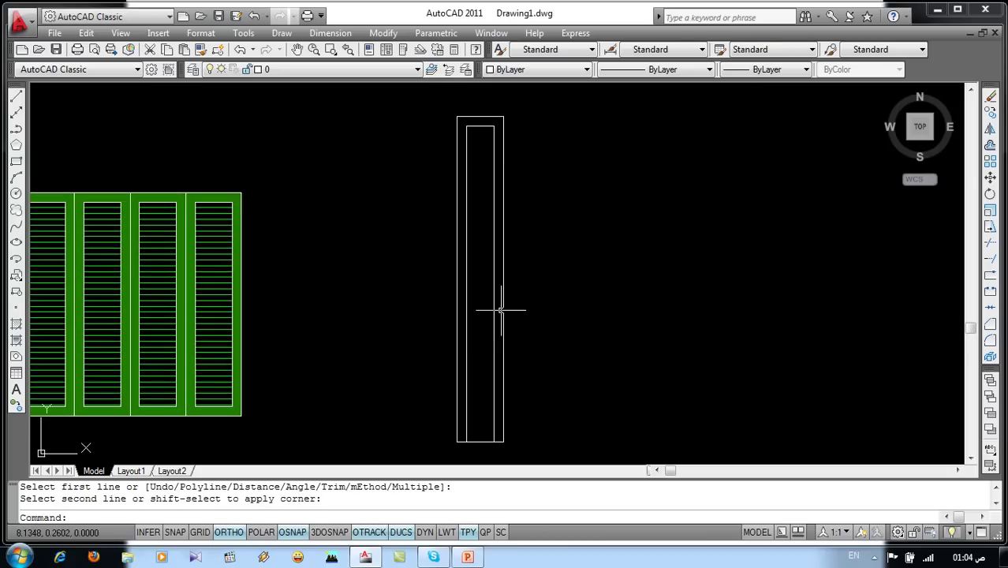
# - Draw a line closing the gap in the leaf's bottom edge
pyautogui.write(' l LINE Specify first point:')
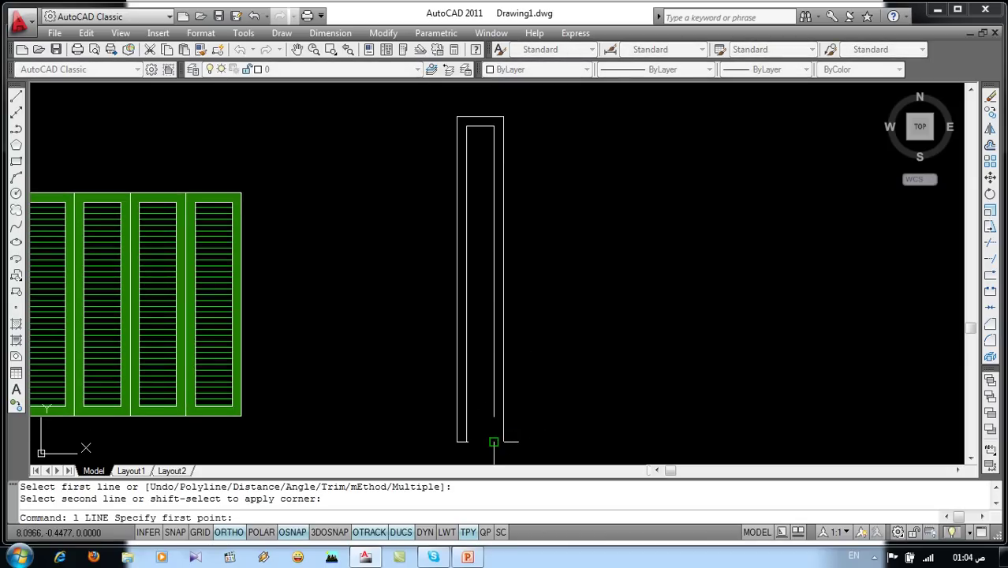
pyautogui.click(493, 441)
pyautogui.click(467, 441)
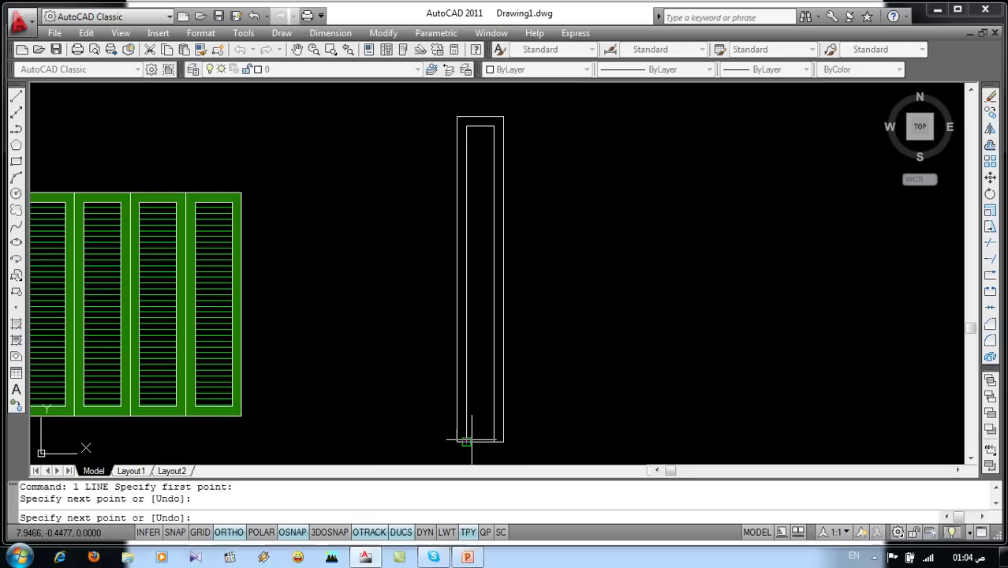
pyautogui.press('Return')
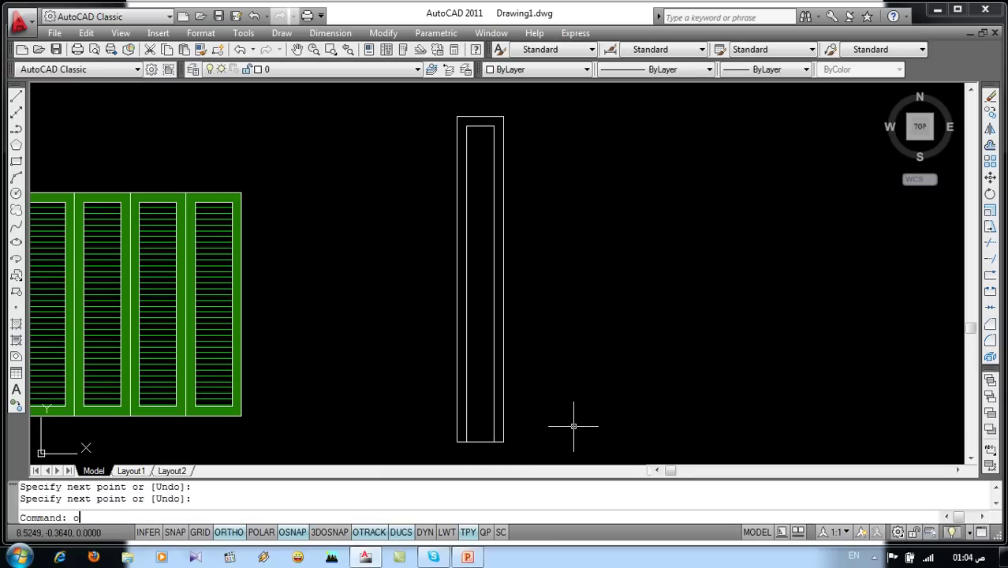
# - Offset the bottom edge 0.25 upward to make the lower panel rail
pyautogui.press('Return')
pyautogui.write('.')
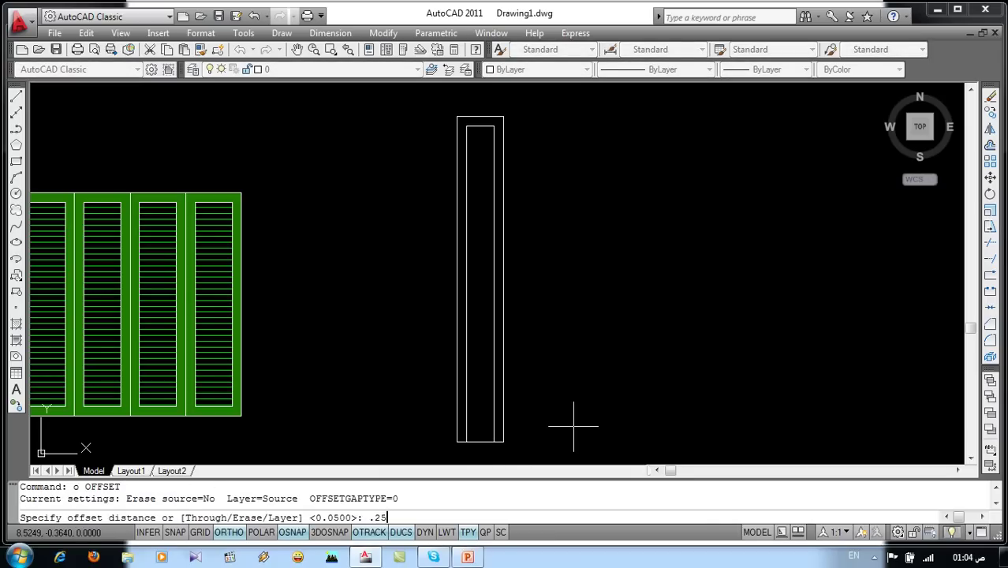
pyautogui.press('Return')
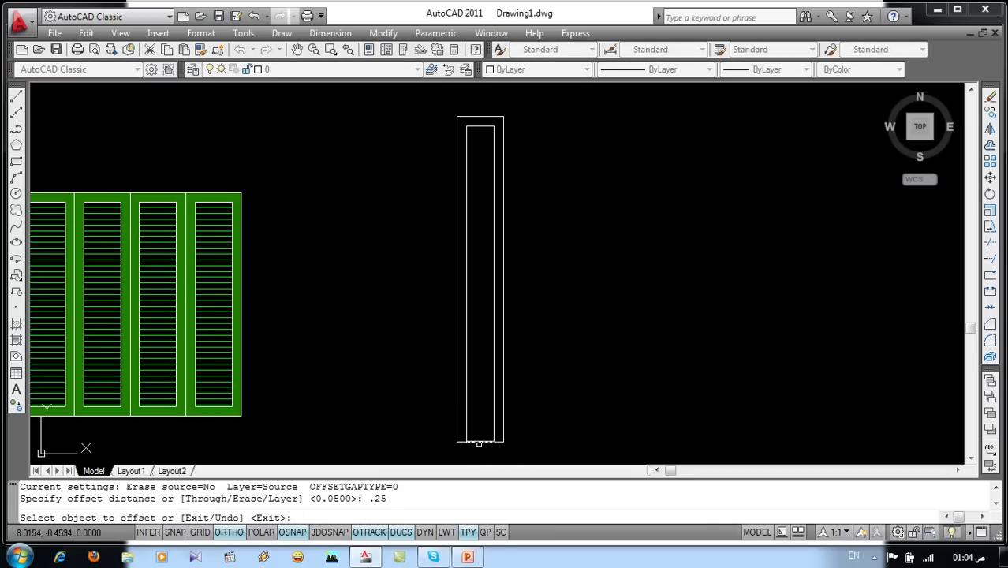
pyautogui.click(479, 443)
pyautogui.click(468, 360)
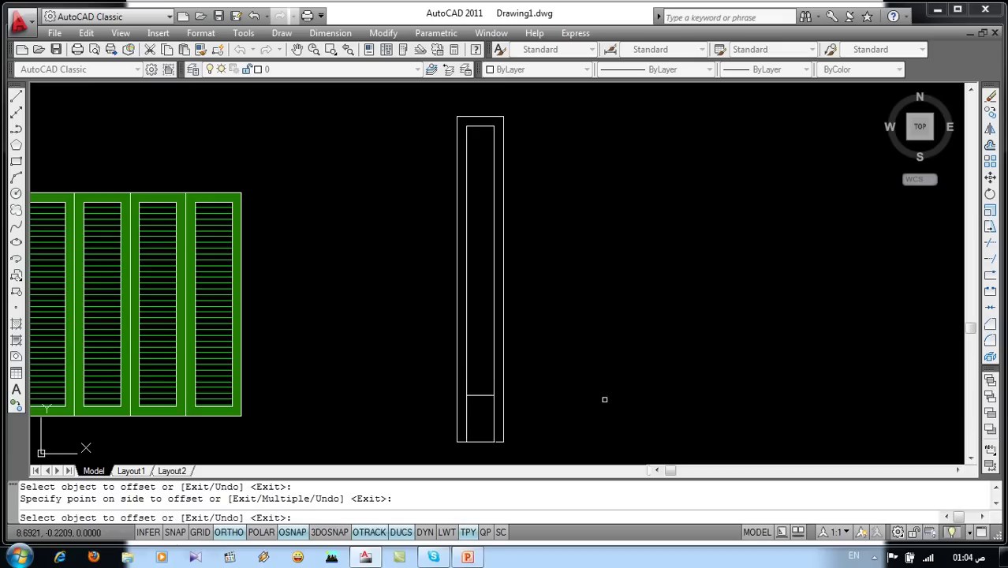
pyautogui.press('Escape')
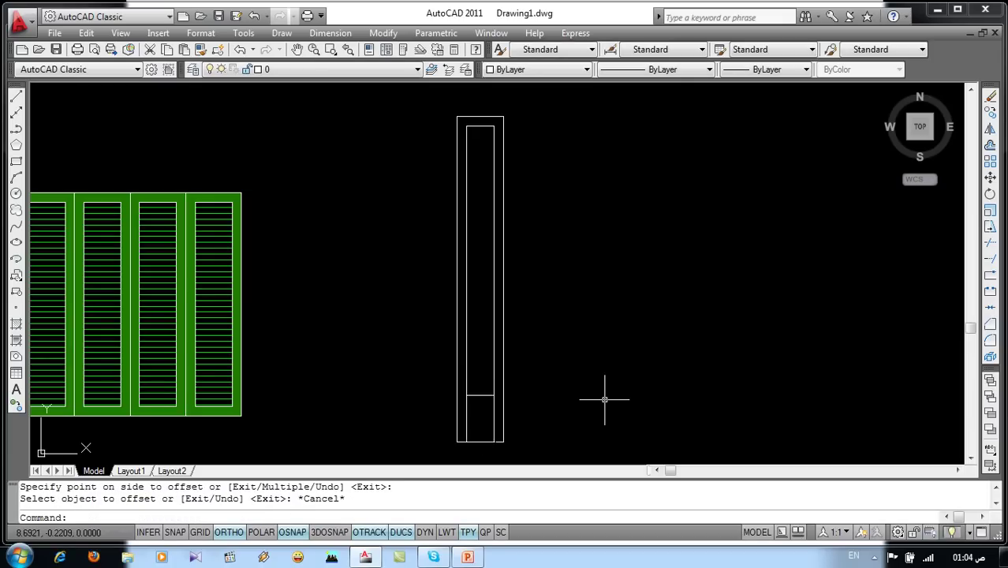
pyautogui.write('h')
# - Hatch the upper inner panel with green ANSI31 lines at 135°, scale 0.25
pyautogui.press('Return')
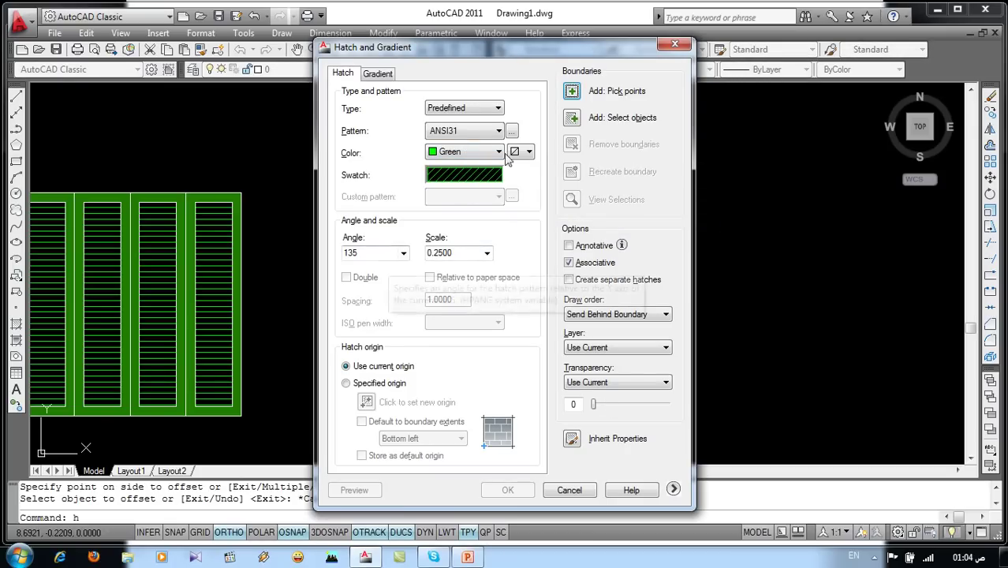
pyautogui.click(572, 92)
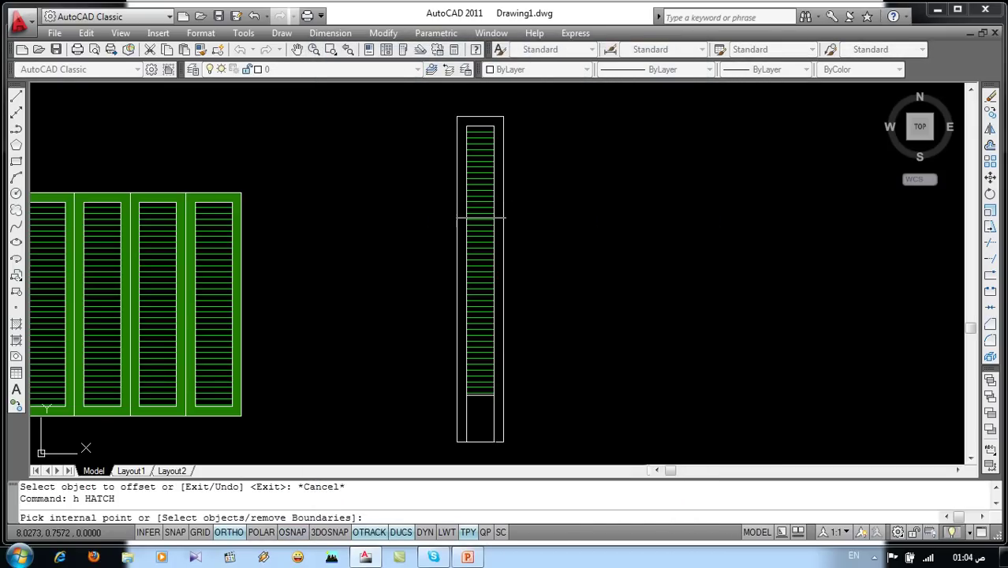
pyautogui.click(480, 218)
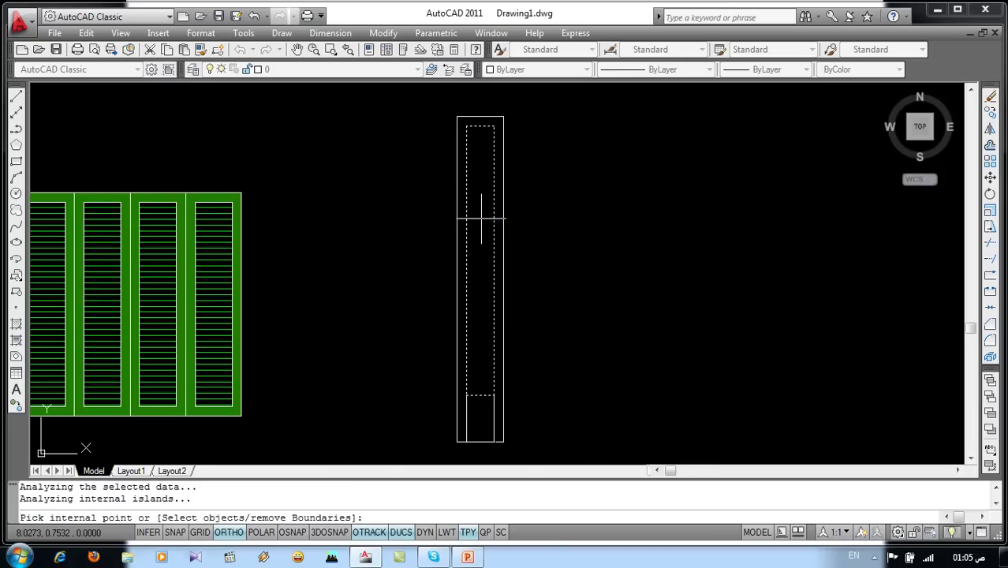
pyautogui.press('Return')
pyautogui.click(507, 490)
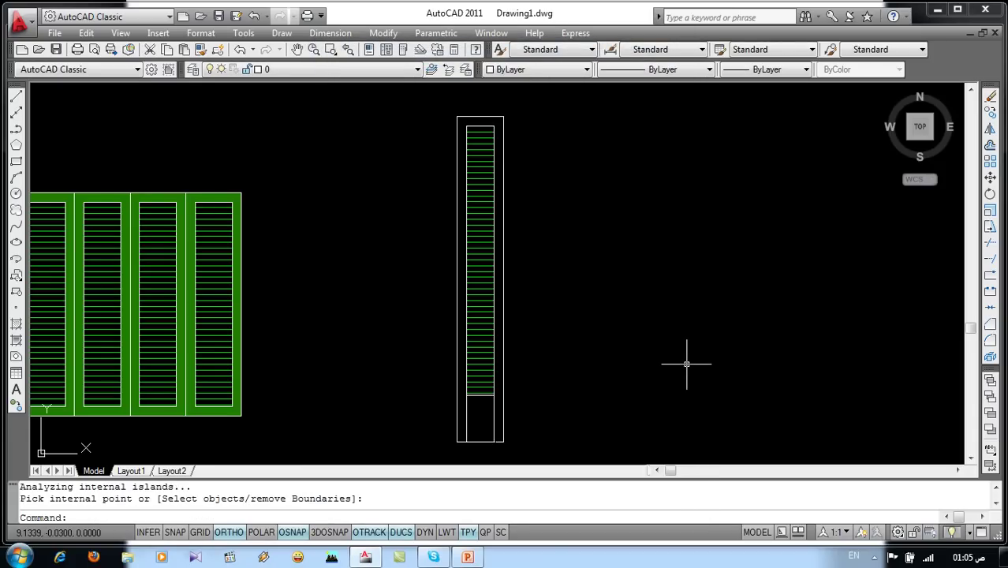
# - Fill the bottom panel below the rail with a solid green hatch
pyautogui.write('h')
pyautogui.press('Return')
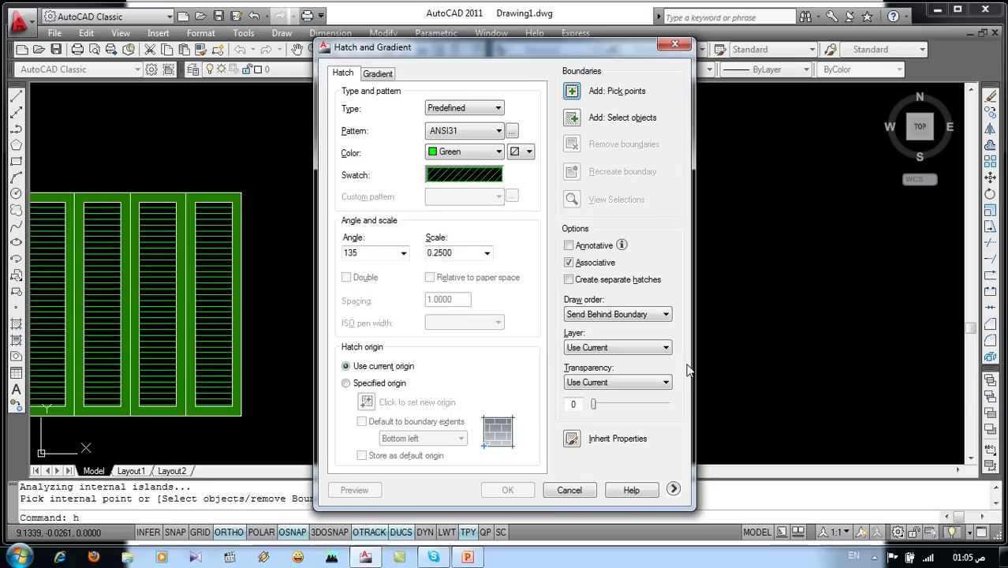
pyautogui.click(484, 182)
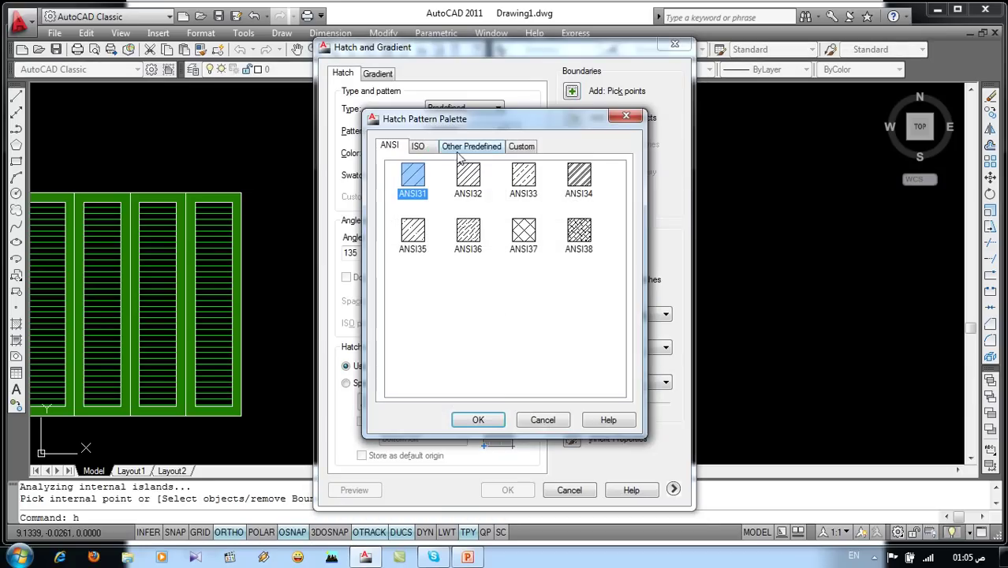
pyautogui.click(456, 148)
pyautogui.click(415, 180)
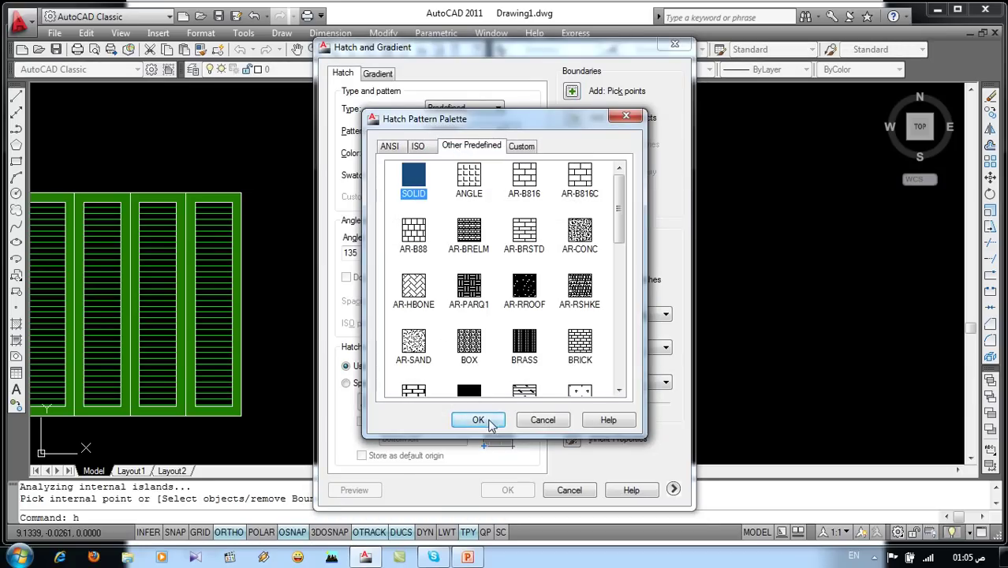
pyautogui.click(478, 419)
pyautogui.click(572, 92)
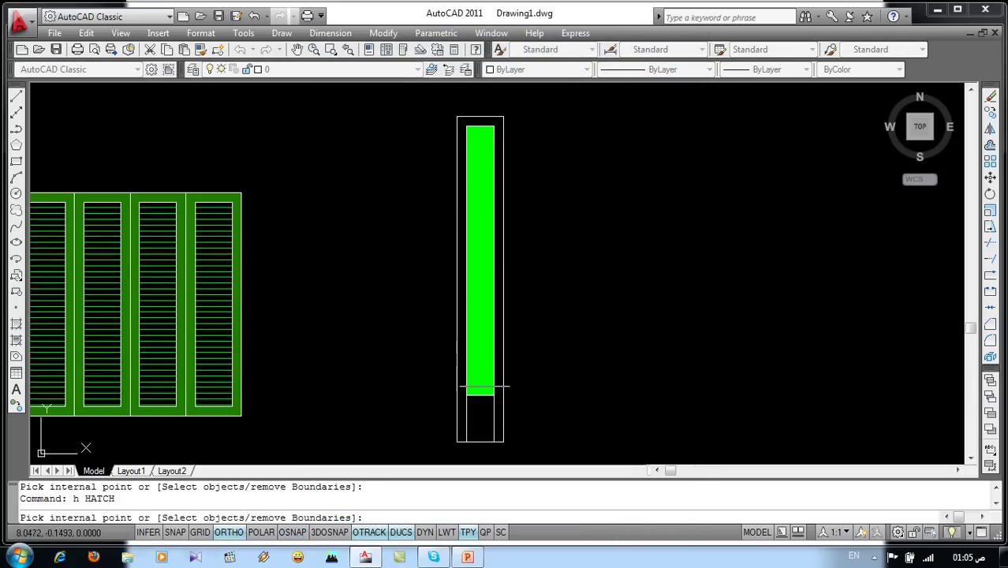
pyautogui.click(478, 426)
pyautogui.press('Return')
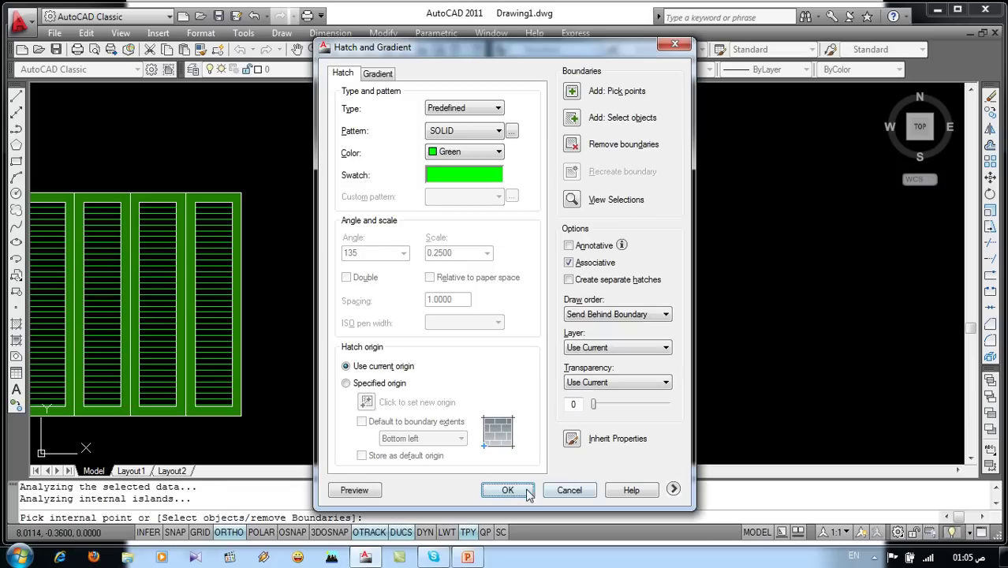
pyautogui.press('Return')
pyautogui.press('Return')
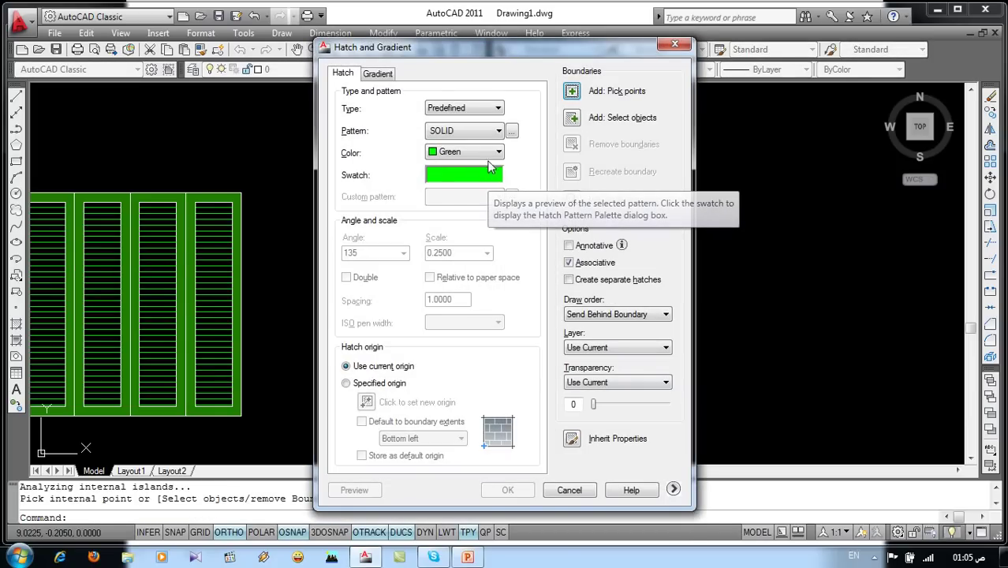
# - Fill the leaf's outer frame band with solid dark green, colour 86
pyautogui.click(489, 156)
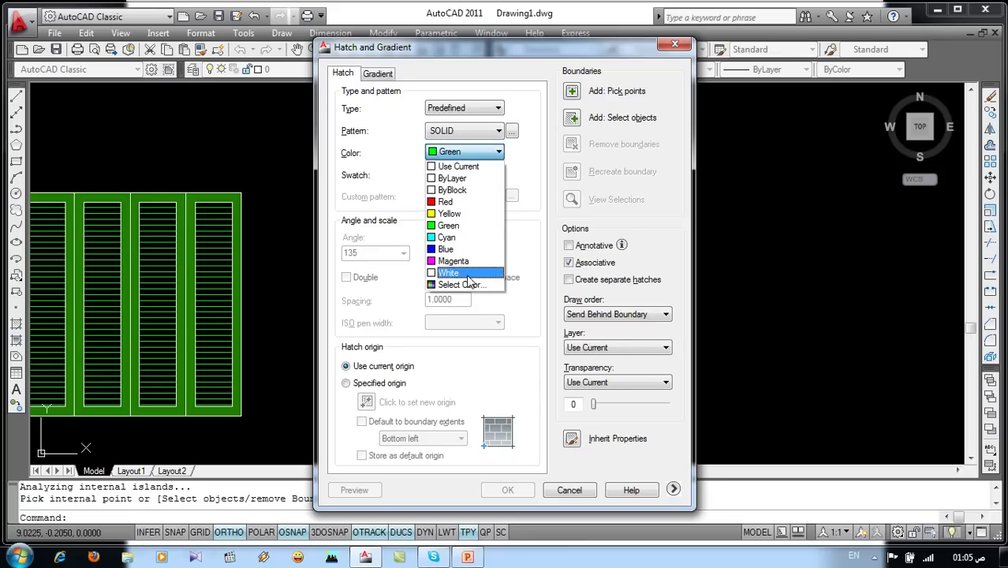
pyautogui.click(472, 291)
pyautogui.click(458, 201)
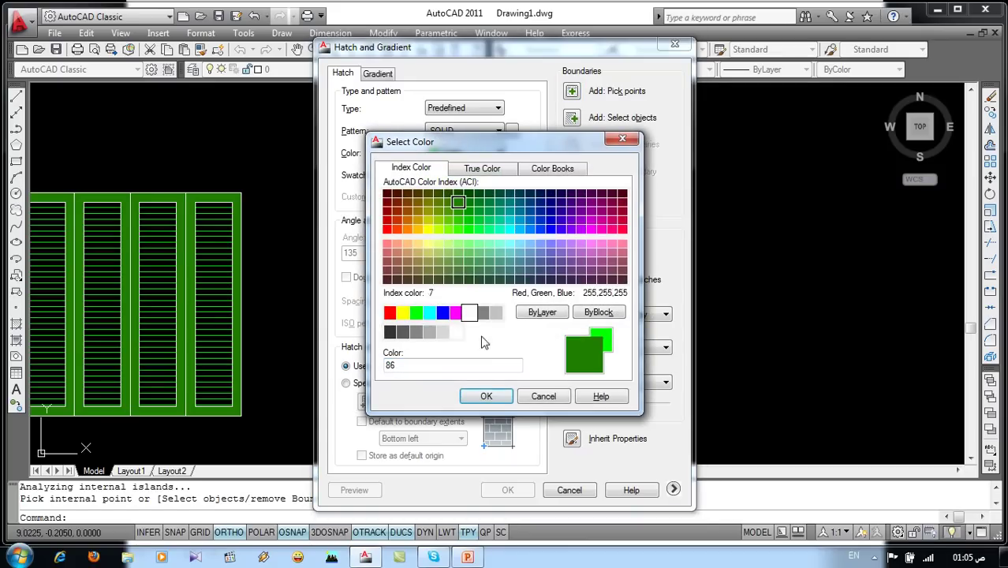
pyautogui.click(494, 403)
pyautogui.click(571, 91)
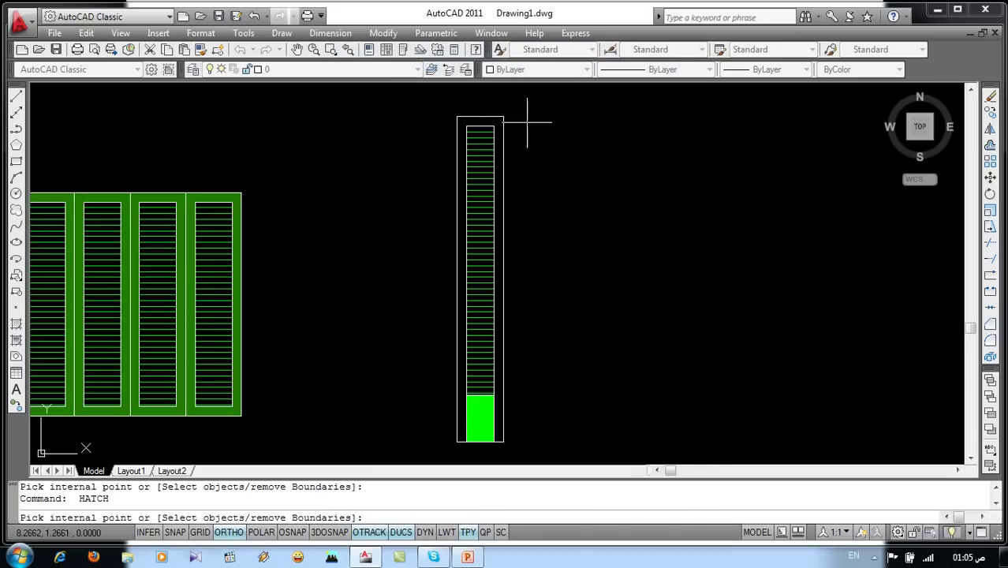
pyautogui.click(500, 121)
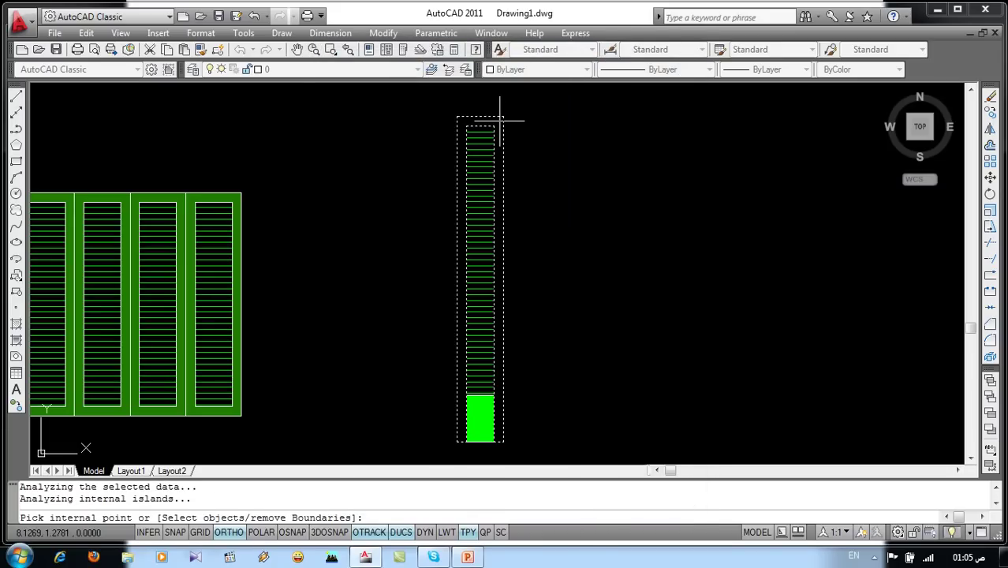
pyautogui.press('Return')
pyautogui.click(521, 488)
pyautogui.moveTo(585, 417)
pyautogui.mouseDown(button='middle')
pyautogui.moveTo(524, 399)
pyautogui.moveTo(520, 419)
pyautogui.mouseUp(button='middle')
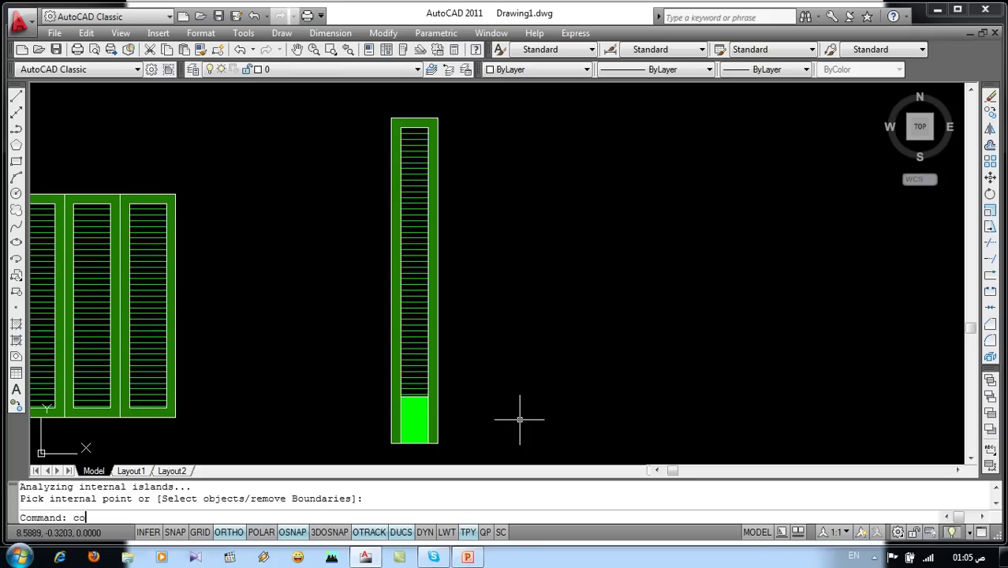
# - Copy the leaf from its lower-left corner three times to the right, forming four leaves
pyautogui.press('Return')
pyautogui.click(457, 113)
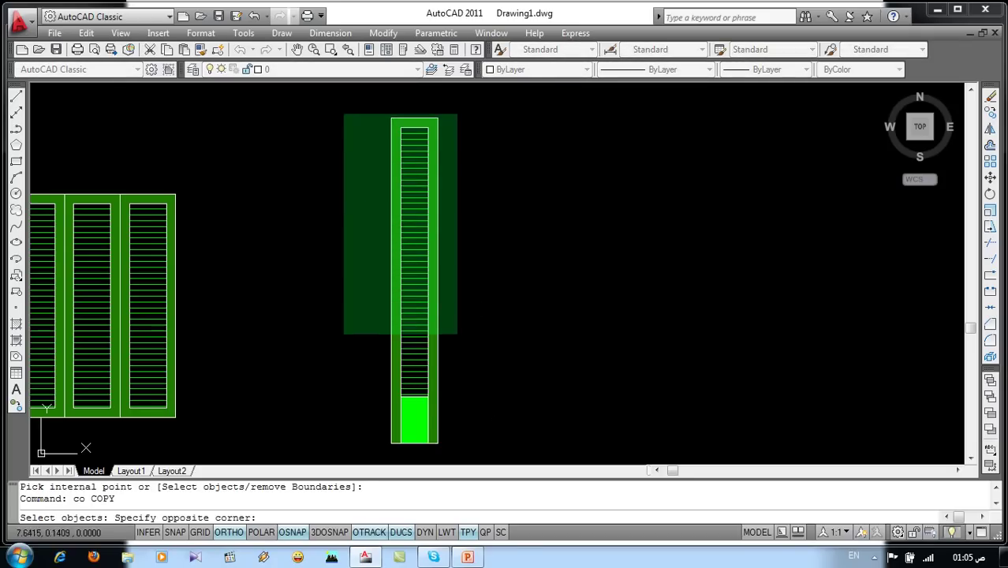
pyautogui.click(360, 455)
pyautogui.press('Return')
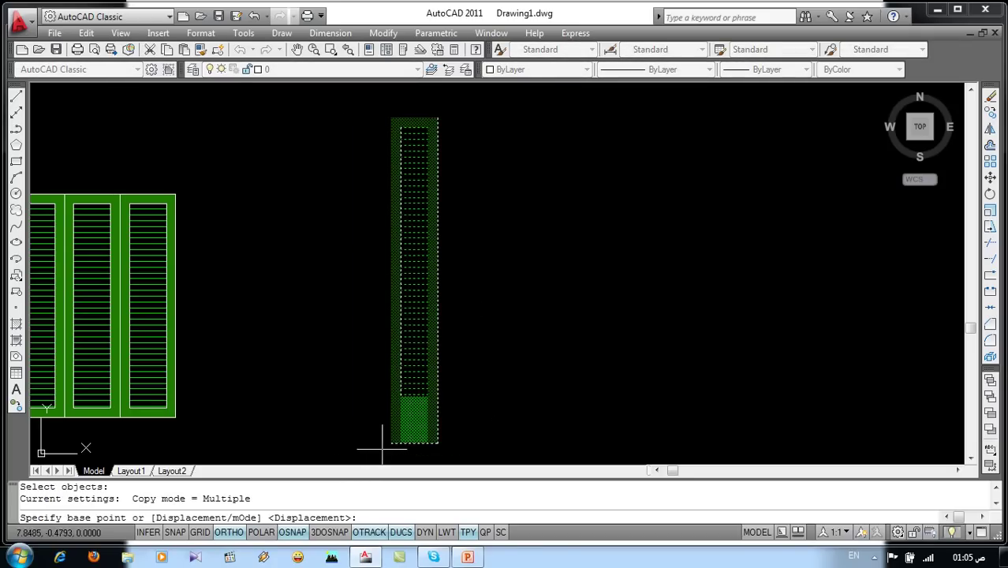
pyautogui.click(391, 443)
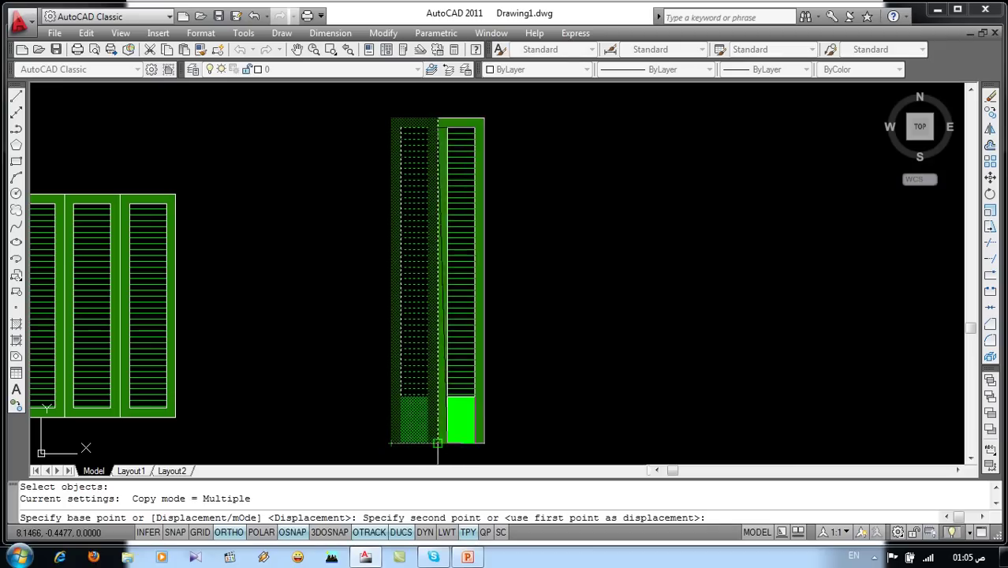
pyautogui.click(438, 443)
pyautogui.click(484, 443)
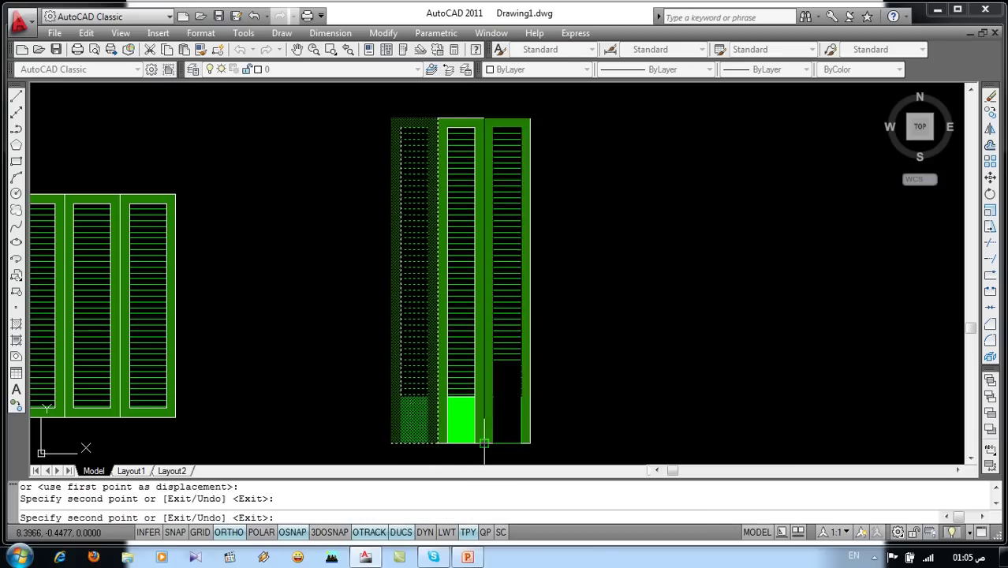
pyautogui.click(531, 444)
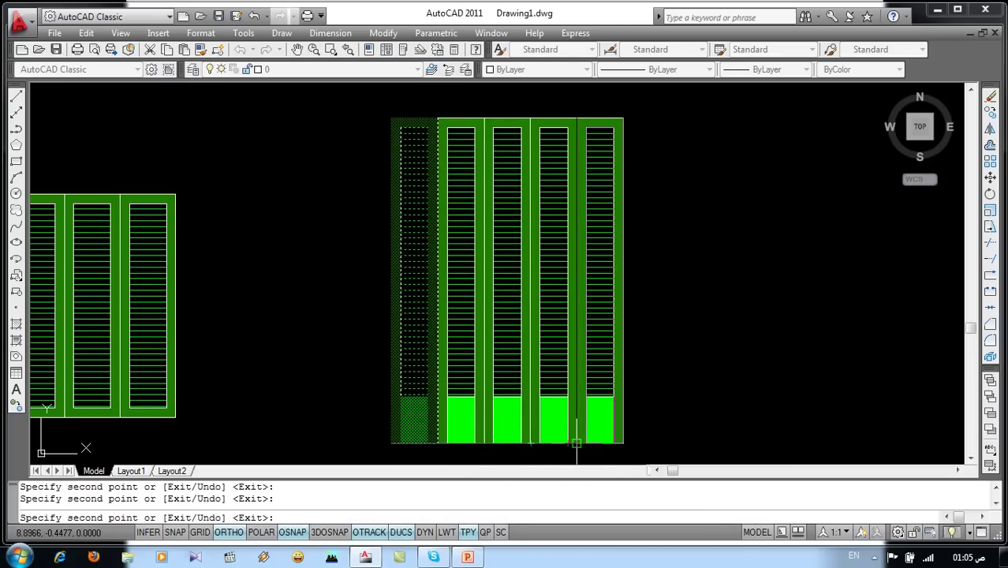
pyautogui.press('Escape')
pyautogui.scroll(-5, 517, 307)
pyautogui.moveTo(520, 309)
pyautogui.mouseDown(button='middle')
pyautogui.moveTo(510, 321)
pyautogui.moveTo(434, 290)
pyautogui.mouseUp(button='middle')
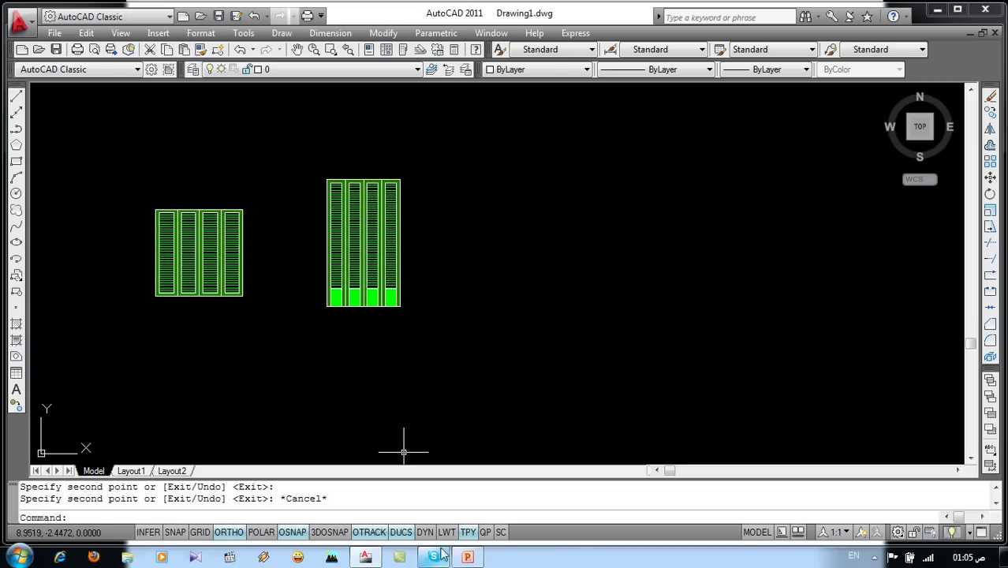
pyautogui.click(467, 556)
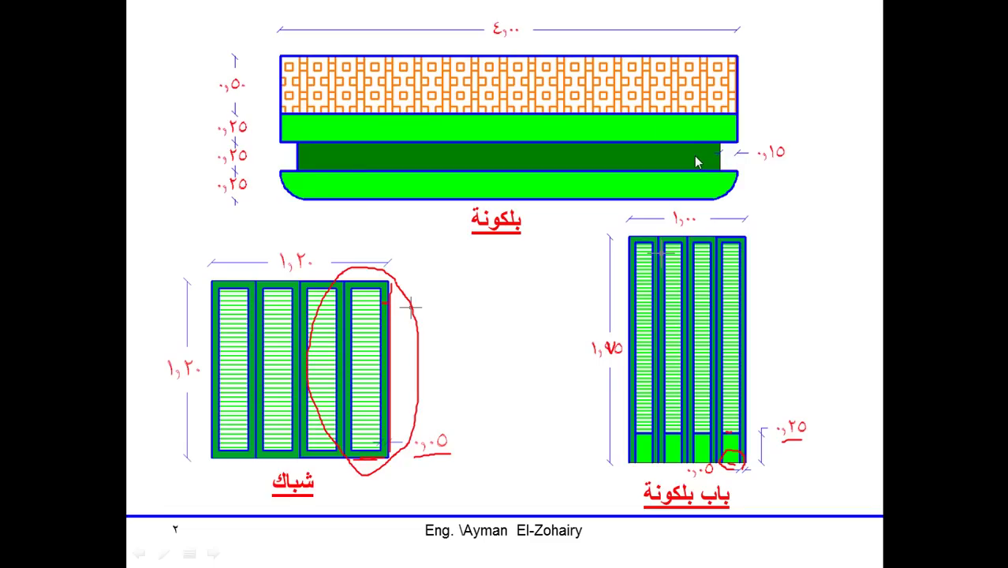
# - Return from the reference slide to the AutoCAD drawing
pyautogui.hotkey('alt', 'Tab')
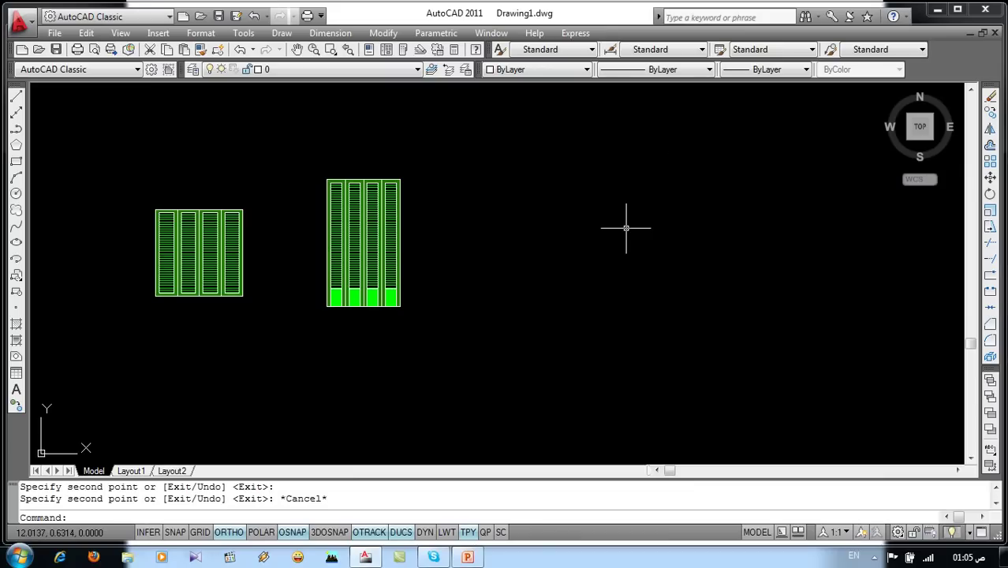
# - Draw a 4-unit horizontal line to start the balcony
pyautogui.press('Return')
pyautogui.click(454, 285)
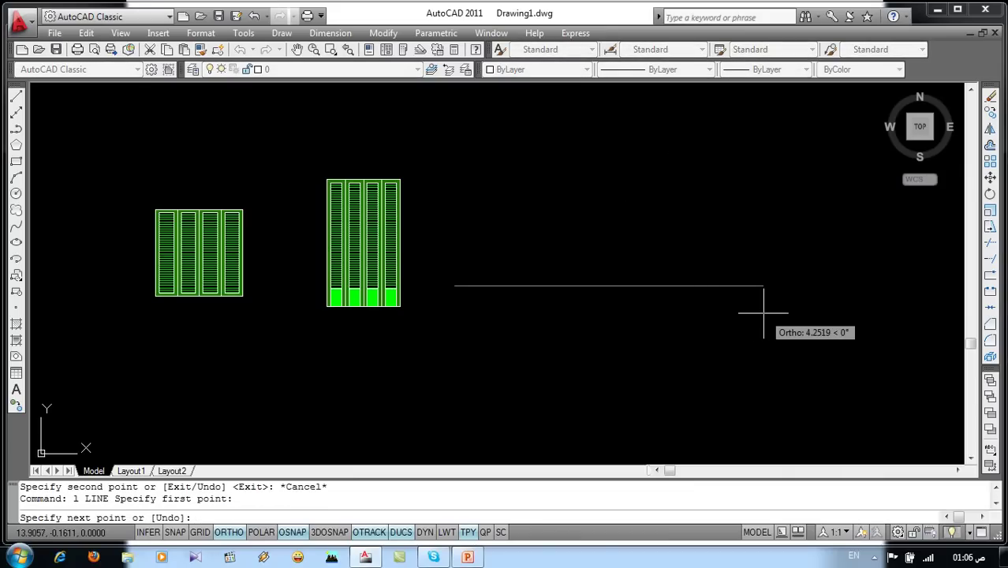
pyautogui.write('4')
pyautogui.press('Return')
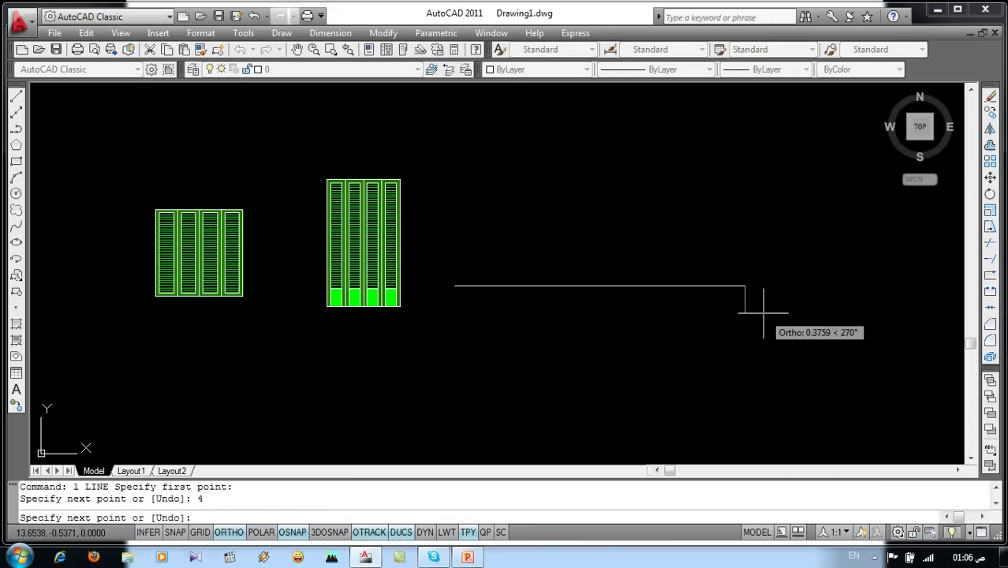
pyautogui.press('Escape')
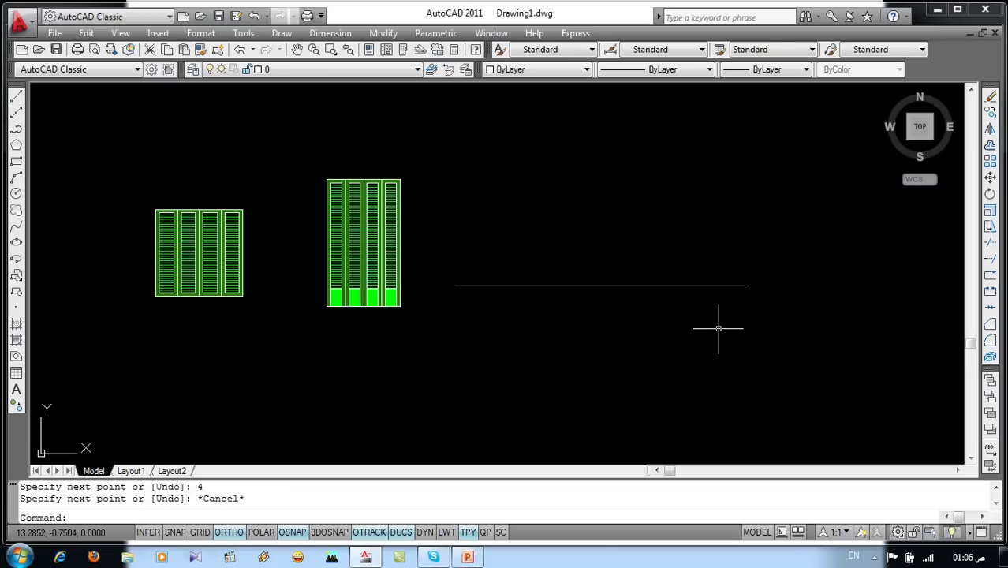
pyautogui.write('o')
# - Offset the horizontal line 0.5 downward
pyautogui.press('Return')
pyautogui.write('.')
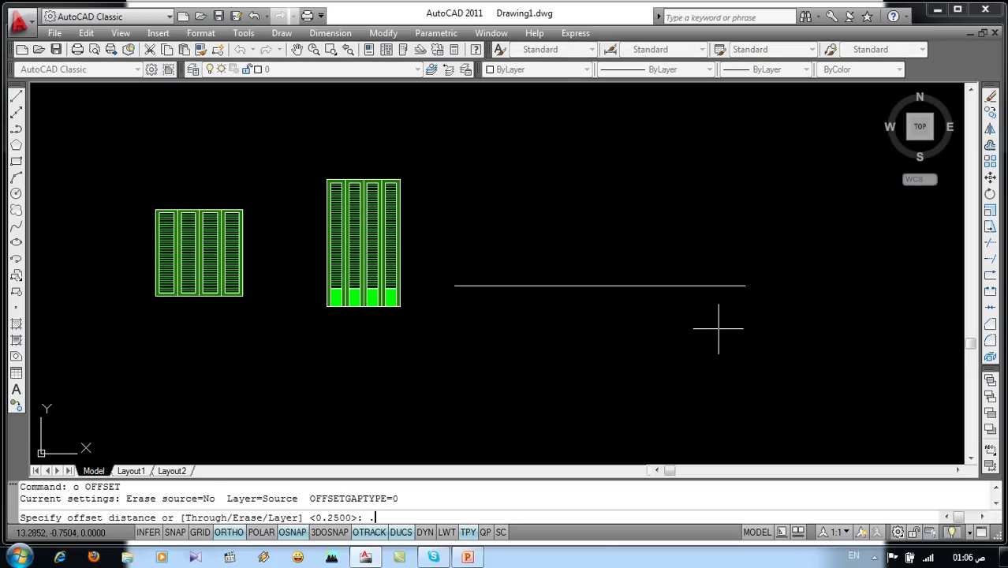
pyautogui.write('5')
pyautogui.press('Return')
pyautogui.click(711, 285)
pyautogui.click(698, 342)
pyautogui.press('Return')
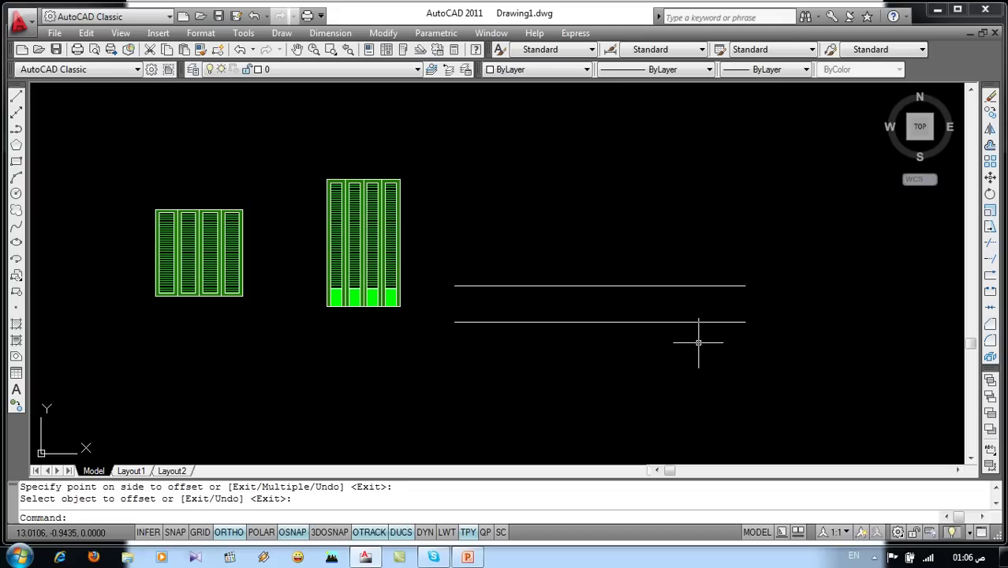
# - Add three more parallel lines below it, each offset 0.25 from the previous one
pyautogui.press('Return')
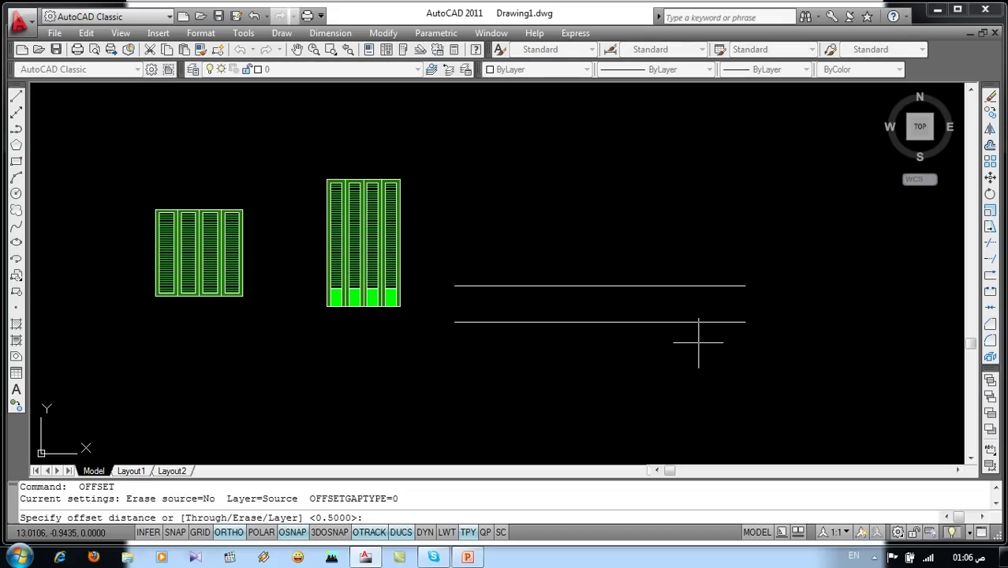
pyautogui.write('.25')
pyautogui.press('Return')
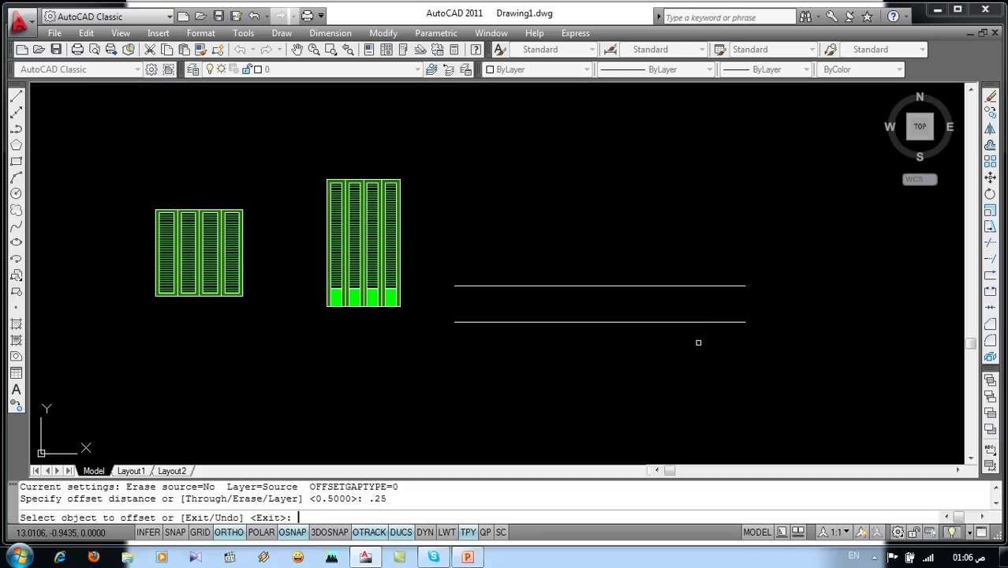
pyautogui.click(692, 319)
pyautogui.click(677, 351)
pyautogui.click(683, 340)
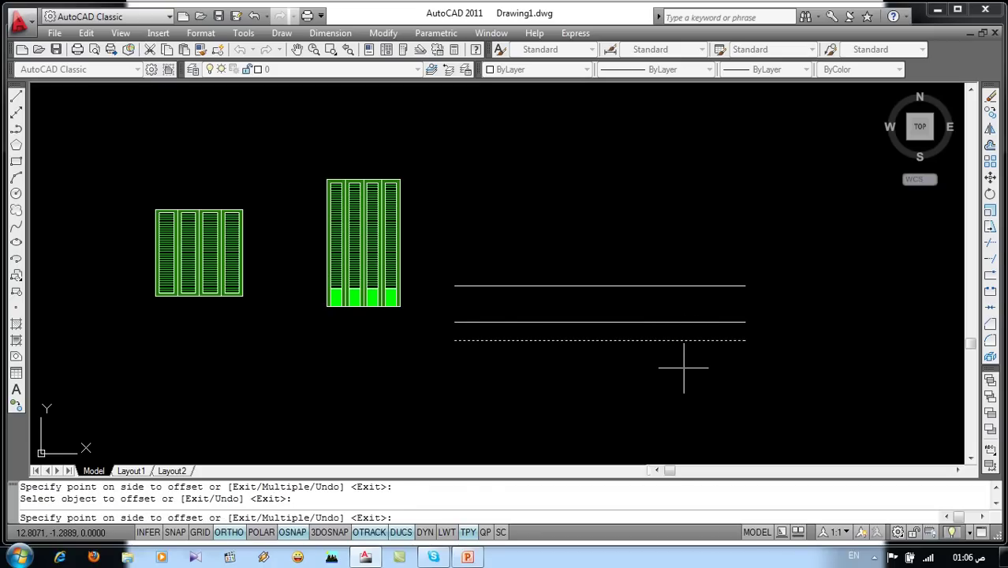
pyautogui.click(684, 367)
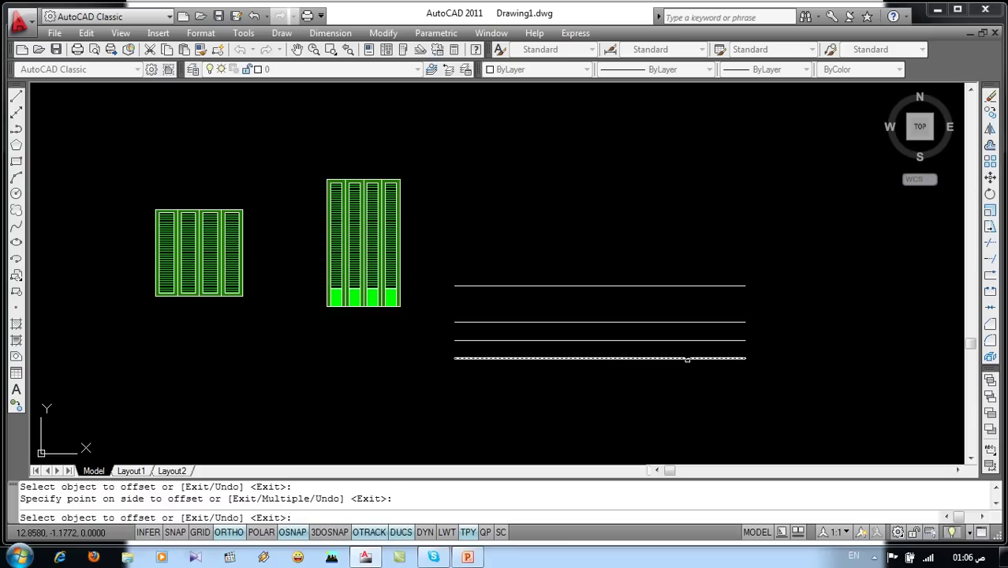
pyautogui.click(687, 358)
pyautogui.click(698, 402)
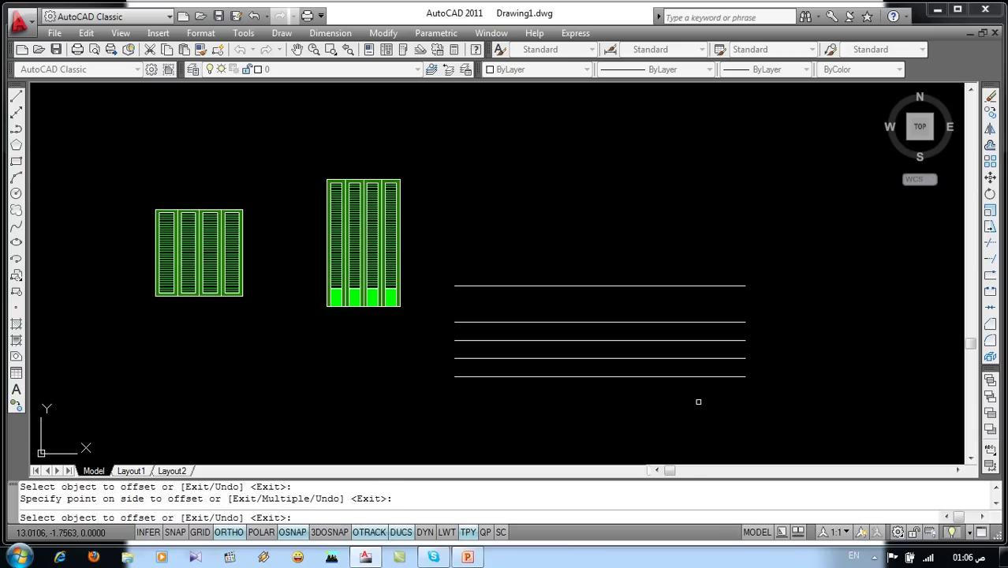
pyautogui.press('Escape')
pyautogui.scroll(2, 649, 340)
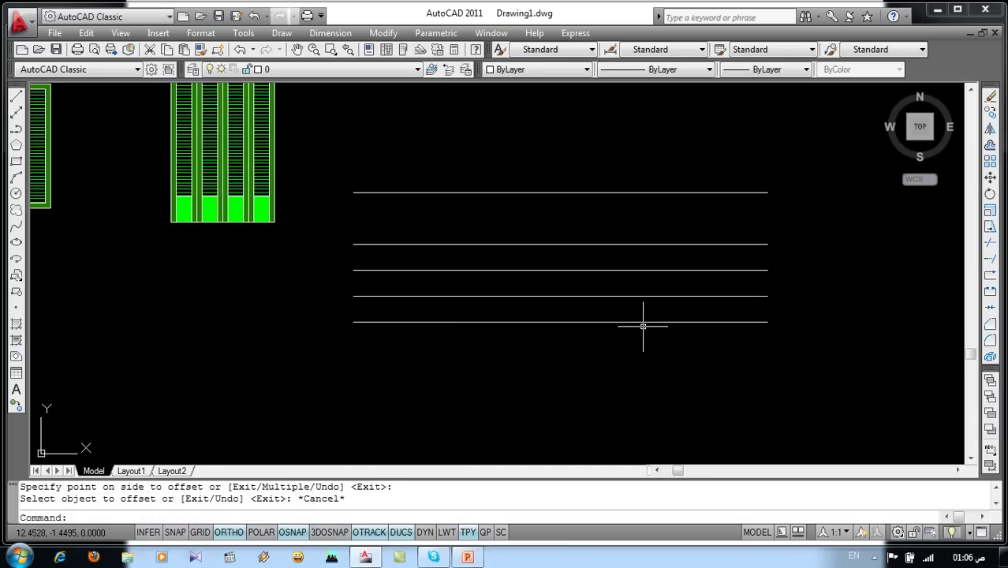
# - Draw the balcony's right edge from the top line down to the bottom line
pyautogui.moveTo(642, 325); pyautogui.dragTo(634, 356, button='middle')
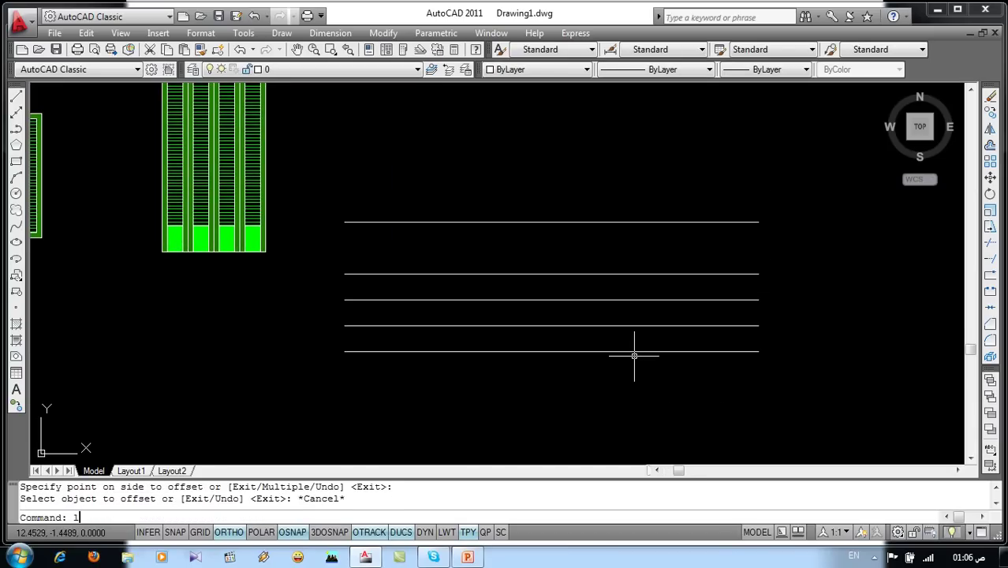
pyautogui.press('Return')
pyautogui.click(758, 222)
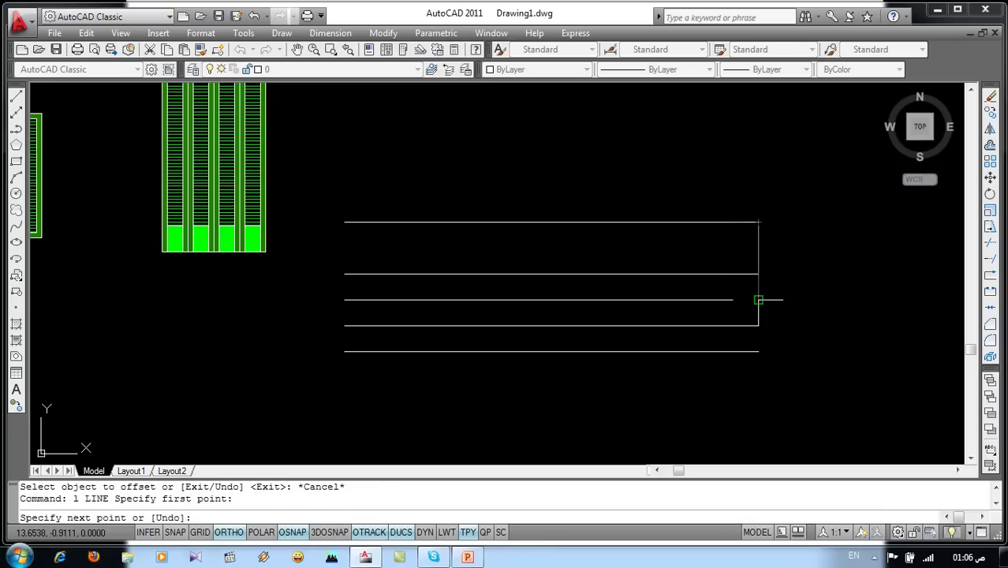
pyautogui.click(758, 300)
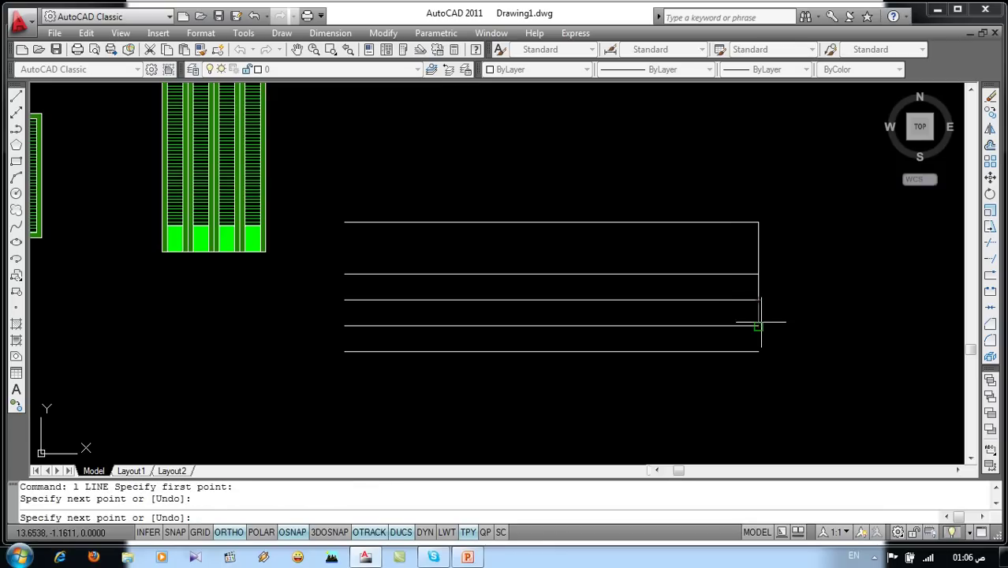
pyautogui.click(758, 325)
pyautogui.click(758, 351)
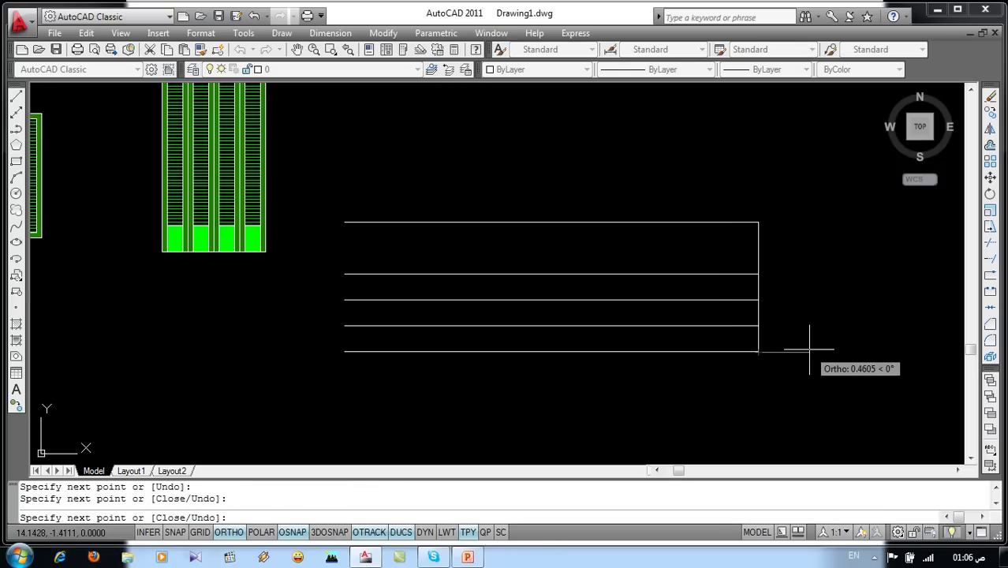
pyautogui.press('Escape')
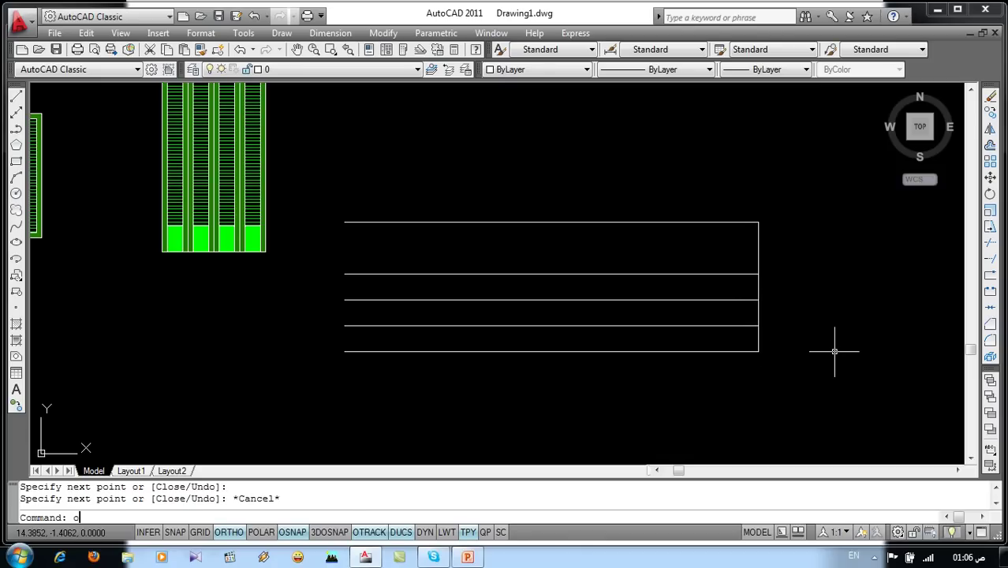
# - Offset the right edge 0.15 inward and delete the leftover edge piece of the third band
pyautogui.press('Return')
pyautogui.write('.15')
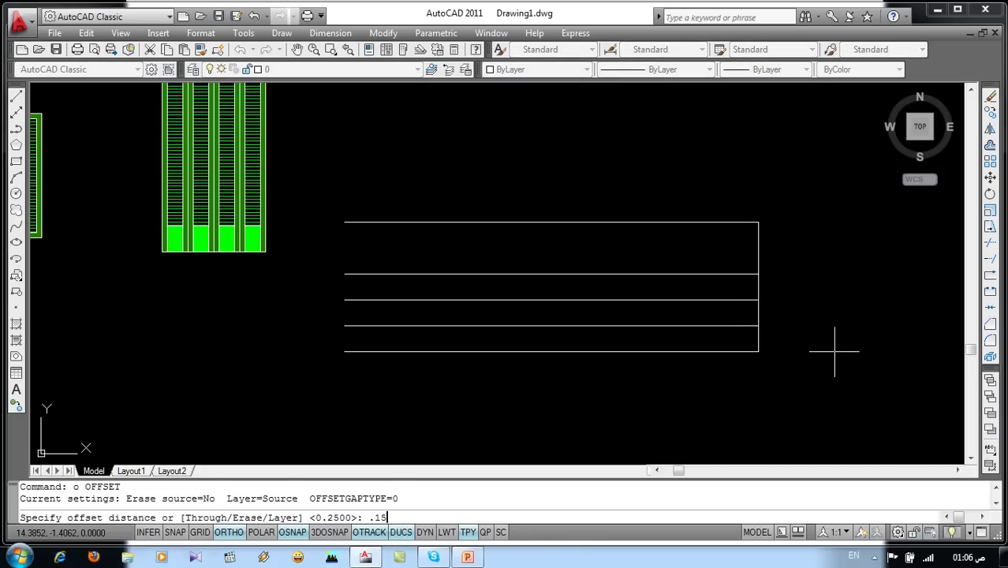
pyautogui.press('Return')
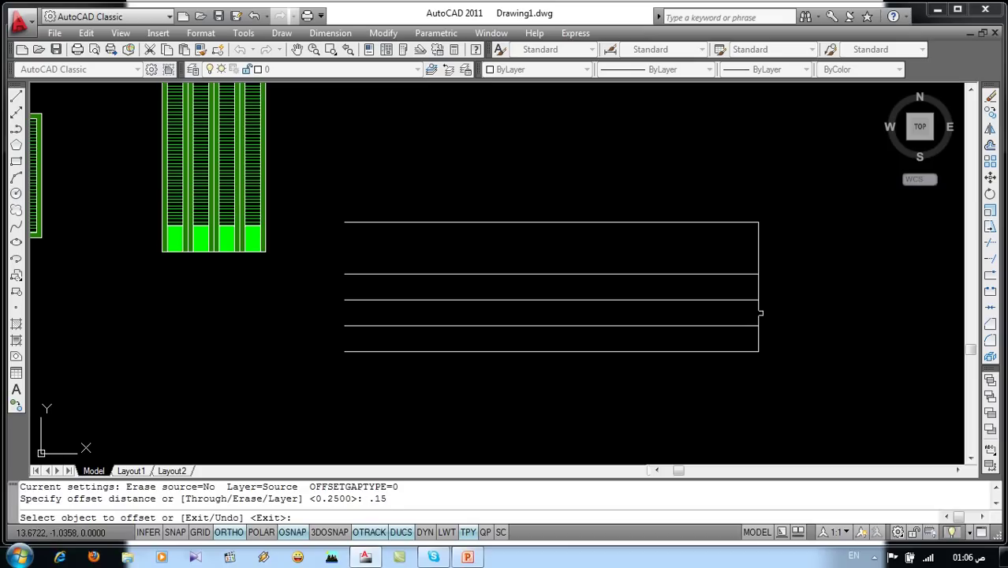
pyautogui.click(759, 313)
pyautogui.click(713, 315)
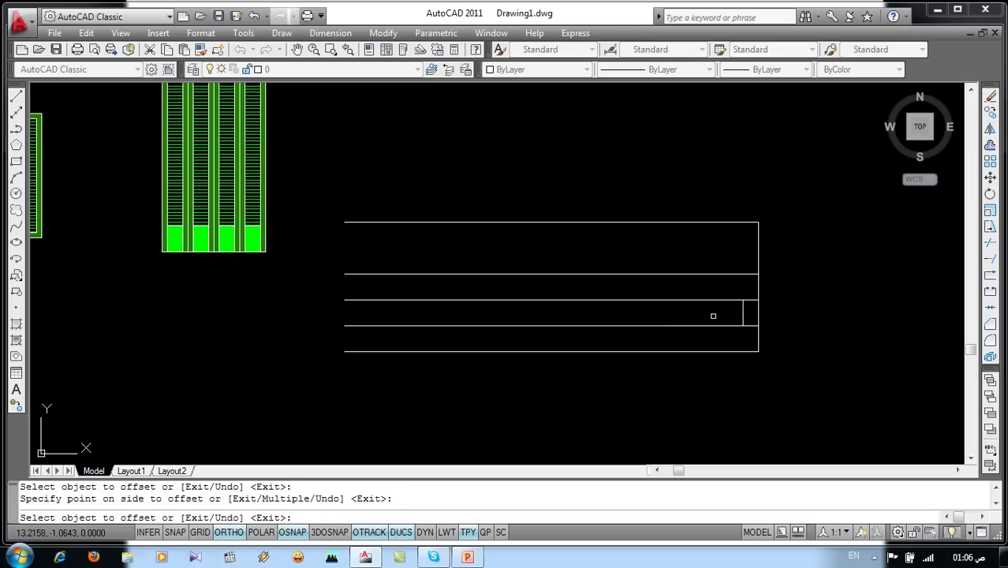
pyautogui.press('Escape')
pyautogui.click(758, 312)
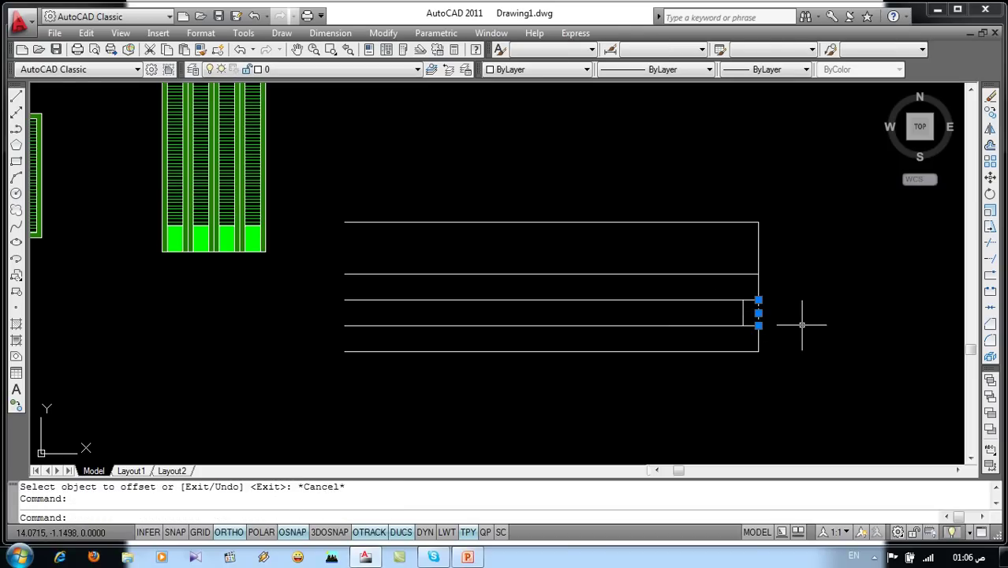
pyautogui.press('Delete')
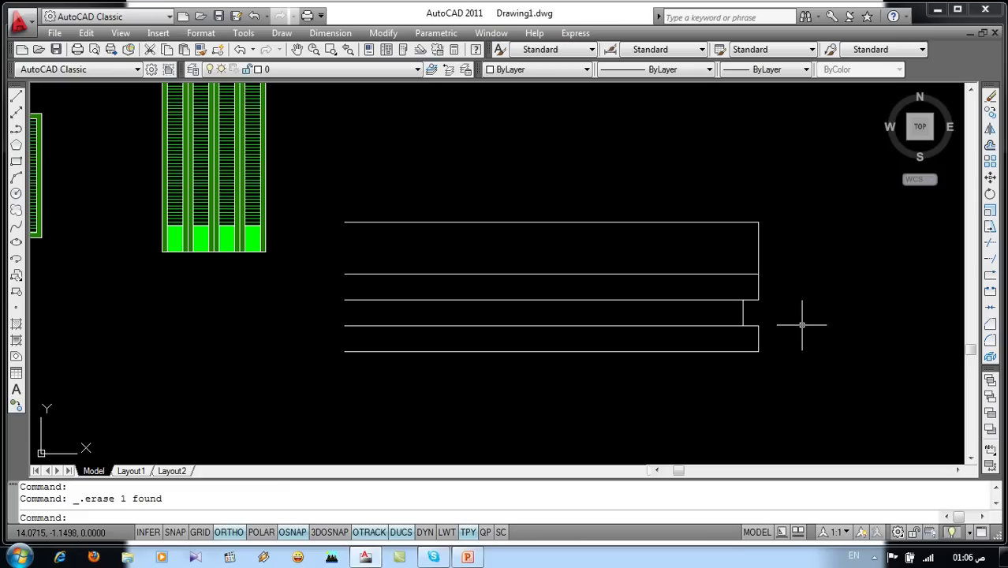
pyautogui.write('f')
# - Fillet the lower slab's bottom-right corner with a 0.25 radius
pyautogui.press('Return')
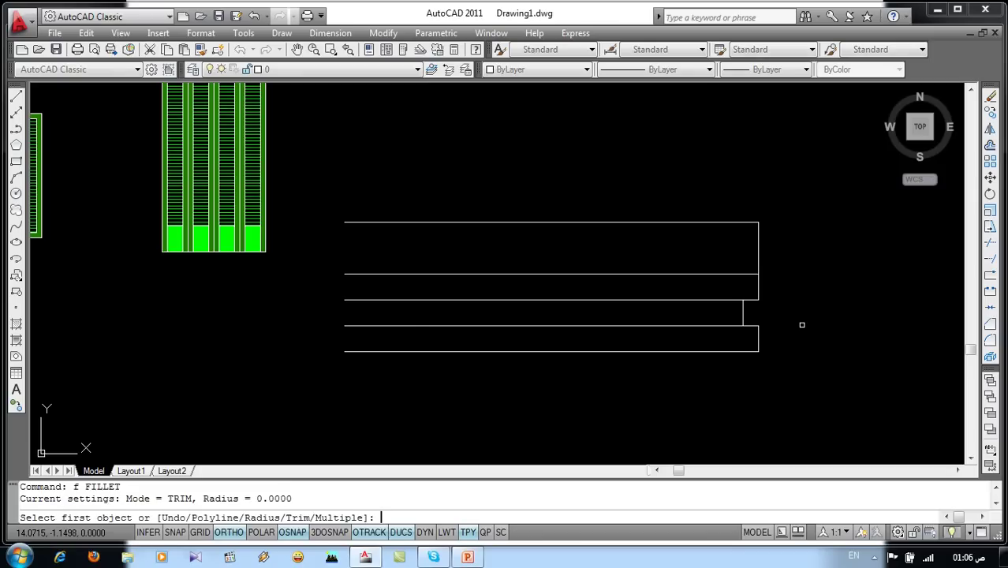
pyautogui.write('r')
pyautogui.press('Return')
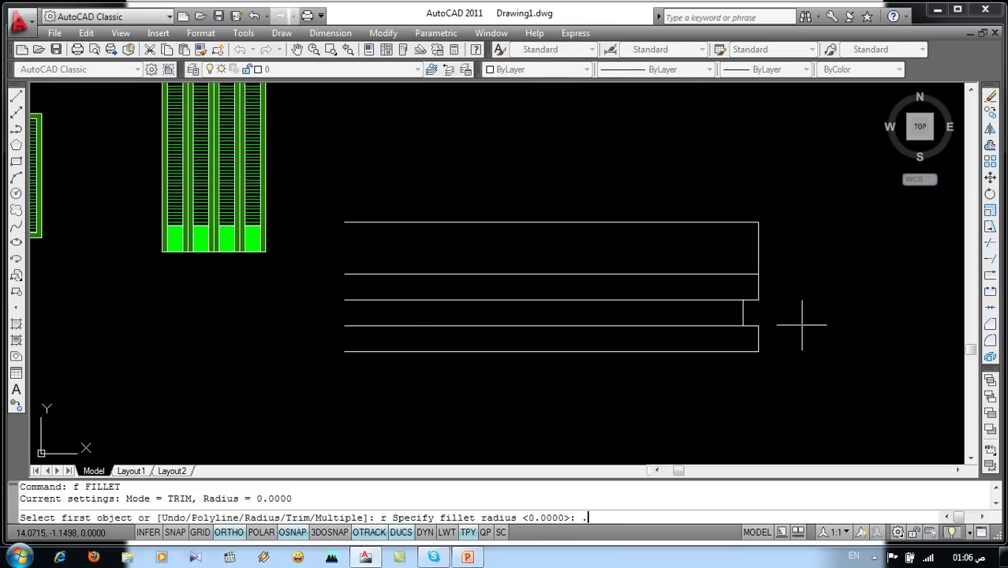
pyautogui.press('Return')
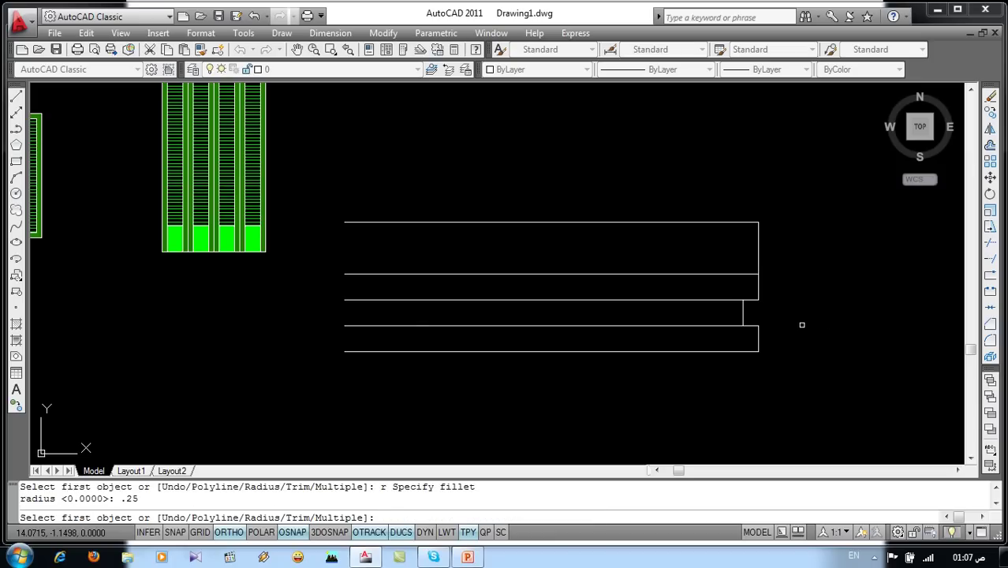
pyautogui.click(756, 339)
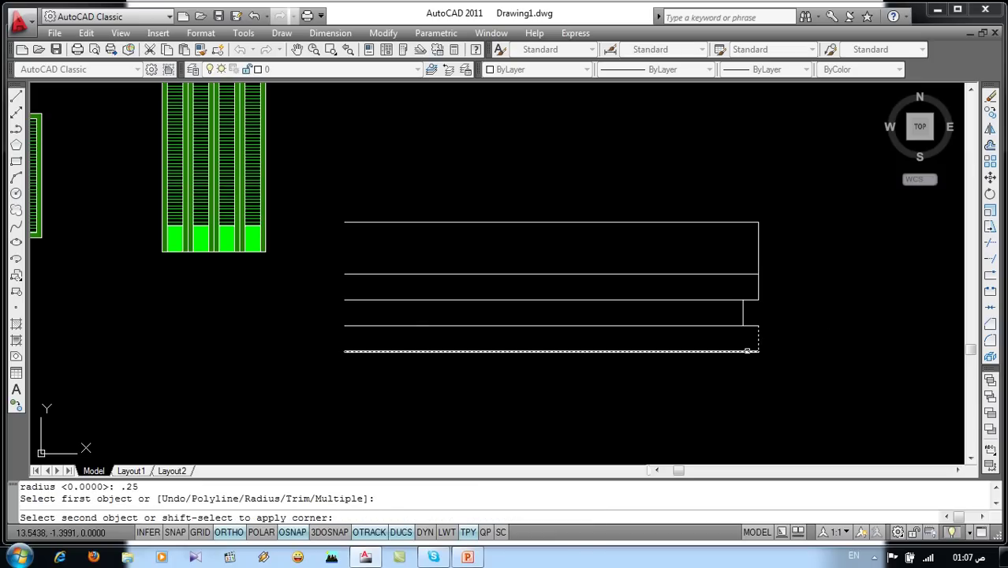
pyautogui.click(746, 350)
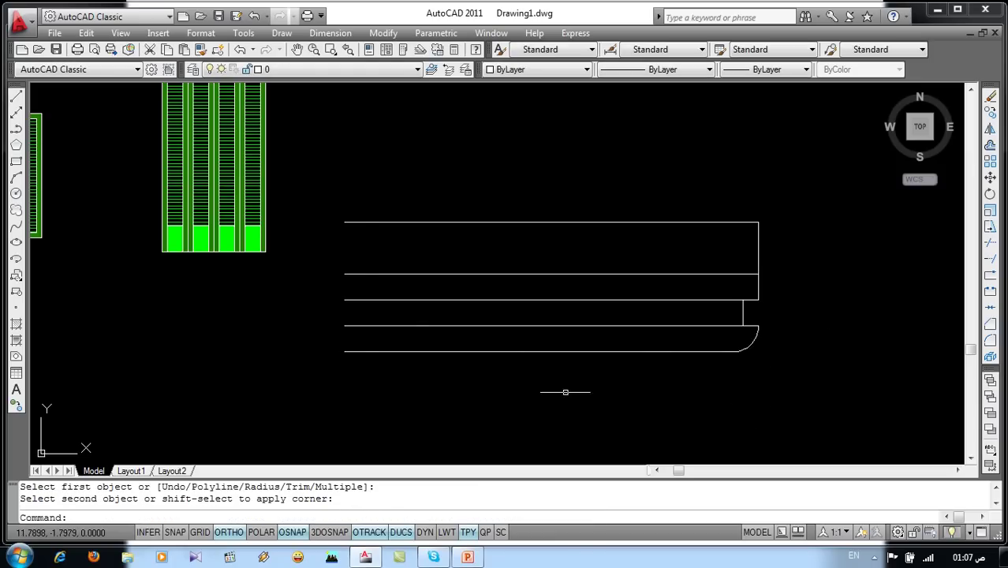
pyautogui.moveTo(562, 387); pyautogui.dragTo(590, 388, button='middle')
# - Draw the balcony's left edge from the top-left corner down to the bottom line
pyautogui.press('Return')
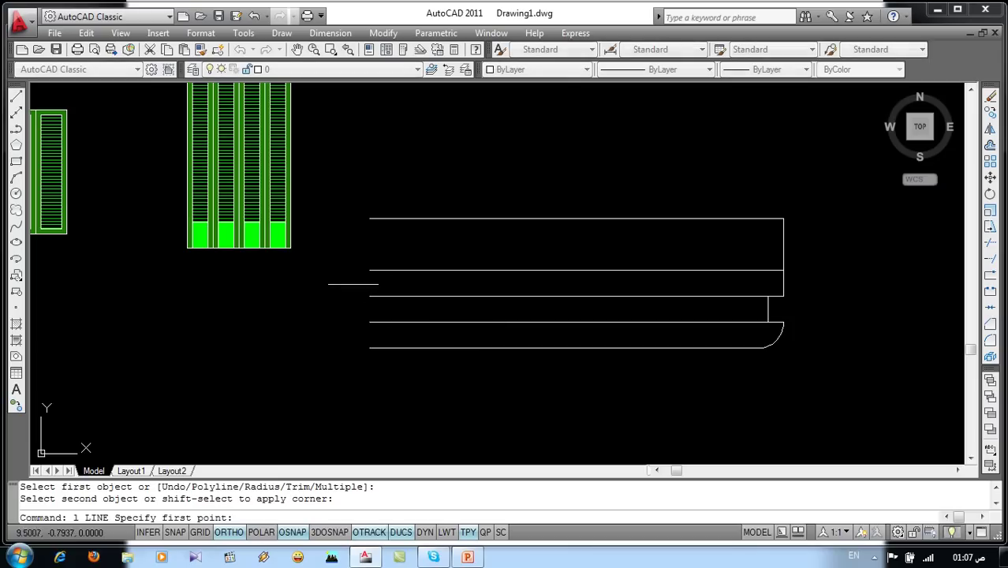
pyautogui.click(369, 218)
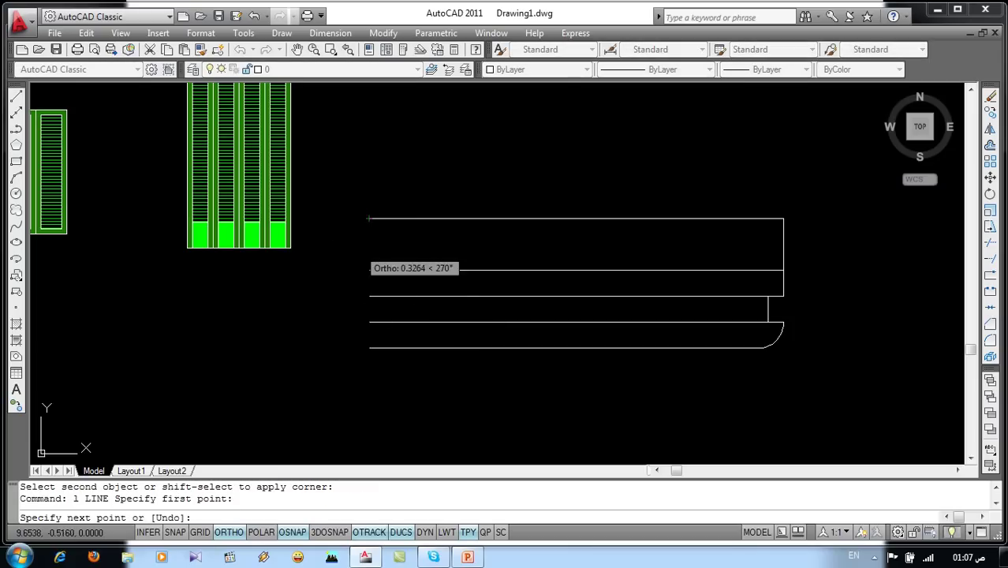
pyautogui.click(368, 295)
pyautogui.click(369, 322)
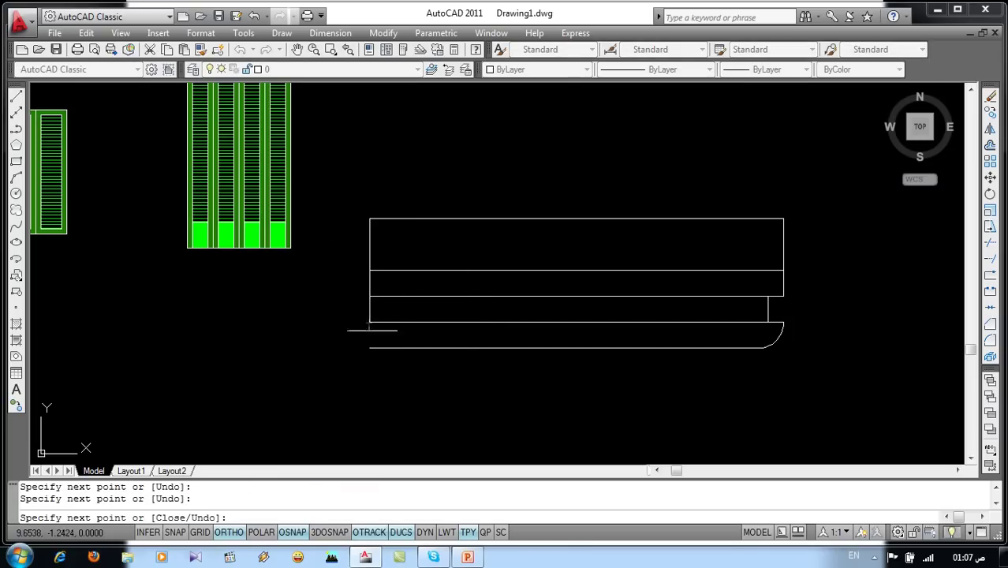
pyautogui.click(368, 347)
pyautogui.press('Return')
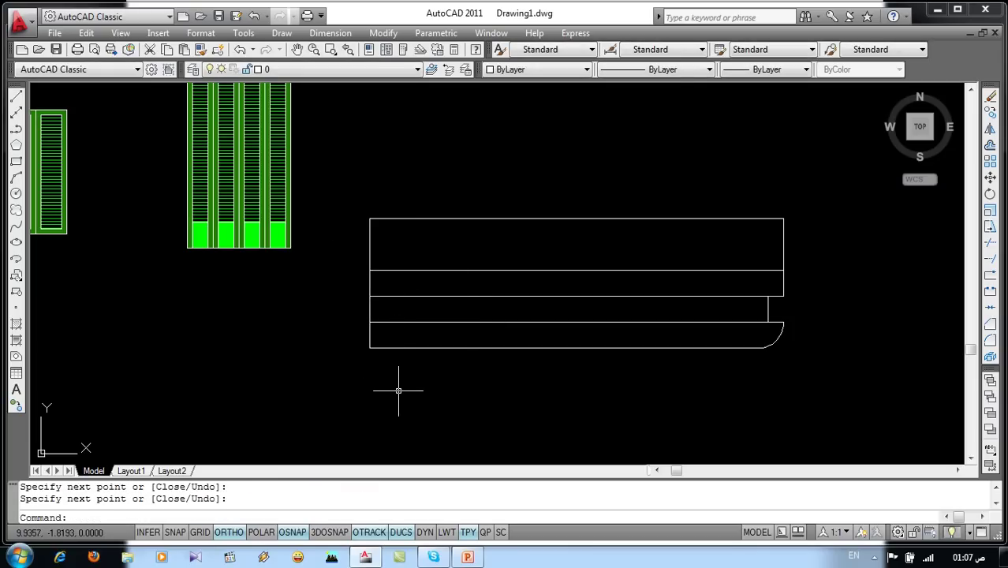
pyautogui.write('o')
# - Offset the left edge 0.15 inward and erase the leftover left vertical line
pyautogui.press('Return')
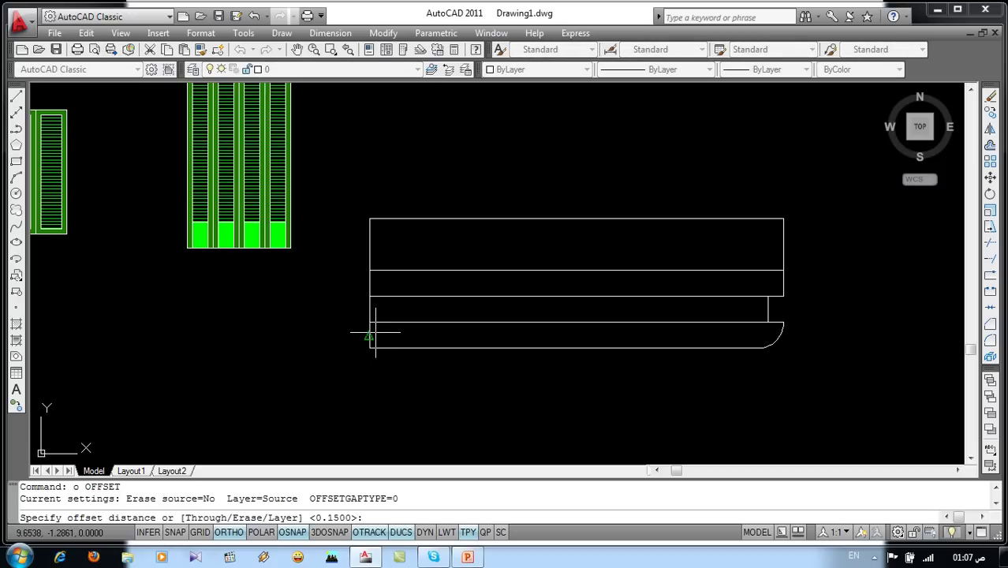
pyautogui.press('Escape')
pyautogui.press('Escape')
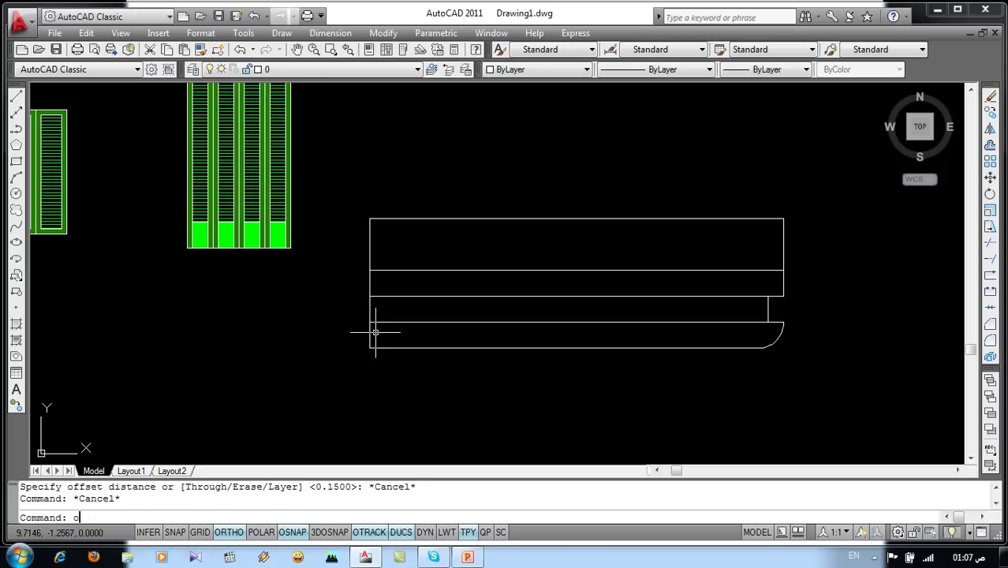
pyautogui.press('Return')
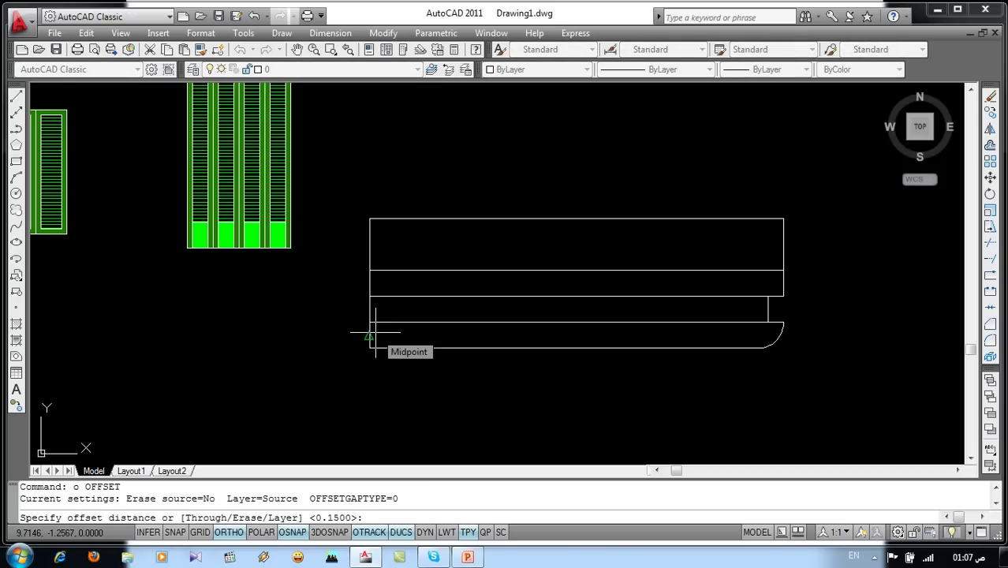
pyautogui.press('Return')
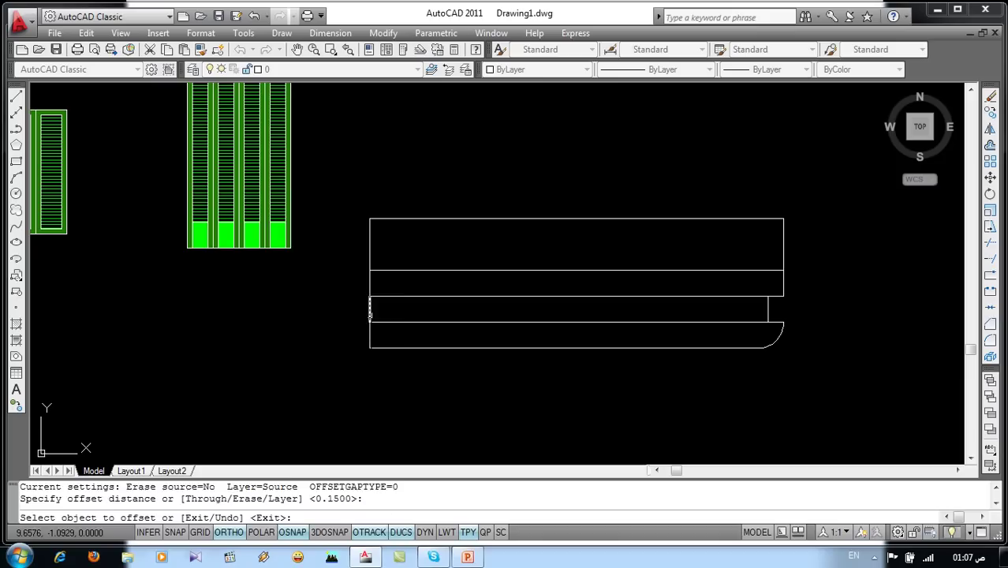
pyautogui.click(370, 312)
pyautogui.click(411, 311)
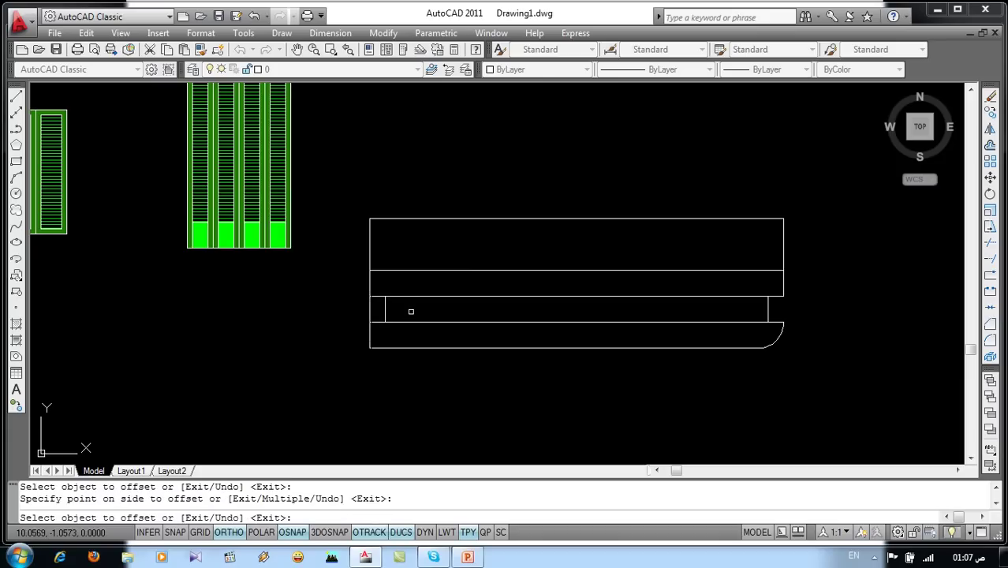
pyautogui.press('Escape')
pyautogui.click(370, 309)
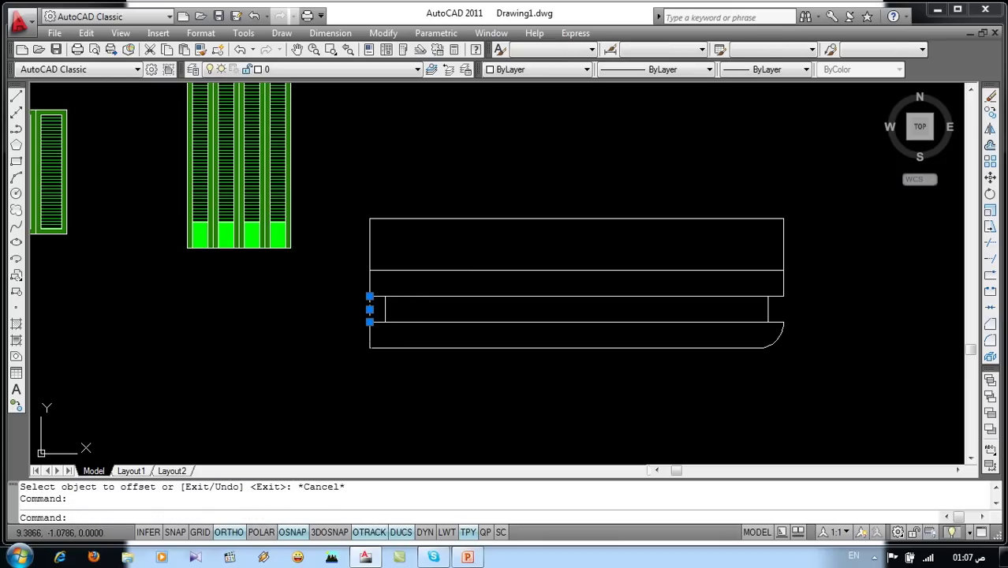
pyautogui.press('Delete')
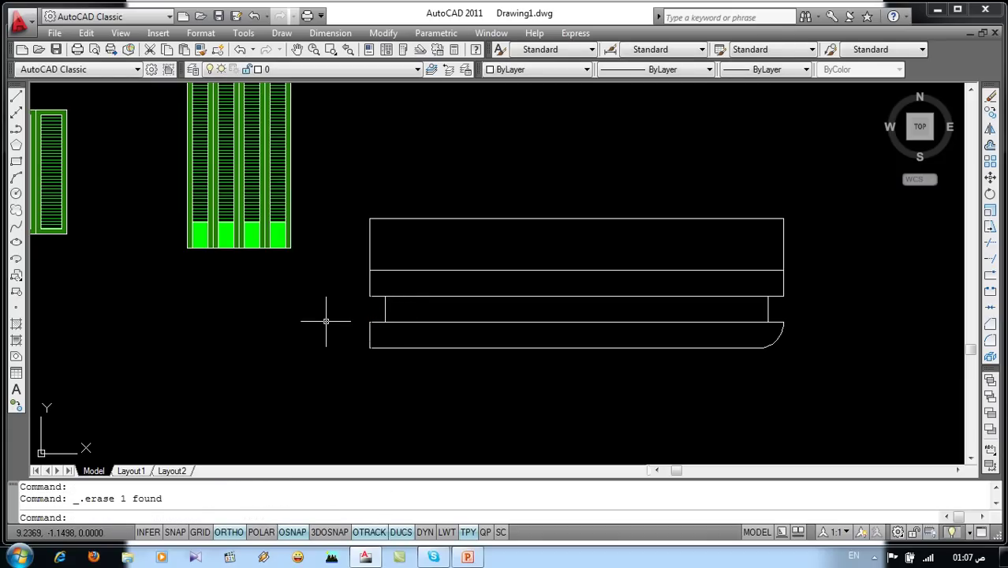
# - Fillet the lower slab's bottom-left corner to match the rounded right end
pyautogui.write('f')
pyautogui.press('Return')
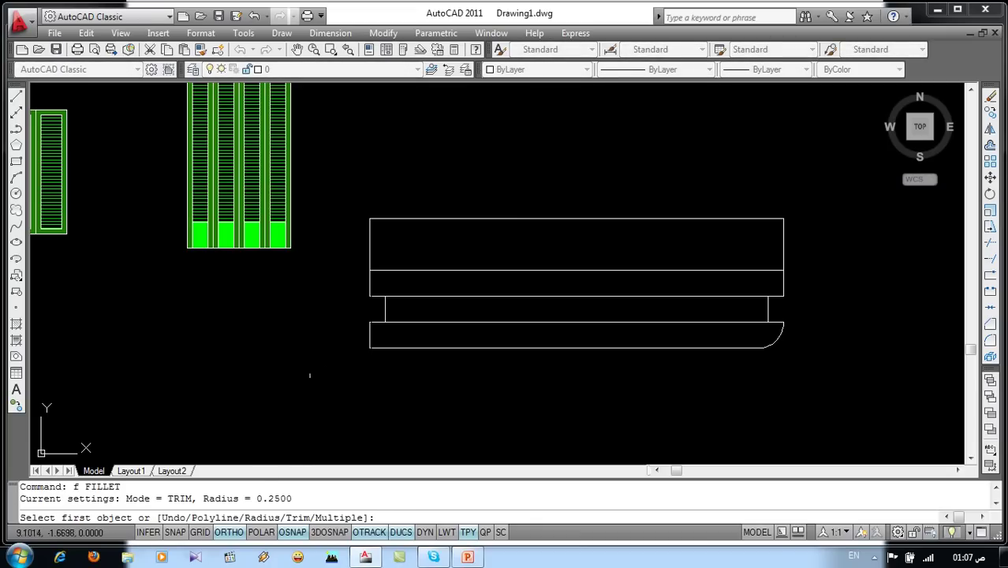
pyautogui.click(370, 334)
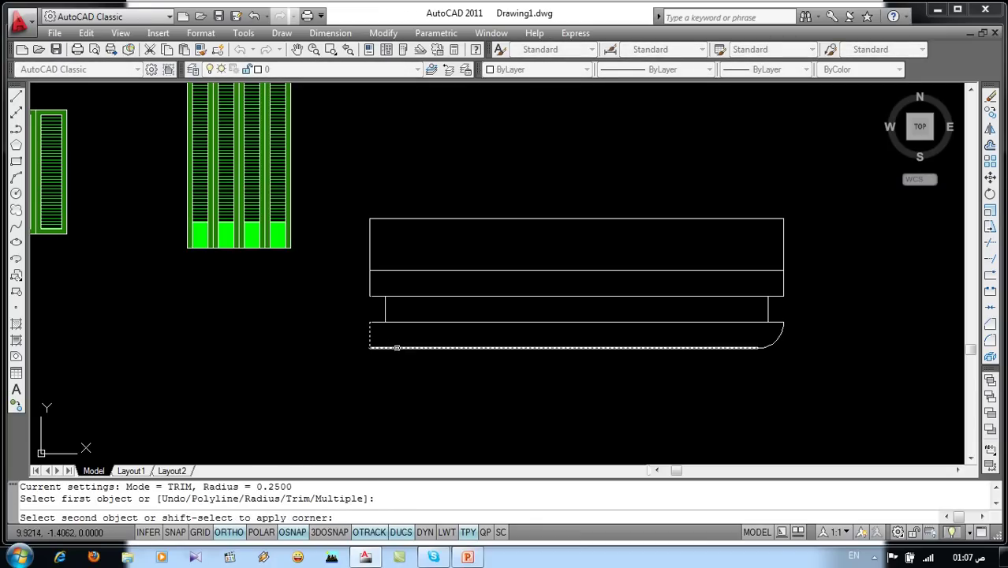
pyautogui.click(387, 347)
pyautogui.moveTo(580, 374); pyautogui.dragTo(551, 384, button='middle')
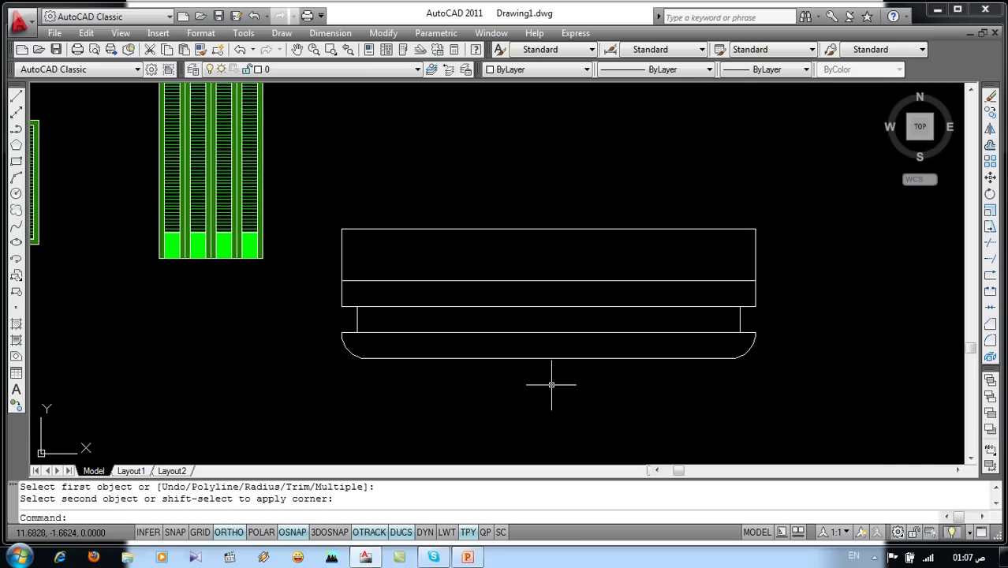
pyautogui.write('h')
pyautogui.press('Return')
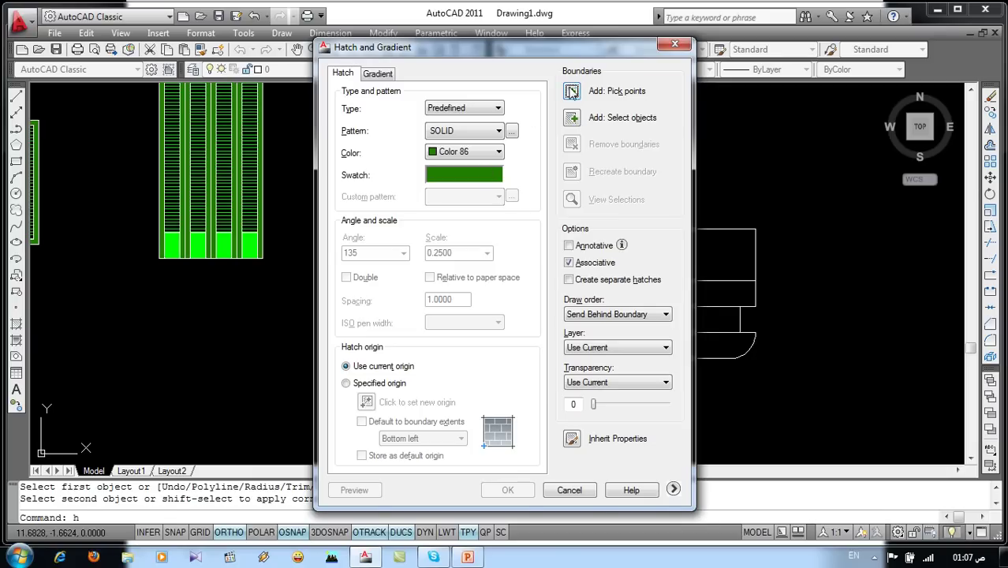
# - Fill the narrow middle strip with solid dark green, color 86
pyautogui.click(571, 91)
pyautogui.click(583, 318)
pyautogui.press('Return')
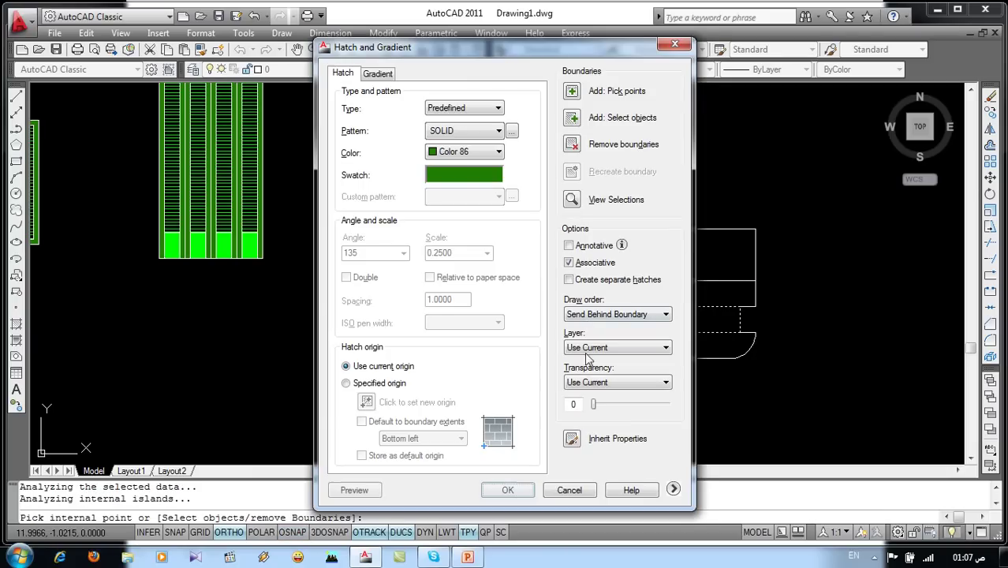
pyautogui.click(507, 493)
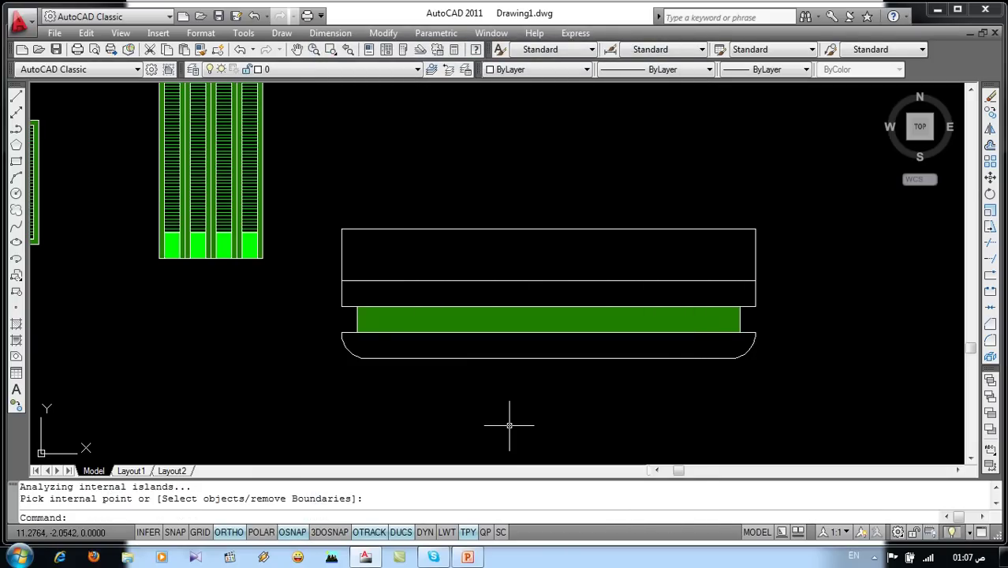
# - Fill the band above the strip and the curved base with solid Green
pyautogui.press('Return')
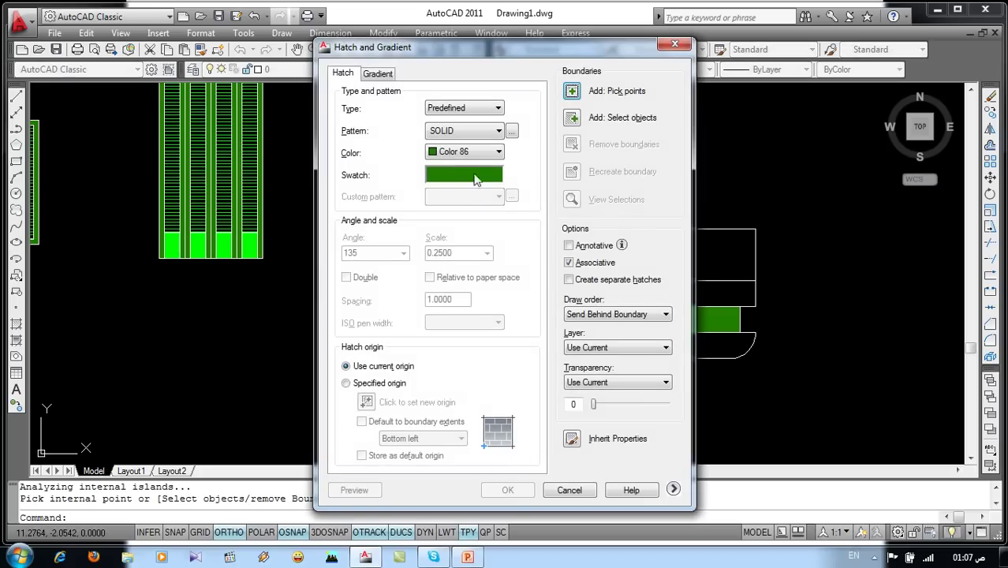
pyautogui.click(475, 153)
pyautogui.click(448, 225)
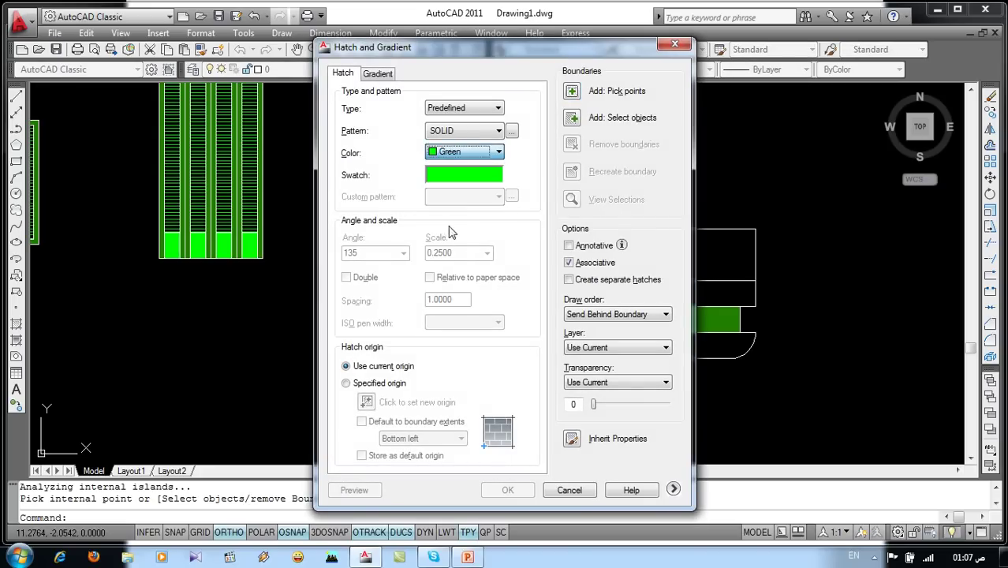
pyautogui.click(571, 94)
pyautogui.click(560, 293)
pyautogui.press('Return')
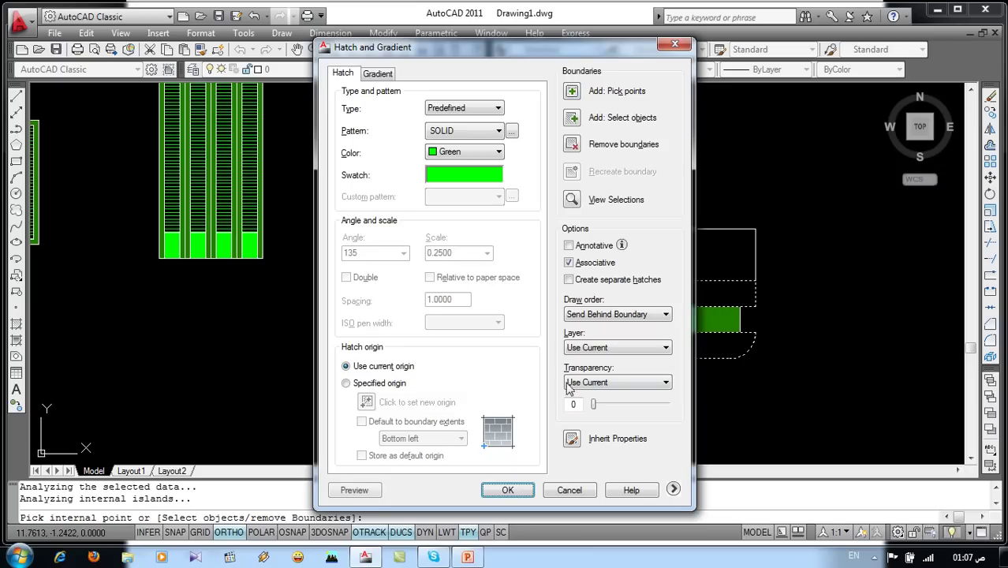
pyautogui.click(505, 490)
# - Set up a hatch with color 32, the BOX pattern and angle 0
pyautogui.write('h')
pyautogui.press('Return')
pyautogui.click(490, 152)
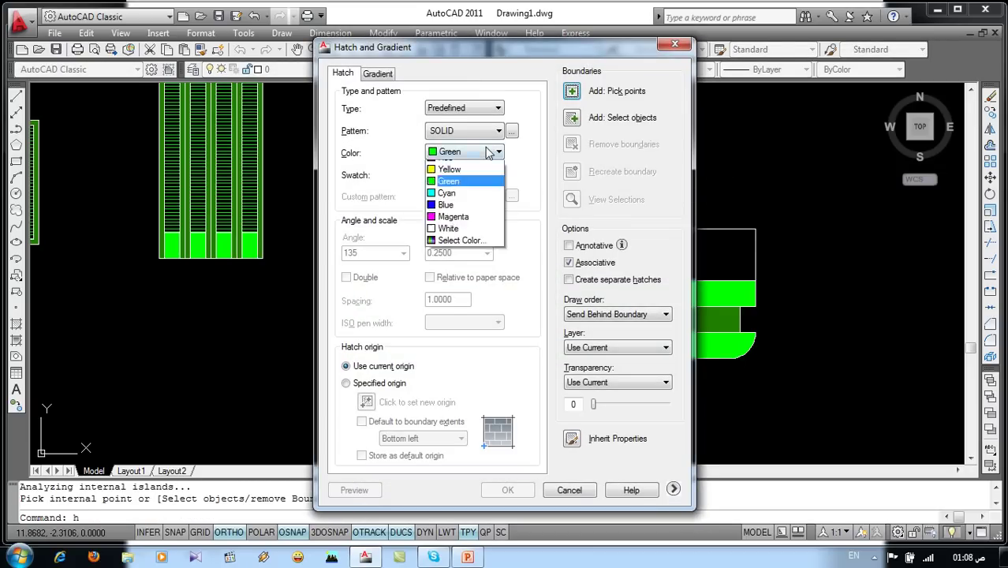
pyautogui.click(457, 286)
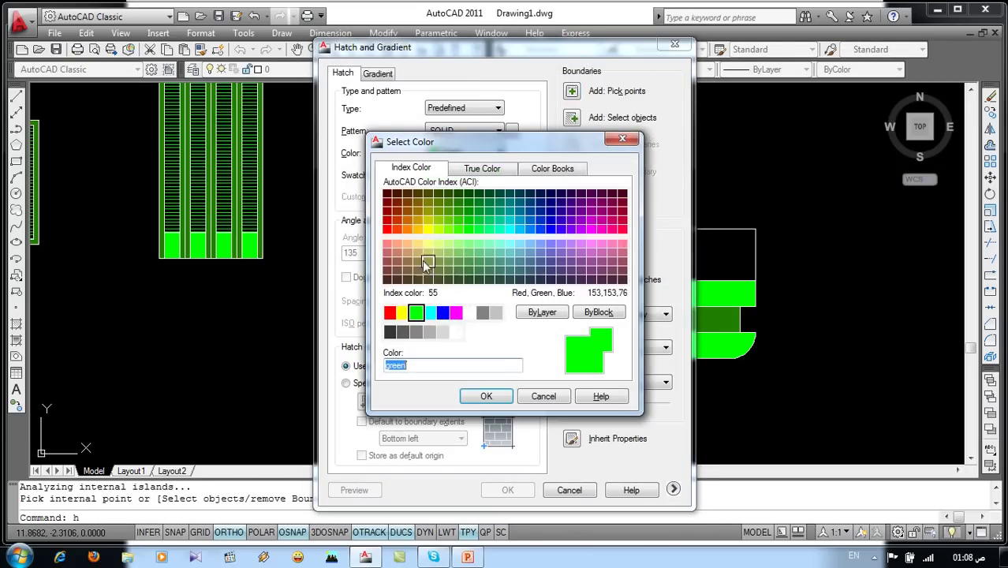
pyautogui.click(407, 220)
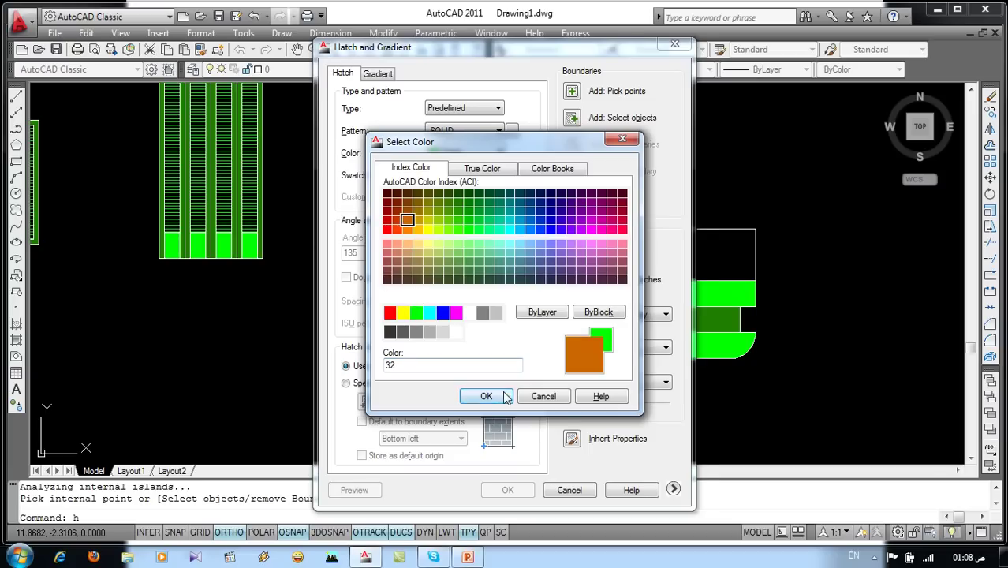
pyautogui.click(487, 396)
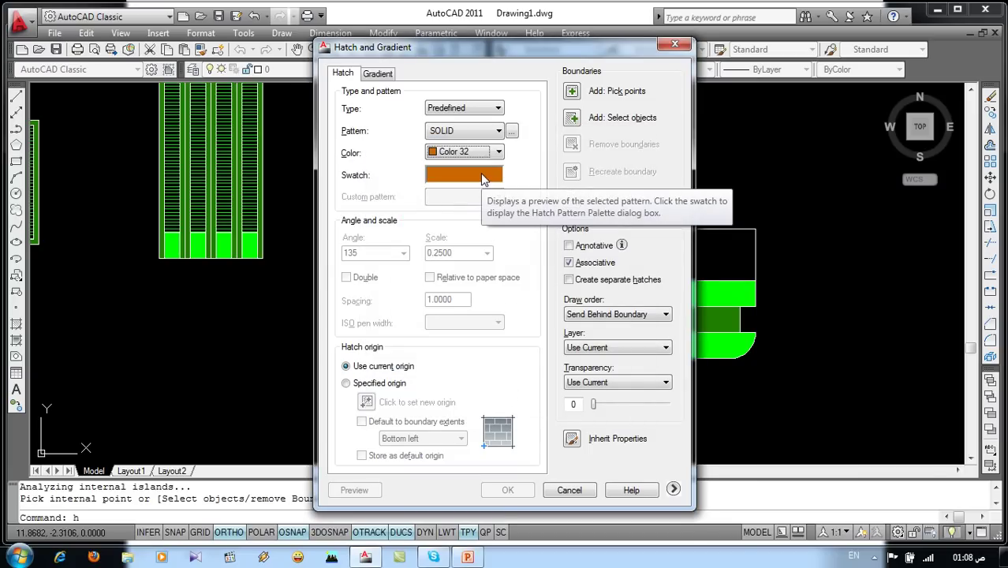
pyautogui.click(484, 178)
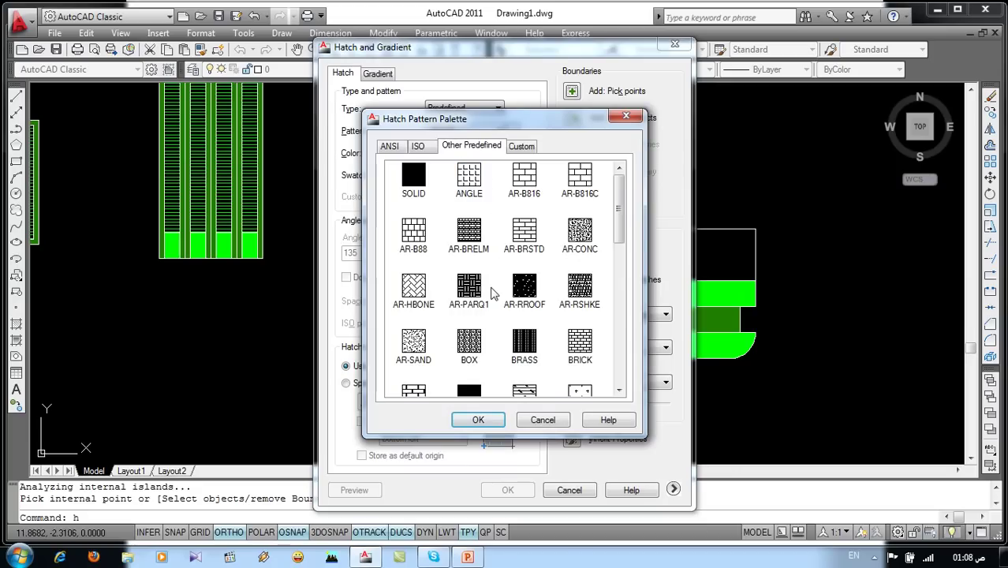
pyautogui.click(475, 361)
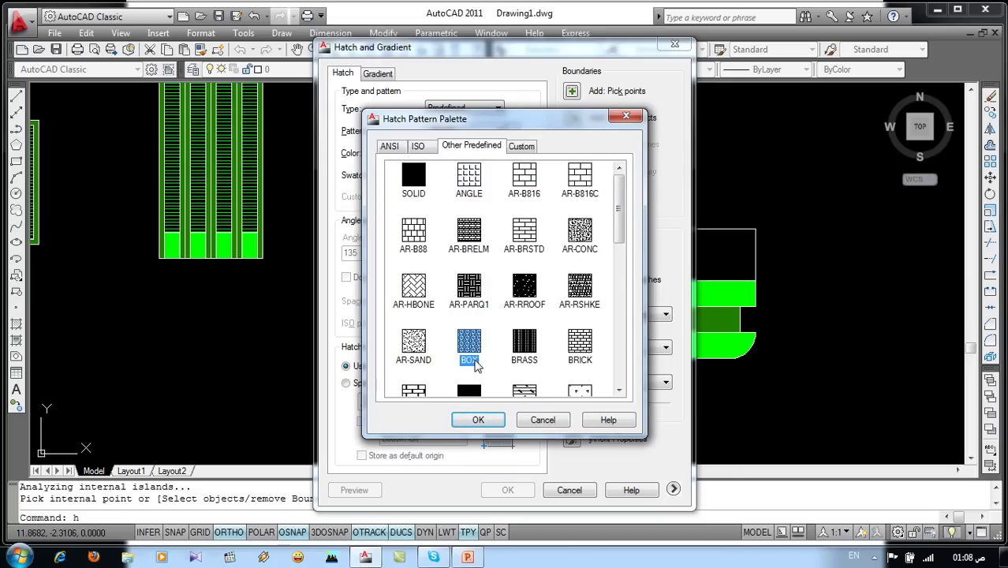
pyautogui.click(477, 419)
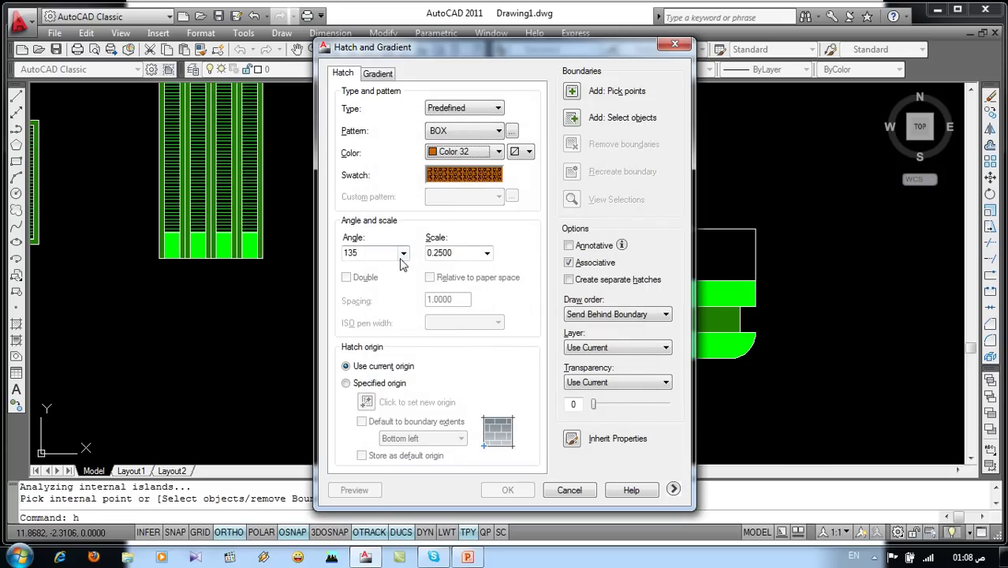
pyautogui.click(403, 253)
pyautogui.click(361, 266)
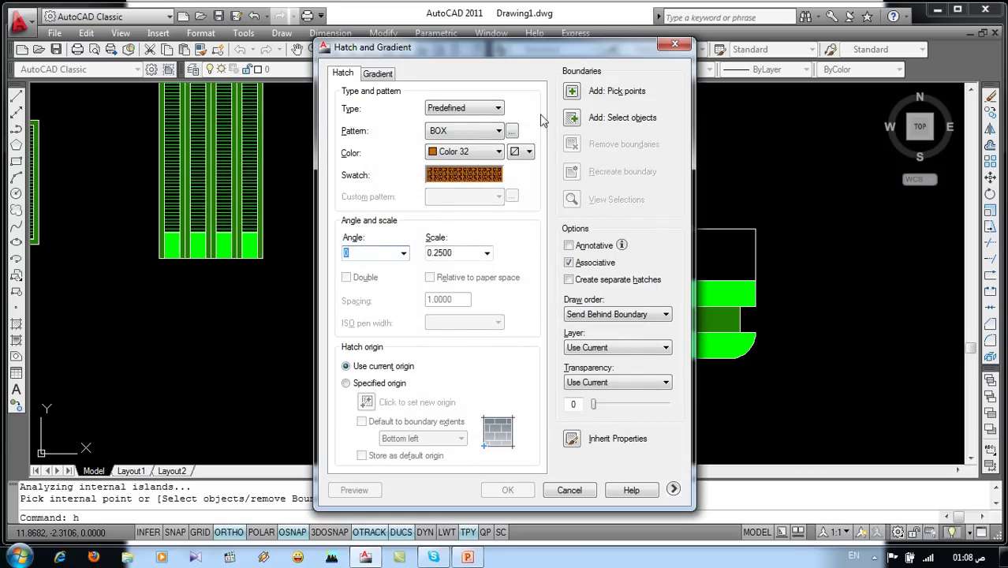
# - Apply the orange BOX hatch to the top parapet rectangle and zoom out to all three elevations
pyautogui.click(574, 93)
pyautogui.click(533, 248)
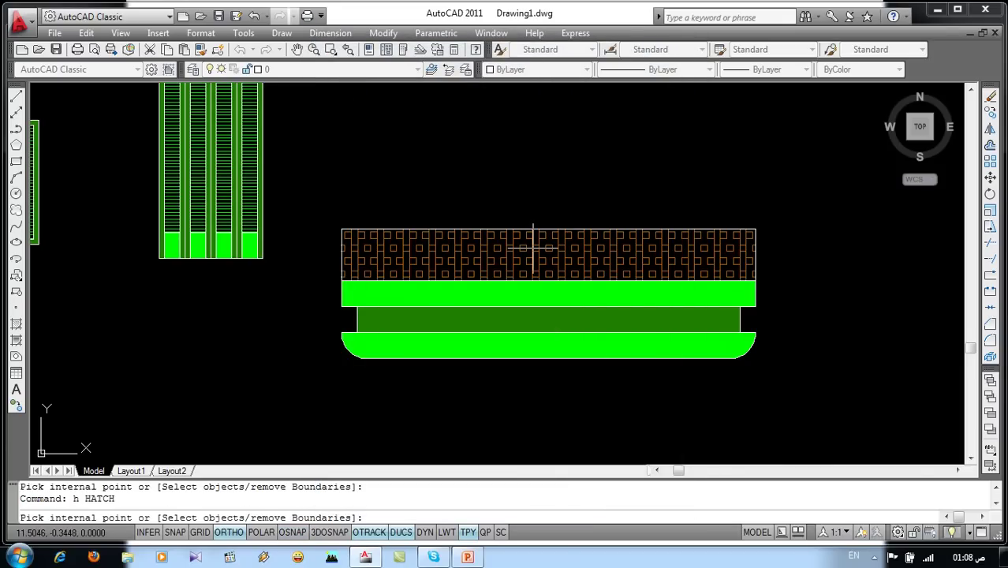
pyautogui.click(532, 246)
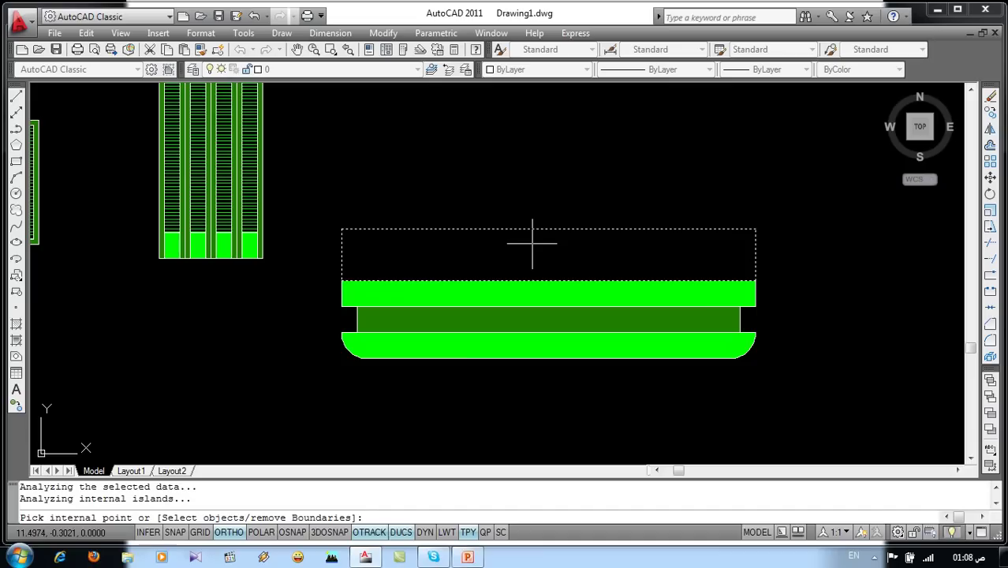
pyautogui.press('Return')
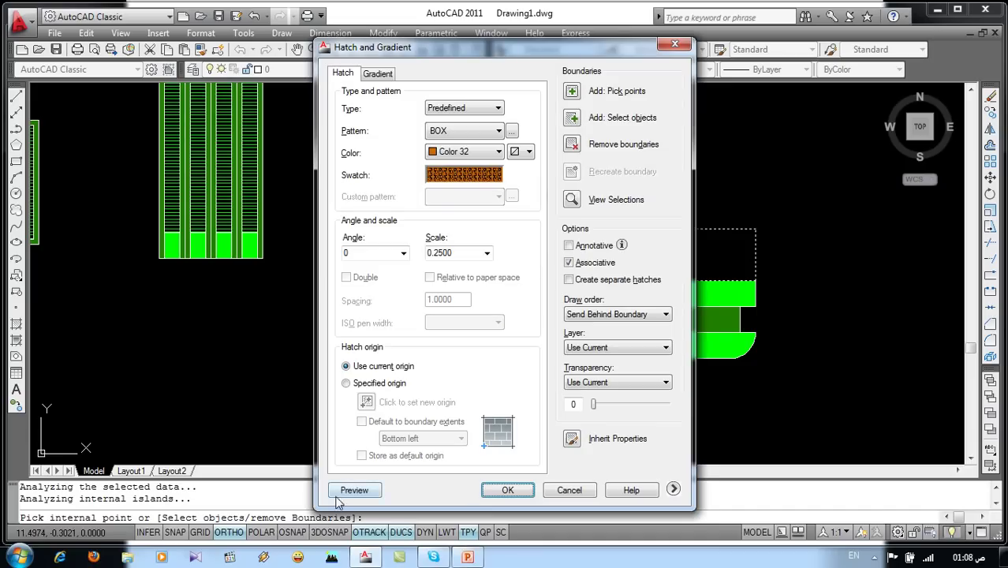
pyautogui.click(344, 502)
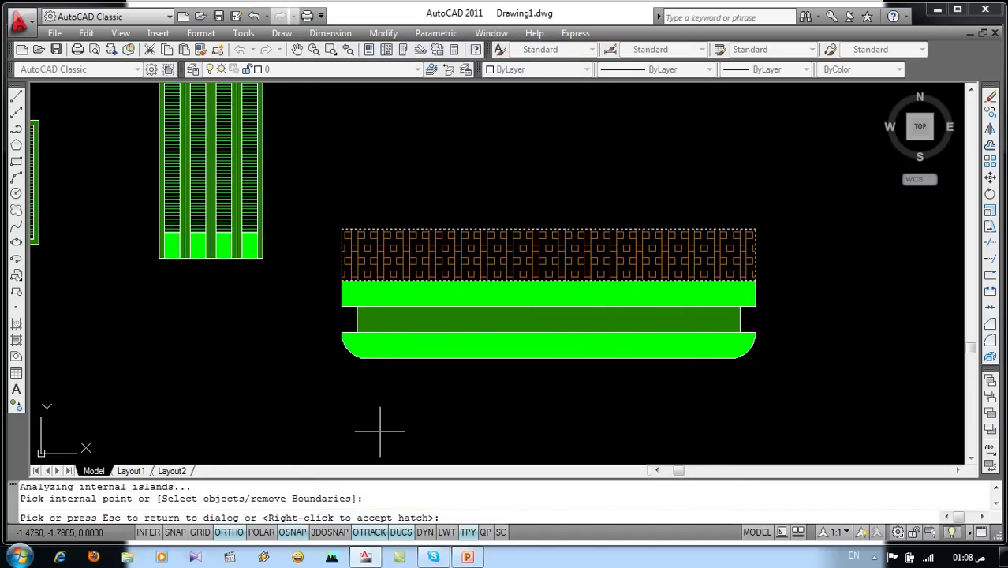
pyautogui.click(379, 432)
pyautogui.click(512, 488)
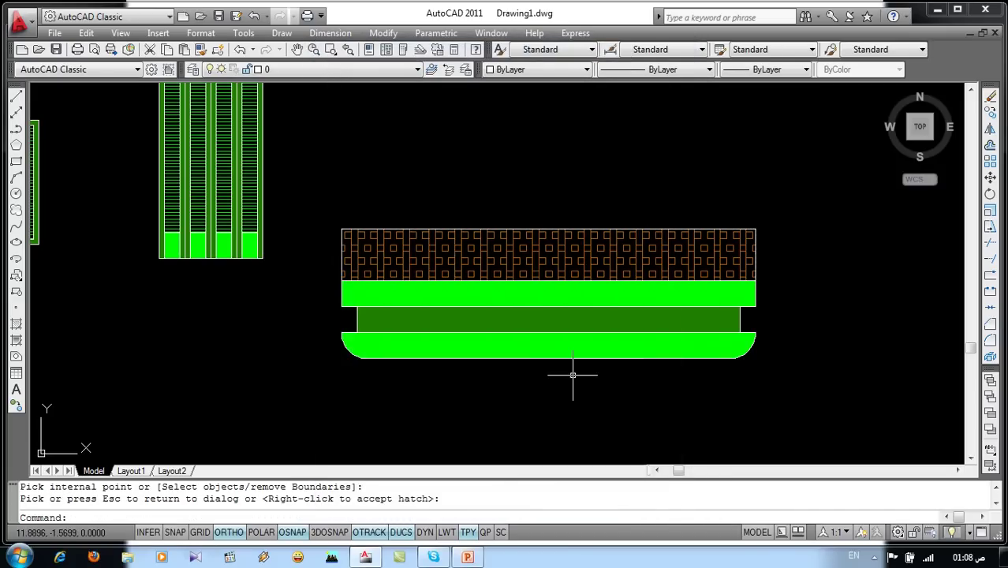
pyautogui.scroll(-2, 573, 375)
pyautogui.moveTo(531, 360); pyautogui.dragTo(663, 403, button='middle')
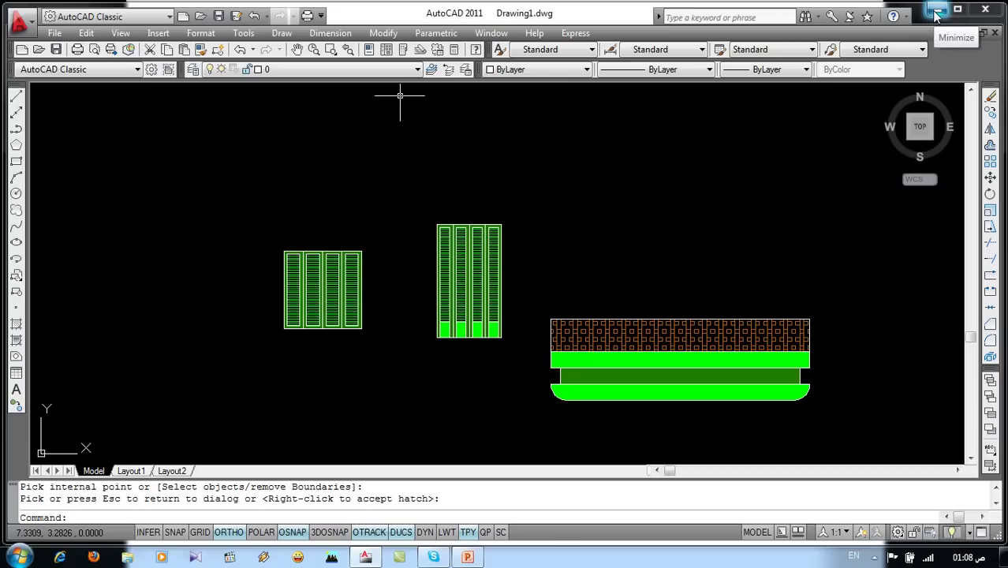
# - Minimize AutoCAD, end the PowerPoint slideshow and discard the ink annotations
pyautogui.click(936, 16)
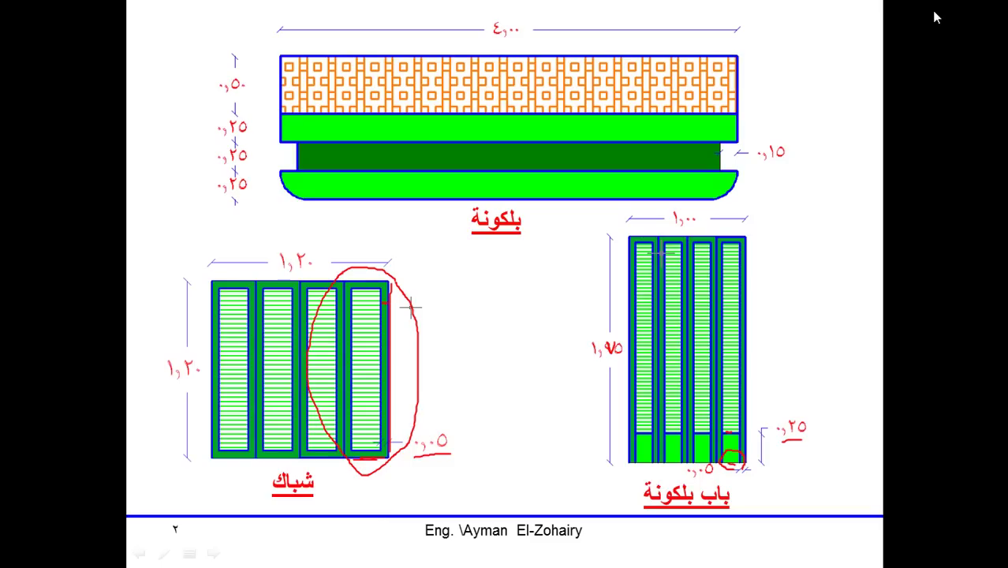
pyautogui.press('Escape')
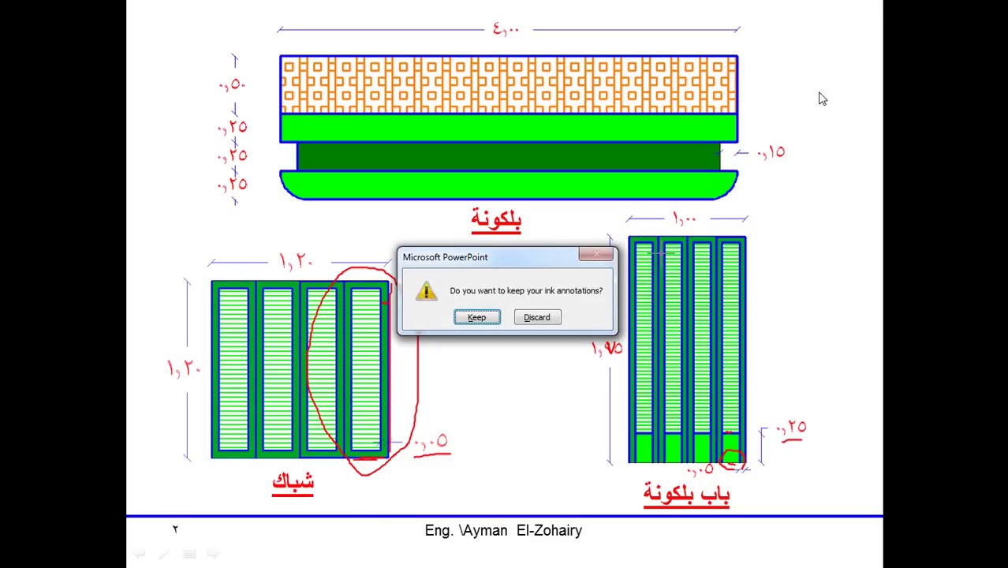
pyautogui.click(535, 319)
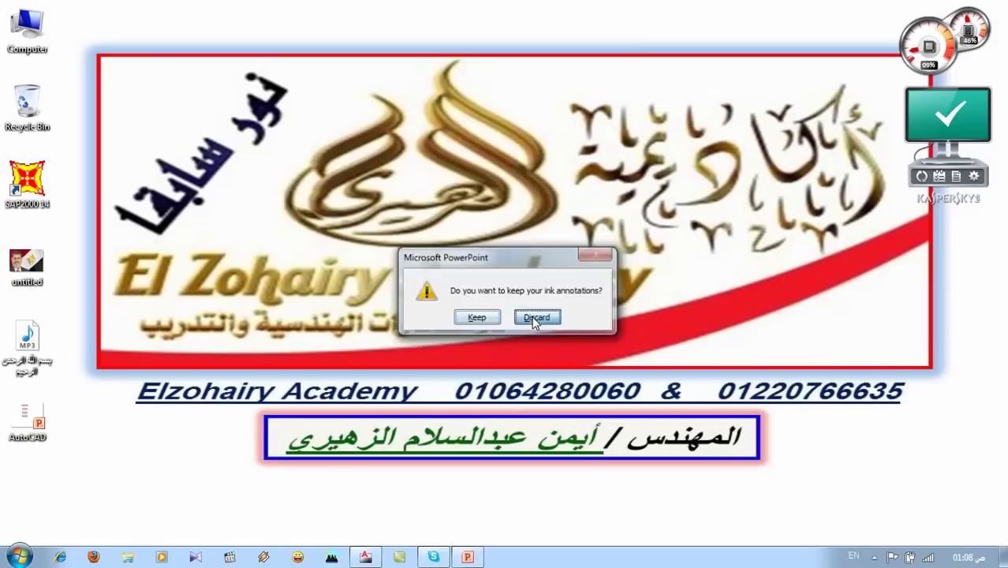